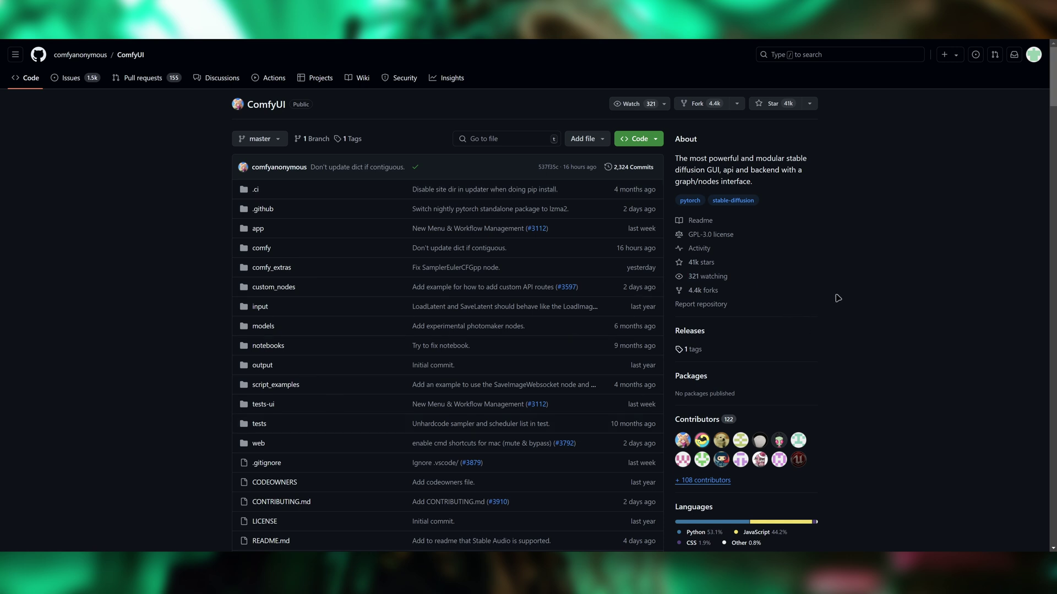
Look over the ComfyUI repository's file list, About details, contributors and languages
scroll(838, 298, down, 1)
scroll(838, 298, down, 1)
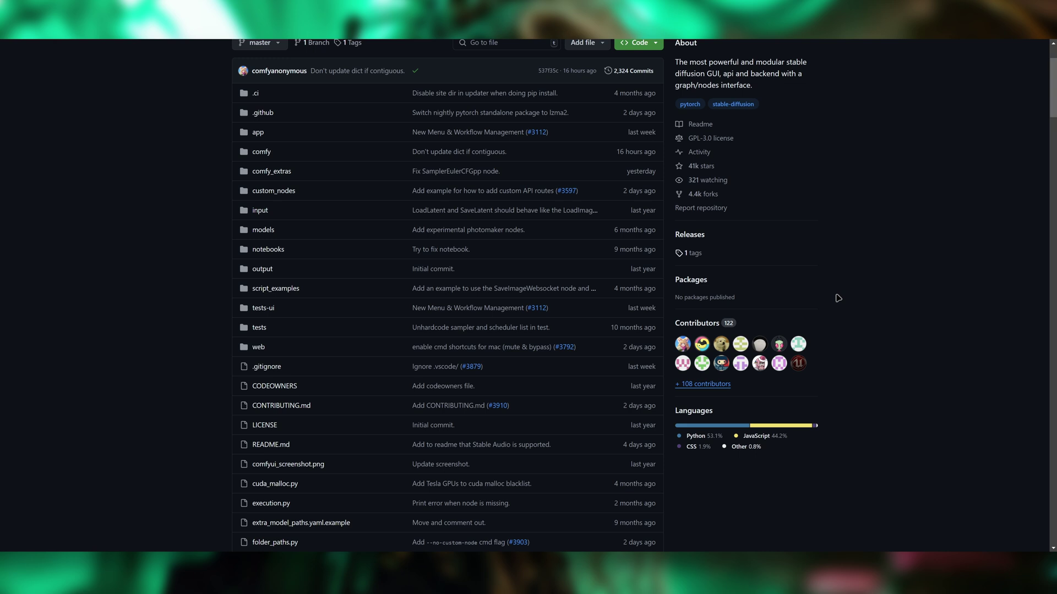
scroll(838, 298, down, 7)
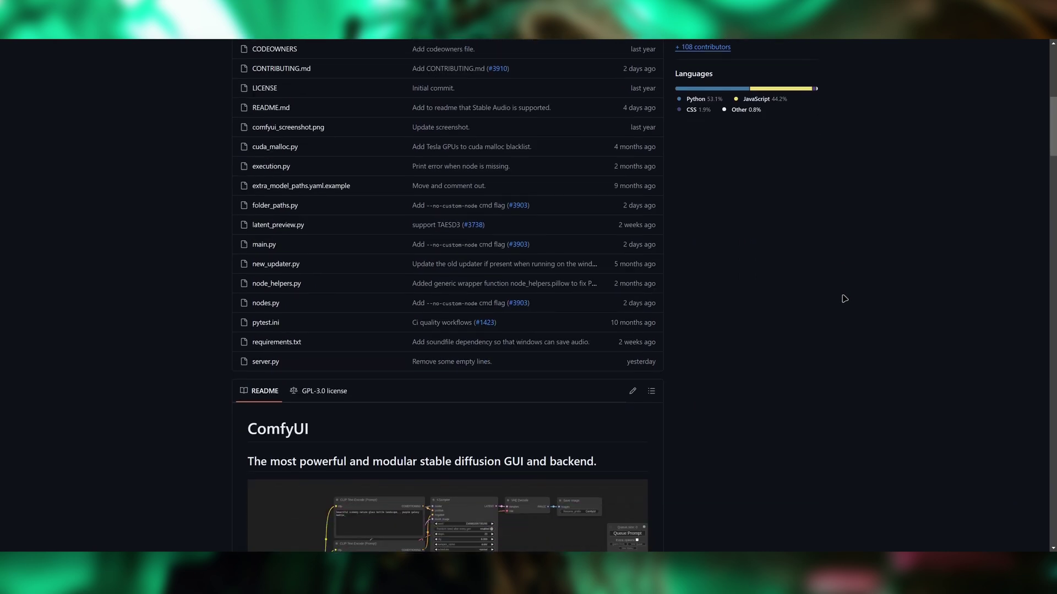
scroll(844, 298, up, 9)
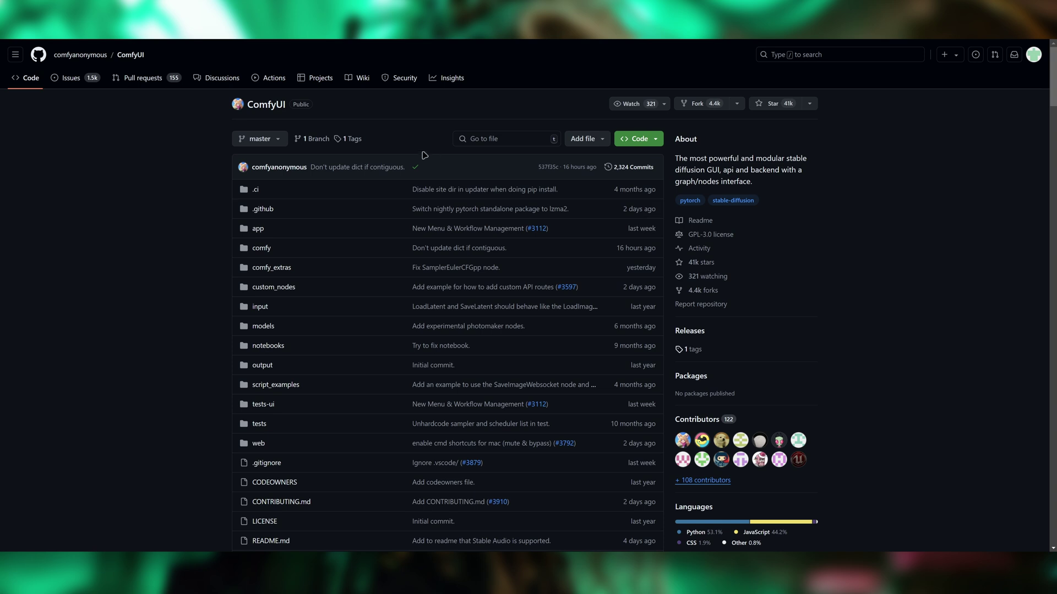
scroll(502, 240, down, 1)
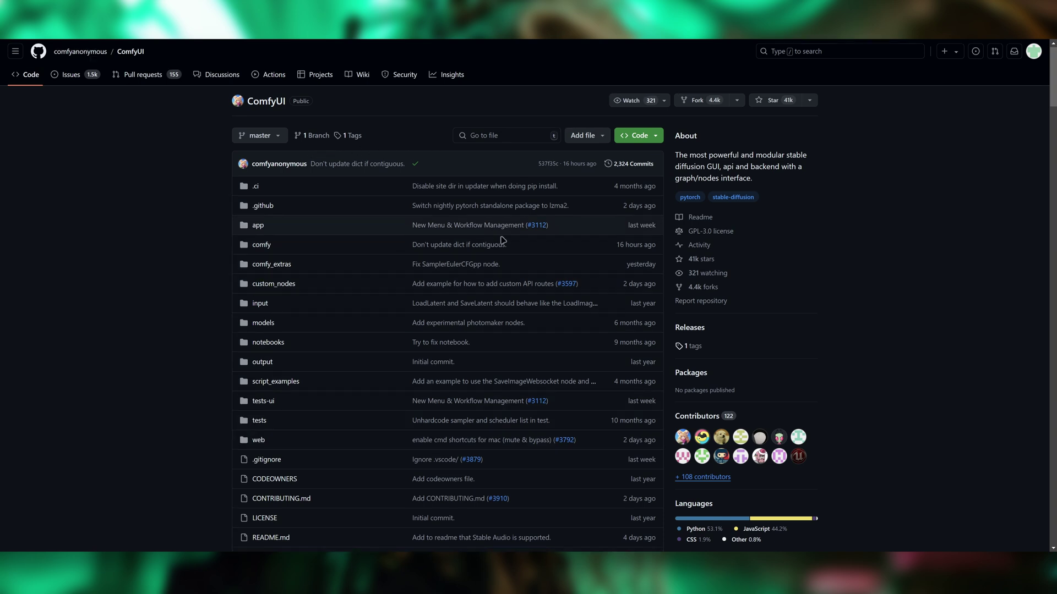
scroll(302, 182, down, 6)
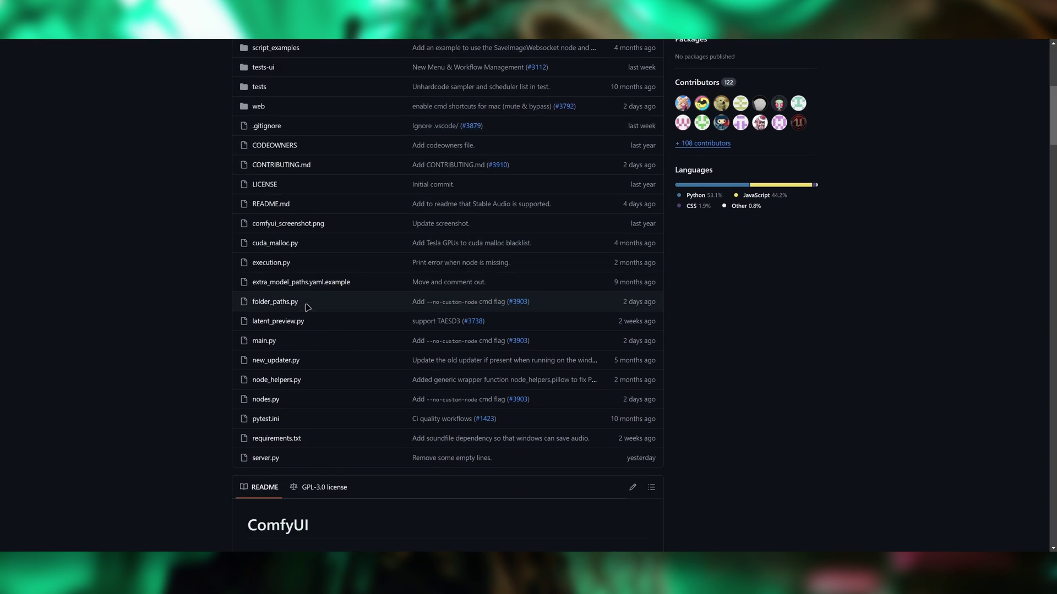
scroll(307, 323, up, 7)
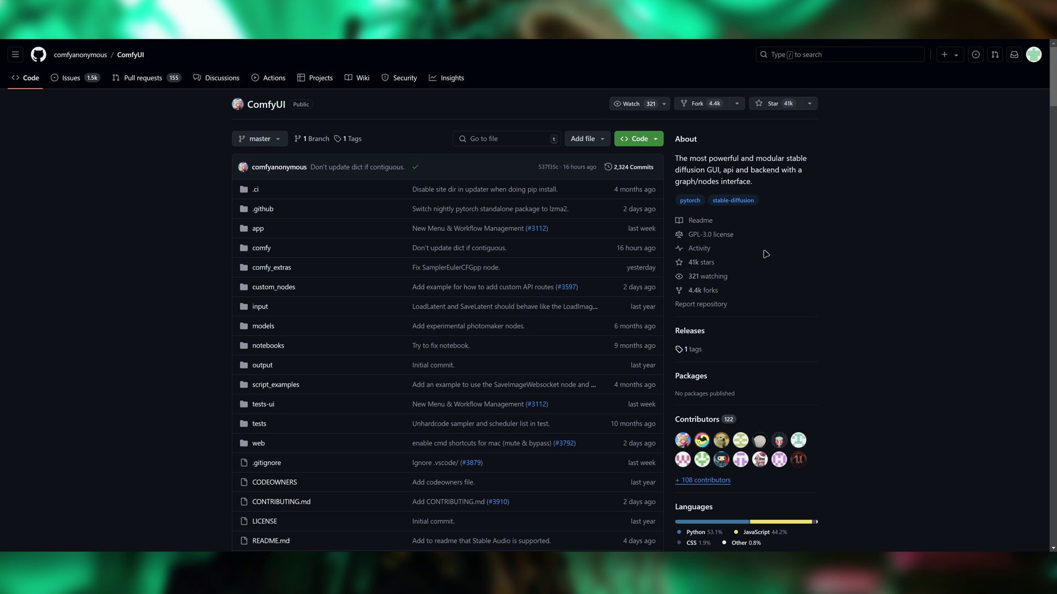
scroll(765, 255, down, 1)
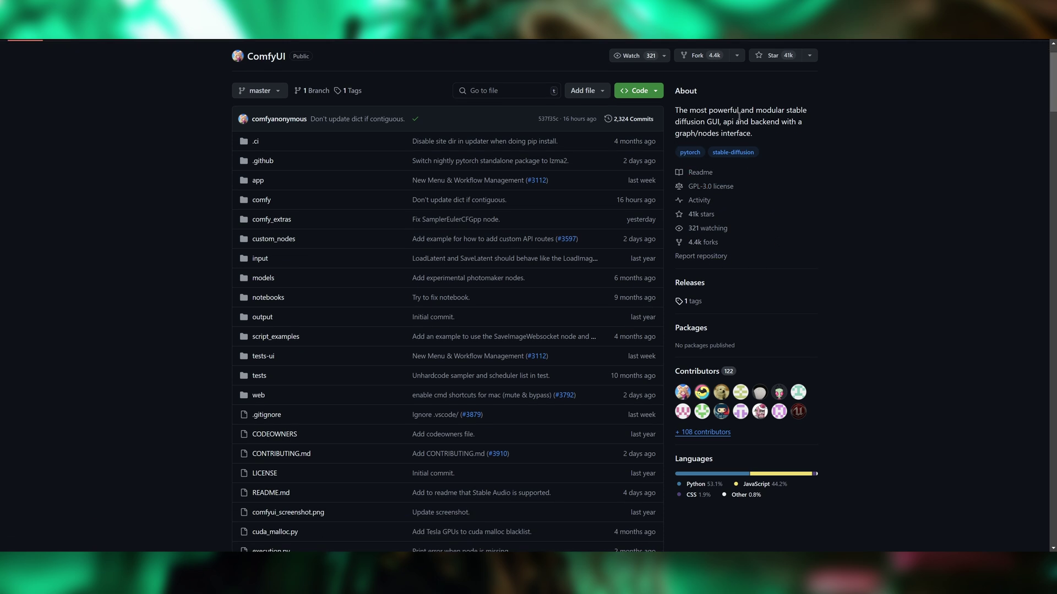
scroll(789, 229, down, 1)
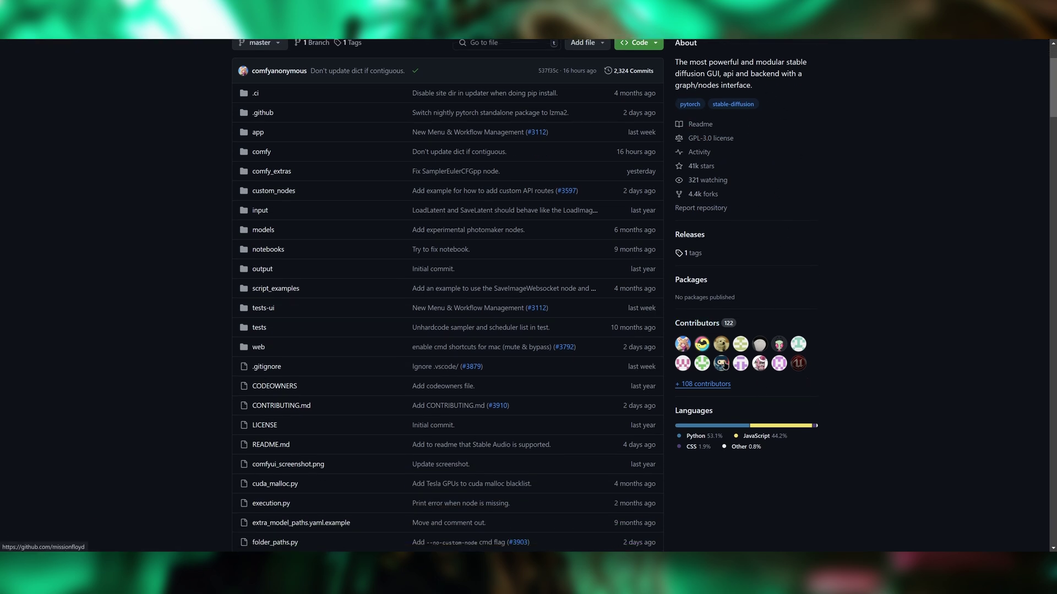
scroll(737, 374, up, 2)
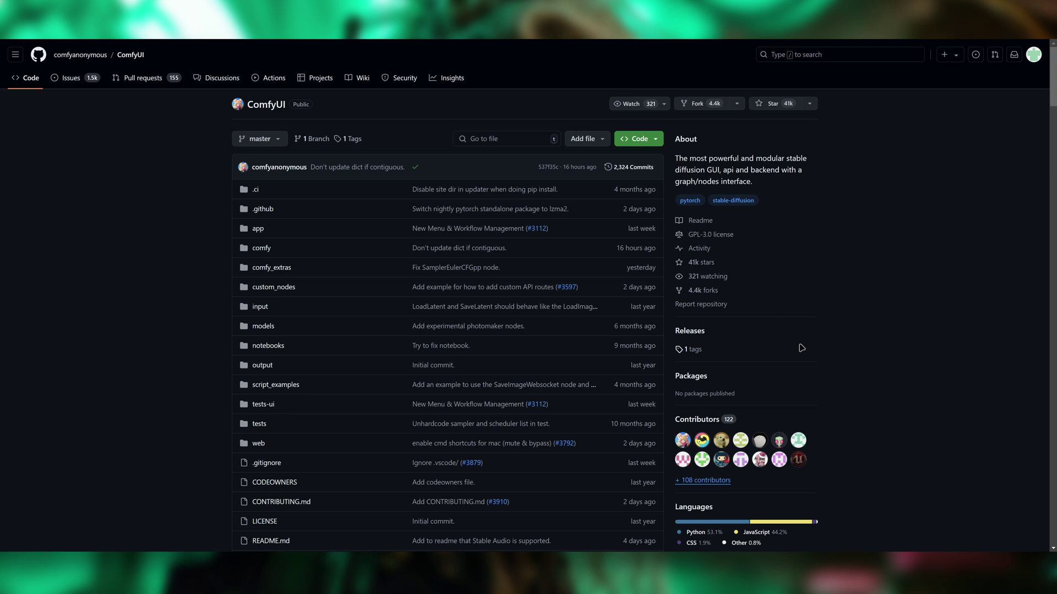
scroll(780, 303, down, 1)
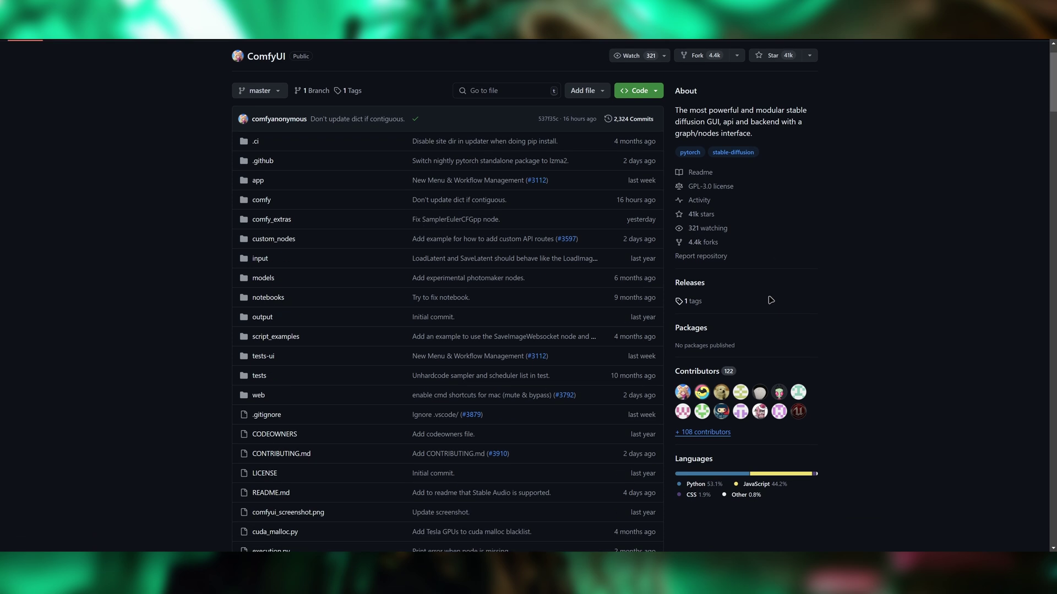
scroll(769, 295, down, 1)
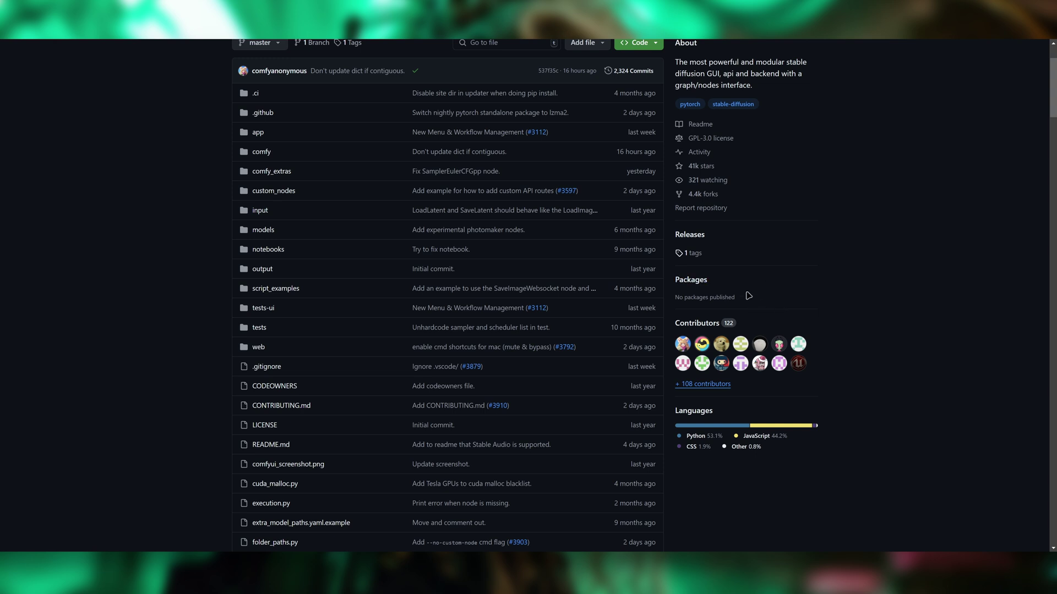
scroll(736, 324, up, 2)
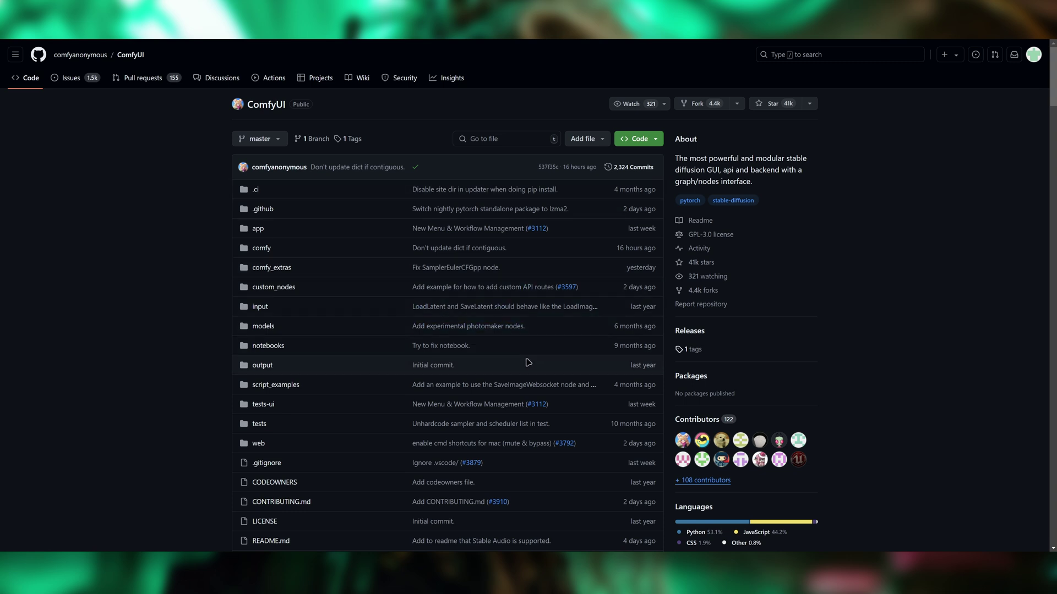
Read the README's introduction, the Features list and the Shortcuts table
scroll(539, 372, down, 10)
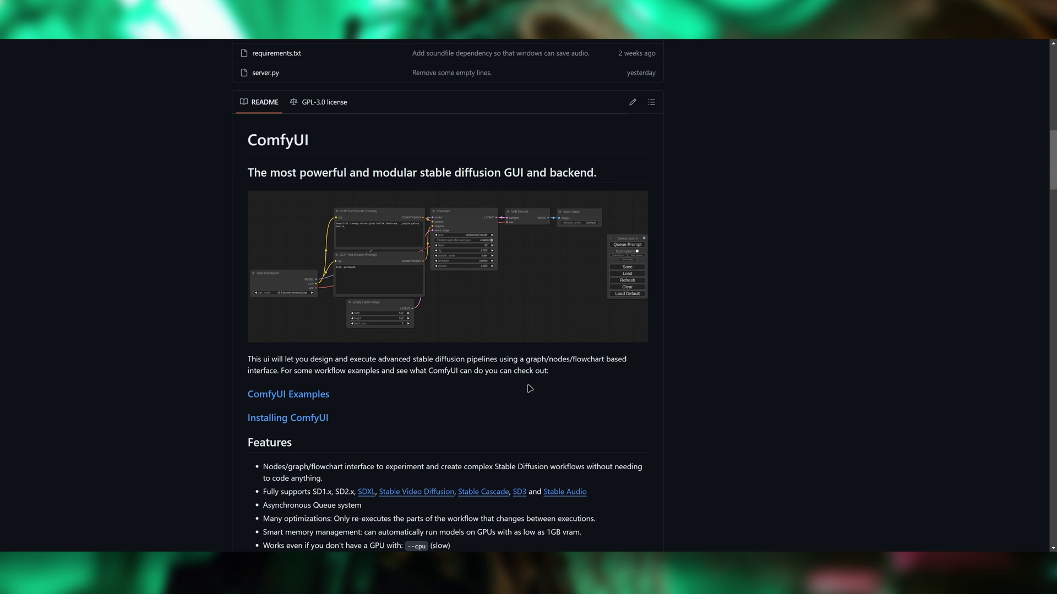
scroll(598, 368, down, 1)
scroll(386, 399, down, 1)
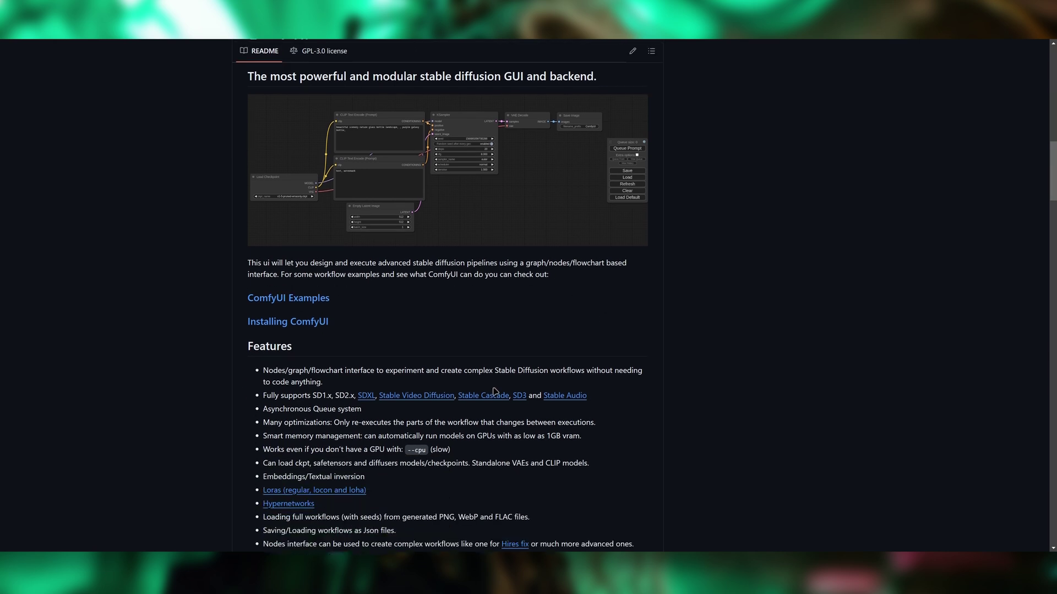
scroll(663, 365, up, 2)
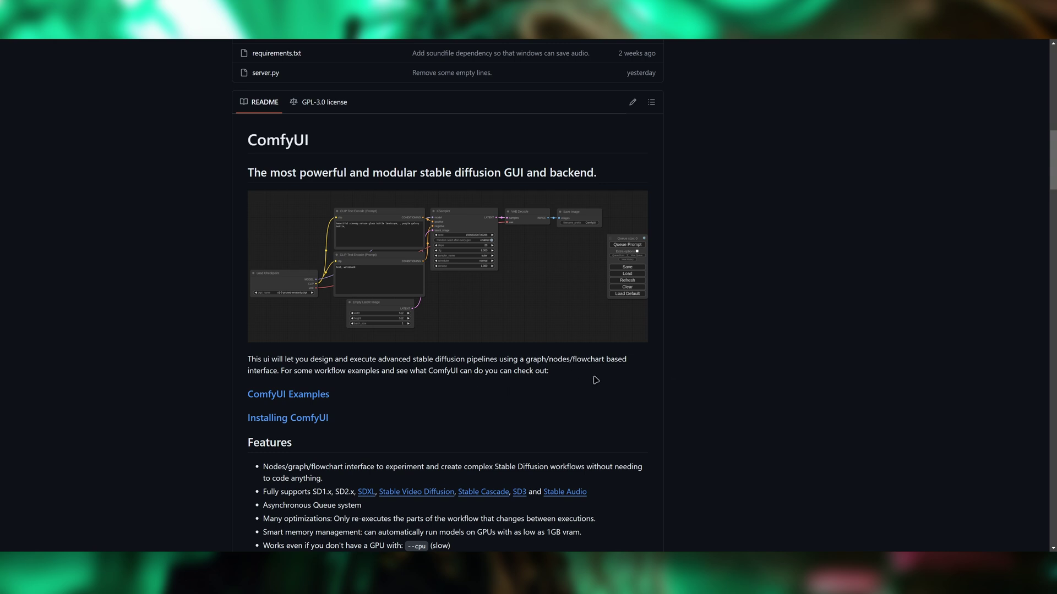
scroll(595, 380, down, 1)
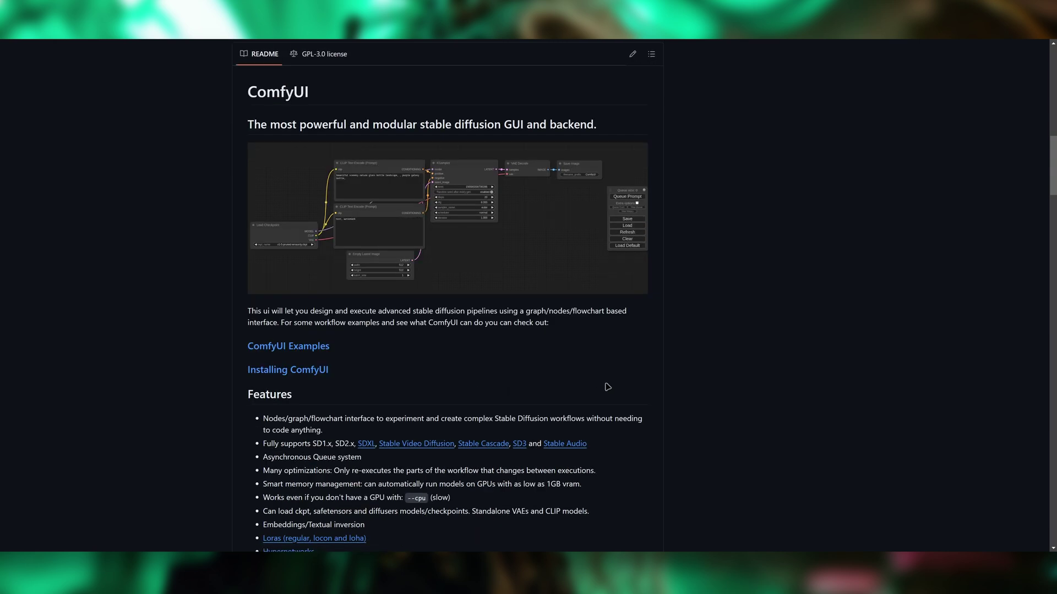
scroll(607, 384, down, 4)
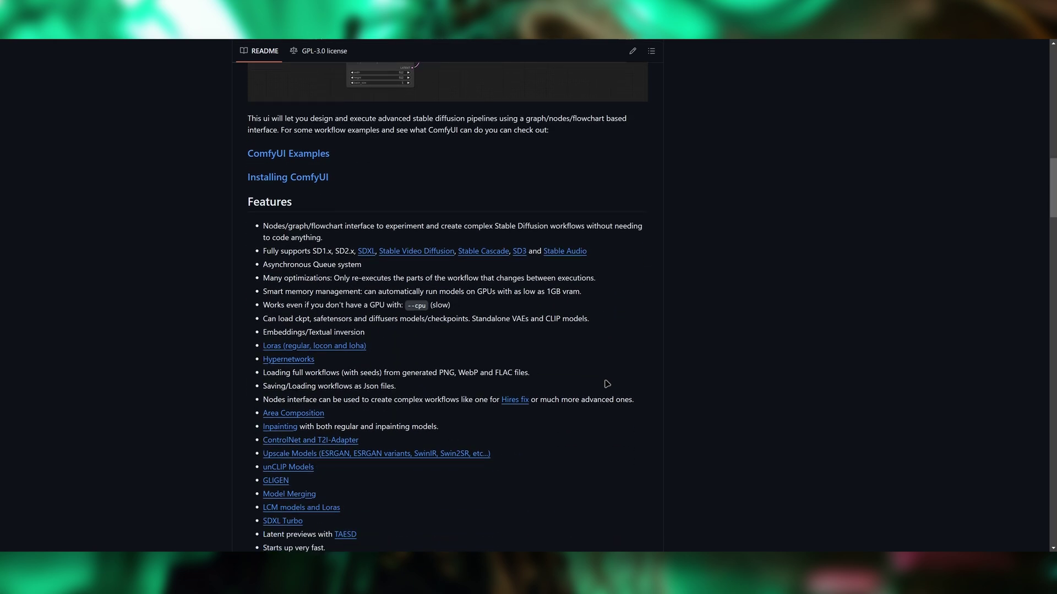
scroll(603, 382, down, 9)
scroll(512, 332, down, 4)
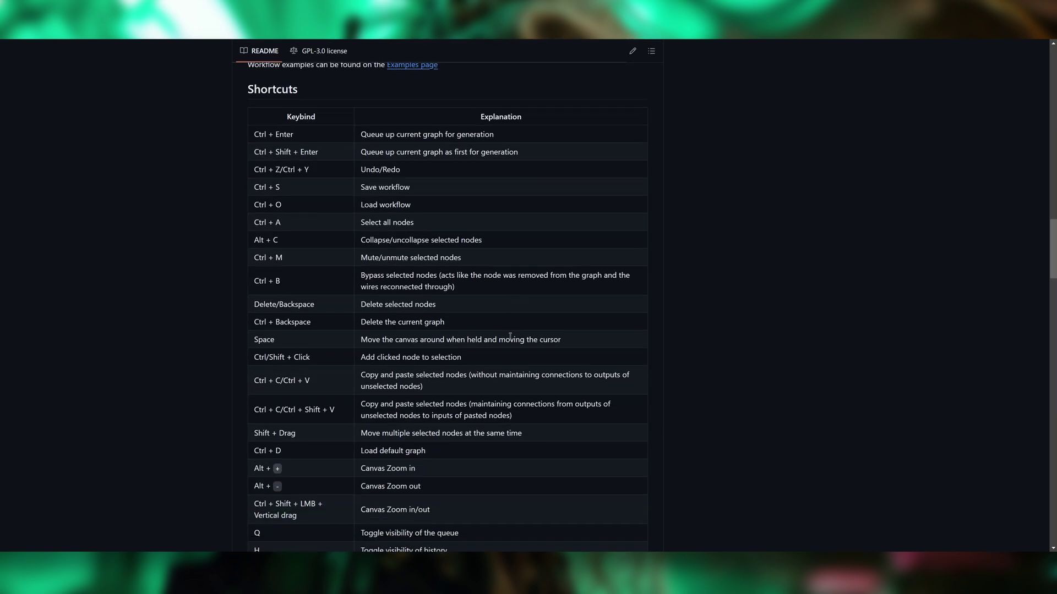
scroll(644, 305, down, 5)
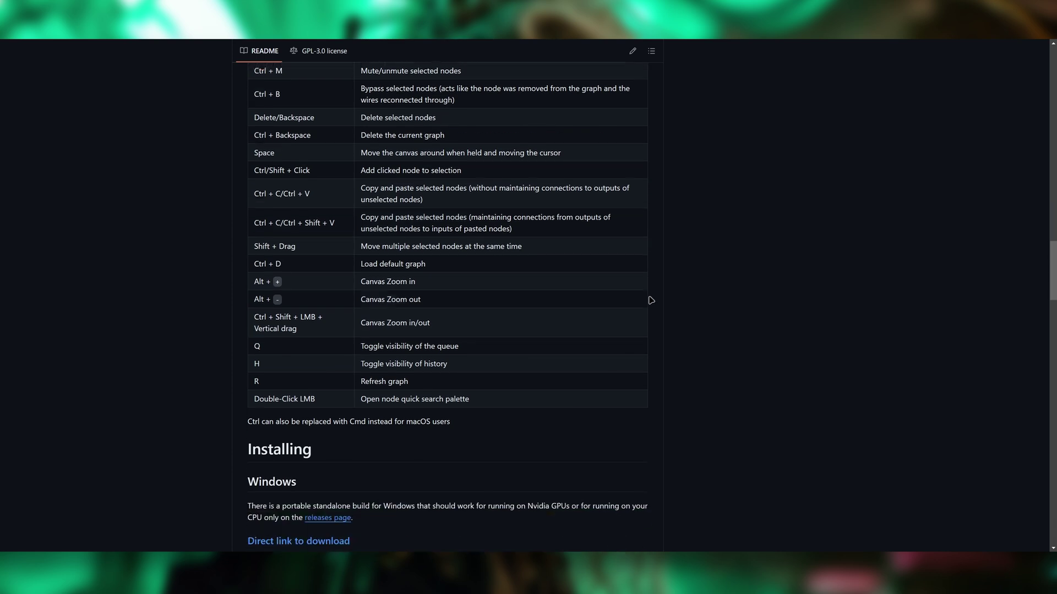
scroll(640, 313, up, 3)
Examine the README's platform-specific installation instructions, running commands, usage notes, preview and TLS/SSL sections
scroll(640, 313, down, 8)
scroll(640, 316, down, 9)
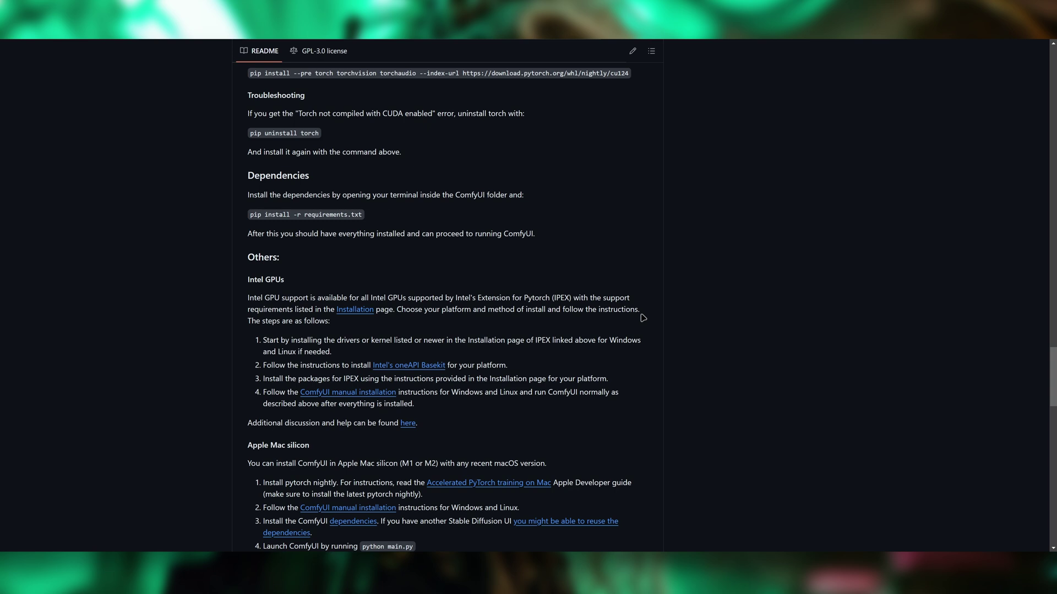
scroll(644, 320, down, 1)
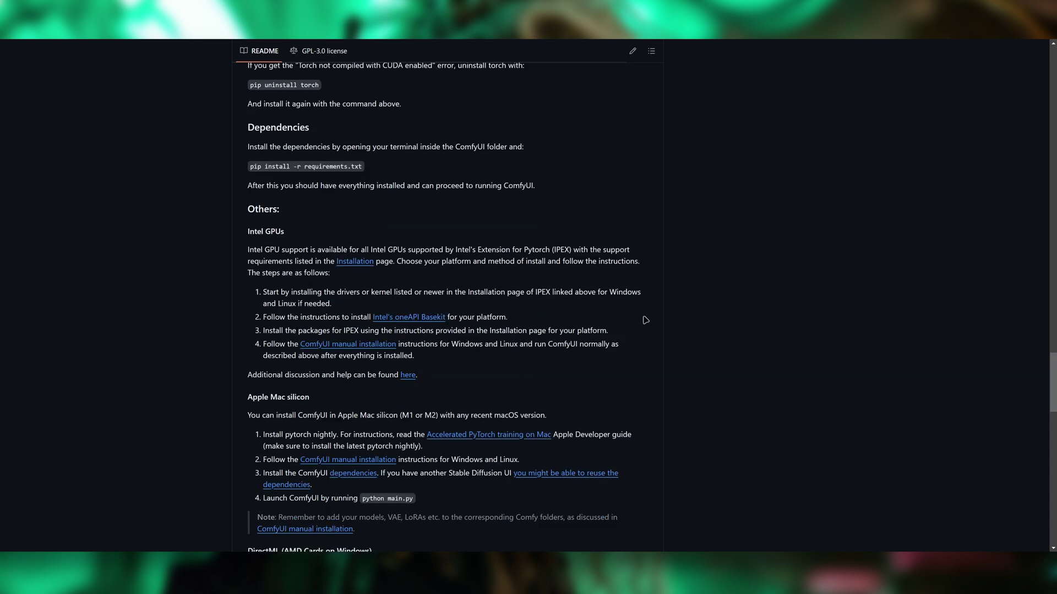
scroll(646, 321, down, 6)
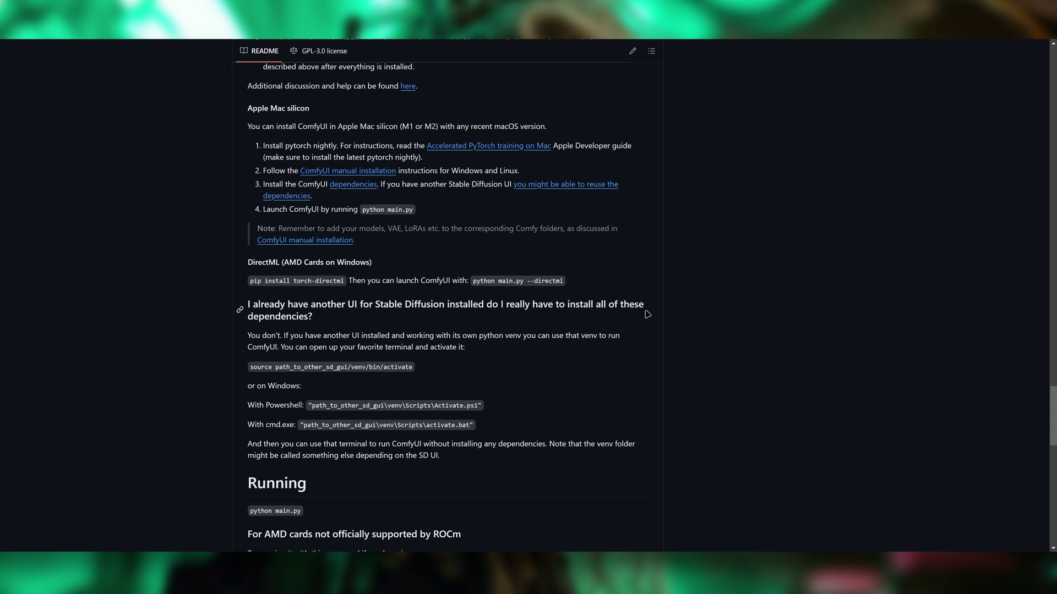
scroll(647, 314, down, 5)
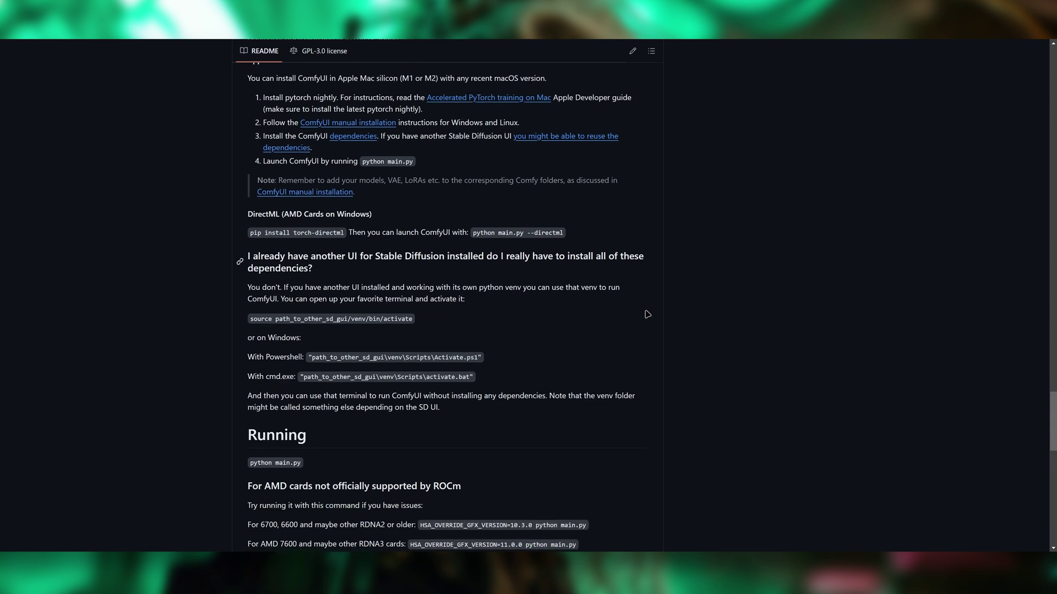
scroll(647, 314, down, 1)
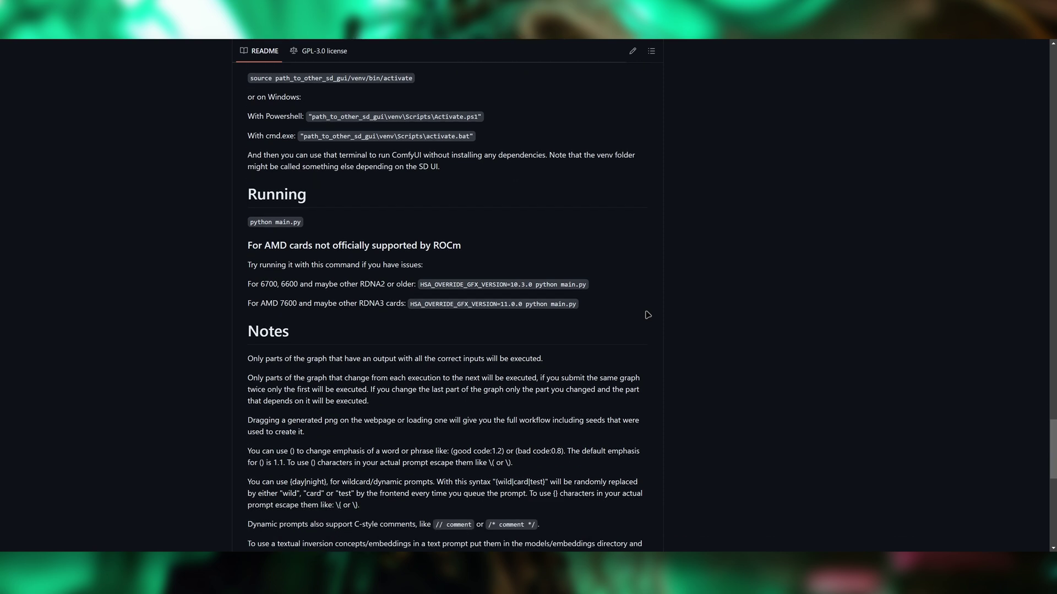
scroll(647, 314, down, 2)
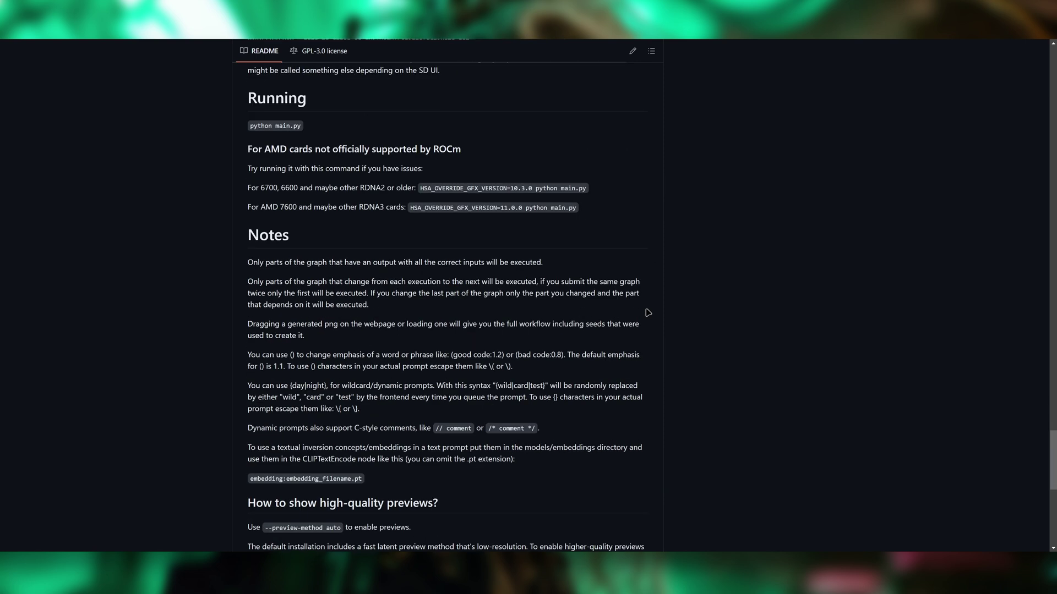
scroll(649, 313, down, 5)
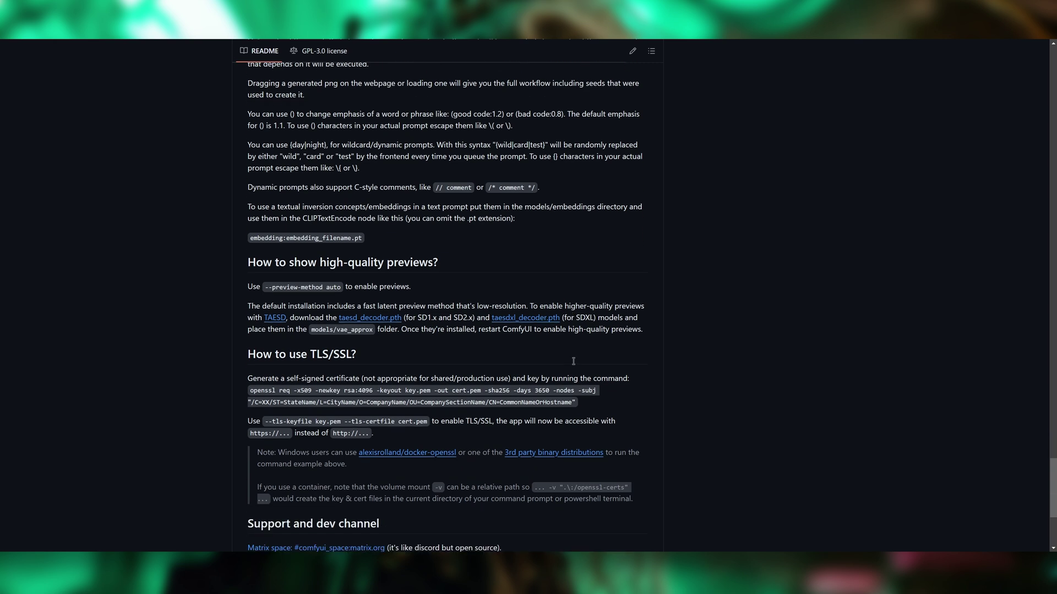
scroll(568, 346, down, 2)
scroll(569, 347, down, 2)
Return to the README's introduction and follow its Installing ComfyUI link
scroll(578, 347, up, 20)
scroll(655, 375, up, 10)
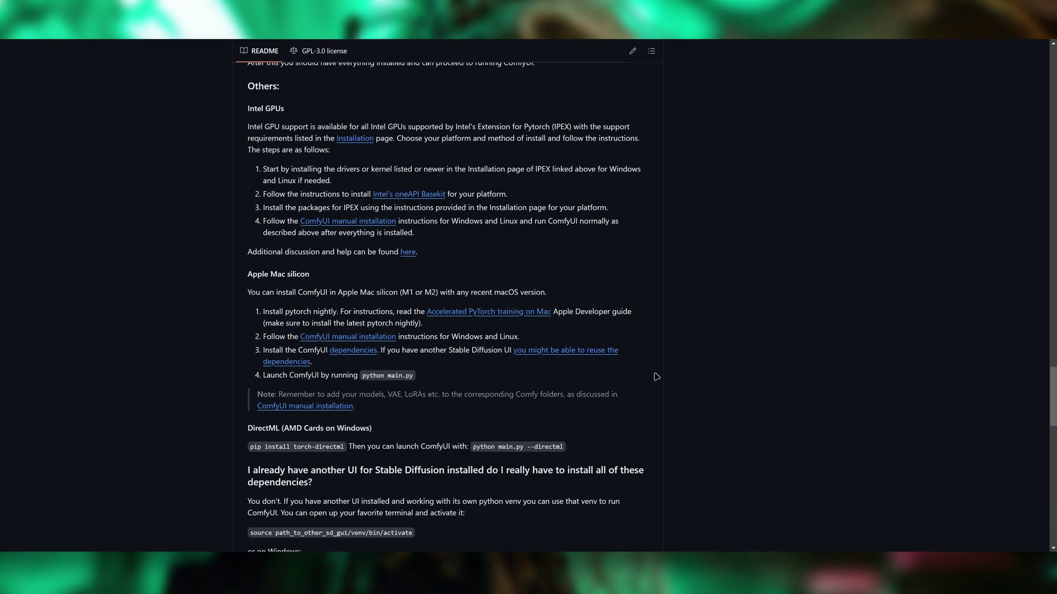
scroll(657, 378, up, 4)
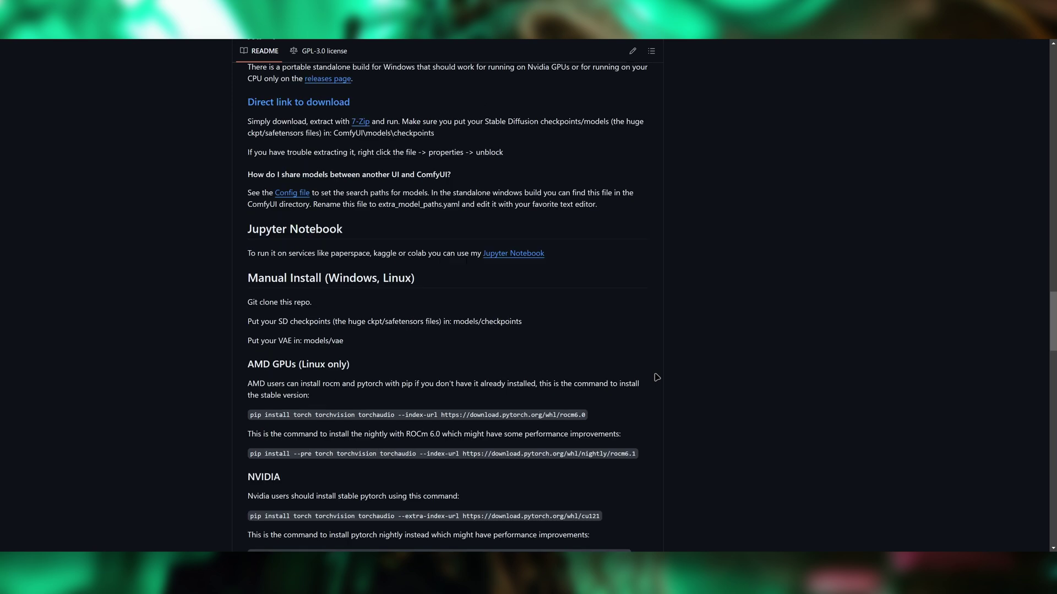
scroll(653, 380, up, 16)
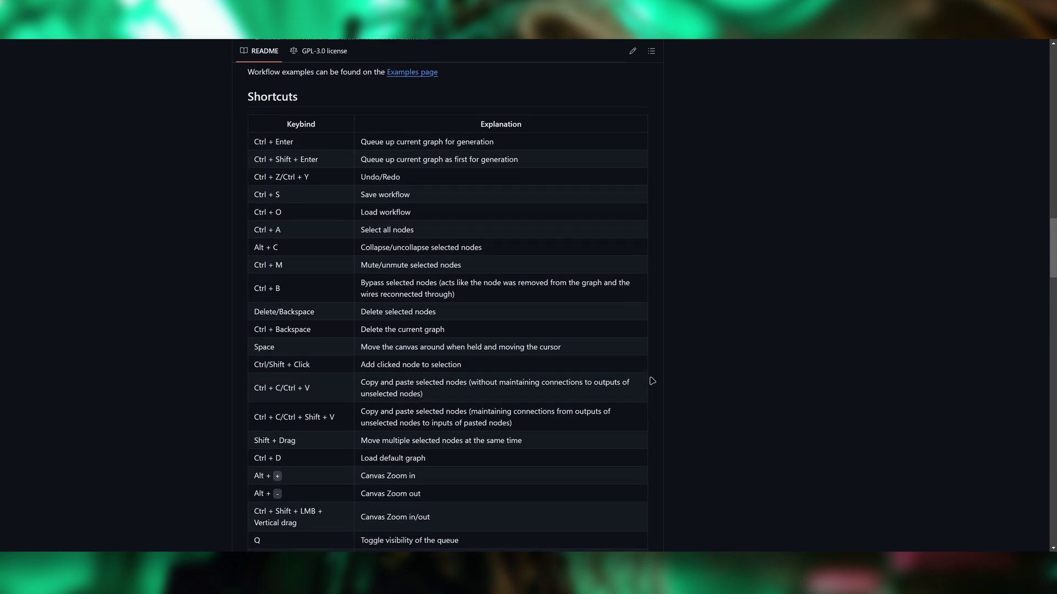
scroll(652, 380, up, 11)
scroll(235, 349, down, 3)
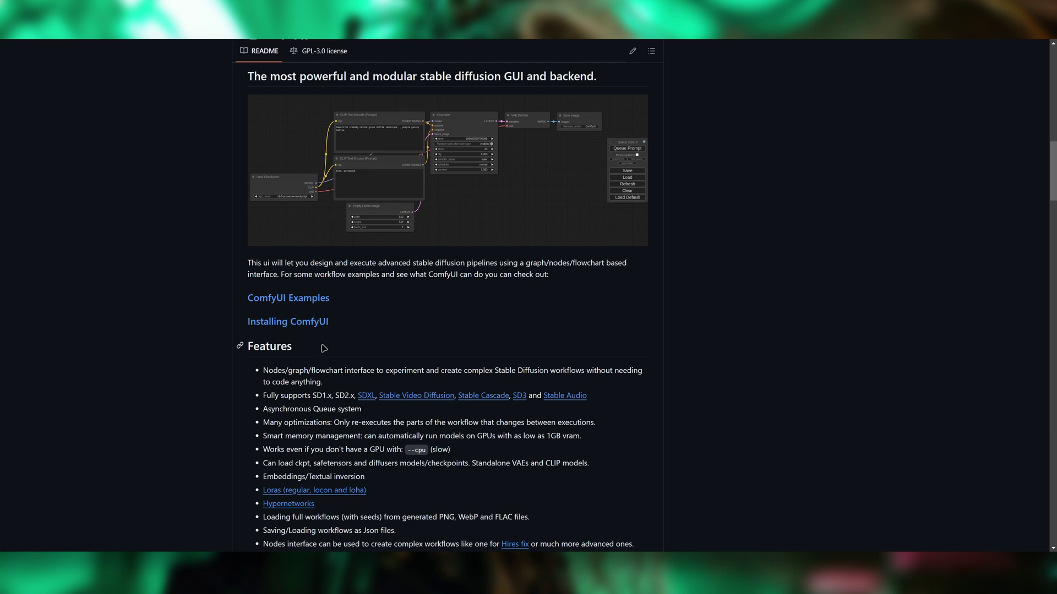
click(291, 322)
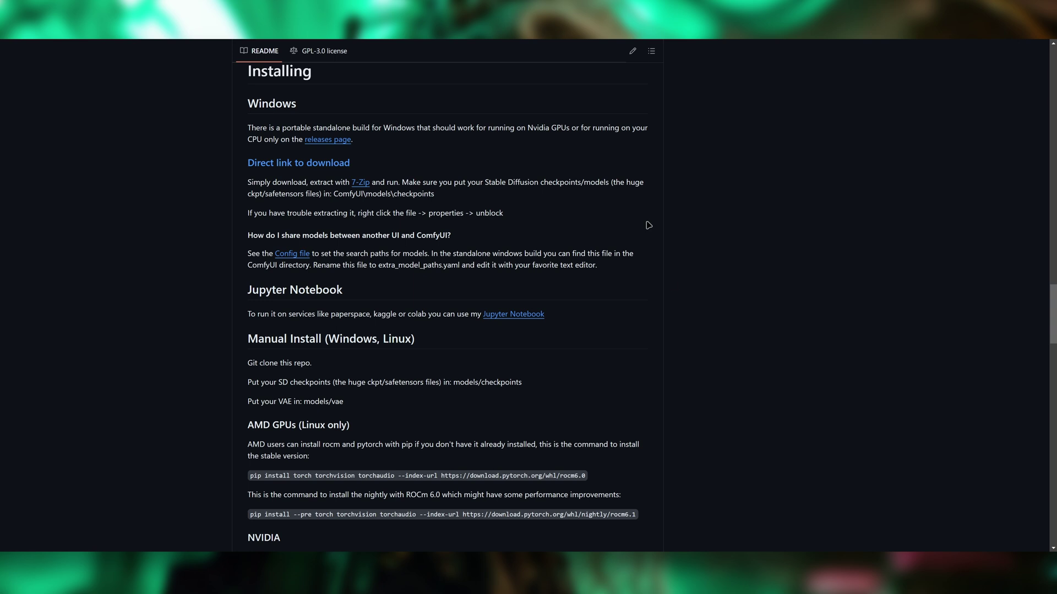
Review the installation options for Windows, Jupyter Notebook and manual setup, including the AMD, NVIDIA and dependency commands
scroll(509, 209, down, 5)
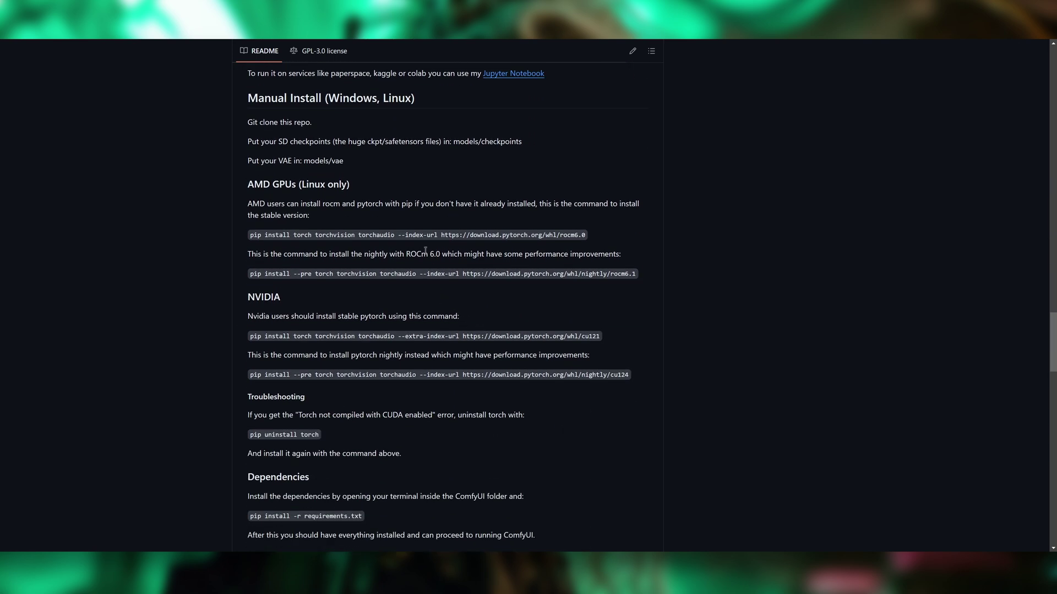
scroll(414, 254, down, 3)
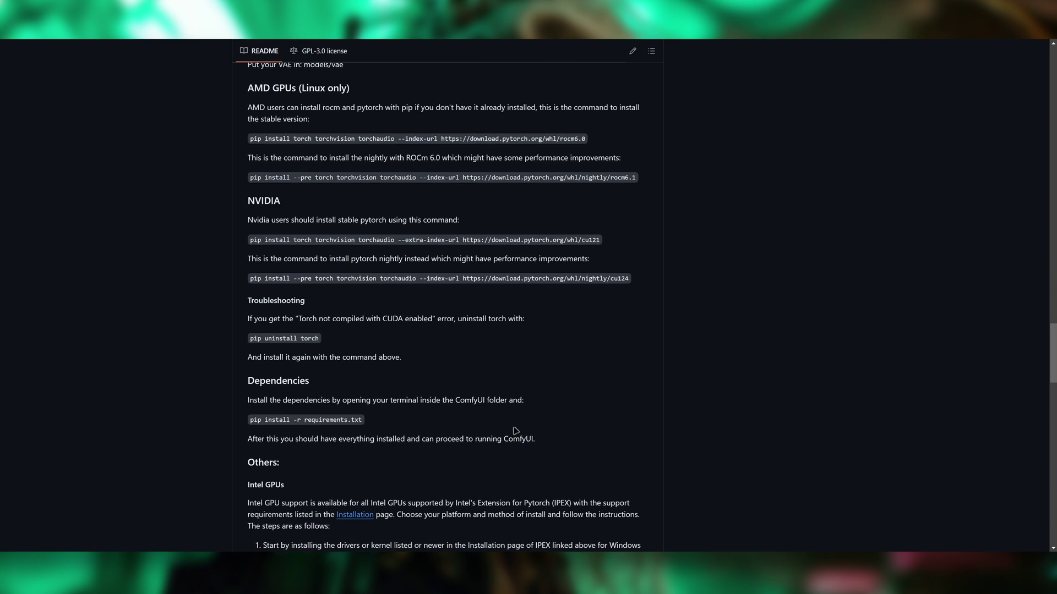
scroll(419, 461, up, 4)
scroll(419, 462, up, 5)
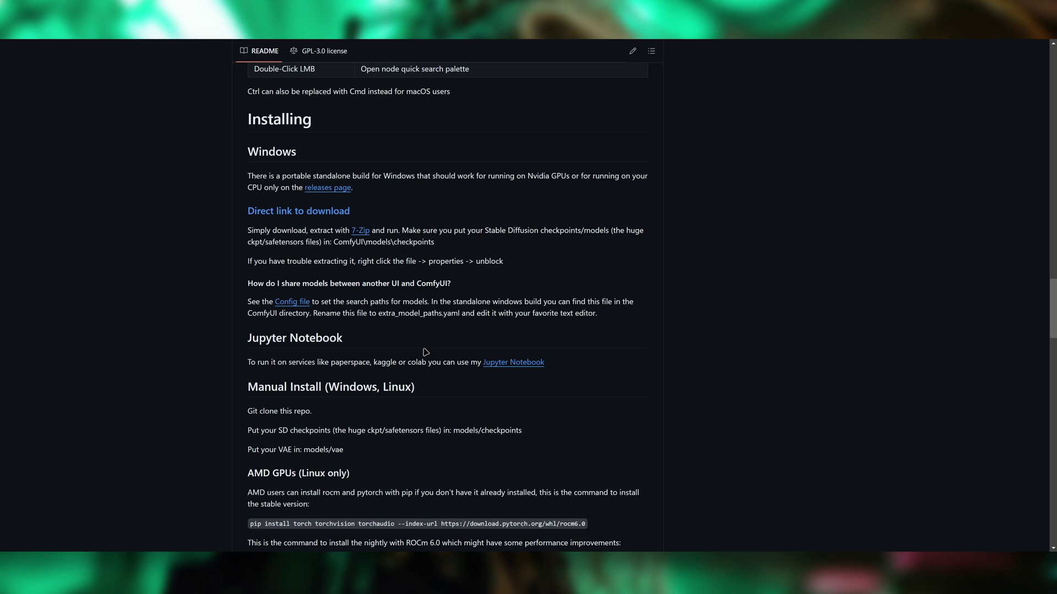
scroll(425, 352, down, 4)
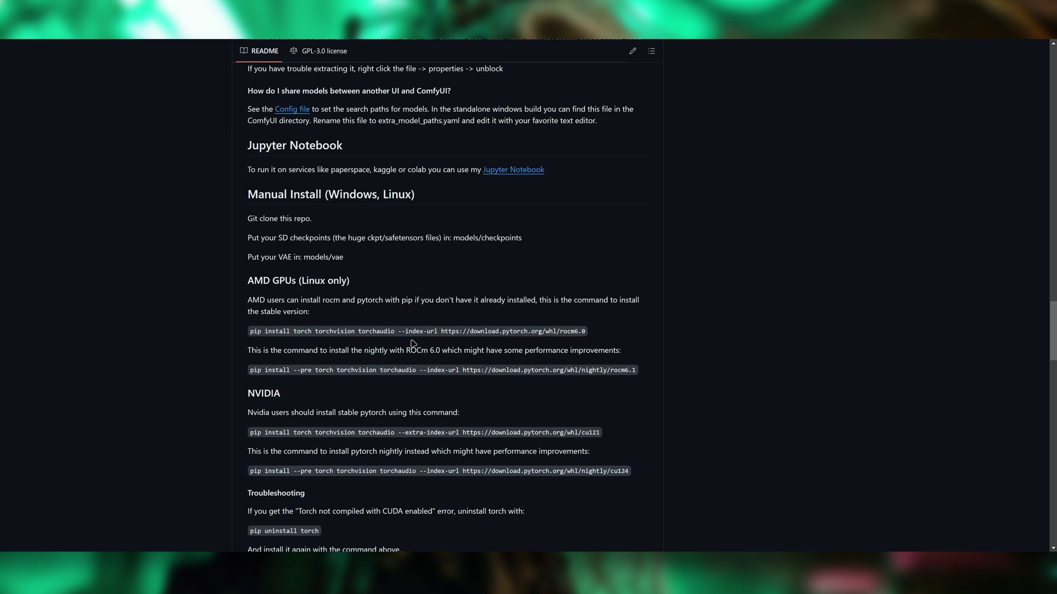
Switch to File Explorer and open the ComfyUI_windows_portable folder inside the extracted ComfyUI_windows_portable_nvidia_cu121_or_cpu folder
scroll(413, 344, up, 5)
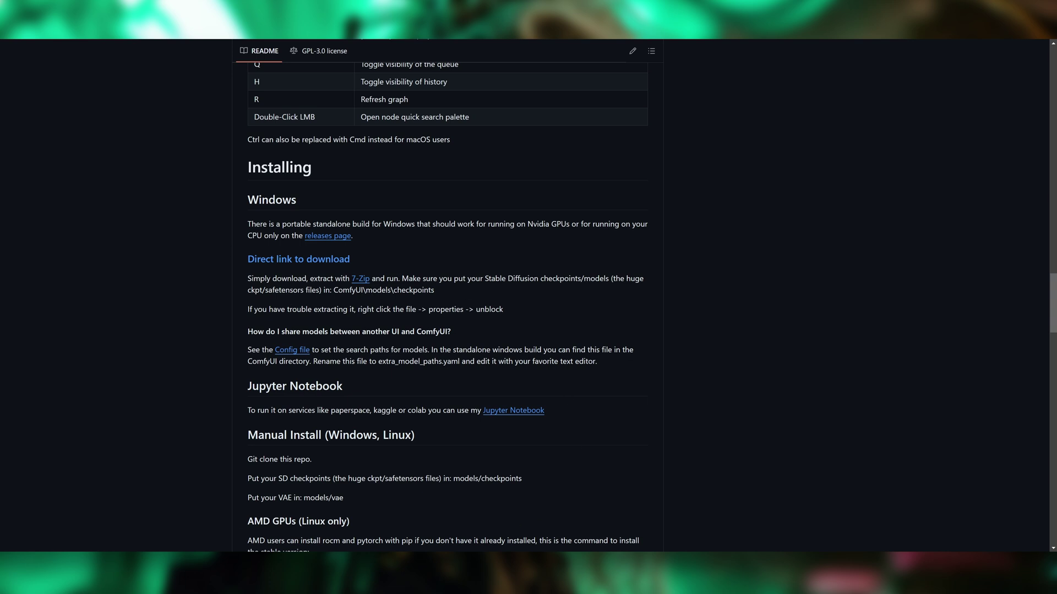
key(alt+Tab)
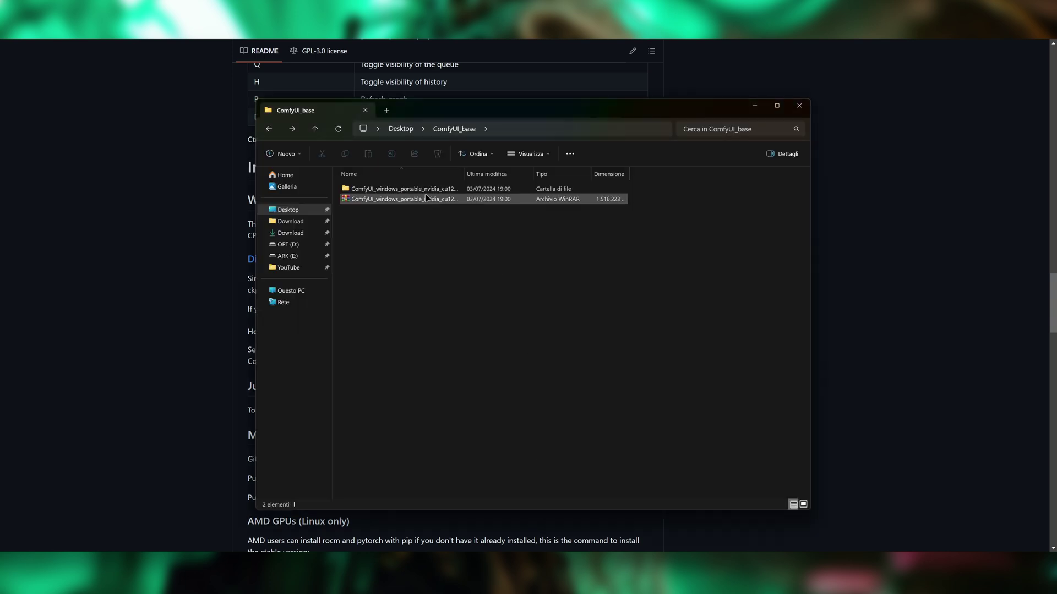
double_click(426, 191)
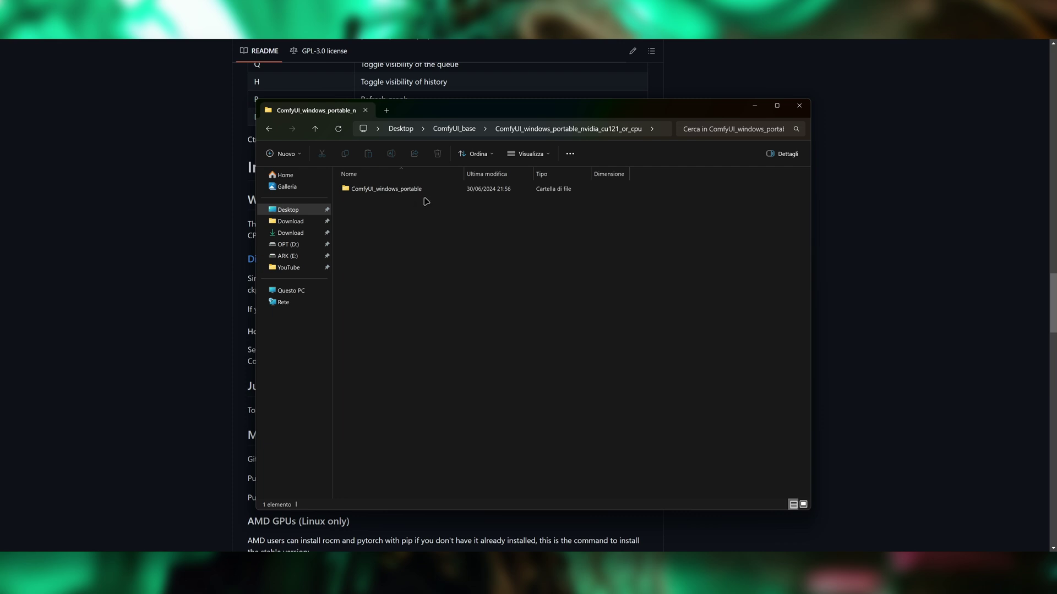
double_click(420, 193)
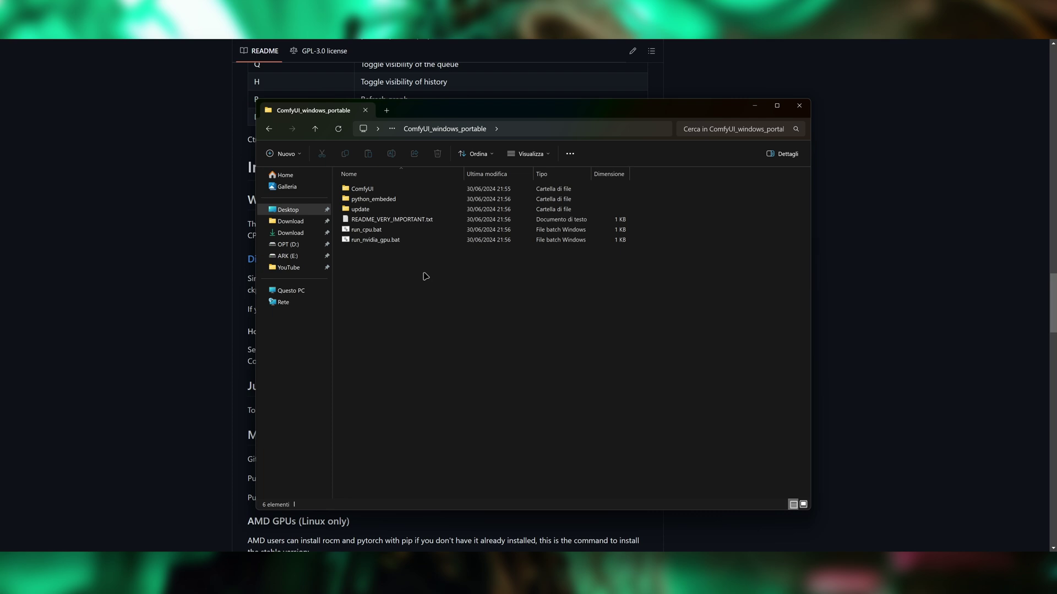
Open README_VERY_IMPORTANT.txt beside the file list, read its instructions for running with an NVIDIA GPU, and close it
double_click(439, 221)
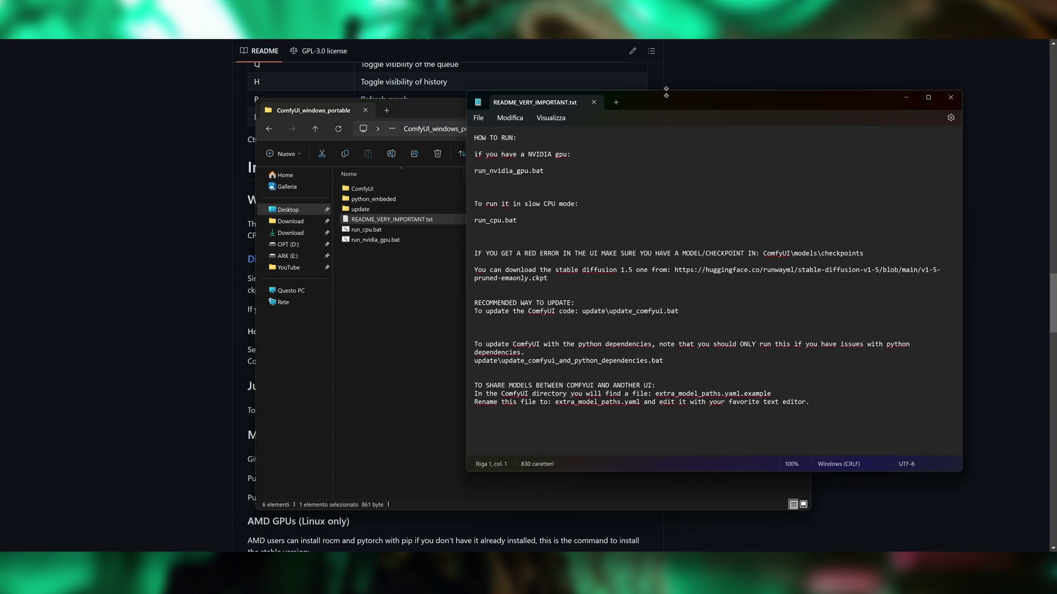
drag(664, 96, 695, 106)
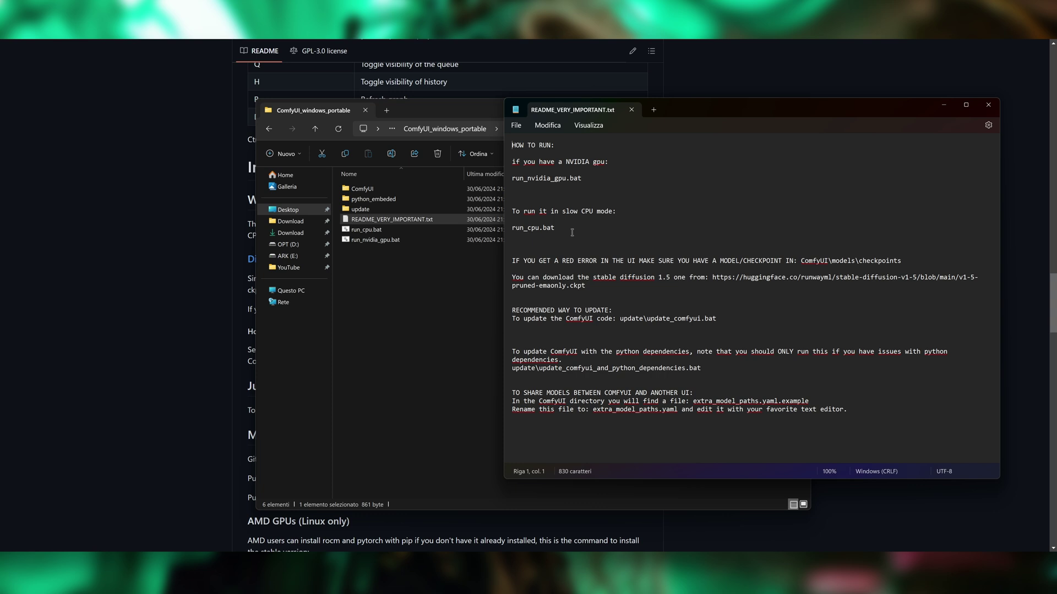
drag(565, 161, 604, 162)
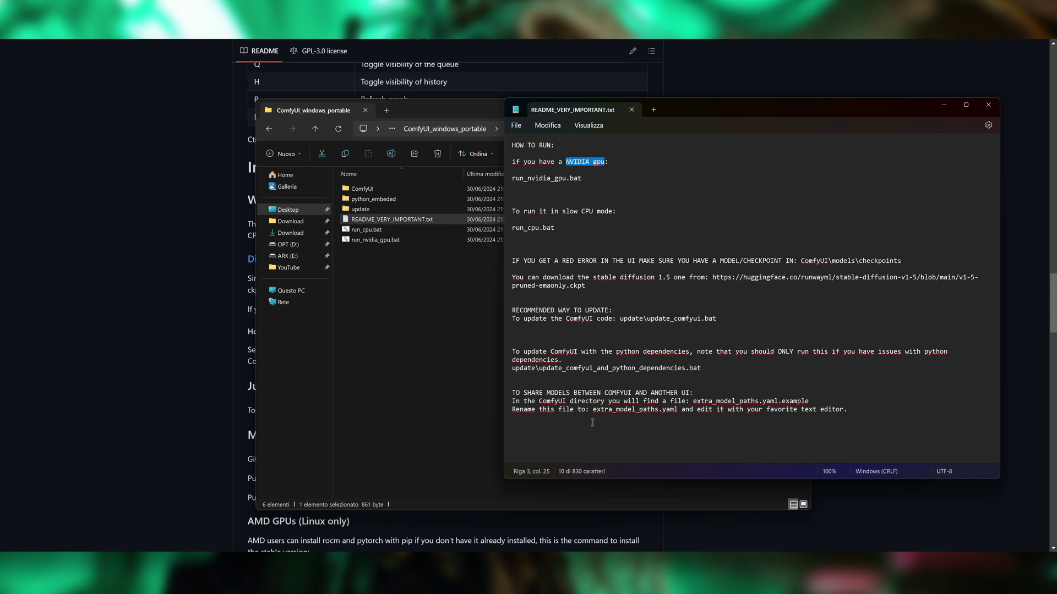
click(988, 105)
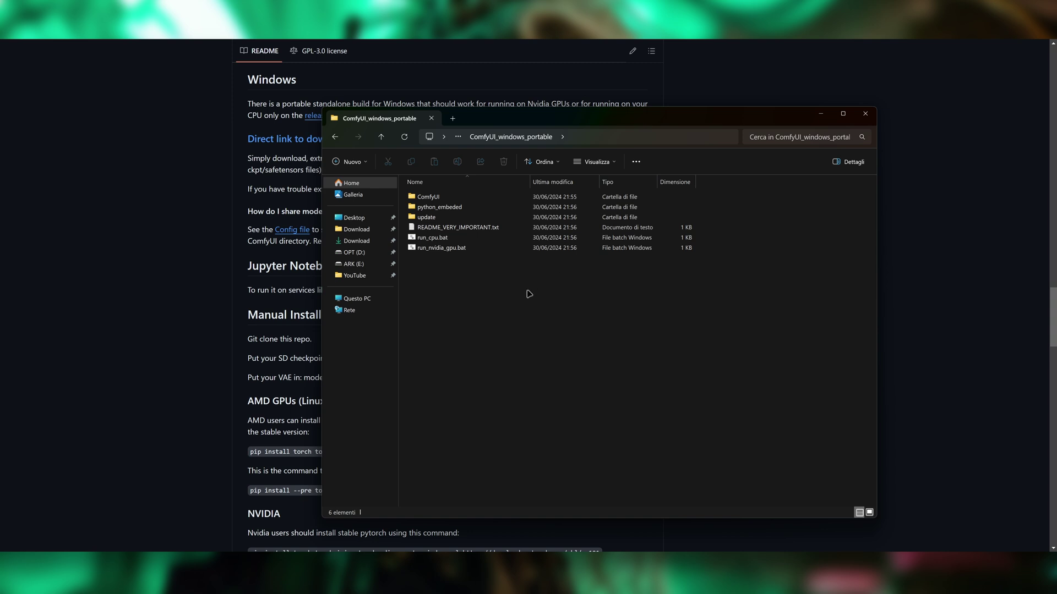
Inspect the checkpoints folder inside ComfyUI's models folder and return to the parent folders
double_click(468, 199)
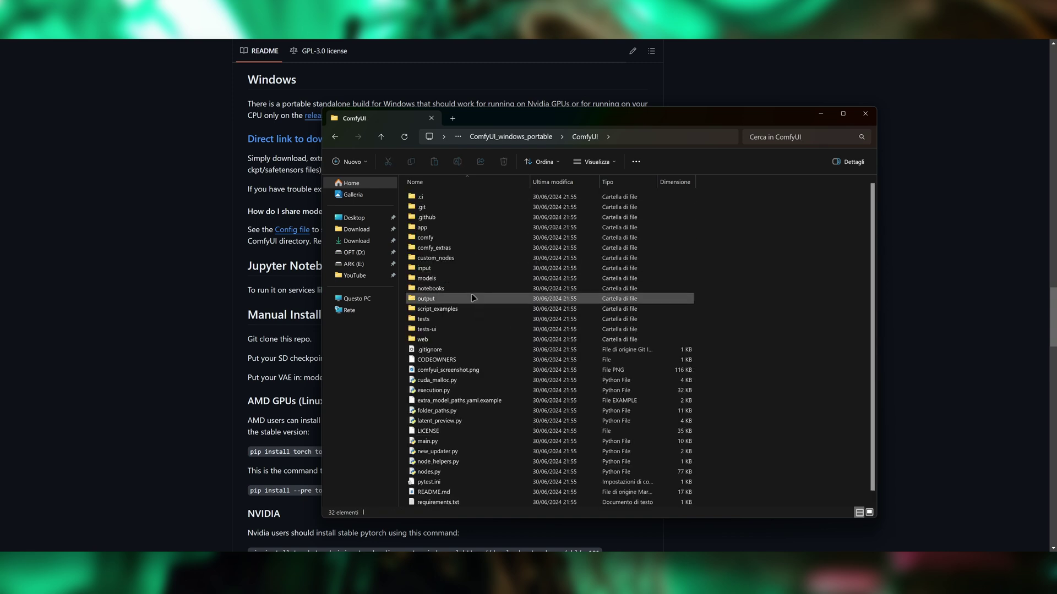
click(464, 280)
double_click(464, 279)
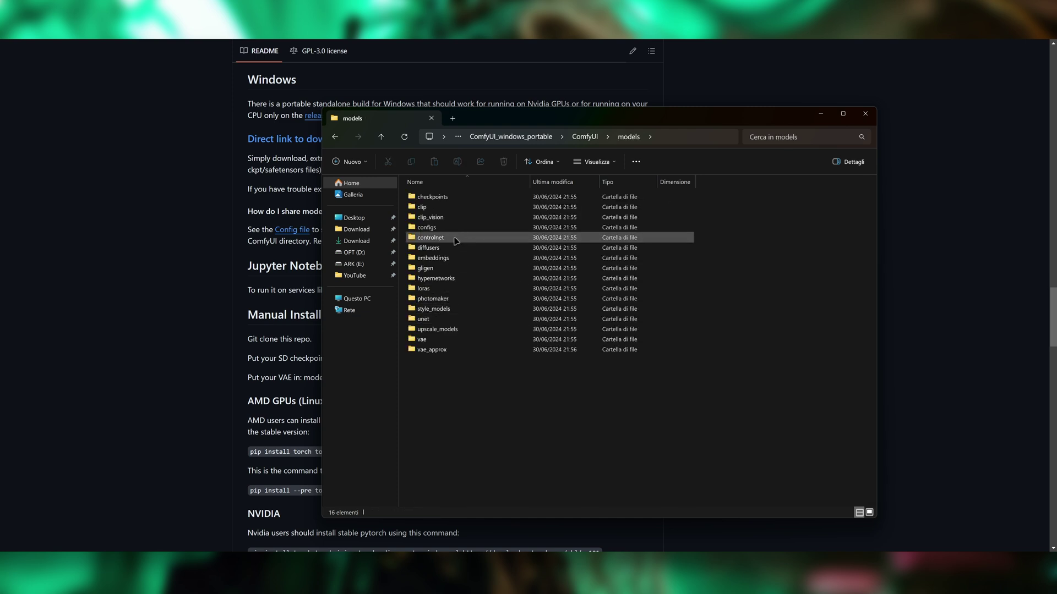
double_click(433, 196)
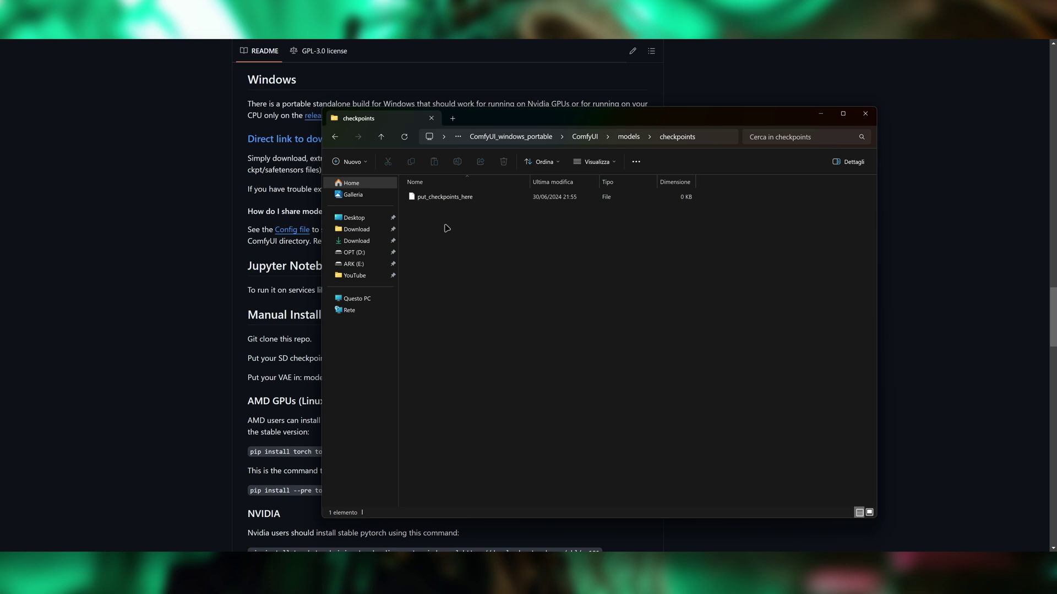
key(alt+Left)
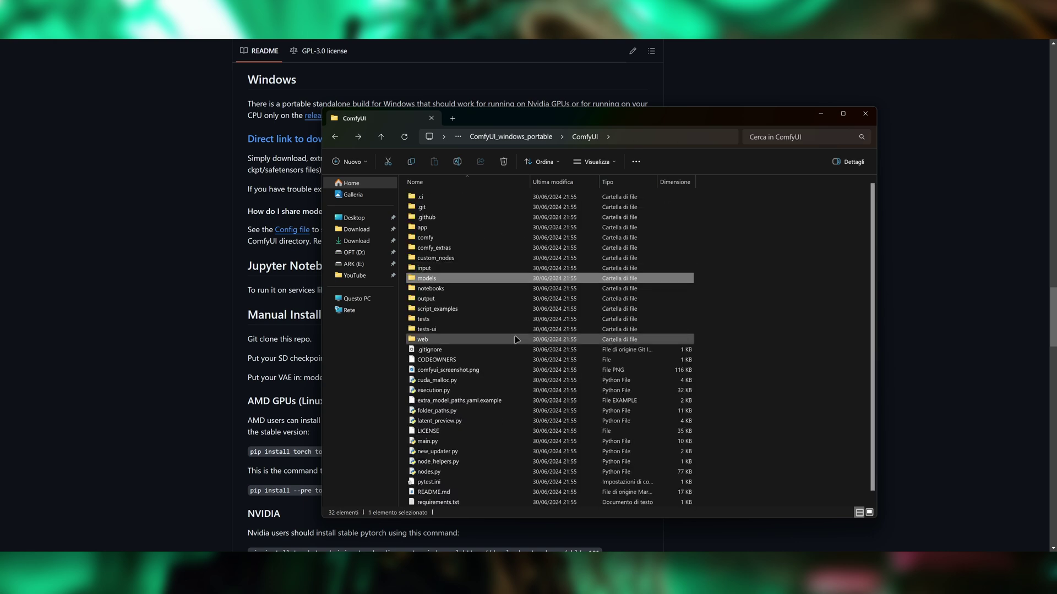
key(alt+Left)
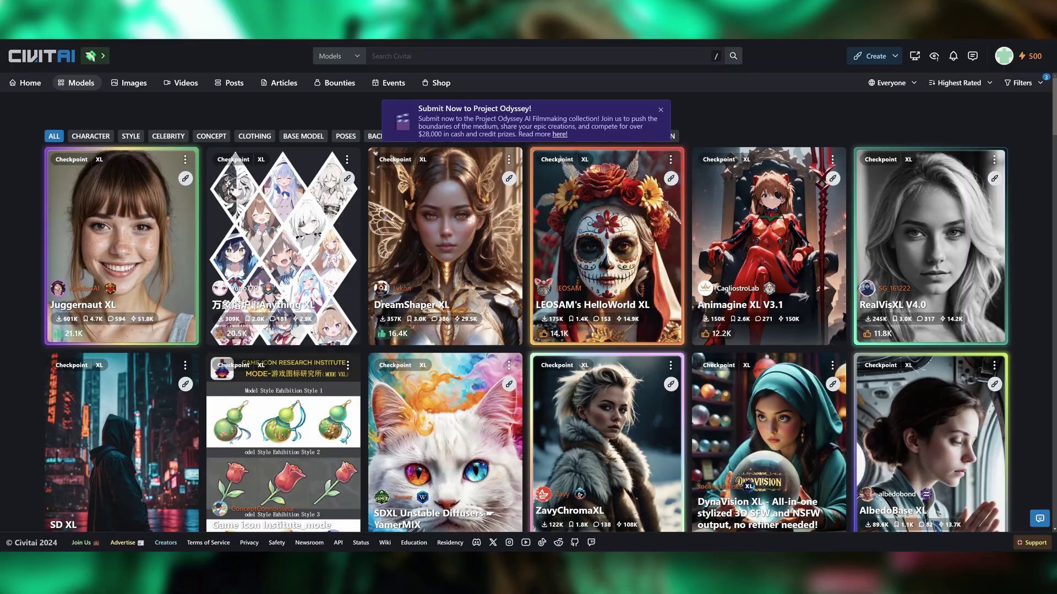
Dismiss the Project Odyssey banner on Civitai's Models page and browse the highest-rated checkpoint models
click(661, 110)
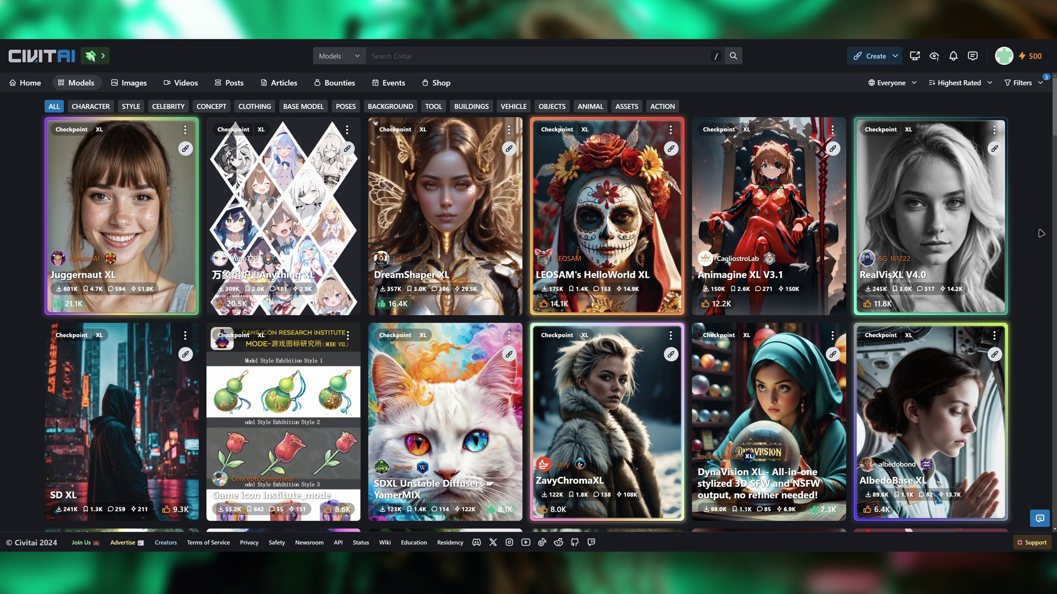
scroll(1037, 231, down, 1)
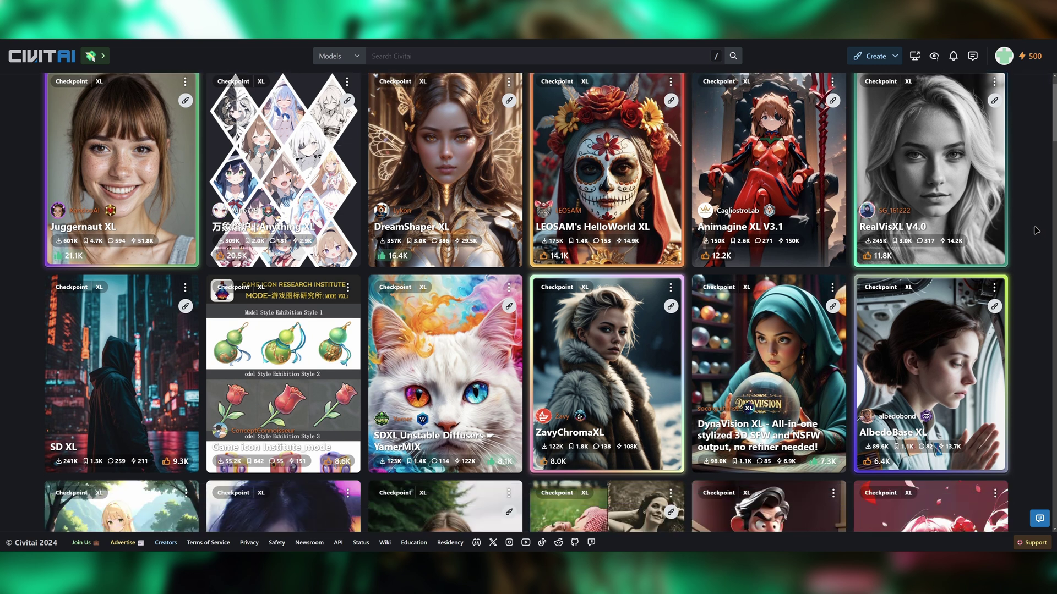
scroll(1037, 231, down, 4)
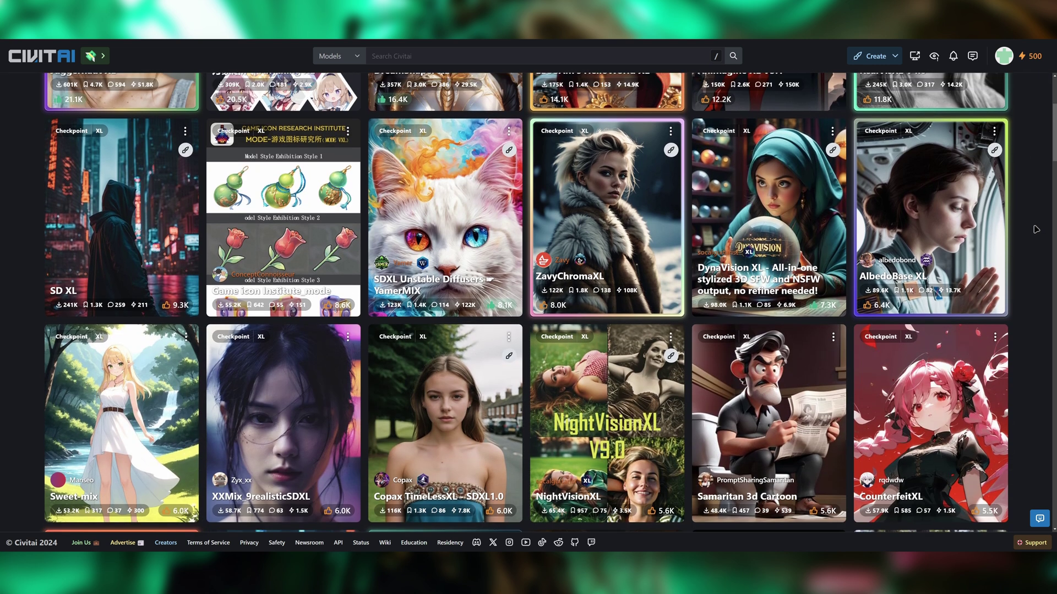
scroll(1039, 227, up, 2)
scroll(1039, 227, up, 3)
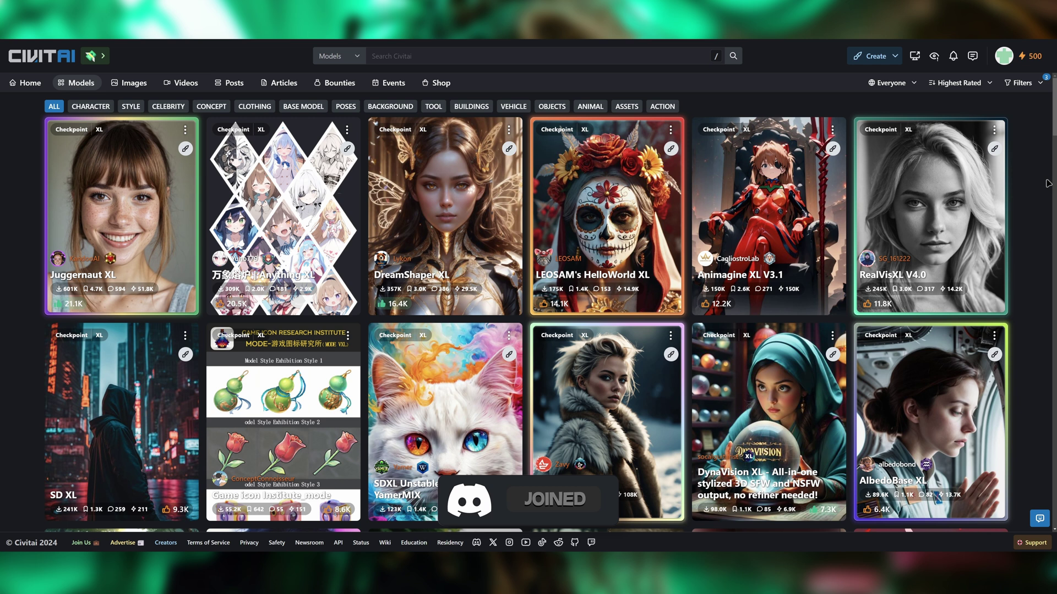
scroll(1048, 184, down, 2)
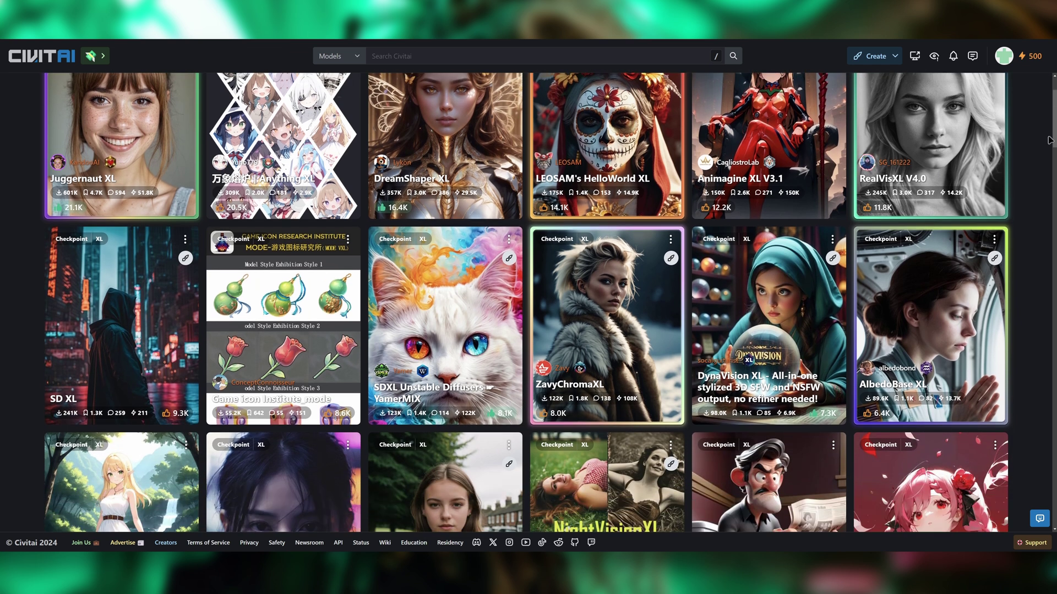
scroll(1048, 140, up, 2)
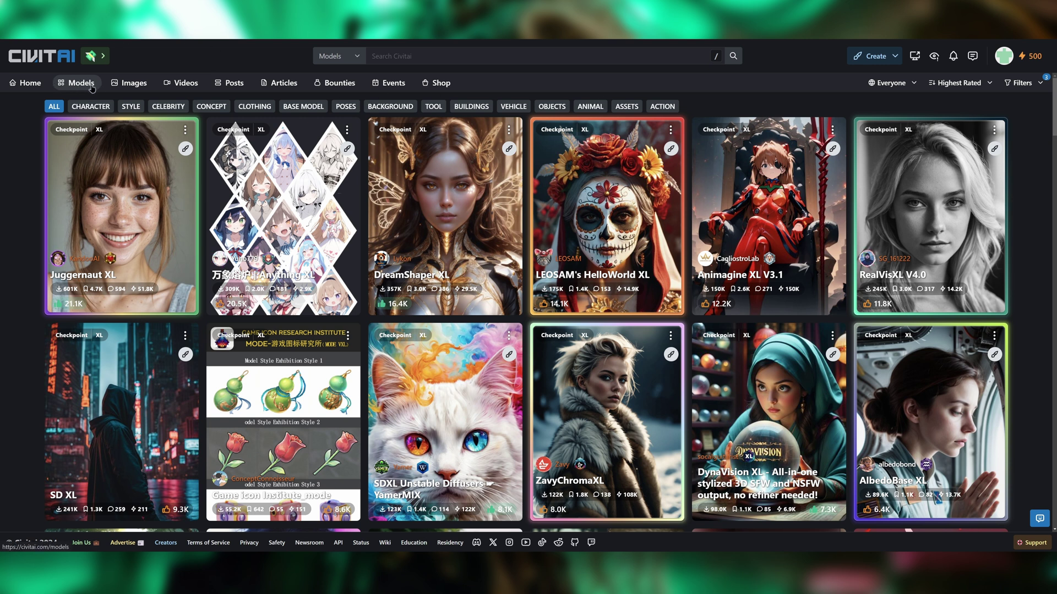
Review the model filters for time period, model type and base model, and check the content browsing settings
click(1022, 83)
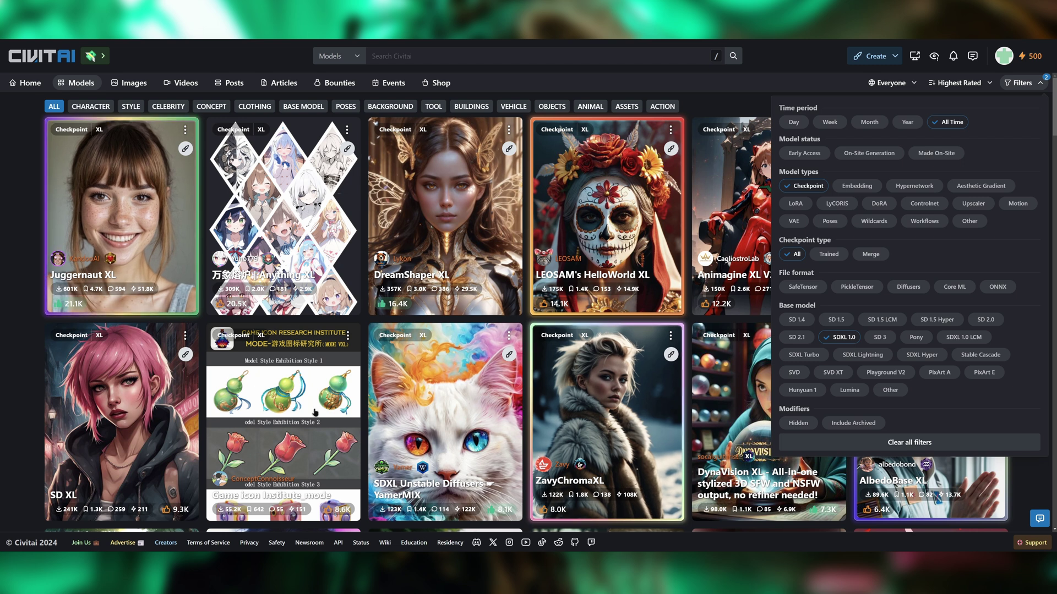
click(826, 91)
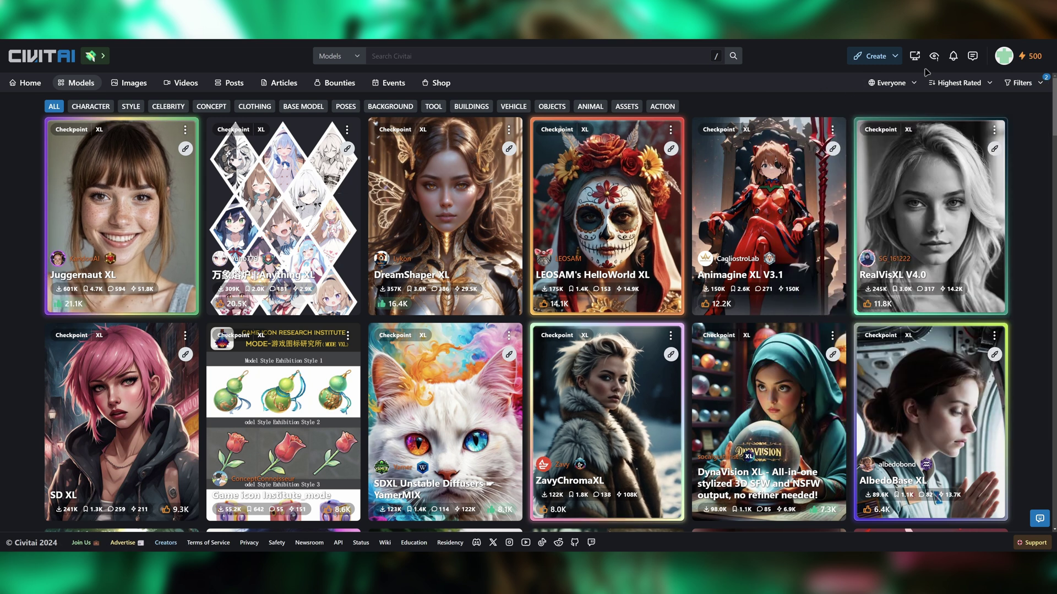
click(939, 59)
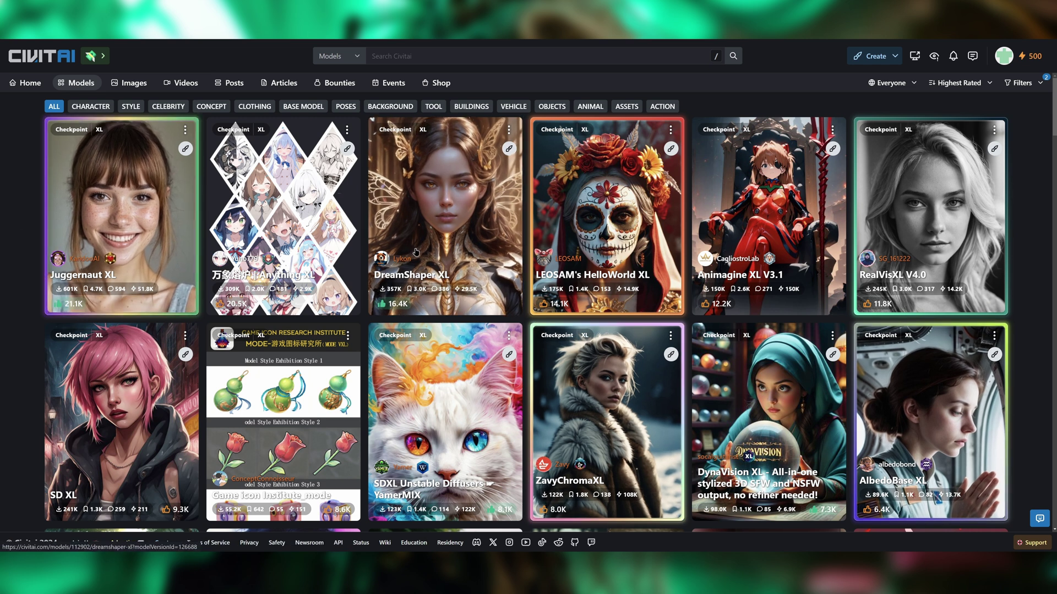
Browse the SDXL checkpoint models and open the Juggernaut XL model page
scroll(416, 252, down, 5)
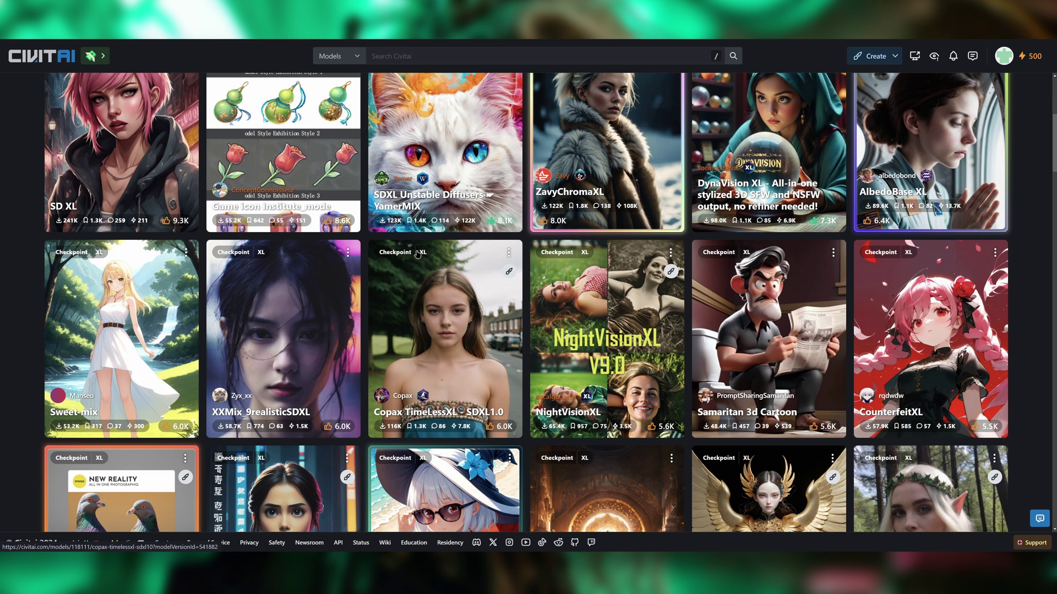
scroll(418, 263, down, 1)
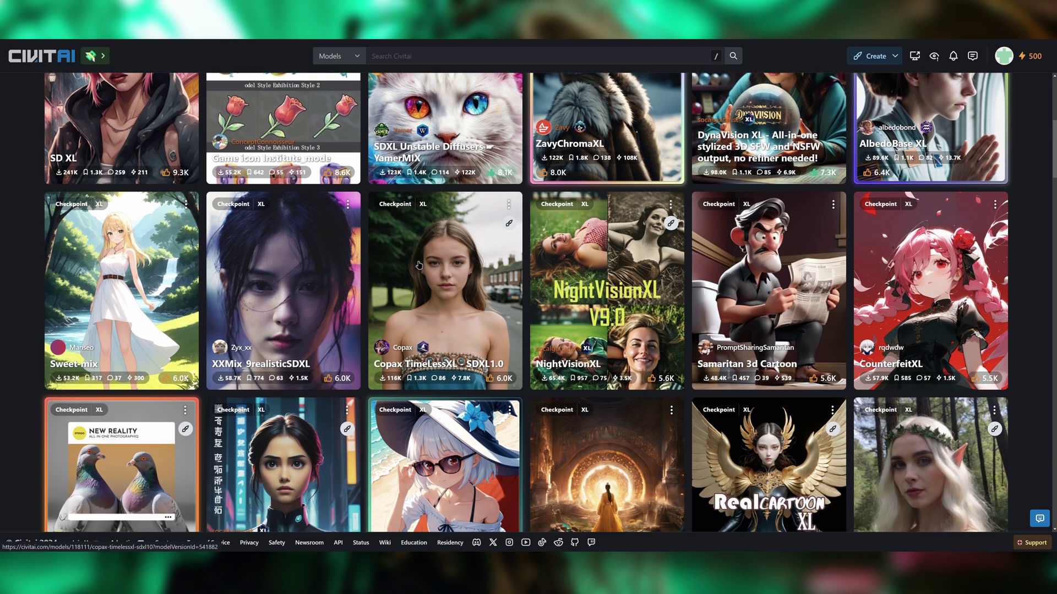
scroll(386, 352, up, 5)
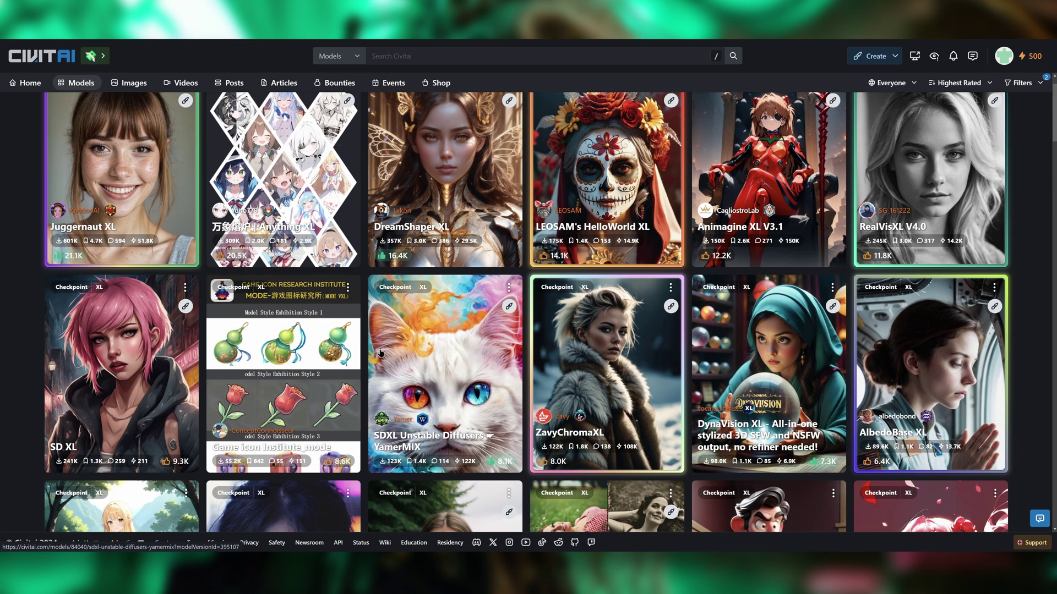
scroll(336, 380, up, 1)
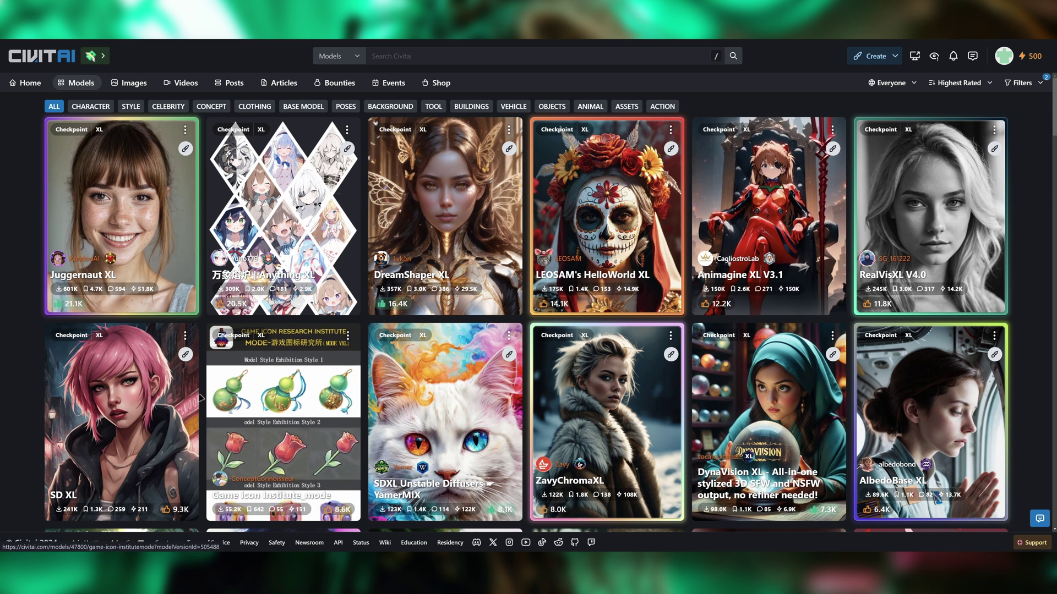
click(148, 194)
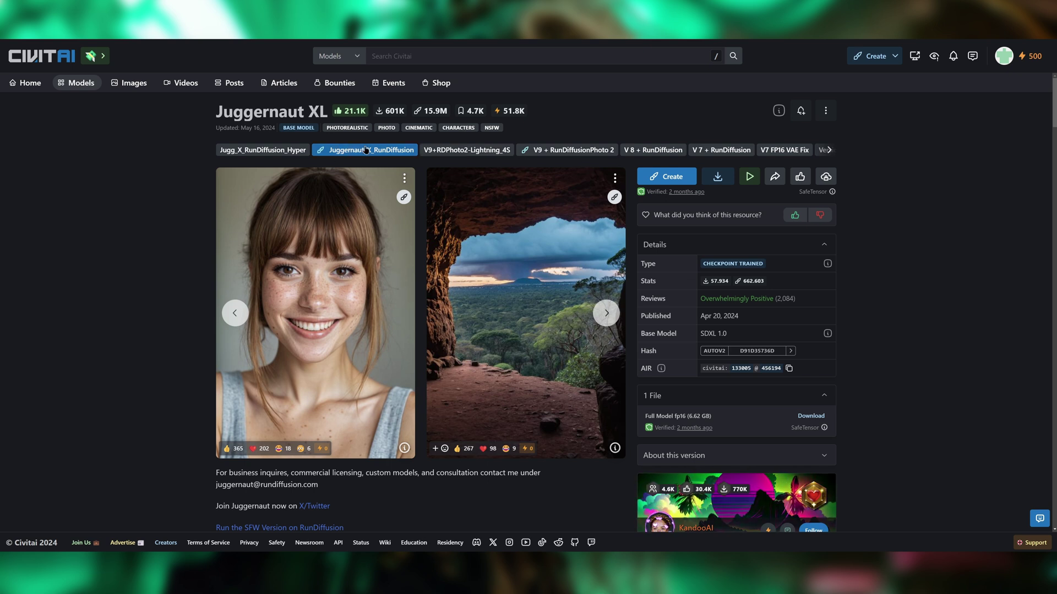
scroll(684, 195, down, 1)
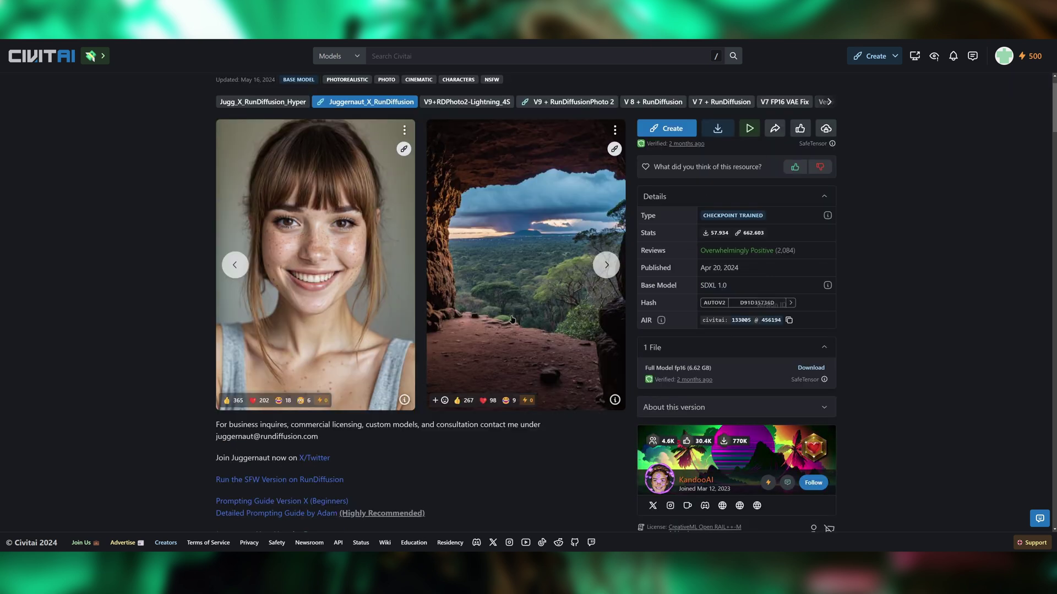
scroll(702, 334, up, 1)
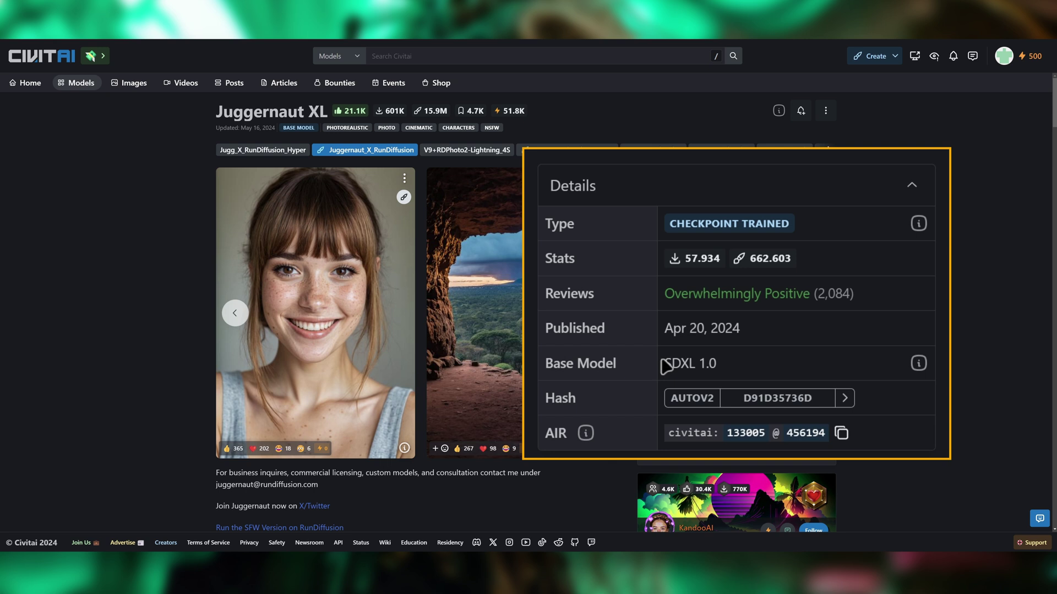
Examine the Base Model entry in the details of the Juggernaut_X_RunDiffusion version
drag(665, 363, 717, 363)
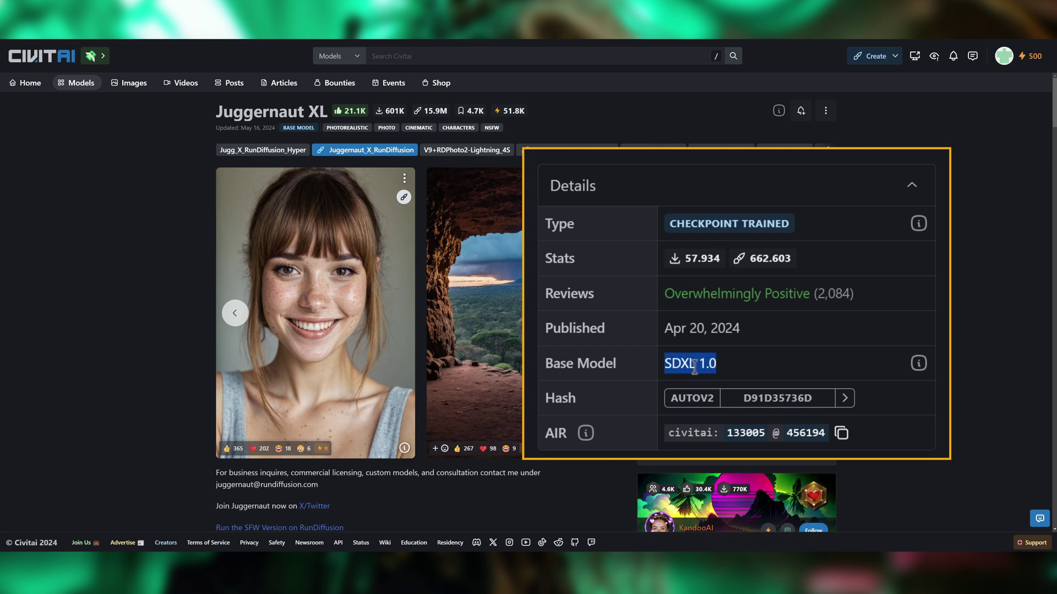
click(695, 369)
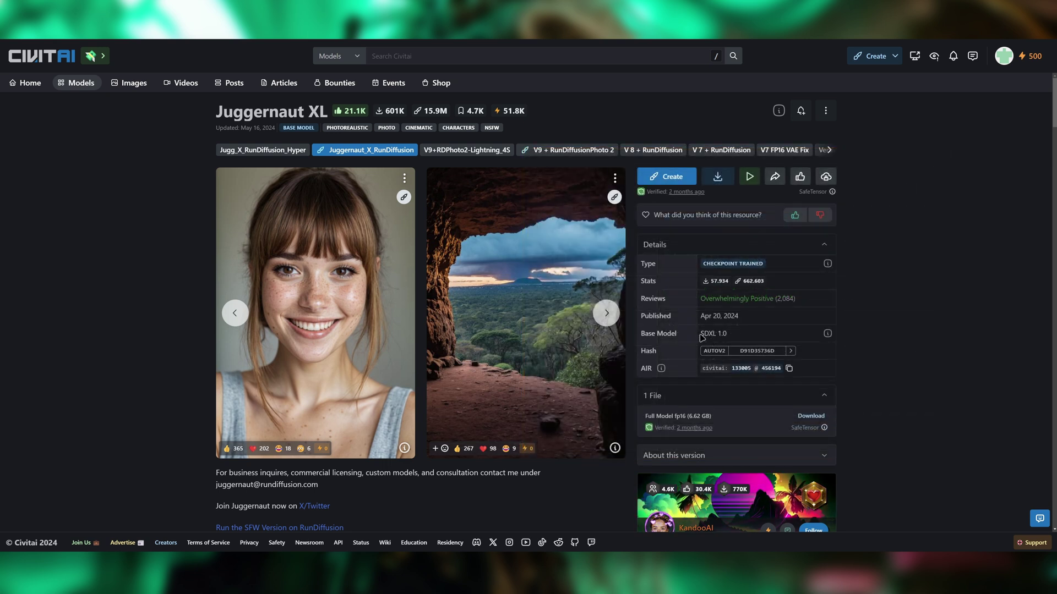
drag(709, 332, 727, 335)
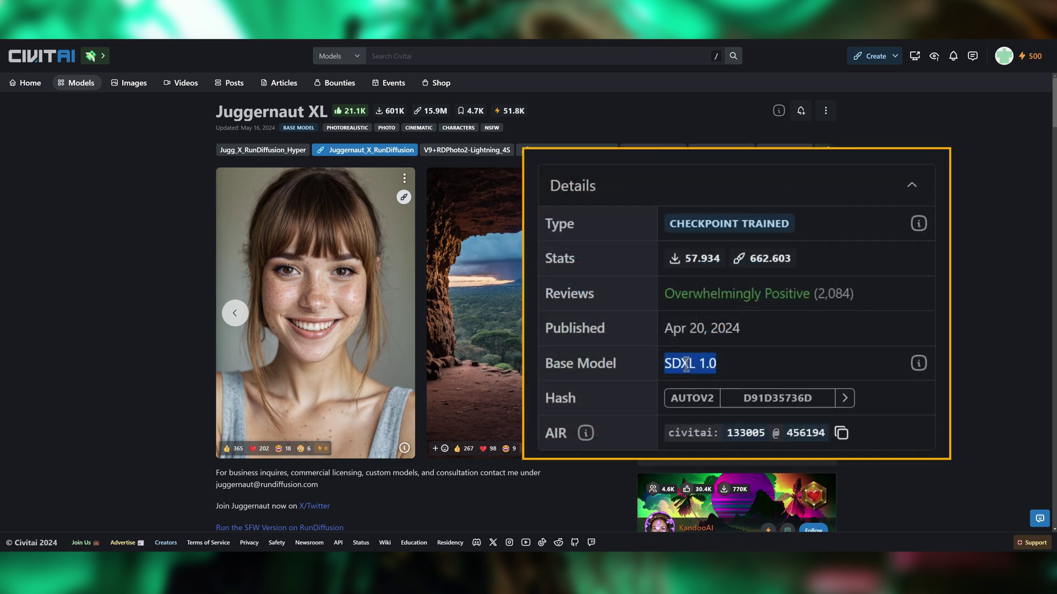
click(749, 364)
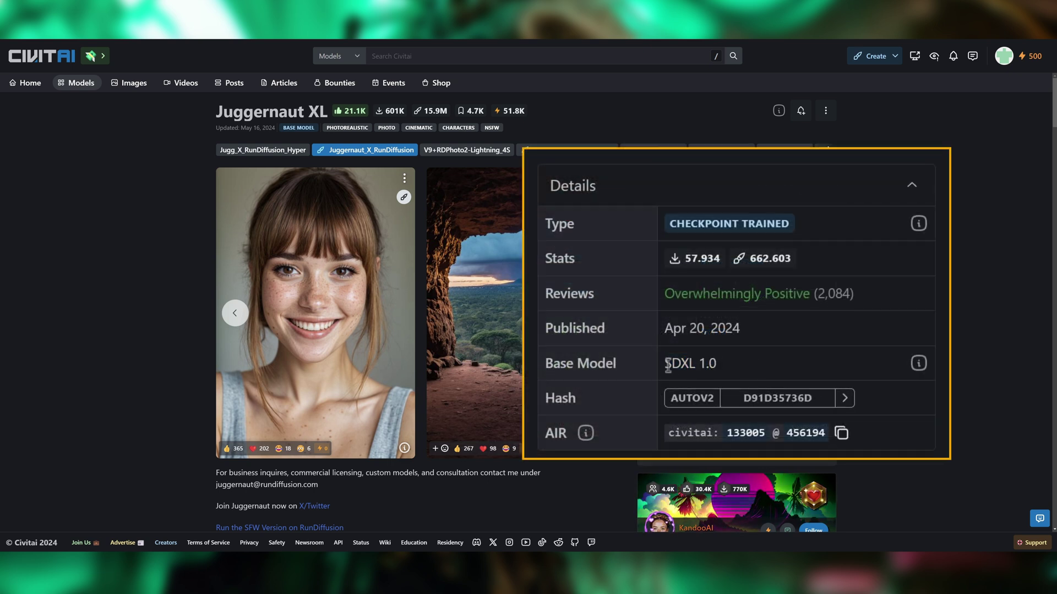
drag(681, 363, 696, 364)
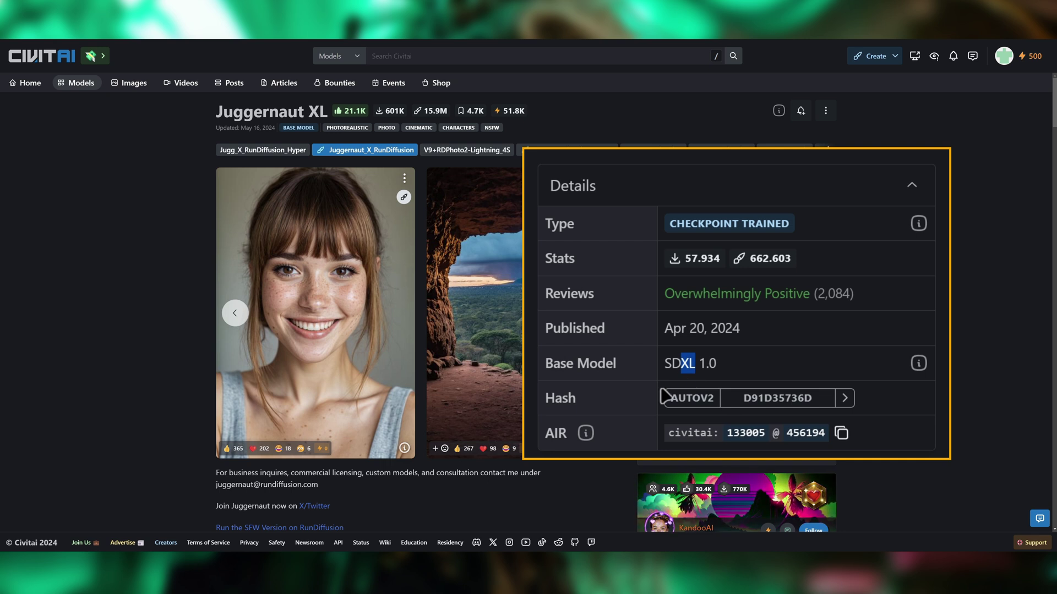
drag(698, 364, 721, 366)
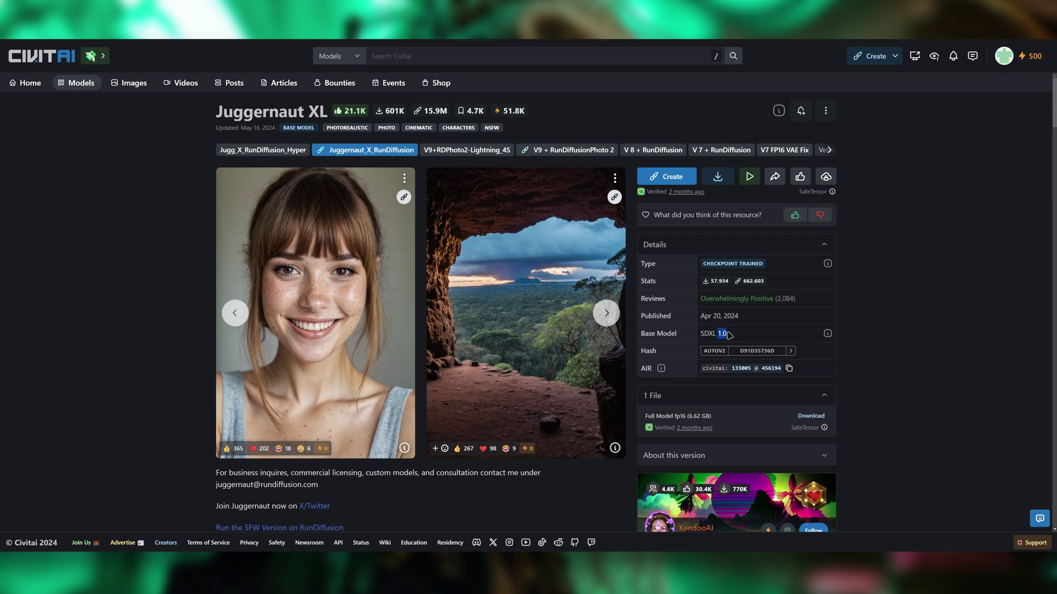
Page through the Juggernaut XL sample images and examine the generation data of the woman in the grey turtleneck
click(855, 322)
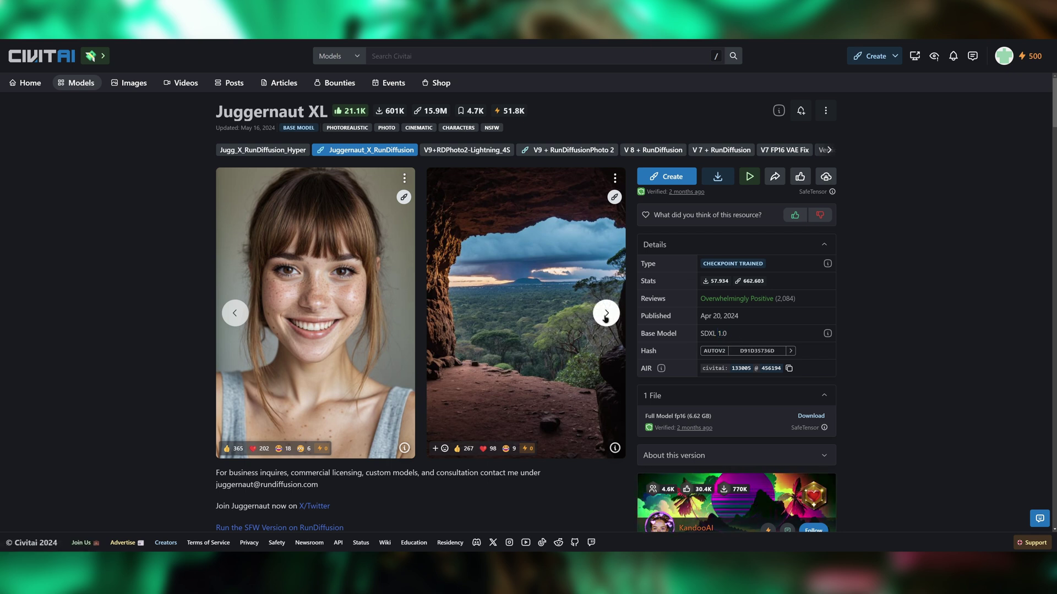
click(606, 313)
click(606, 313)
click(606, 313)
click(606, 313)
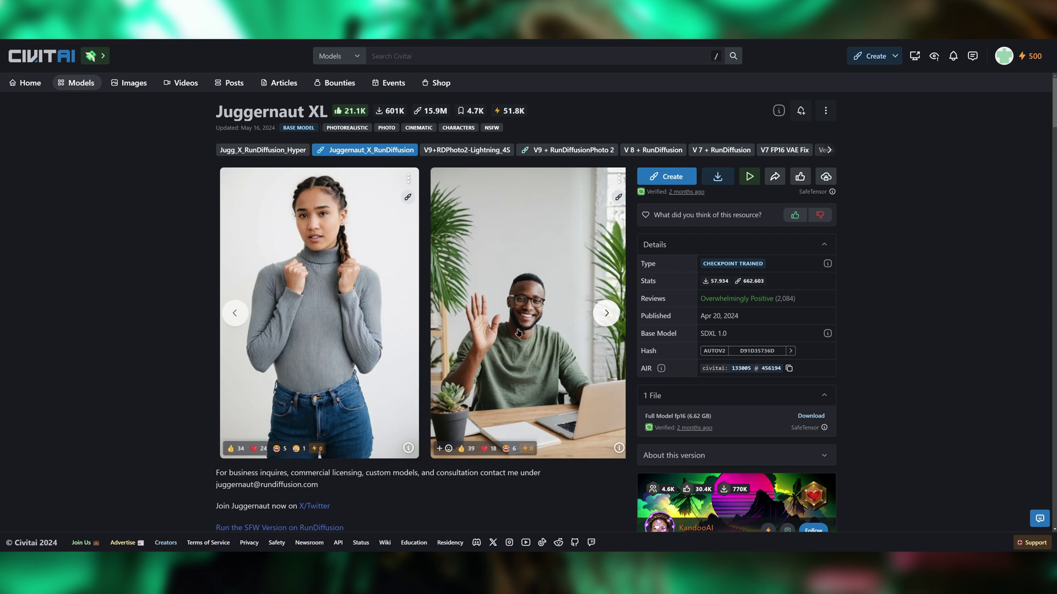
click(404, 449)
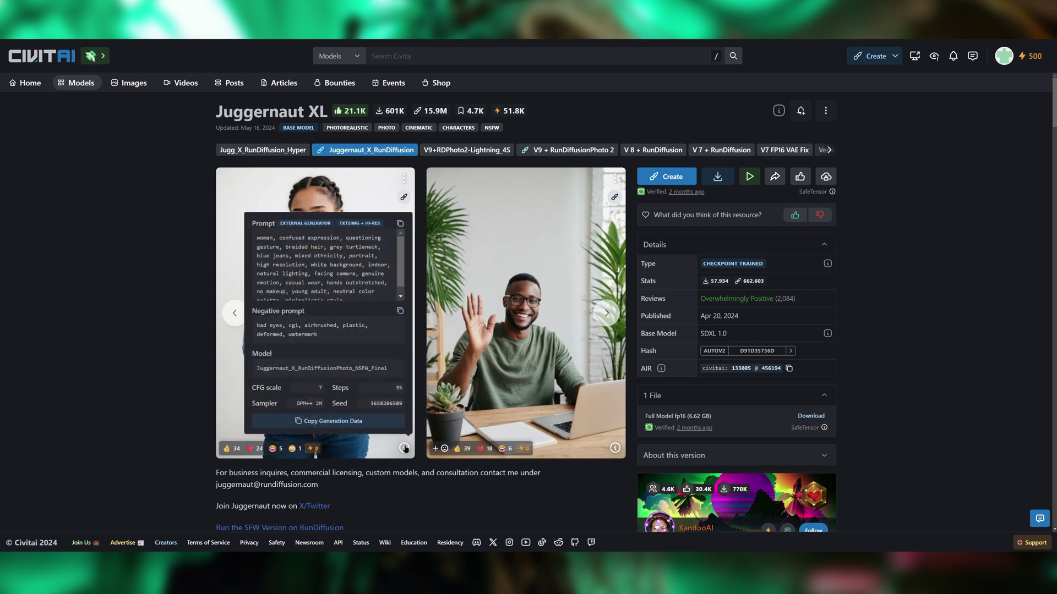
scroll(342, 261, down, 2)
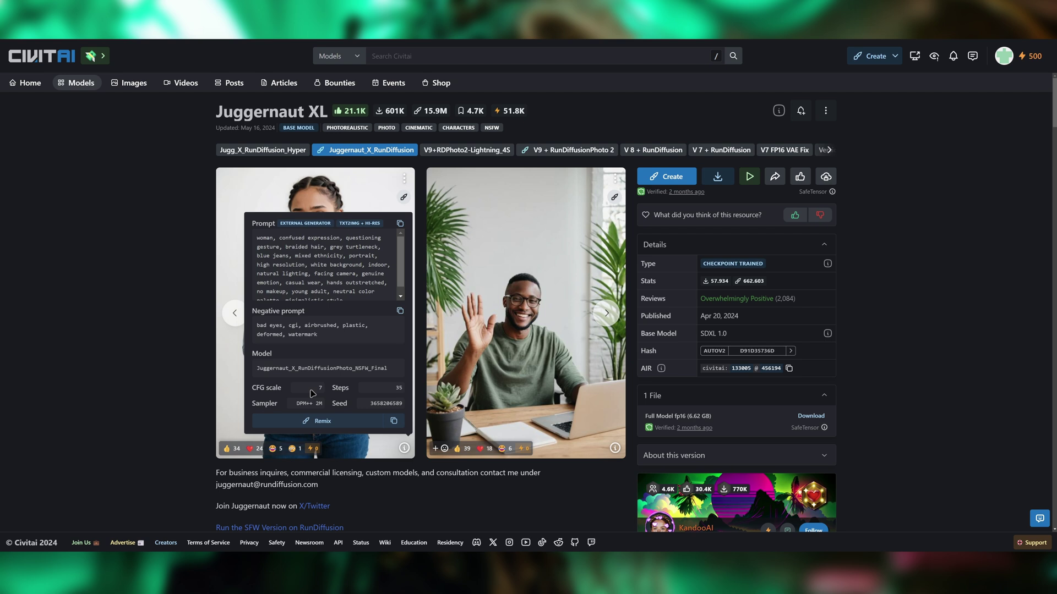
double_click(399, 388)
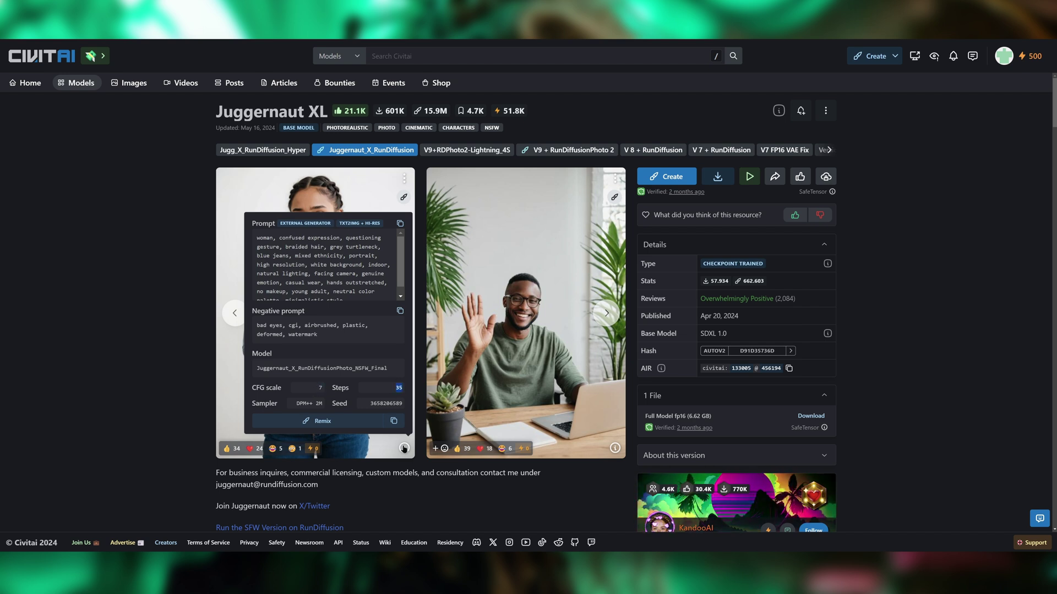
Expand the Juggernaut XL description and read its recommended settings for the normal version
scroll(404, 448, down, 6)
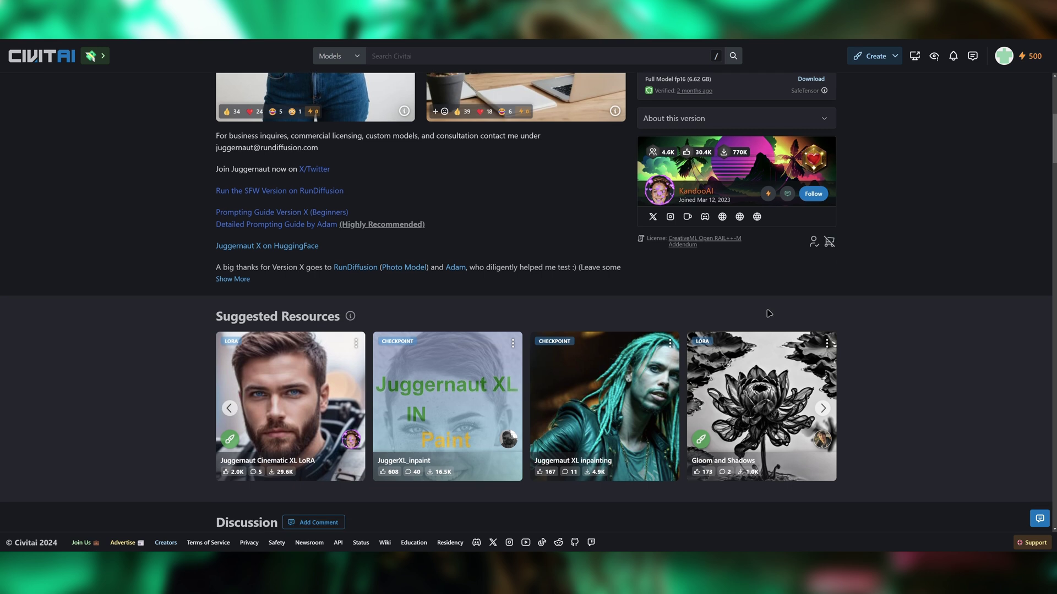
click(238, 280)
scroll(337, 262, down, 1)
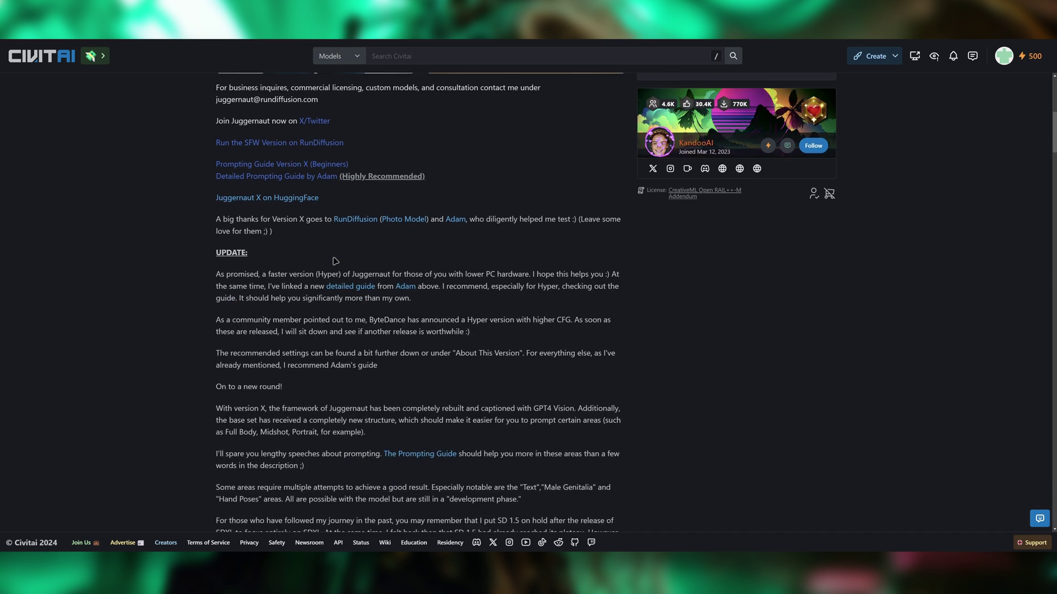
scroll(502, 382, down, 4)
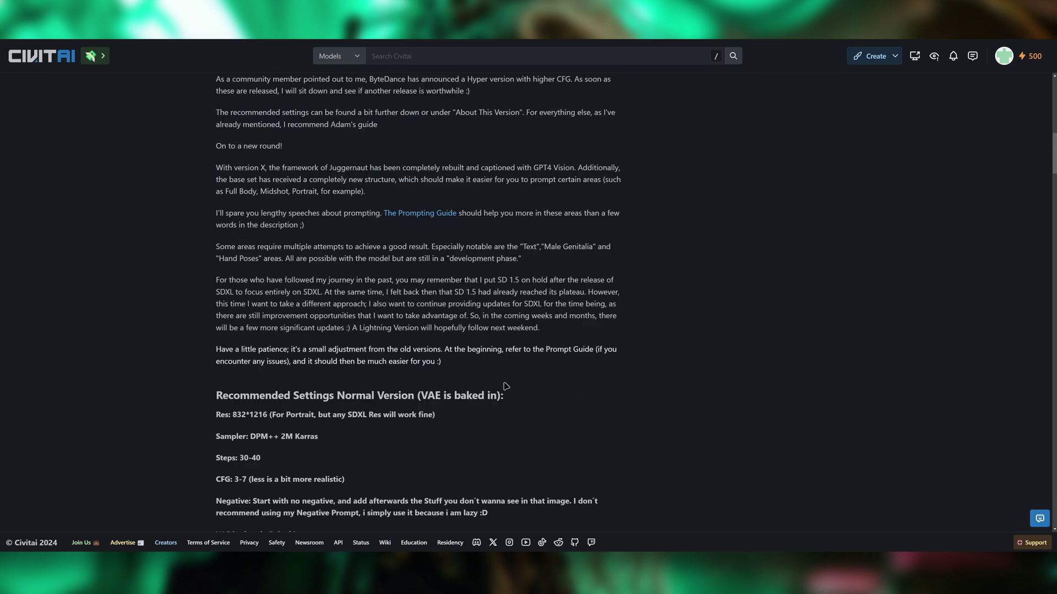
scroll(509, 363, down, 2)
scroll(393, 350, down, 1)
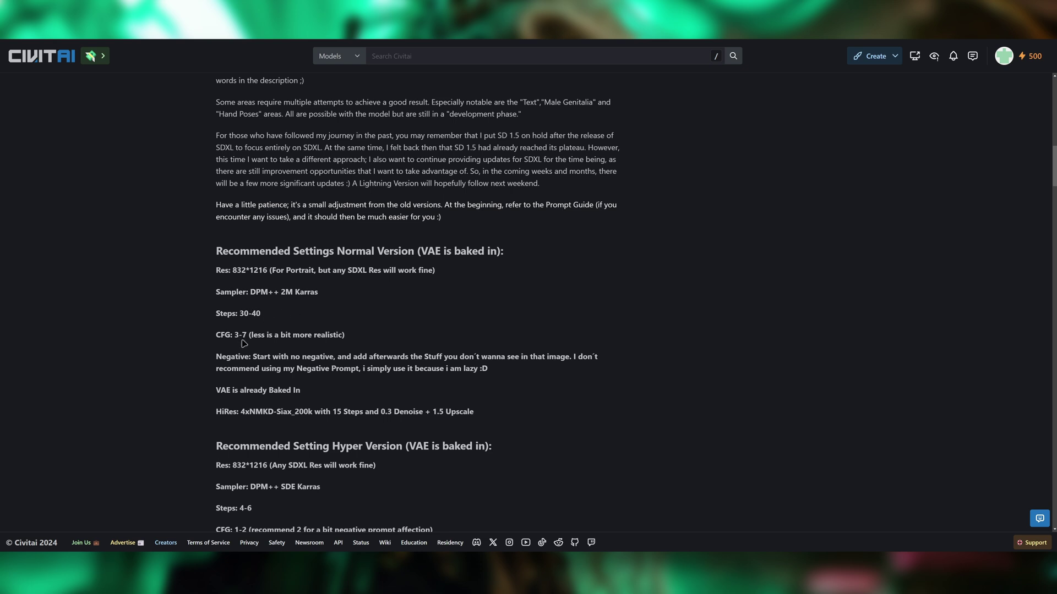
scroll(280, 279, down, 2)
Browse the community gallery and check the generation data of the sea lion licking an ice cream cone, then return to the model header
scroll(336, 281, down, 15)
scroll(619, 275, down, 7)
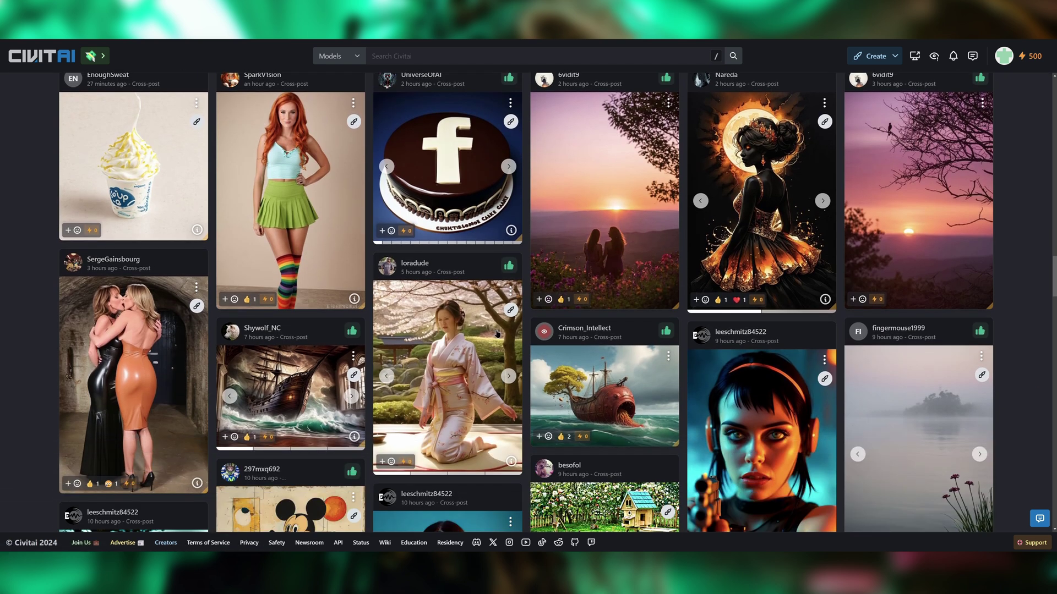
scroll(502, 384, down, 12)
scroll(507, 335, down, 7)
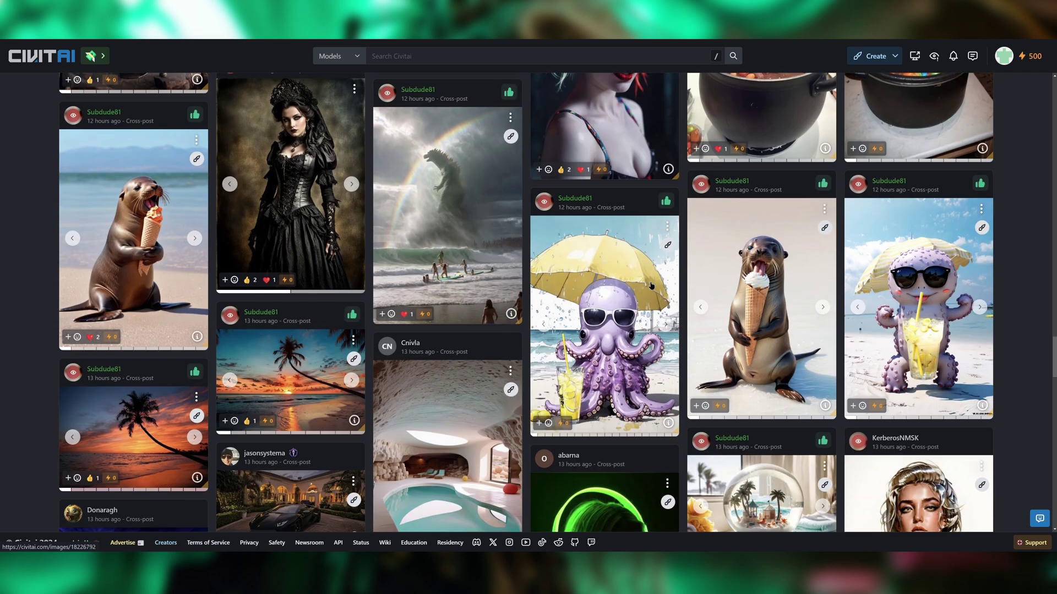
click(824, 406)
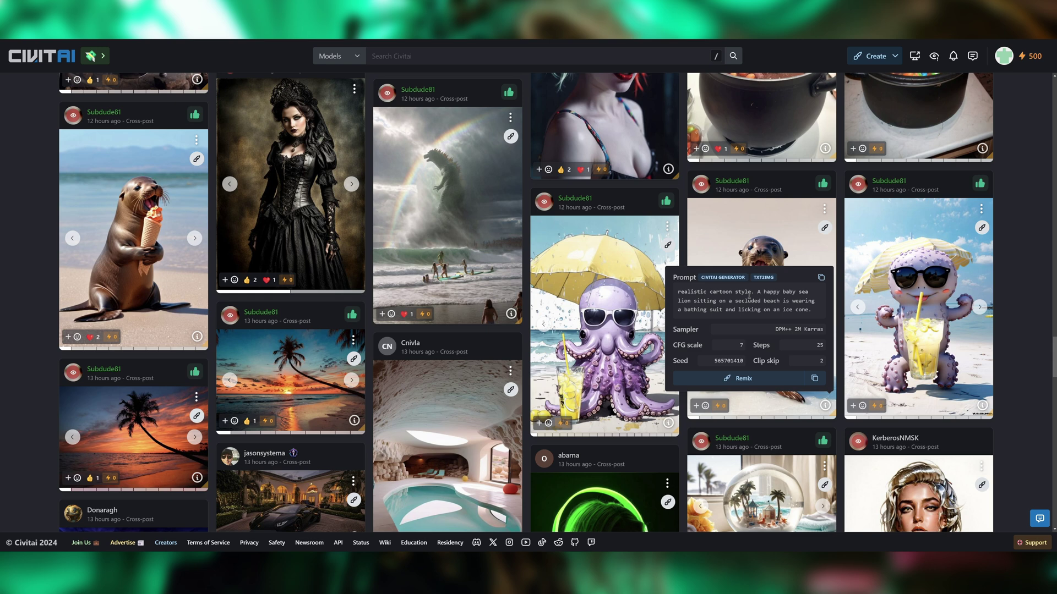
click(840, 322)
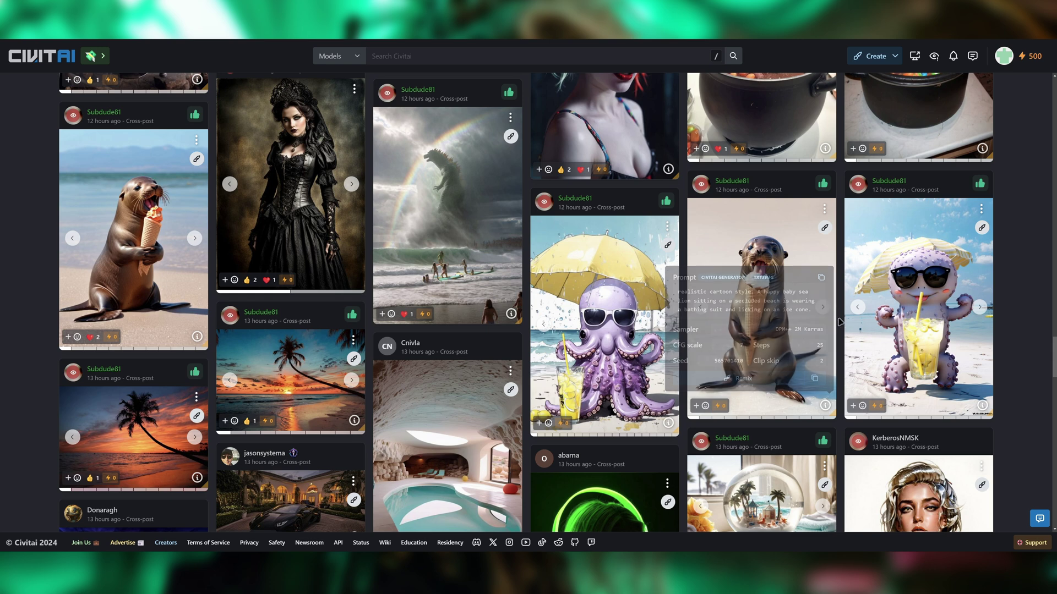
scroll(839, 322, up, 20)
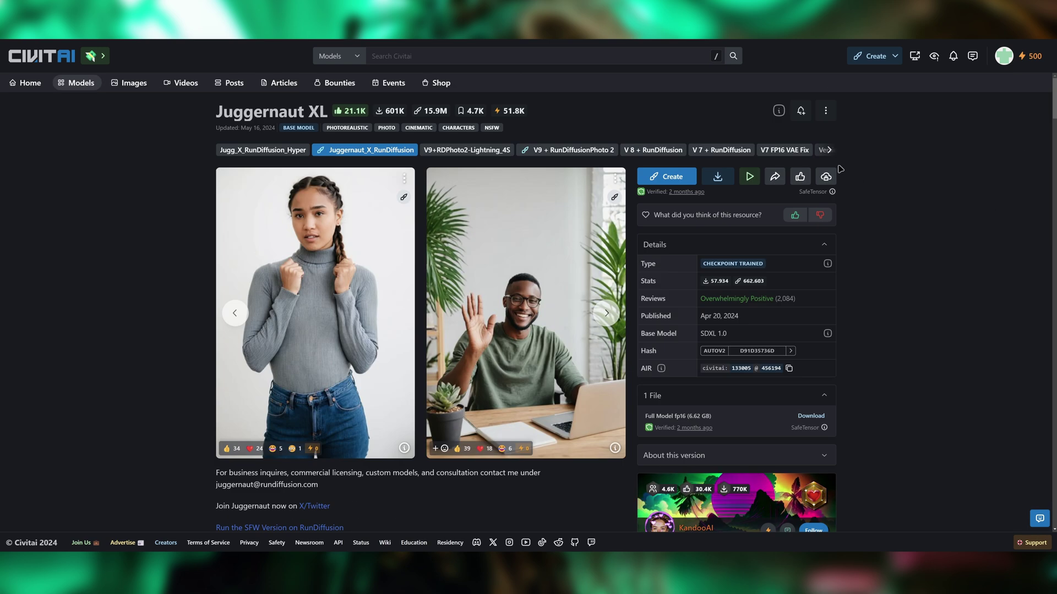
Download the Juggernaut_X_RunDiffusion checkpoint and switch to the ComfyUI_base folder in File Explorer
click(723, 183)
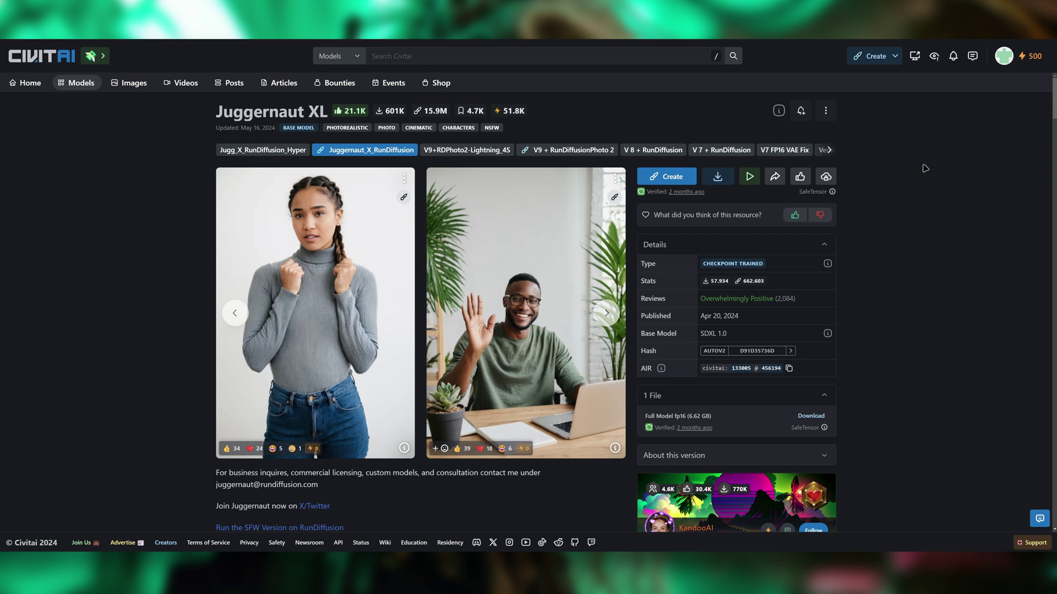
key(alt+Tab)
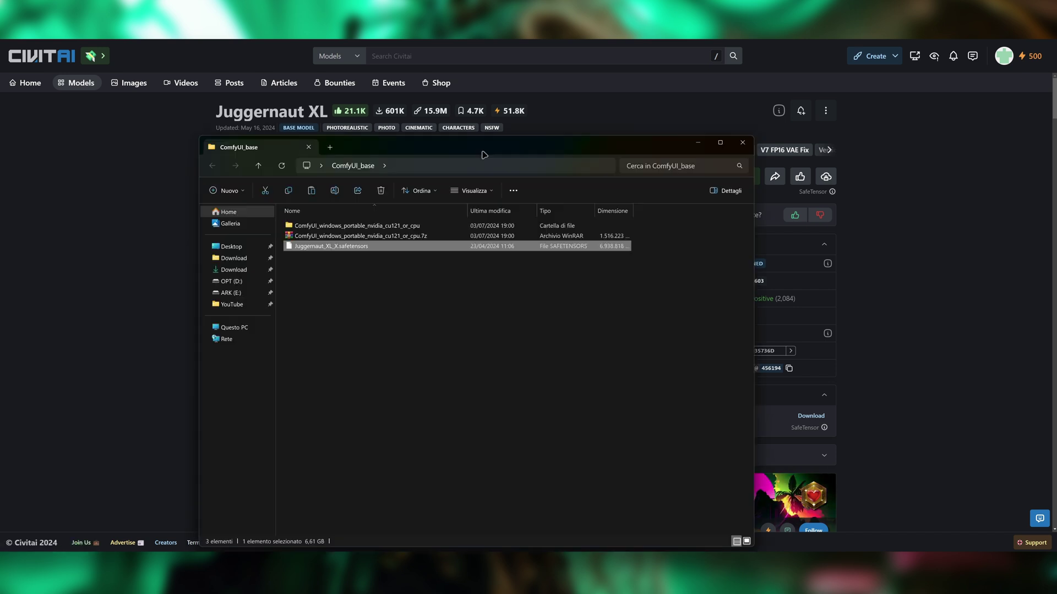
drag(546, 153, 632, 110)
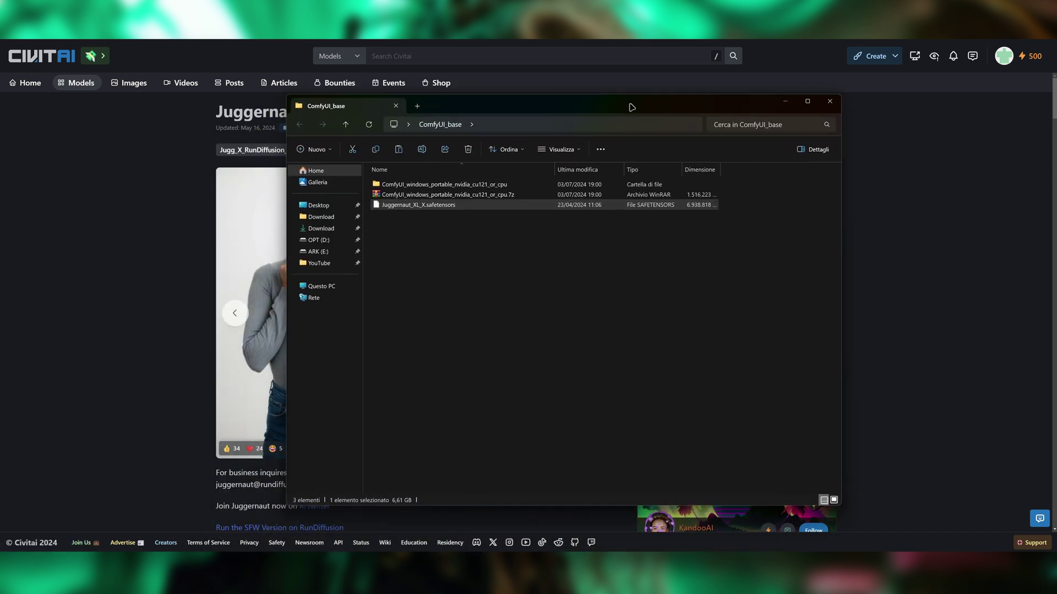
click(486, 223)
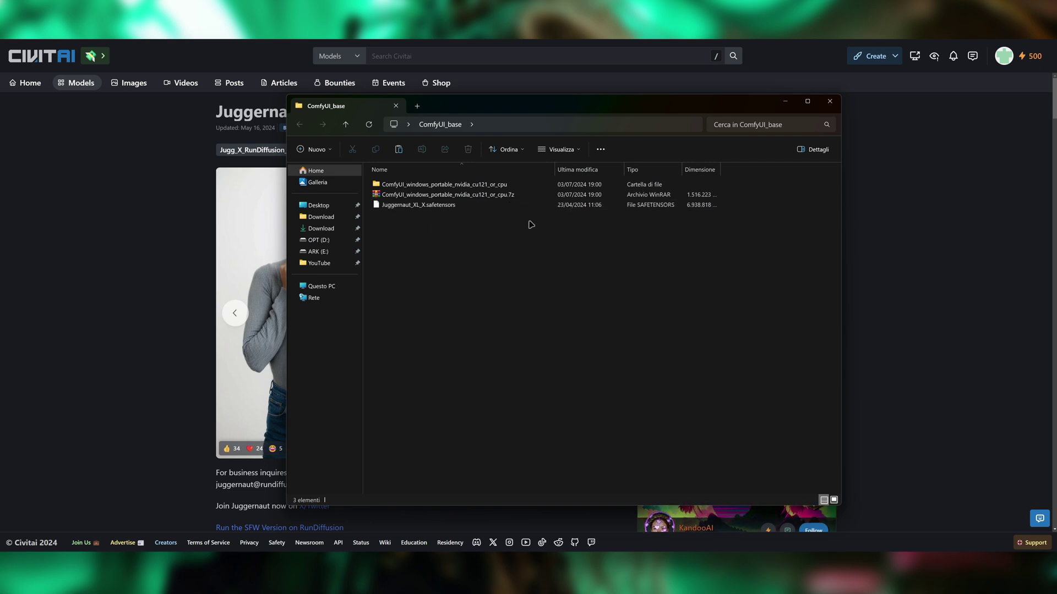
Move Juggernaut_XL_X.safetensors into the portable build's ComfyUI\models\checkpoints folder
click(425, 207)
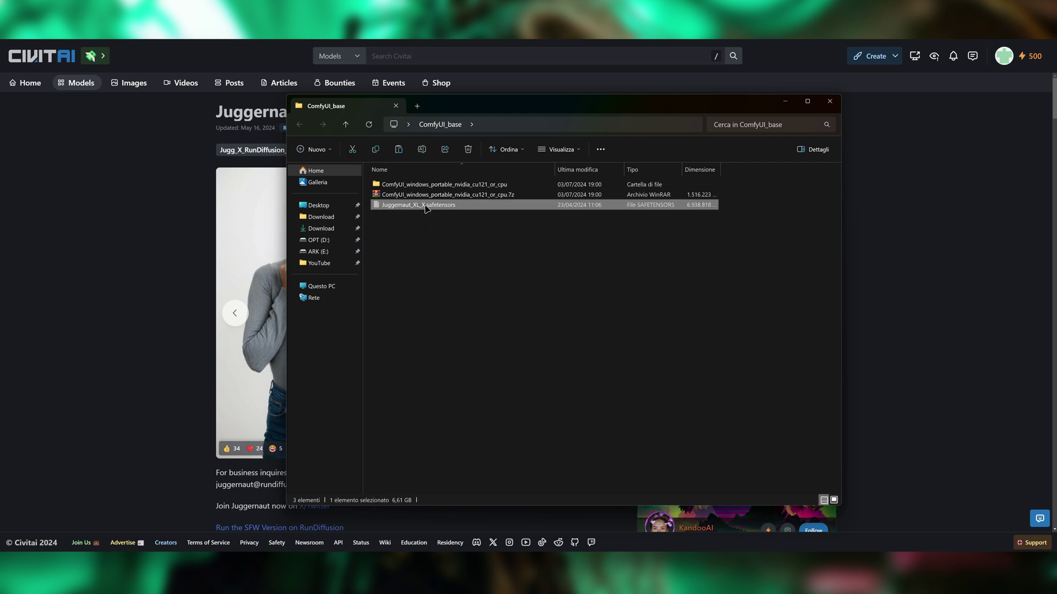
double_click(438, 185)
double_click(439, 186)
double_click(435, 185)
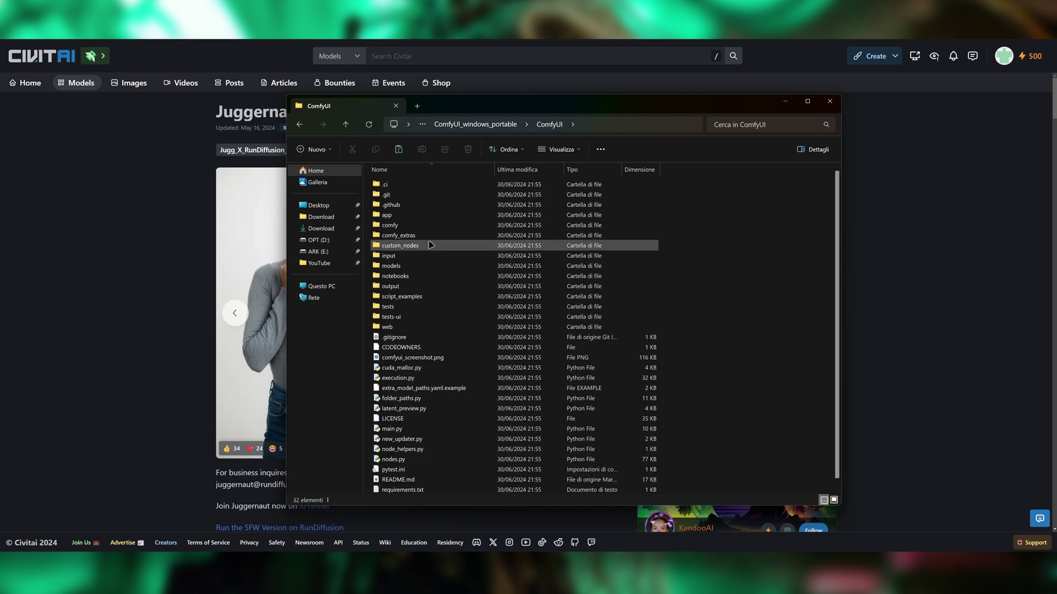
double_click(402, 267)
double_click(411, 187)
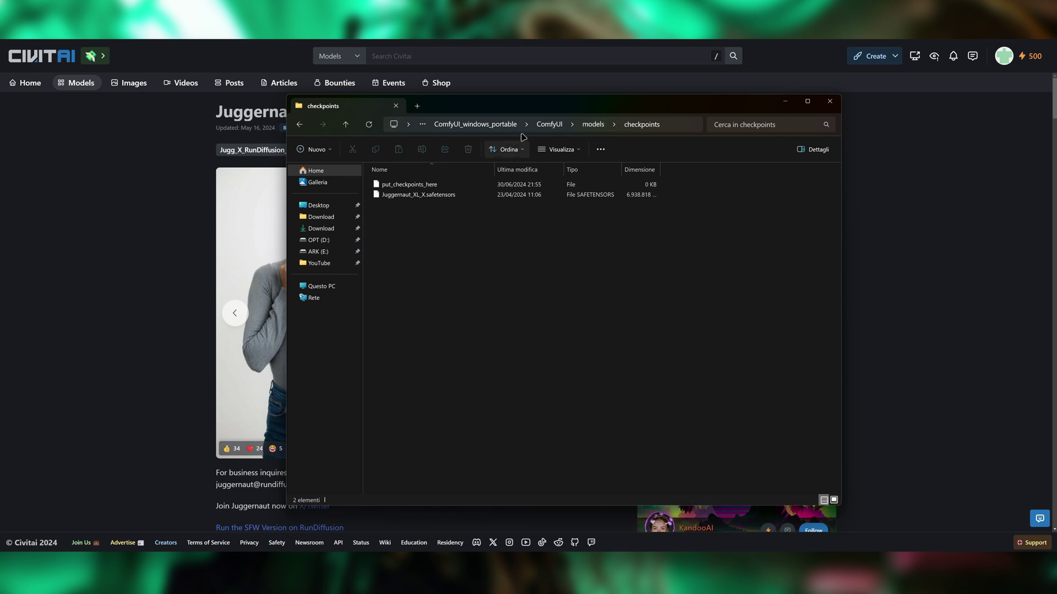
Return to the ComfyUI_windows_portable folder and launch run_nvidia_gpu.bat, allowing it to run despite the SmartScreen block
click(548, 125)
click(498, 125)
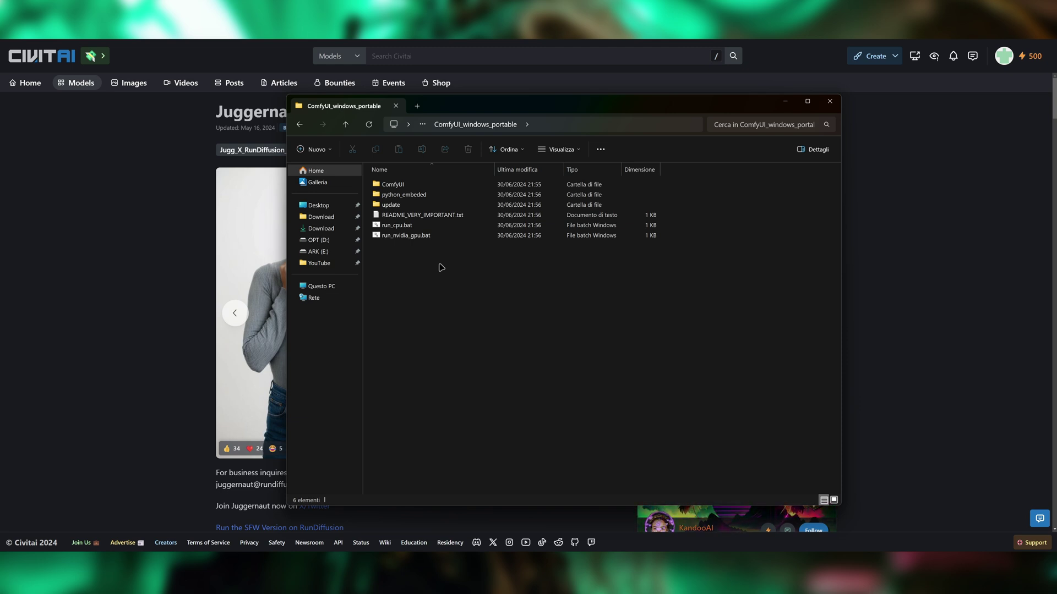
double_click(399, 236)
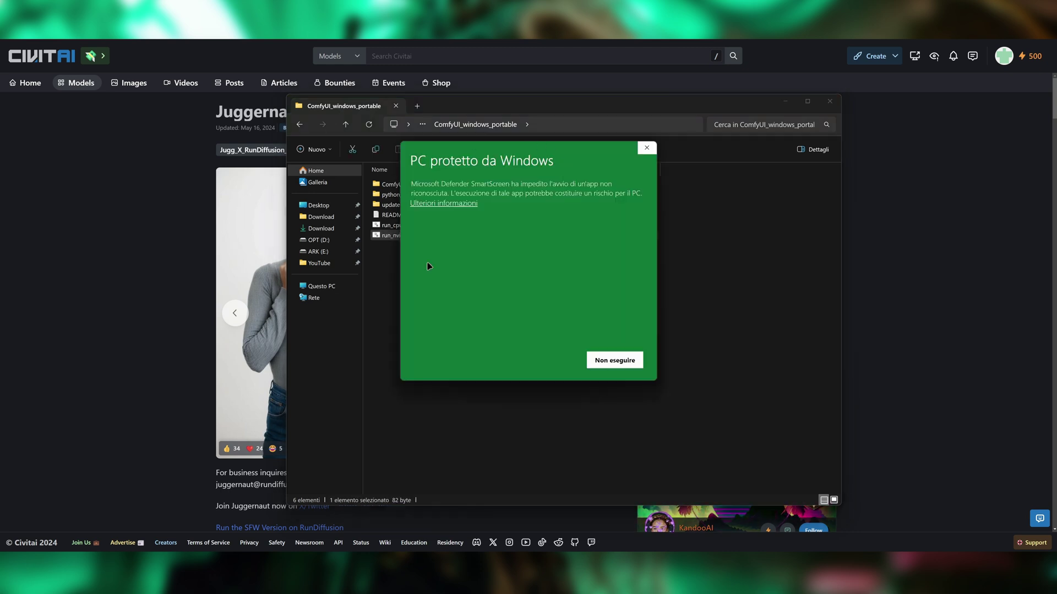
click(449, 204)
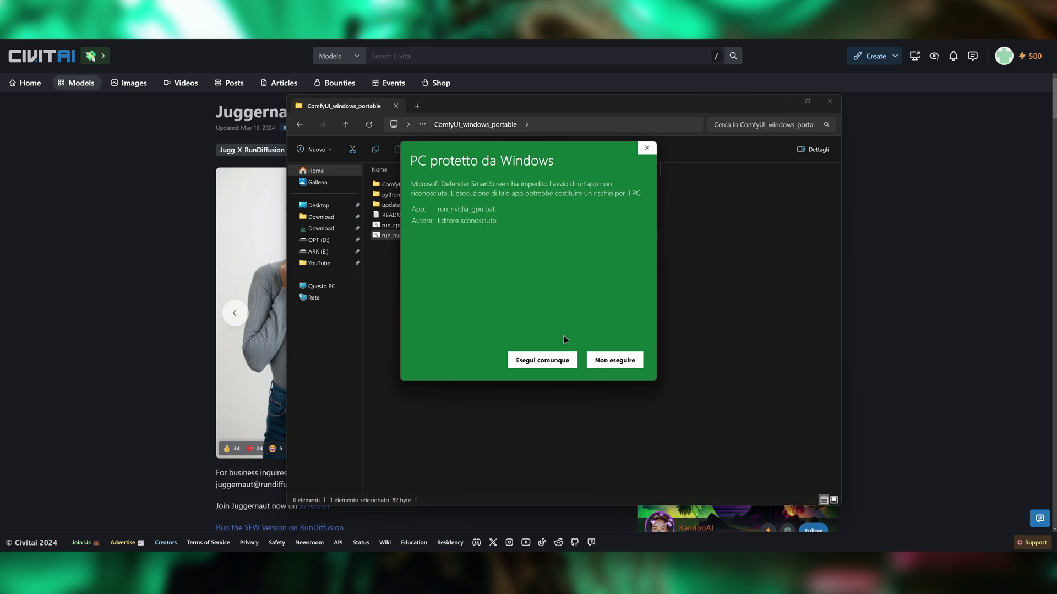
click(542, 360)
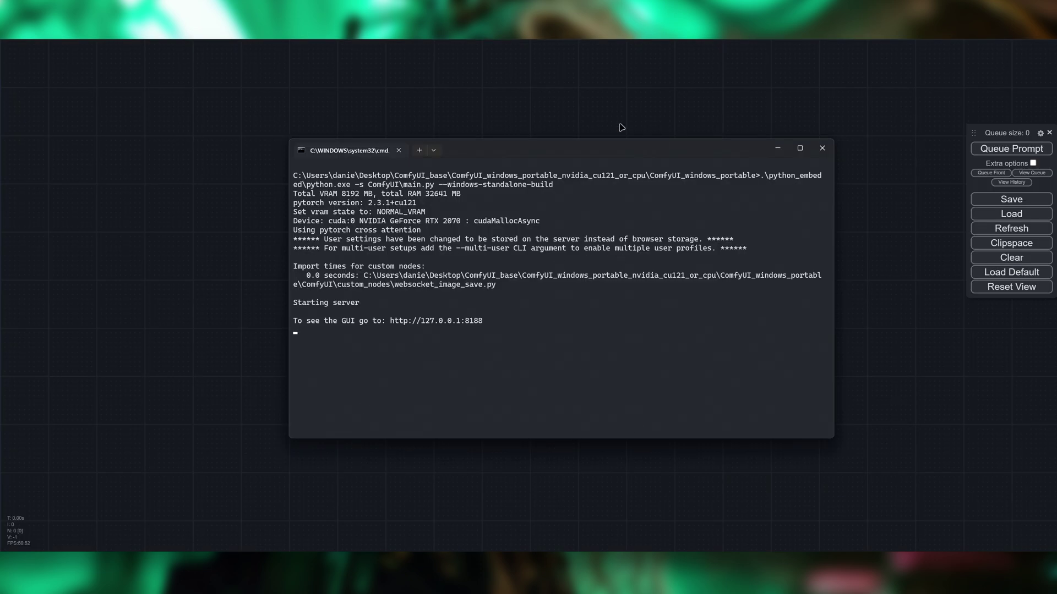
Examine the server console's startup output and the ComfyUI canvas in the browser
drag(664, 147, 620, 158)
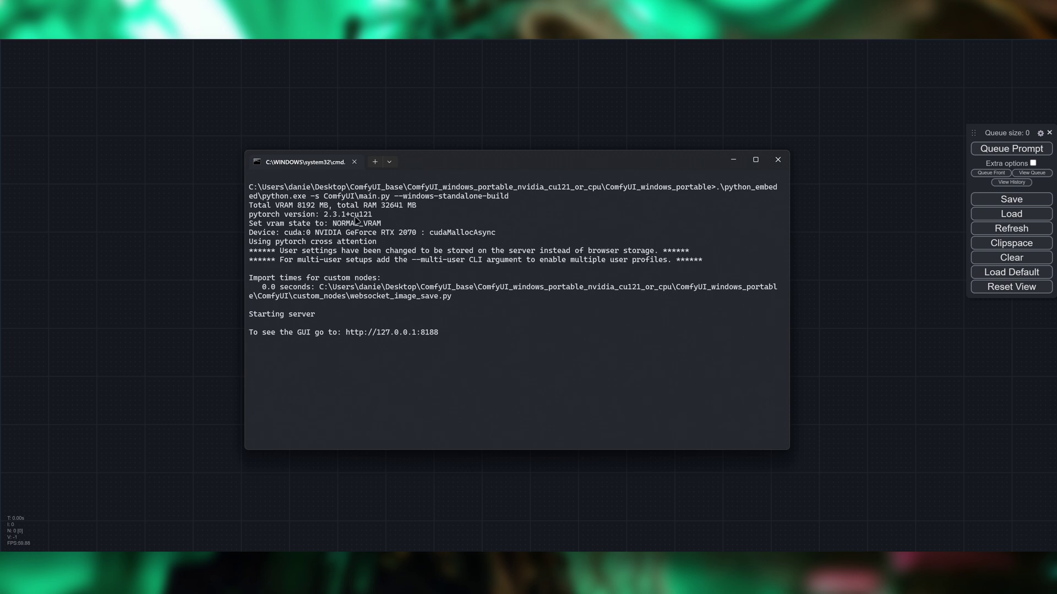
key(alt+Tab)
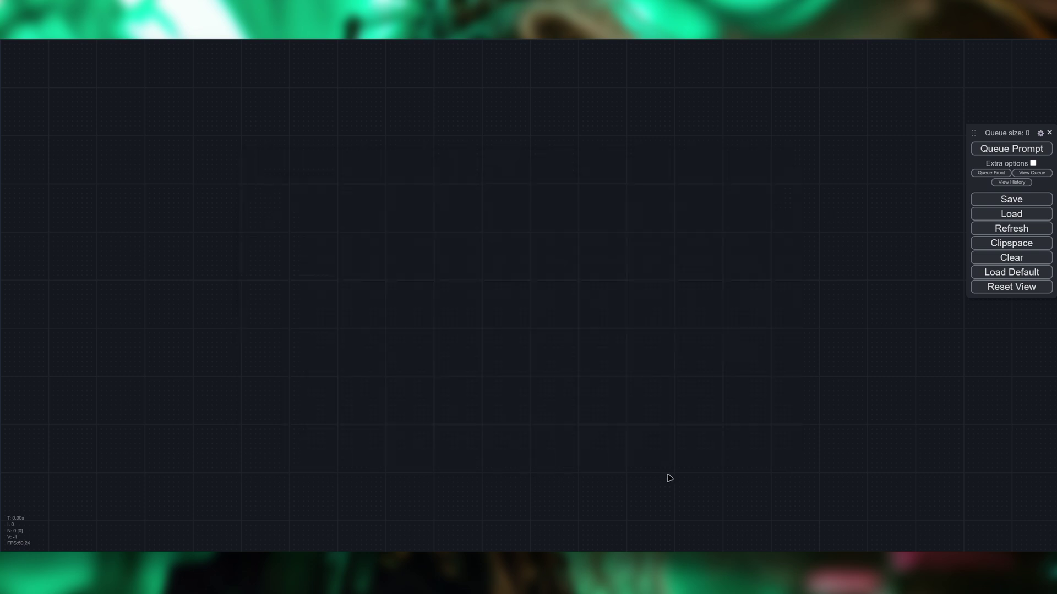
key(alt+Tab)
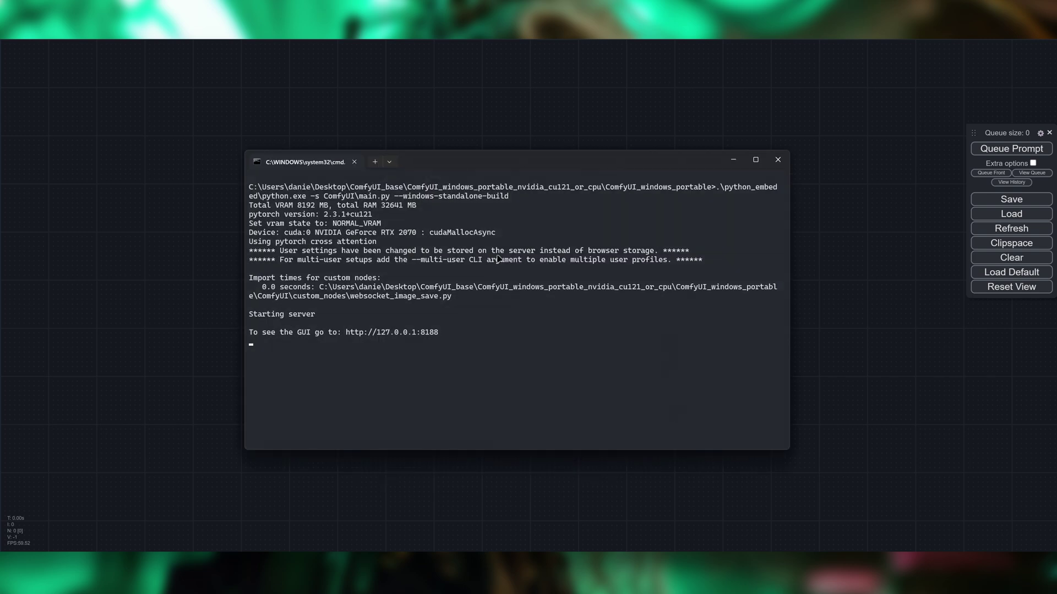
Close the ComfyUI server console and switch back to the ComfyUI_windows_portable folder in File Explorer
click(778, 159)
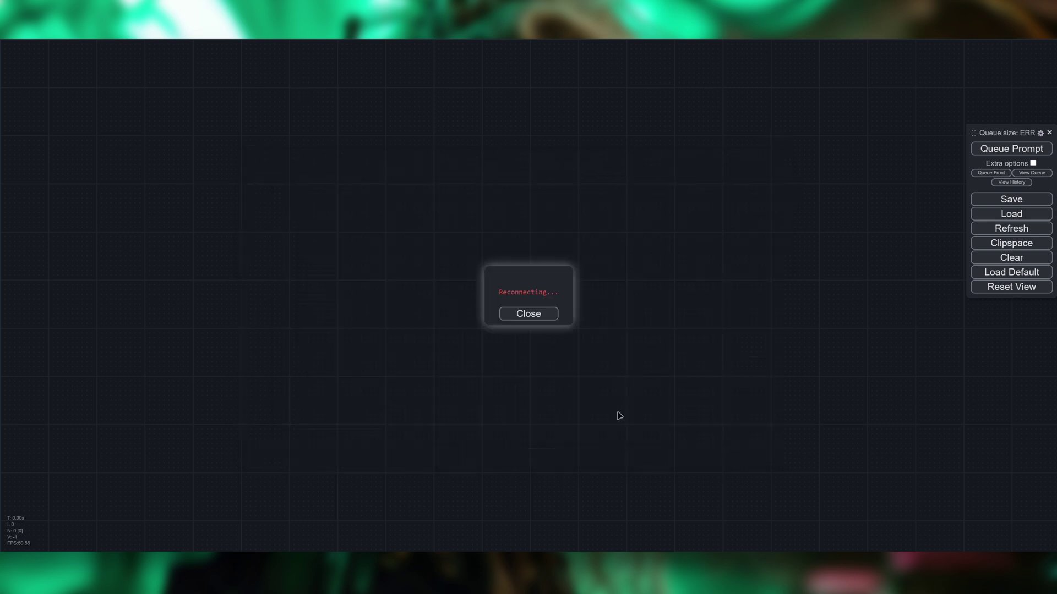
key(alt+Tab)
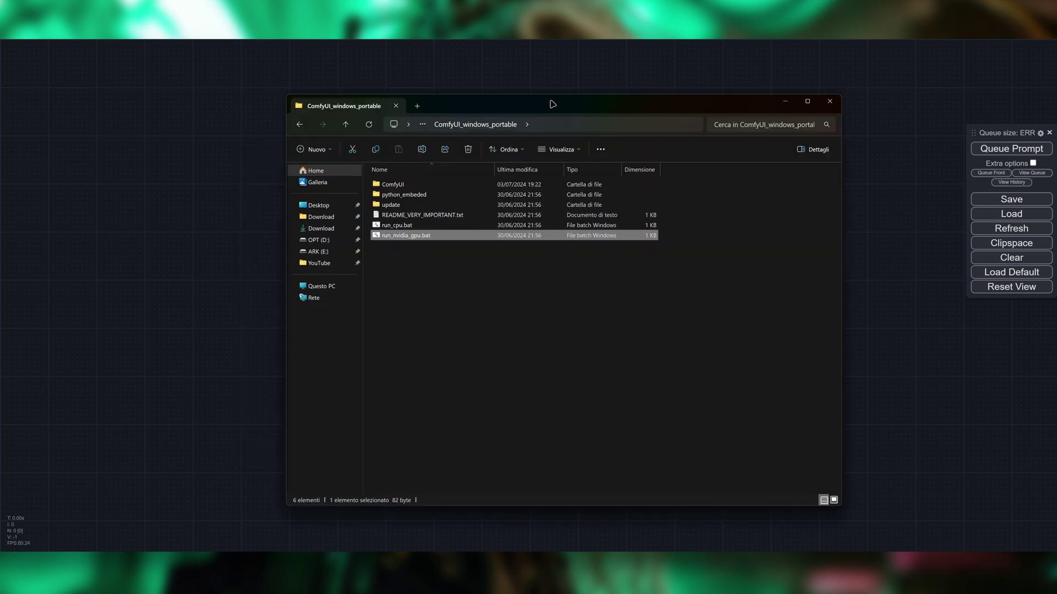
drag(550, 103, 544, 100)
click(428, 270)
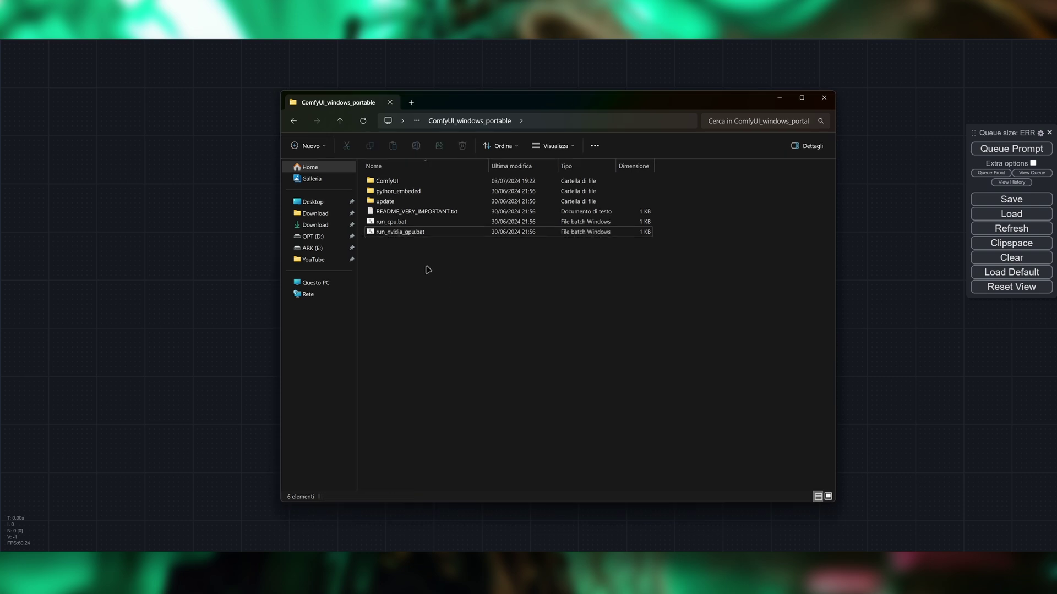
Edit run_nvidia_gpu.bat in Notepad, append --disable-smart-memory to the launch command, and save the file
right_click(397, 237)
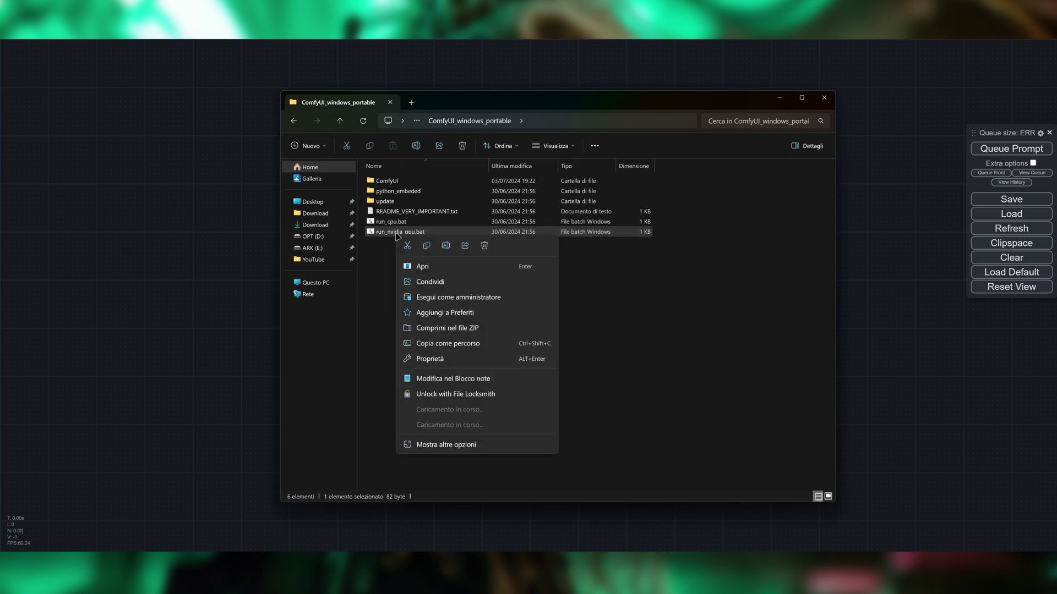
click(460, 380)
drag(754, 110, 517, 138)
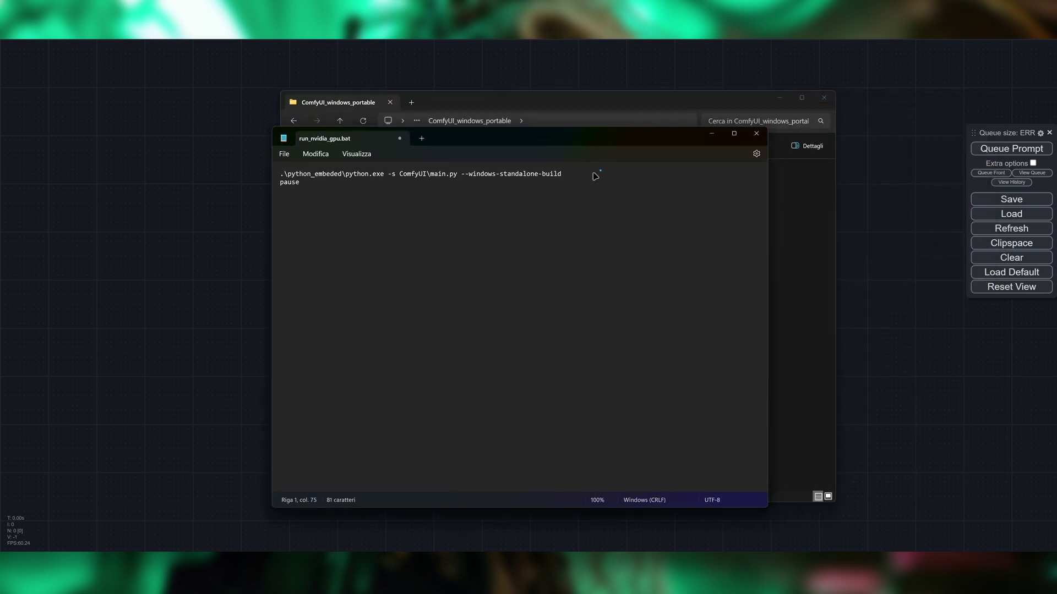
text(--disable-smart-memory)
click(756, 134)
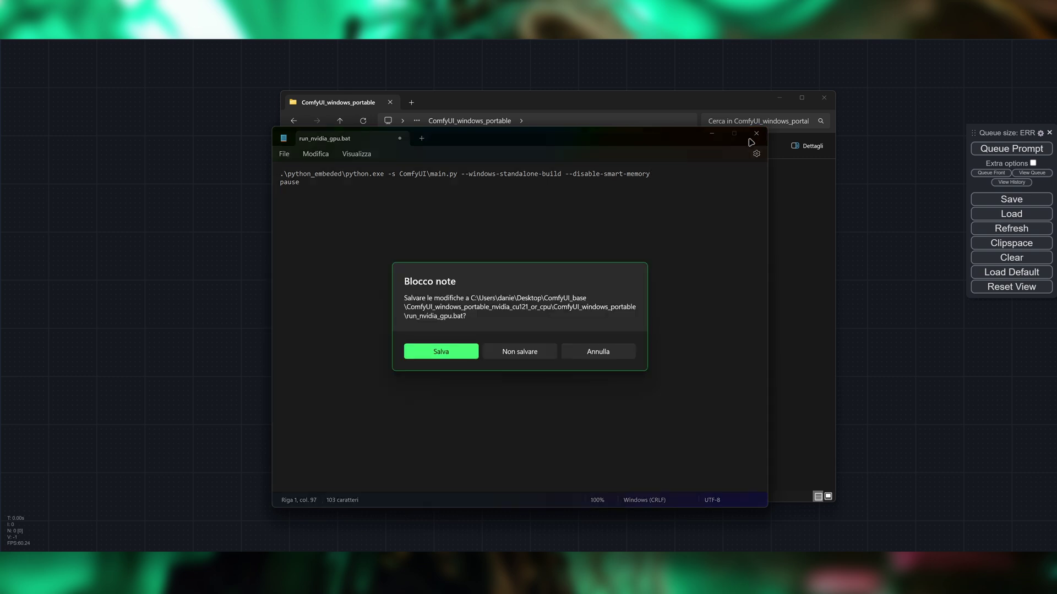
click(449, 353)
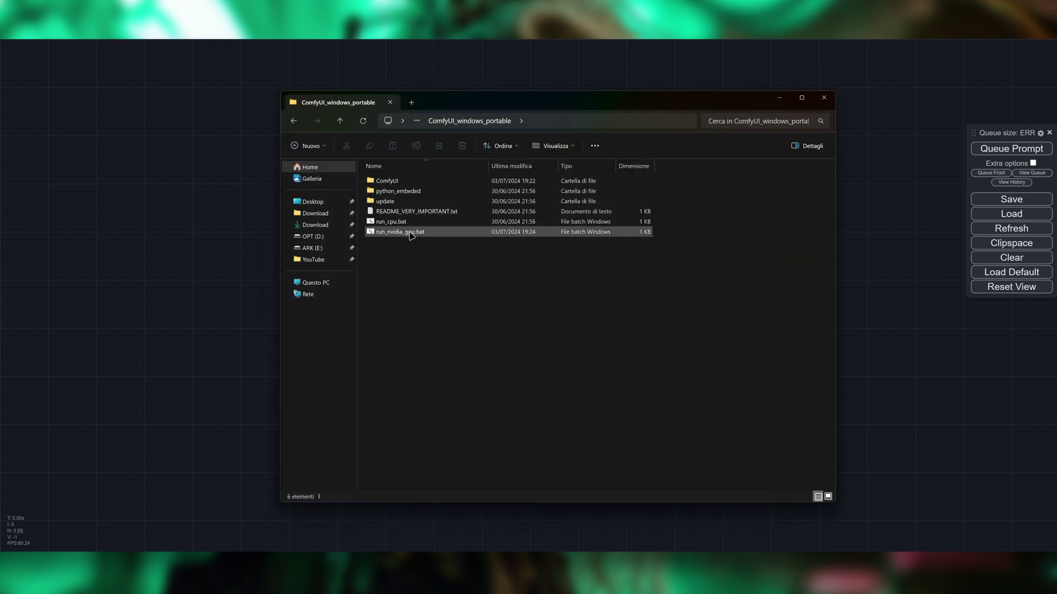
Launch run_nvidia_gpu.bat, close the File Explorer window, and move ComfyUI's floating menu to the middle of the canvas
double_click(427, 232)
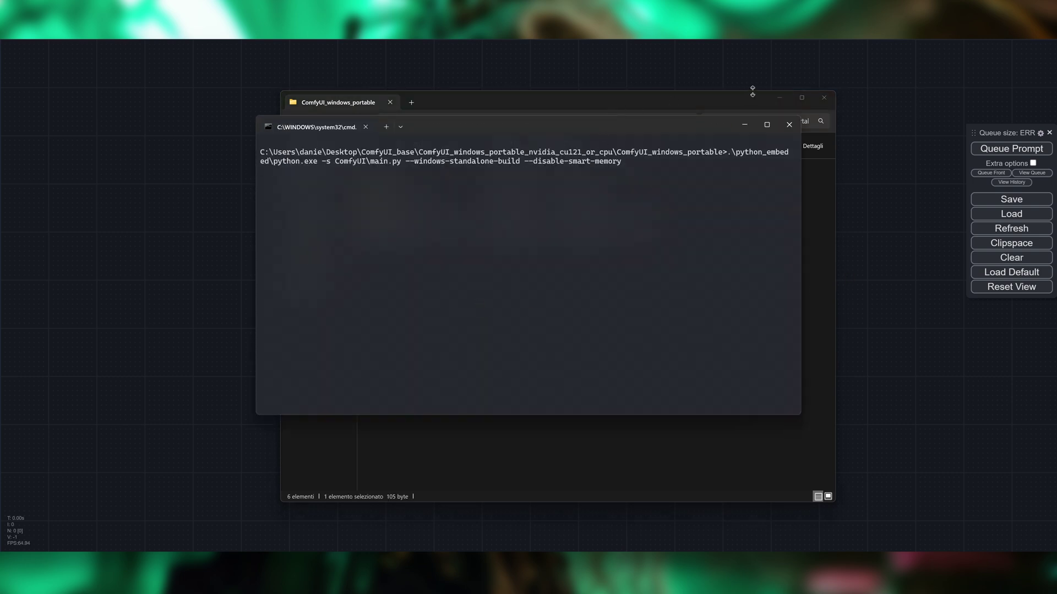
click(824, 98)
drag(652, 127, 505, 174)
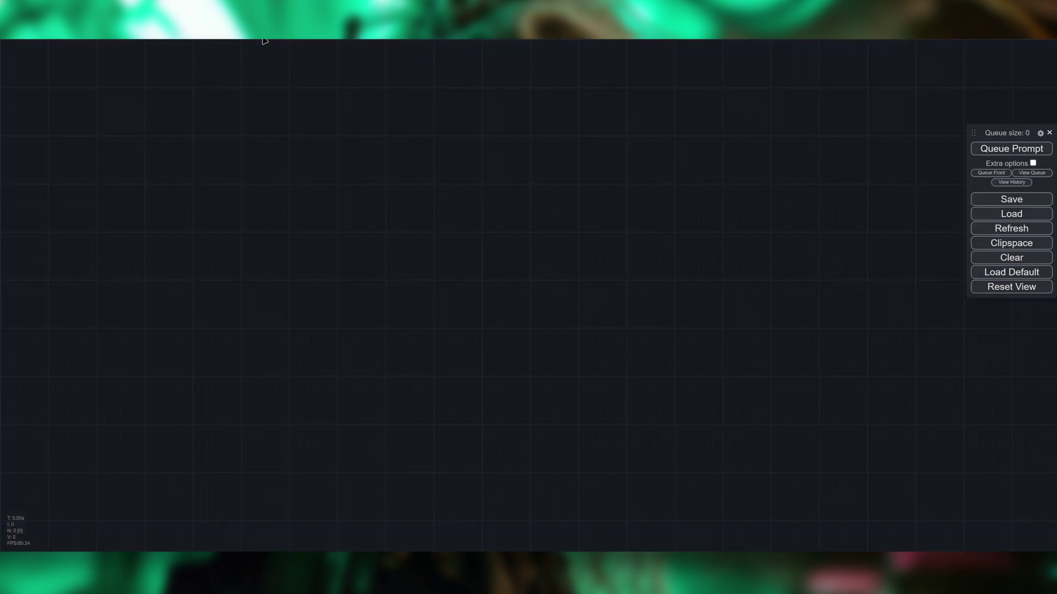
key(alt+Tab)
drag(477, 174, 577, 169)
key(alt+Tab)
drag(972, 134, 461, 205)
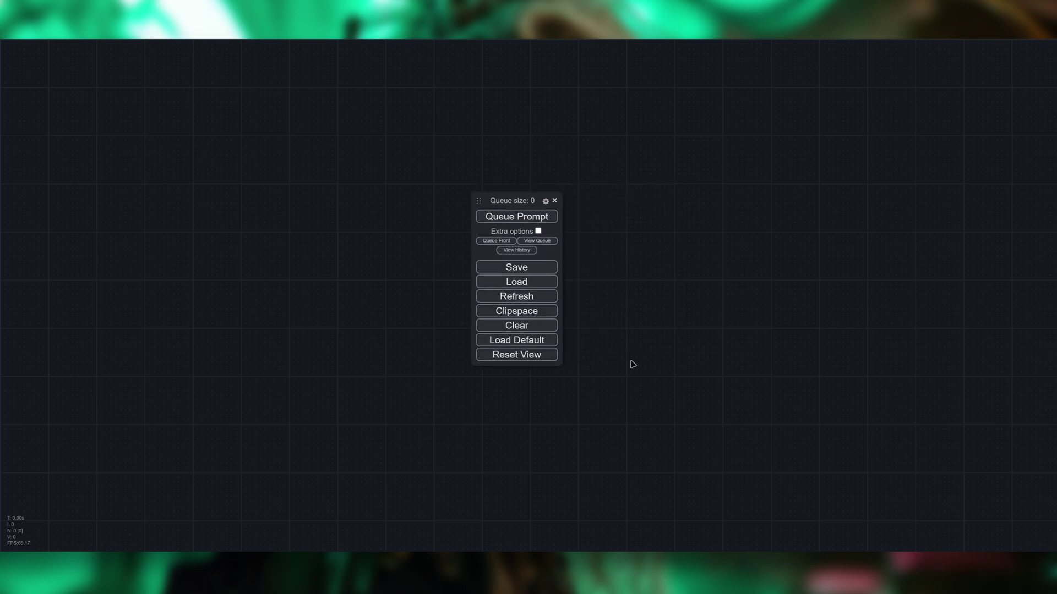
Open the ComfyUI settings and look through the Link Render Mode options without changing the selection
click(545, 202)
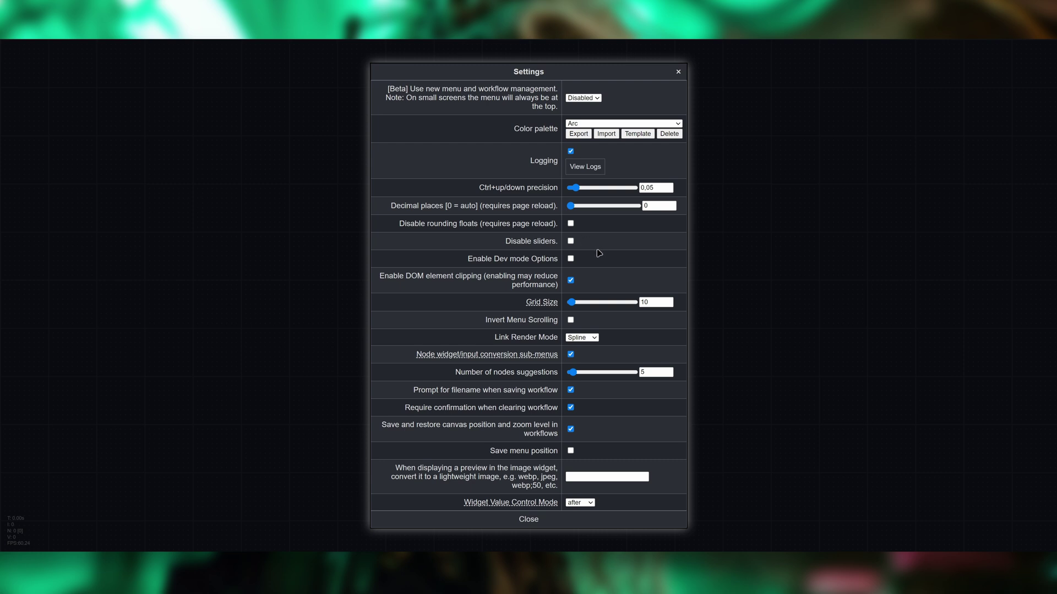
click(581, 337)
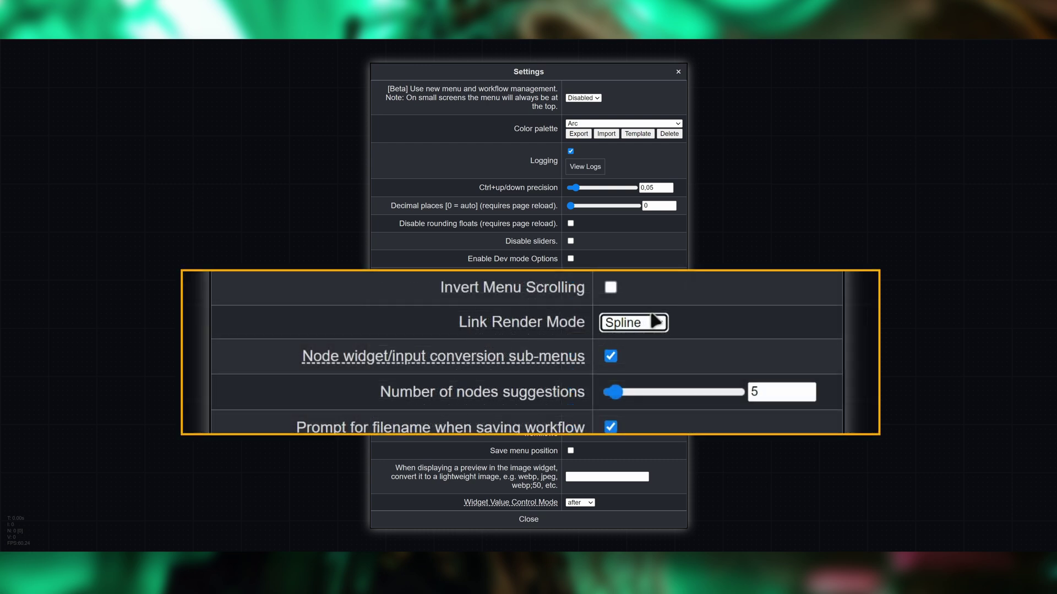
click(656, 322)
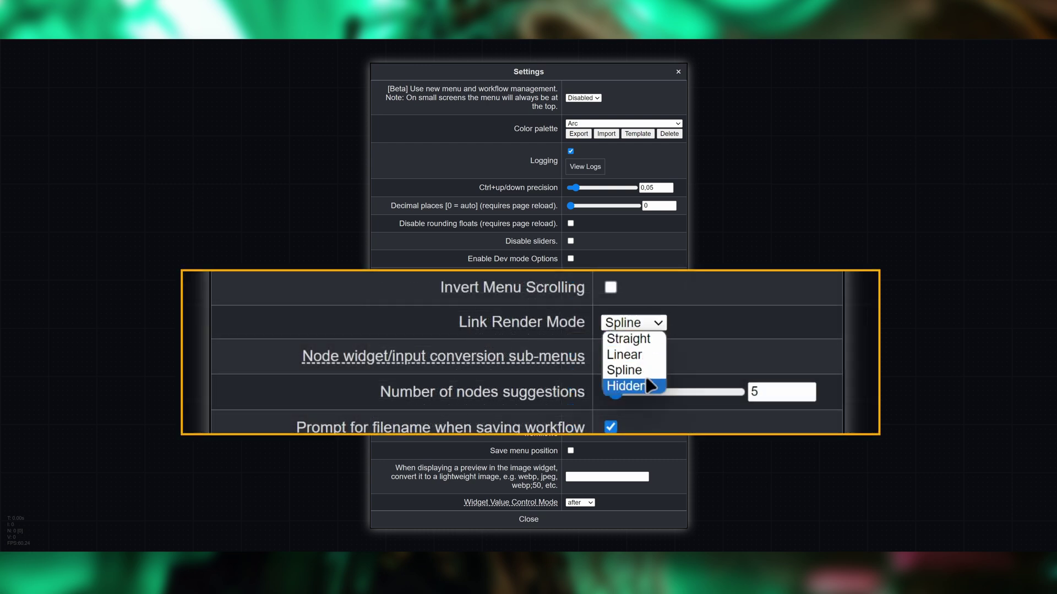
key(Escape)
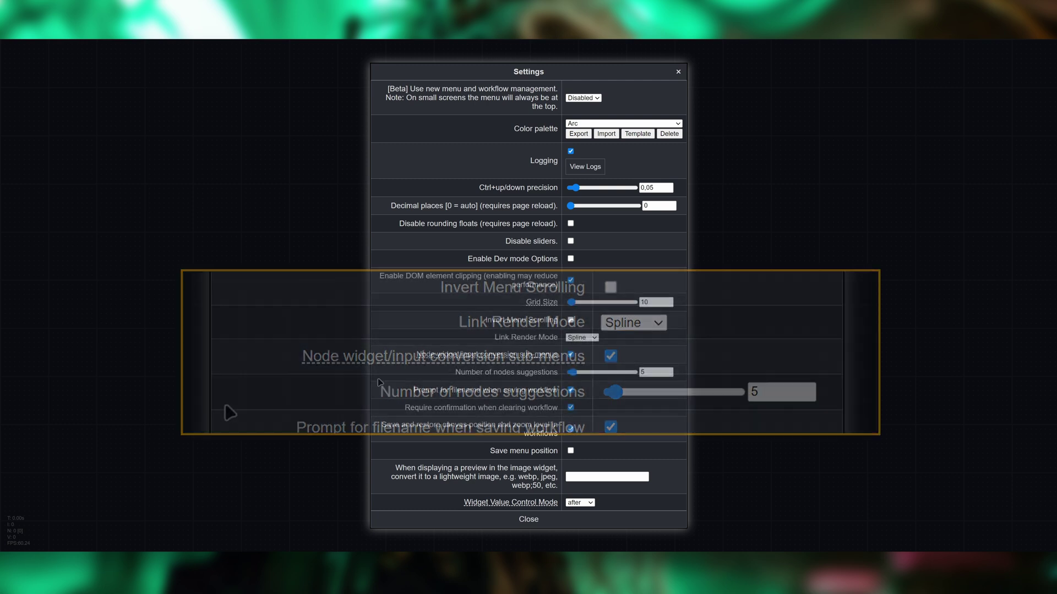
click(589, 338)
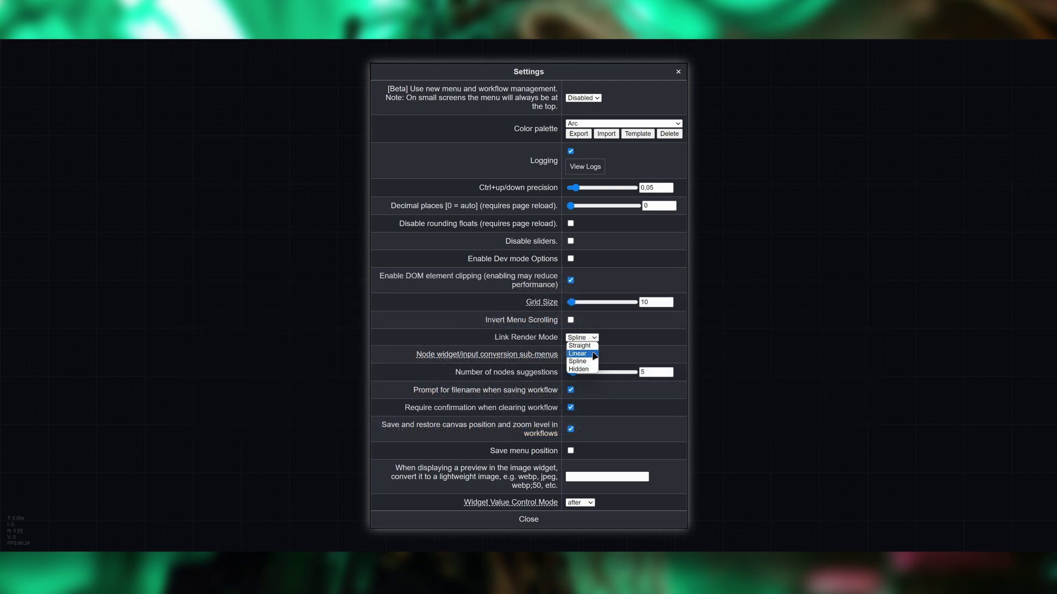
click(626, 337)
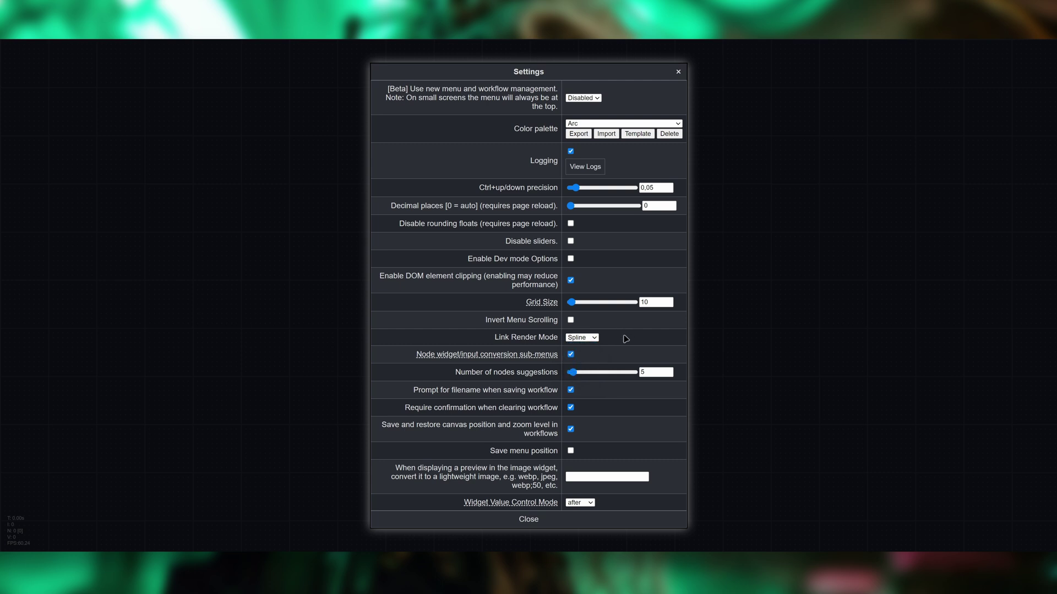
Preview the Light, Solarized, Nord and Github color palettes, switch back to Arc, and close the settings
click(678, 125)
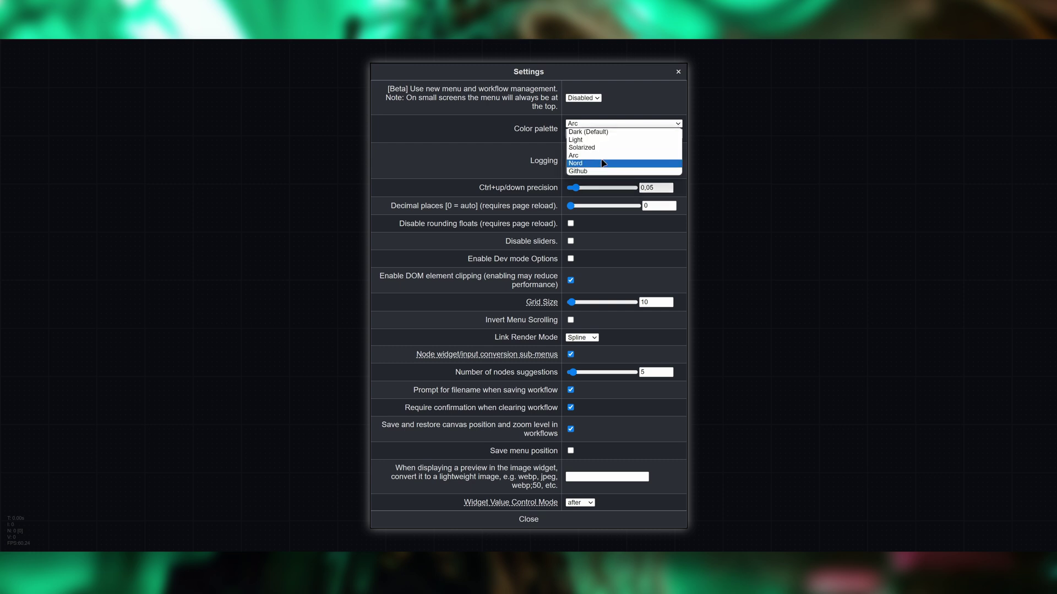
click(597, 139)
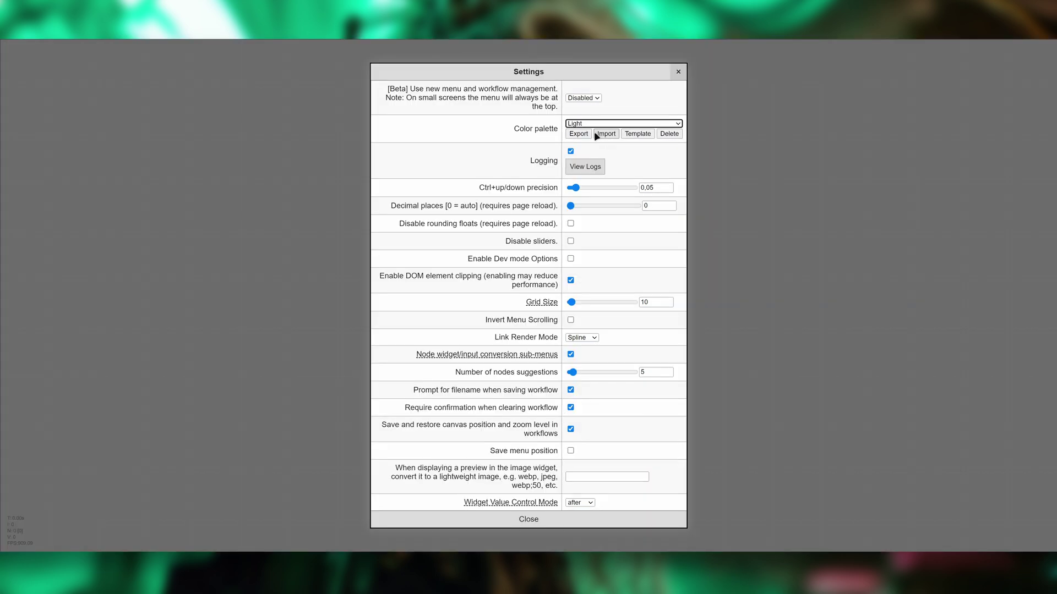
click(588, 125)
click(609, 148)
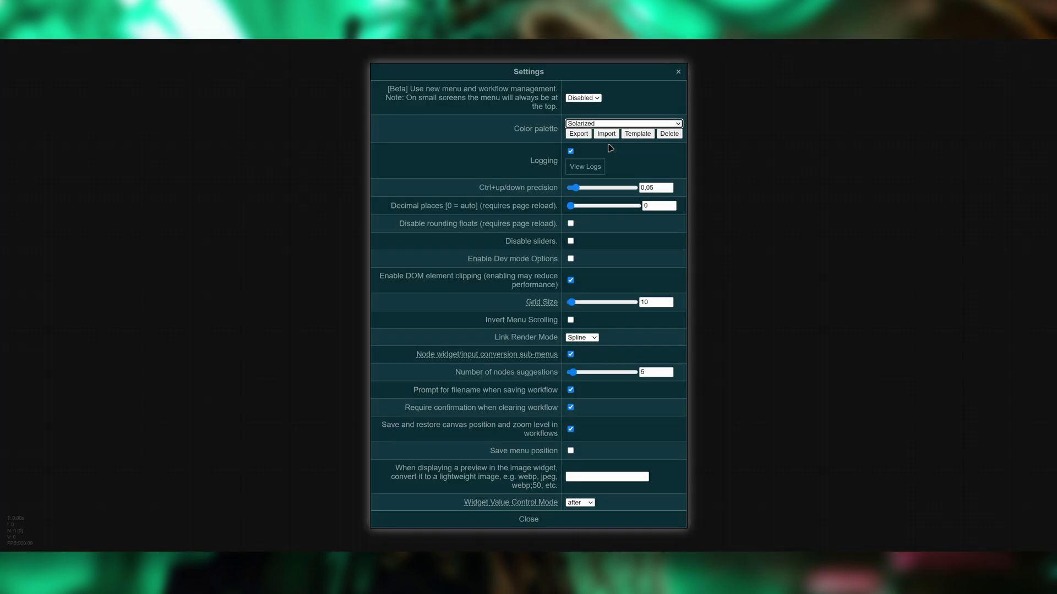
click(593, 125)
click(610, 163)
click(592, 125)
click(604, 171)
click(590, 125)
click(594, 156)
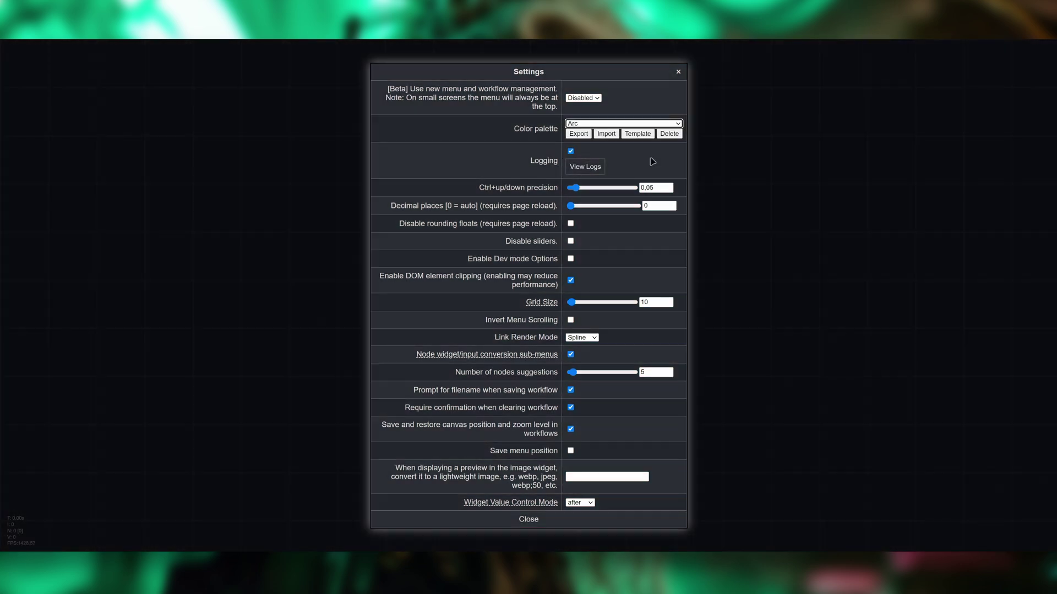
key(Escape)
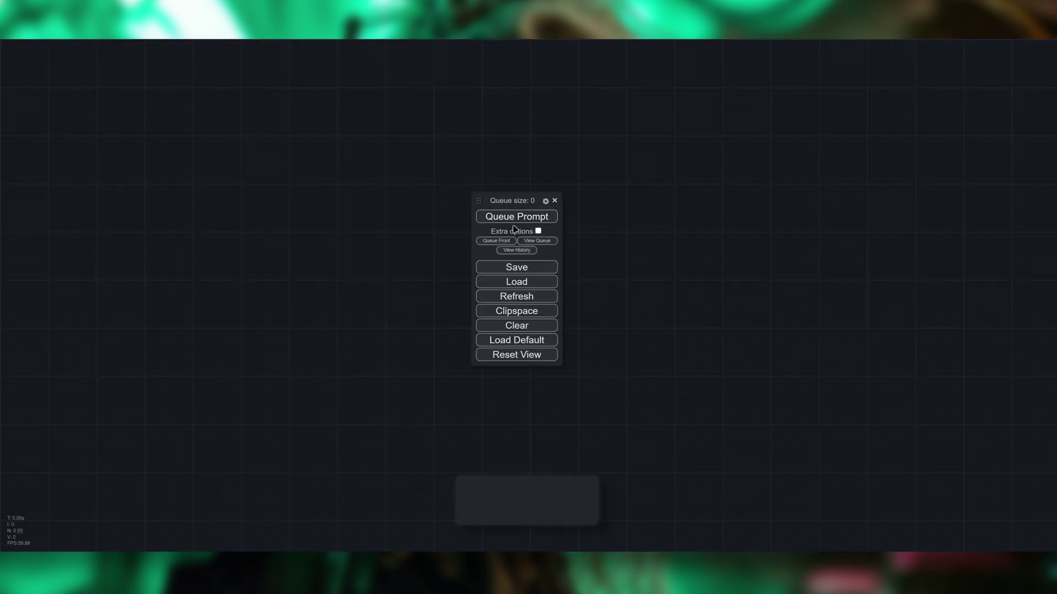
Try queuing a prompt on the empty canvas, and expand the queue view in the floating menu
drag(491, 202, 693, 215)
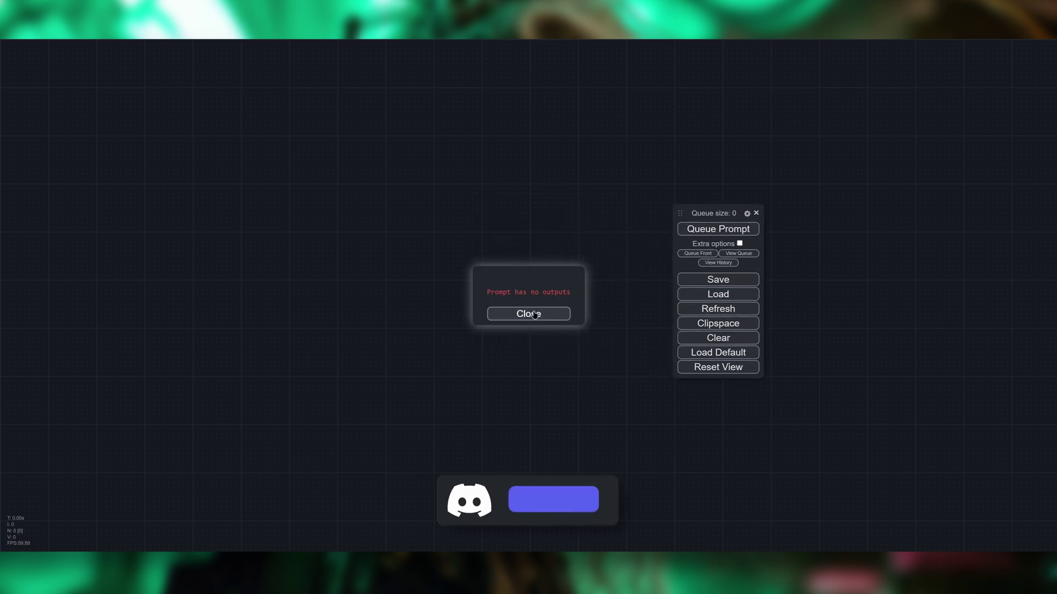
click(534, 315)
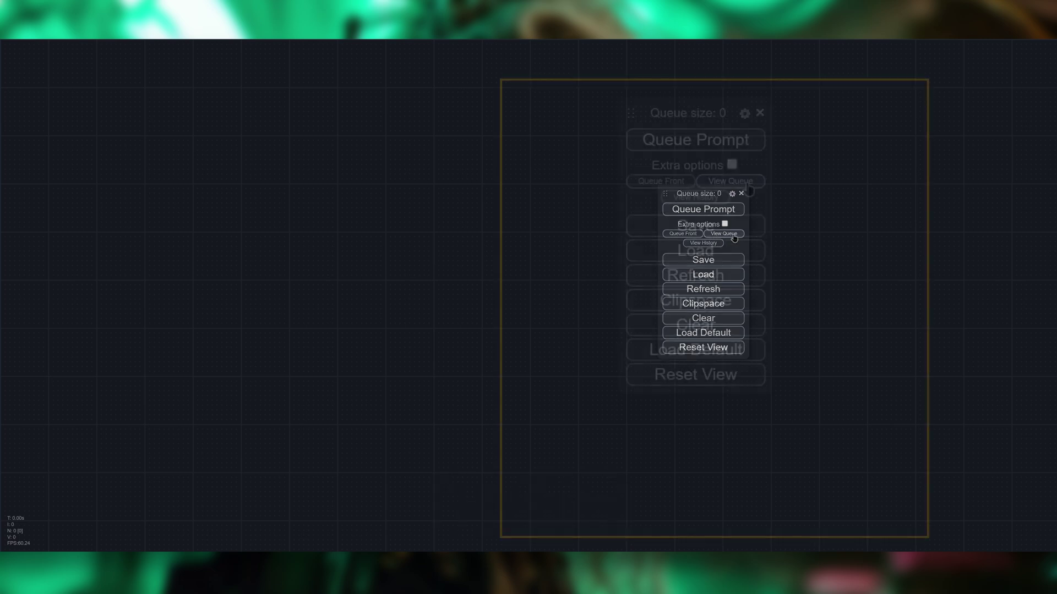
click(734, 235)
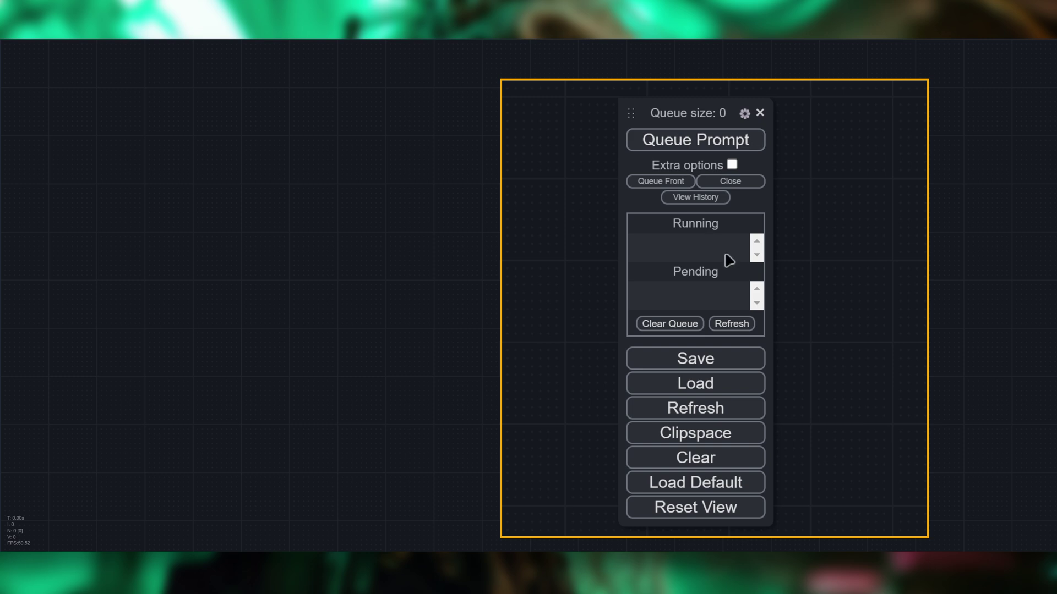
mouse_move(675, 194)
mouse_down()
mouse_move(700, 198)
mouse_move(690, 192)
mouse_up()
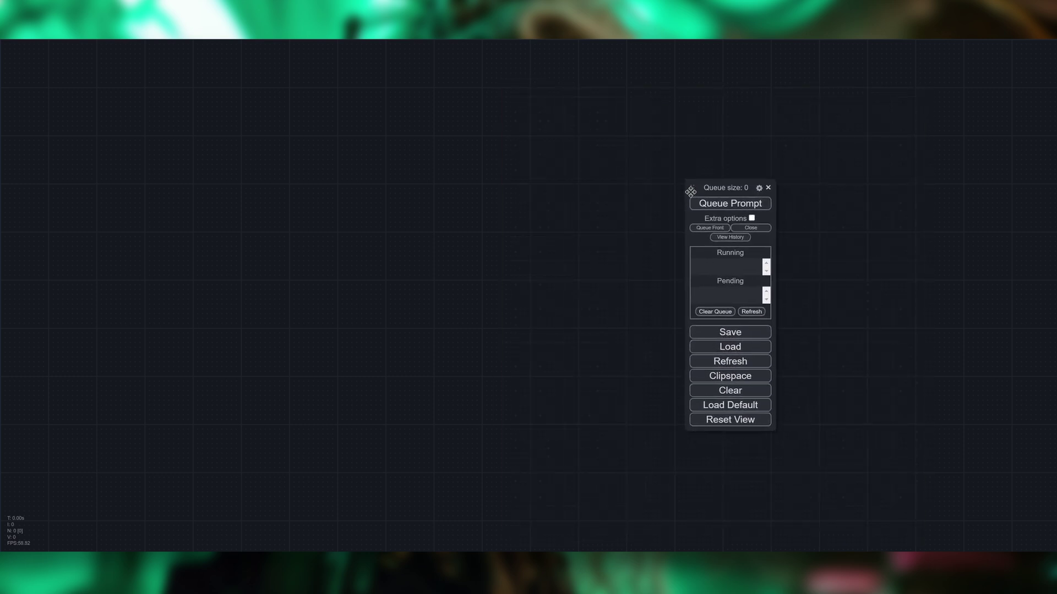
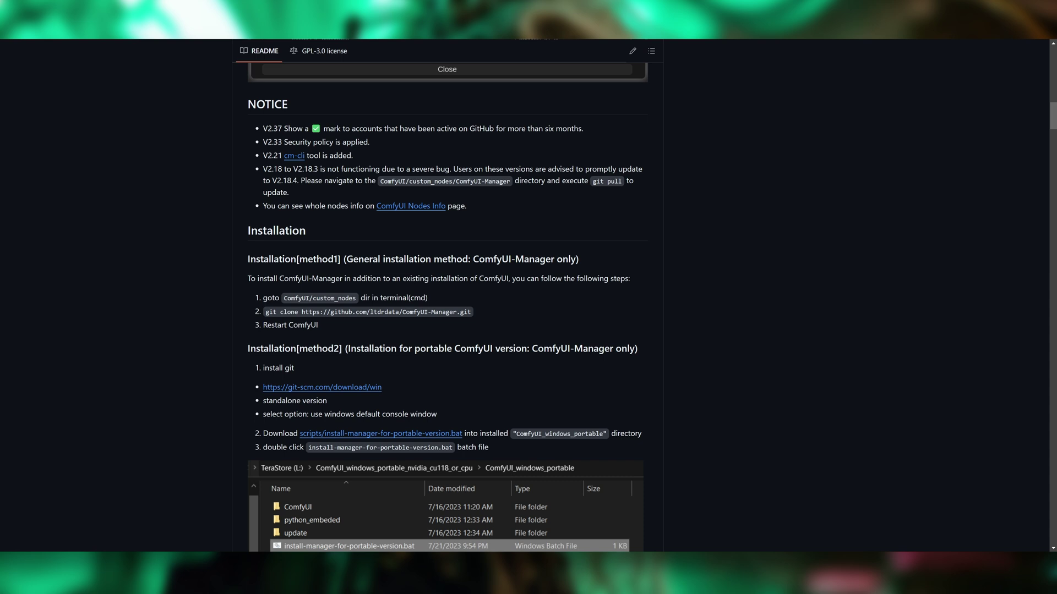
Switch to the ComfyUI-Manager GitHub page and read the general and portable installation methods in the README
key(alt+Tab)
scroll(301, 298, down, 1)
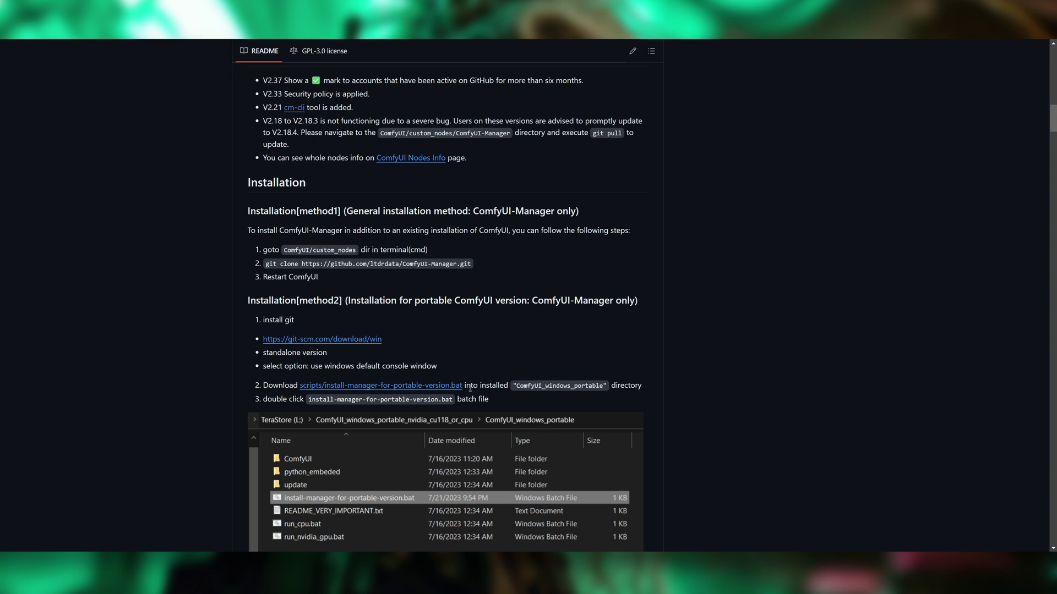
scroll(347, 421, down, 1)
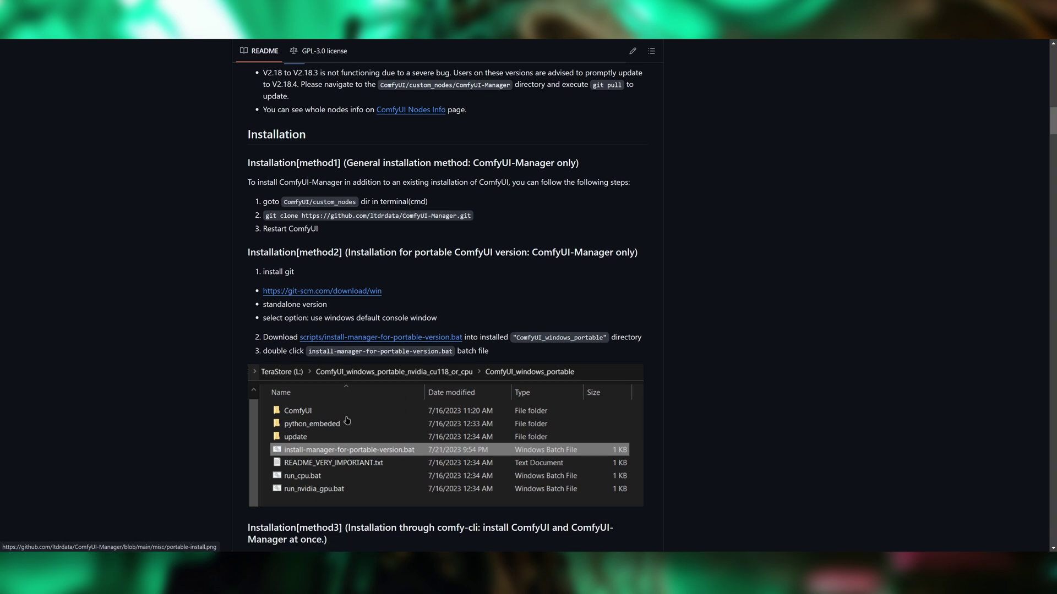
scroll(470, 373, down, 1)
scroll(470, 374, up, 1)
scroll(441, 387, up, 2)
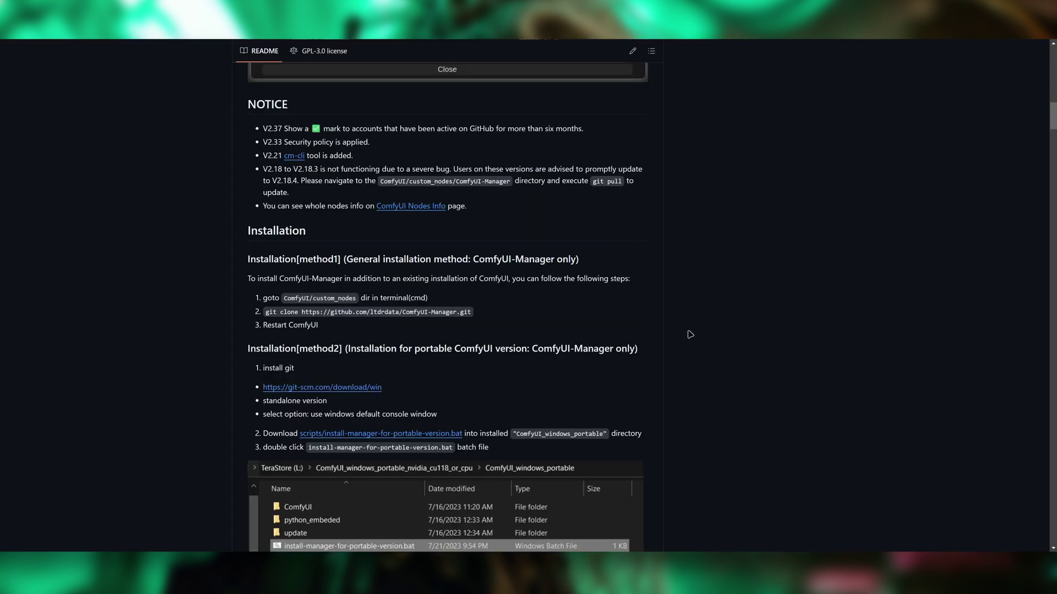
Copy the HTTPS clone URL of the ComfyUI-Manager repository from its GitHub page
scroll(691, 385, up, 5)
scroll(684, 386, up, 10)
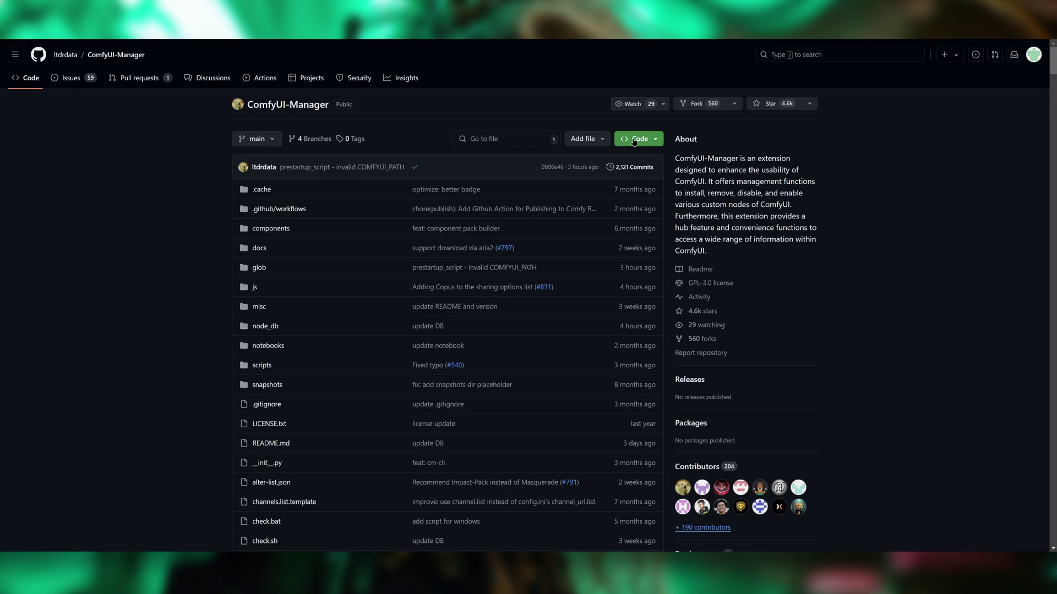
click(655, 140)
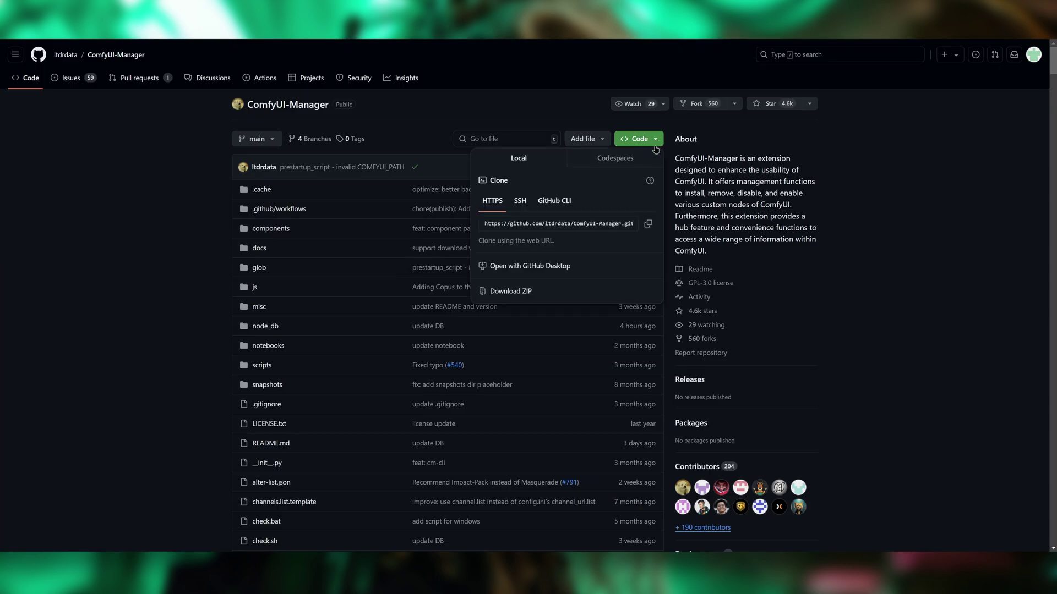
click(647, 223)
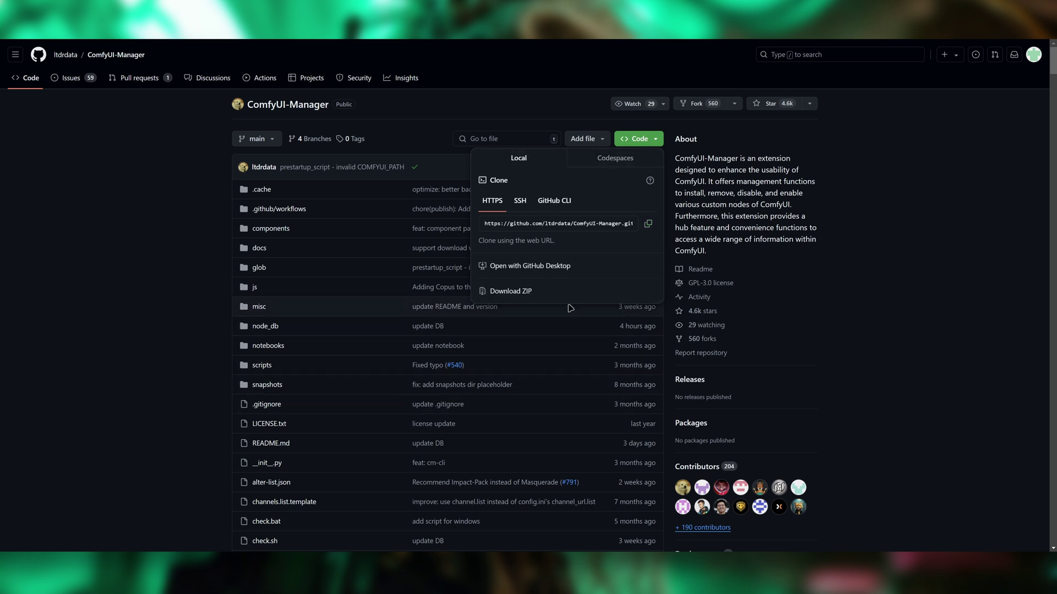
click(775, 286)
scroll(570, 358, down, 20)
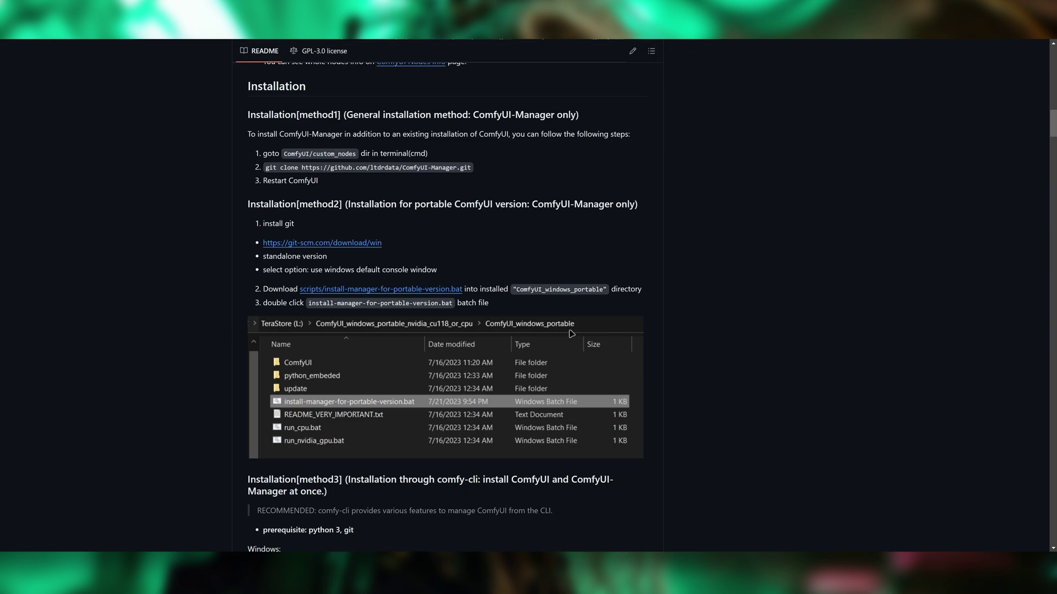
scroll(531, 275, up, 1)
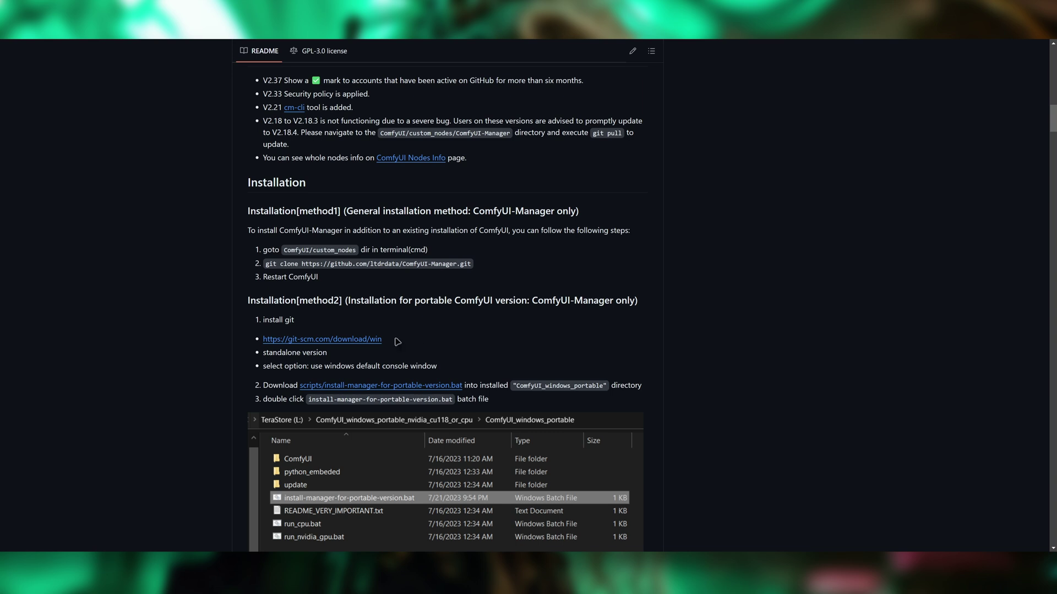
scroll(691, 366, up, 7)
scroll(691, 357, up, 15)
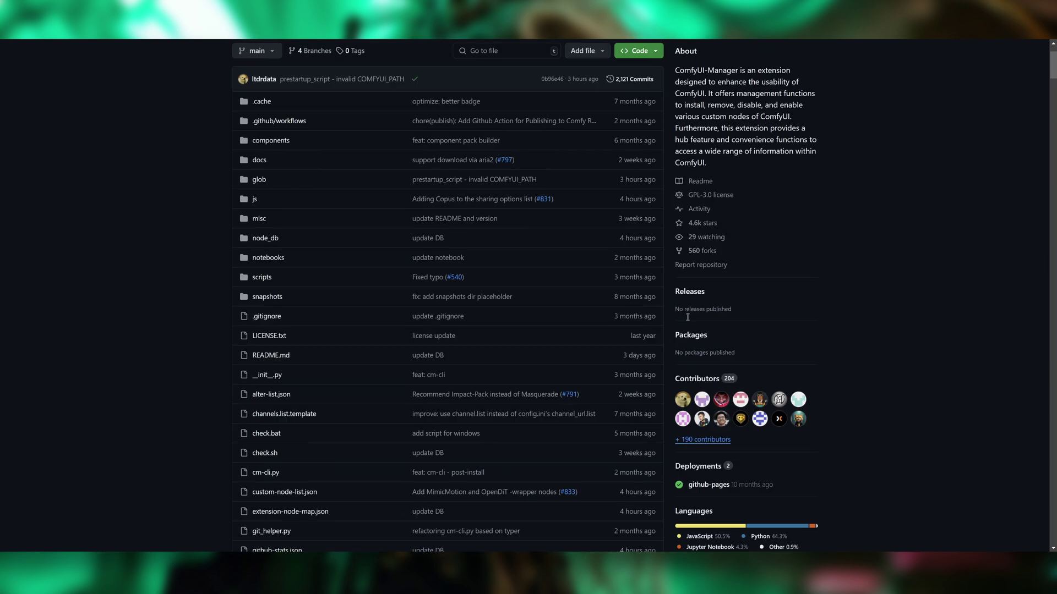
click(642, 142)
click(650, 222)
click(649, 401)
Switch to File Explorer and open the custom_nodes folder inside ComfyUI_windows_portable\ComfyUI
key(alt+Tab)
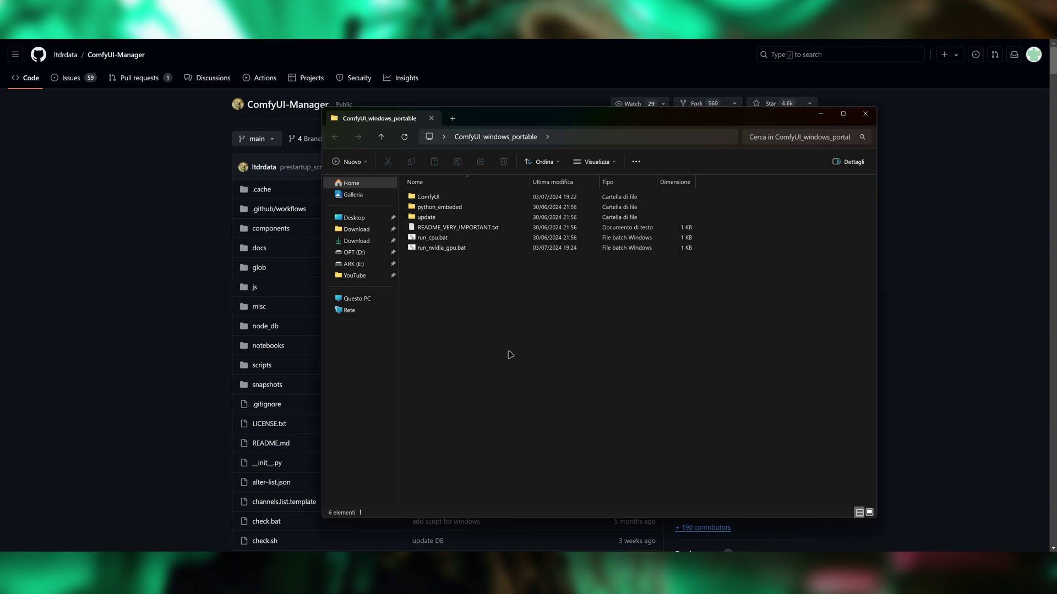
drag(609, 110, 579, 110)
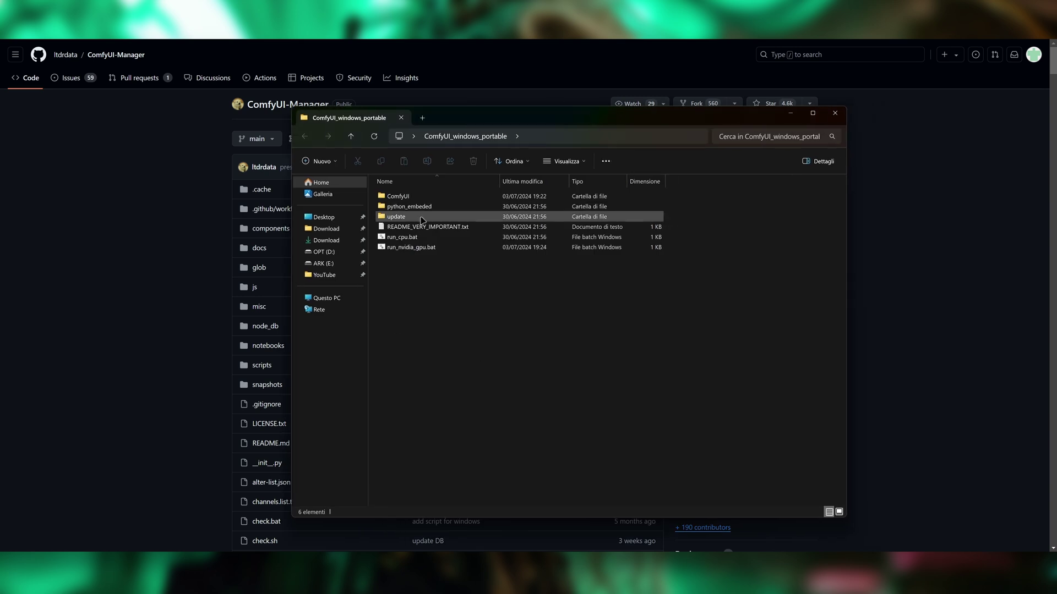
double_click(410, 201)
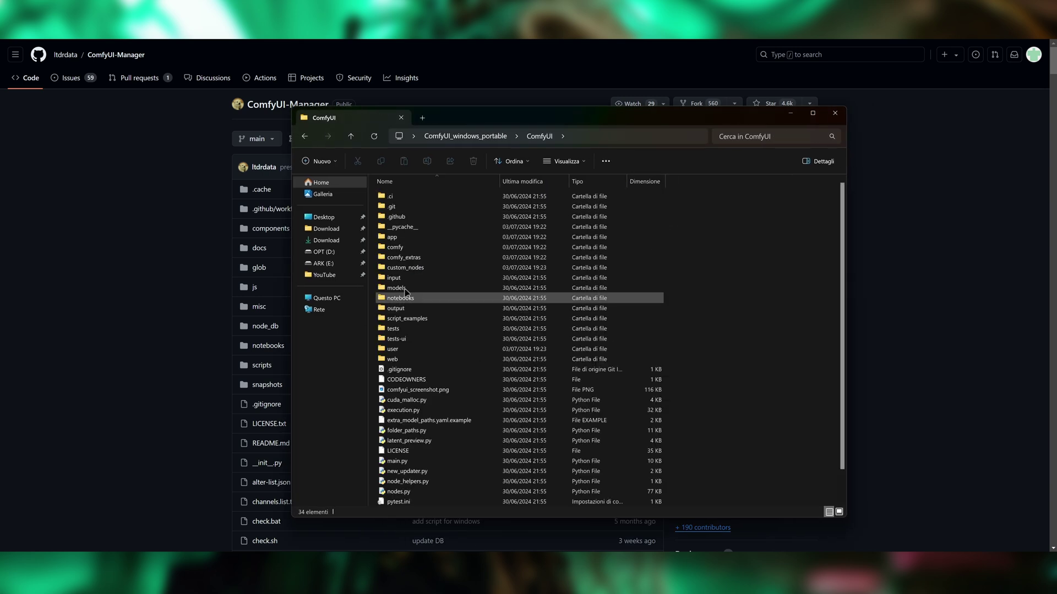
double_click(438, 269)
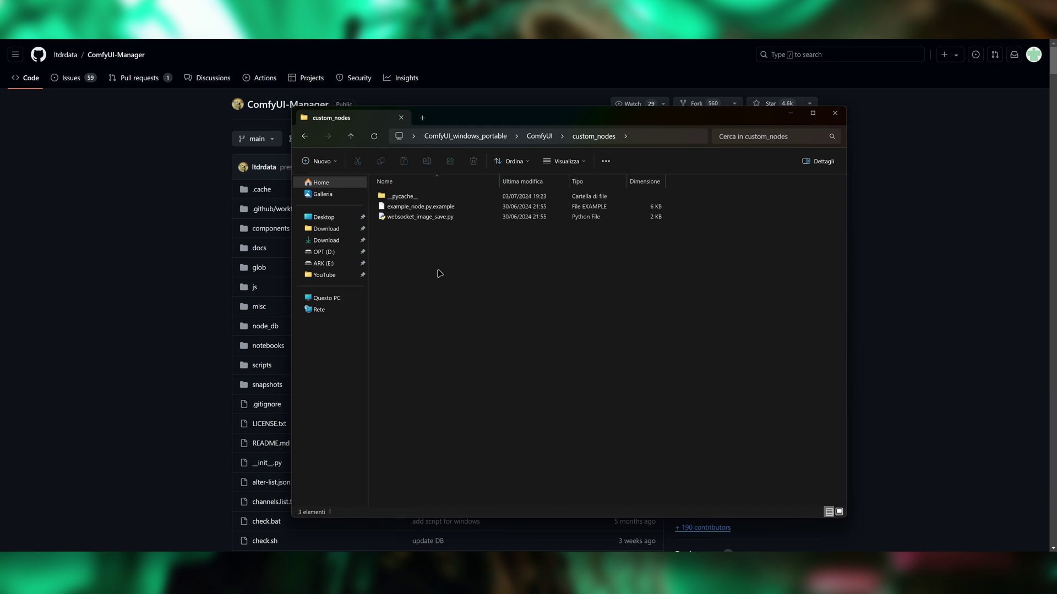
click(672, 141)
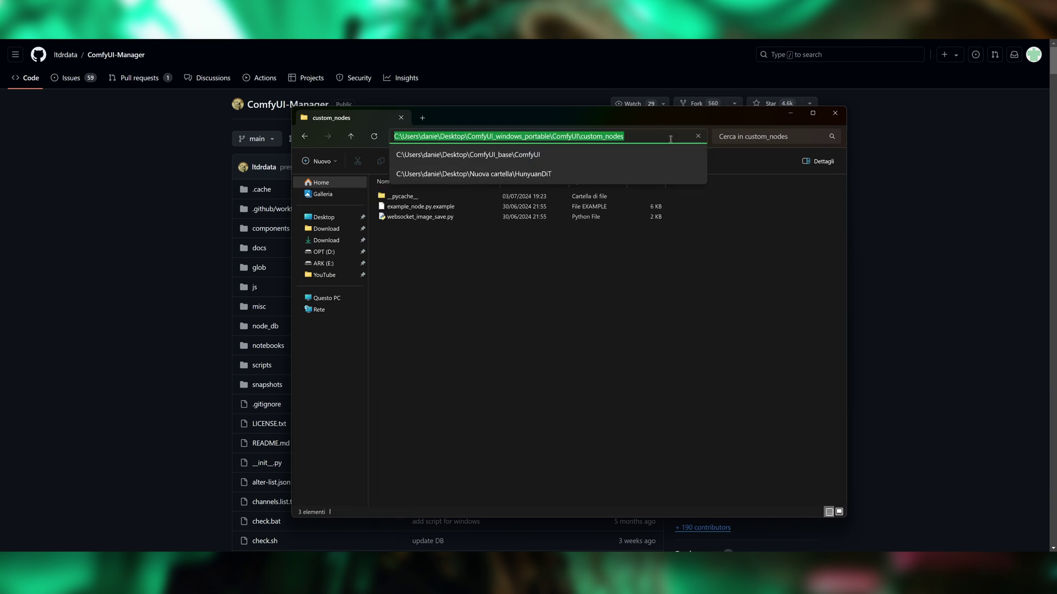
text(cmd)
key(Return)
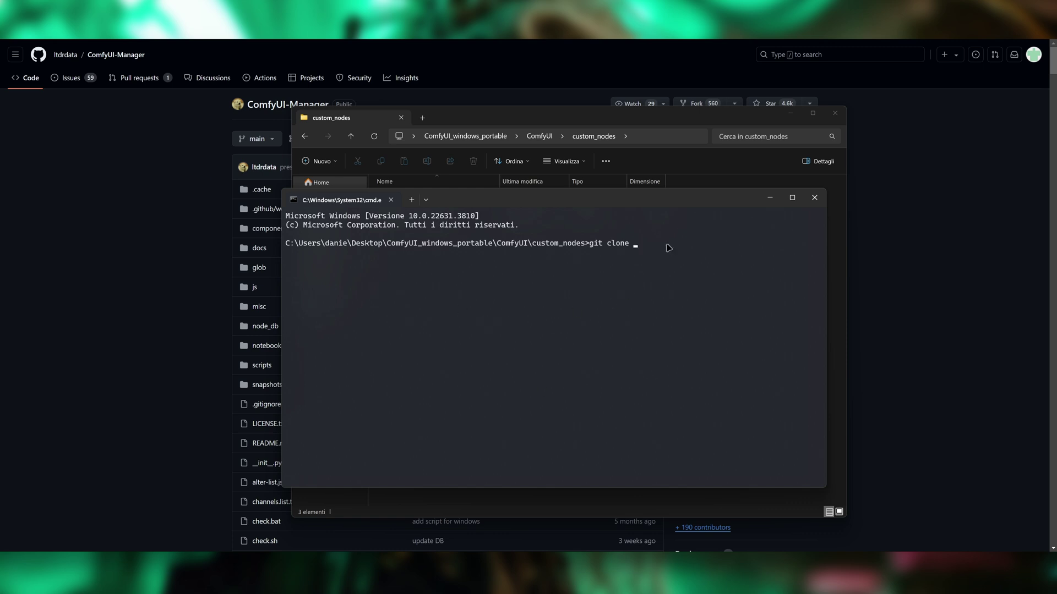
key(ctrl+v)
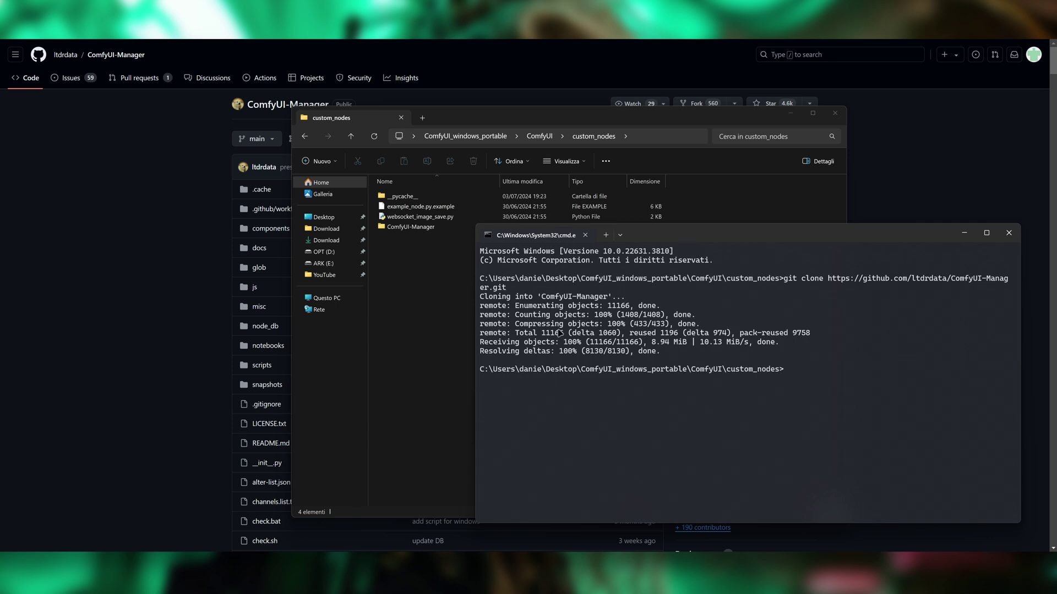
Close the command prompt and check the contents of the cloned ComfyUI-Manager folder inside custom_nodes
click(1008, 232)
drag(488, 126, 622, 143)
scroll(306, 229, down, 8)
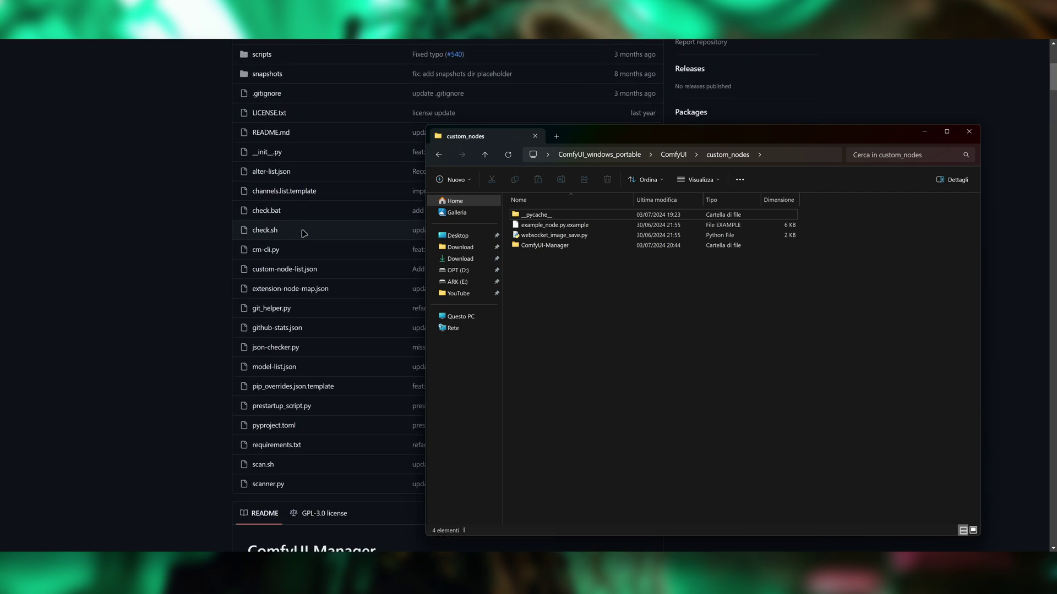
scroll(308, 232, up, 7)
double_click(553, 246)
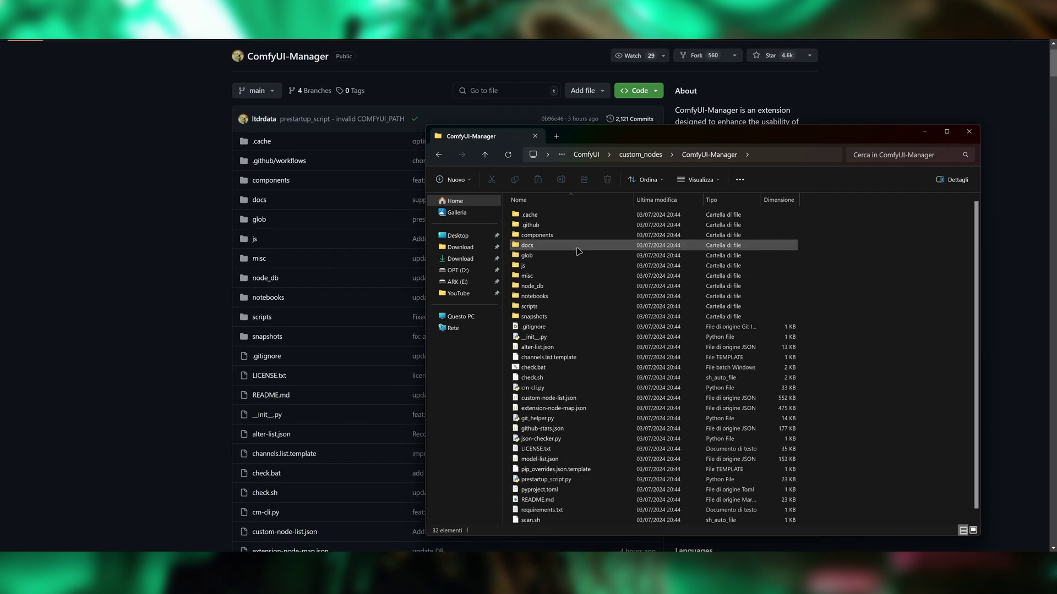
click(640, 155)
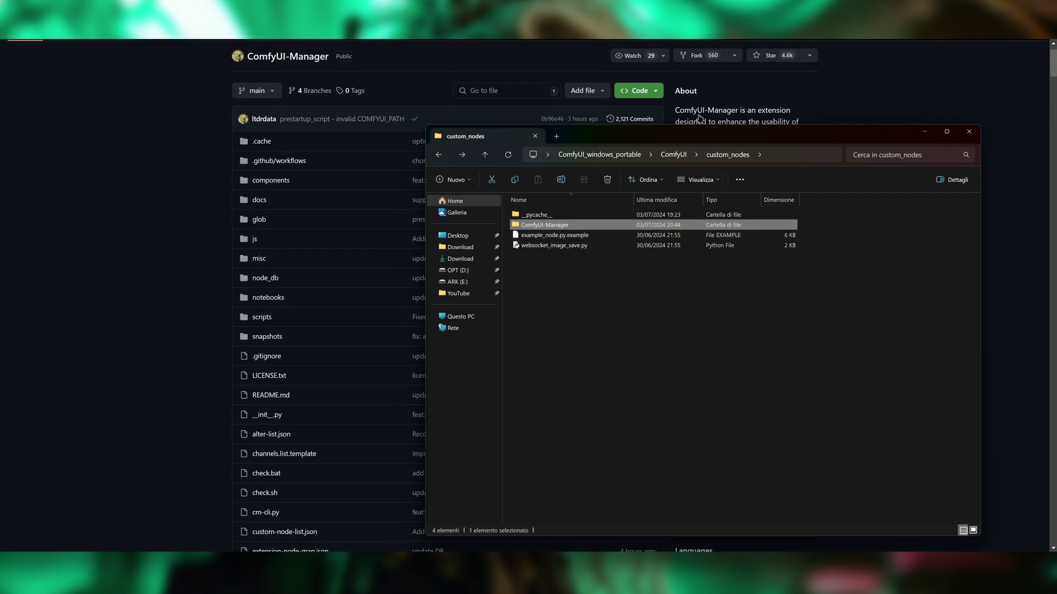
Go back to the ComfyUI_windows_portable folder, launch ComfyUI with run_nvidia_gpu.bat, and bring its browser interface to the front
click(585, 156)
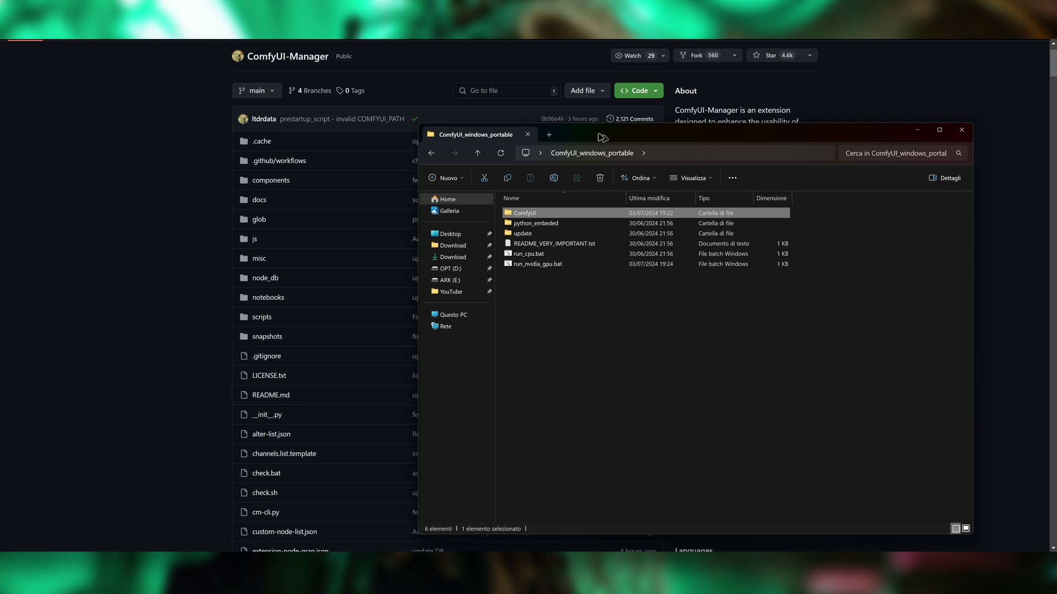
drag(611, 139, 547, 120)
double_click(498, 247)
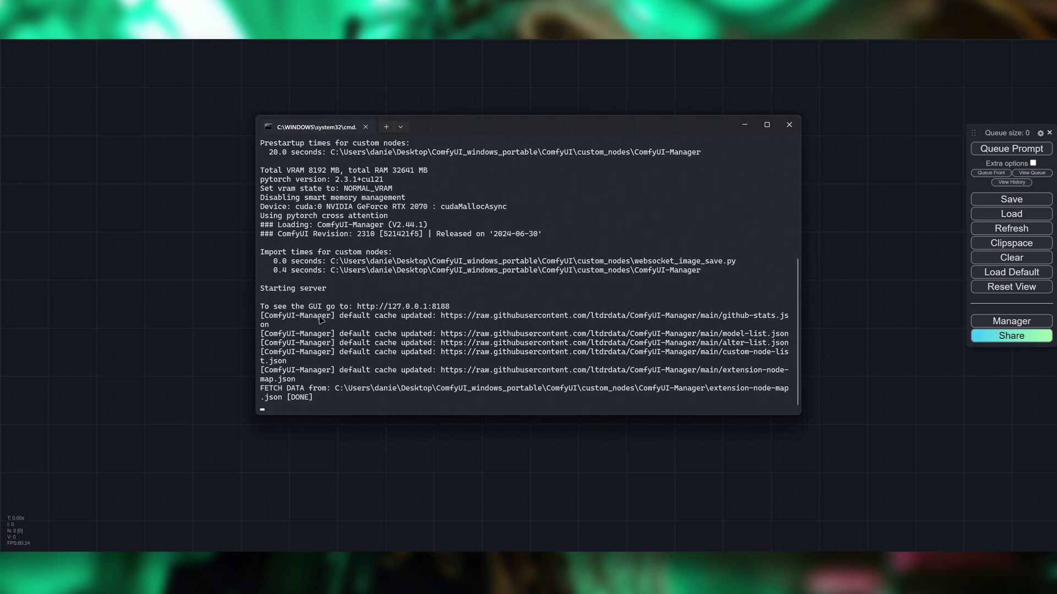
click(820, 344)
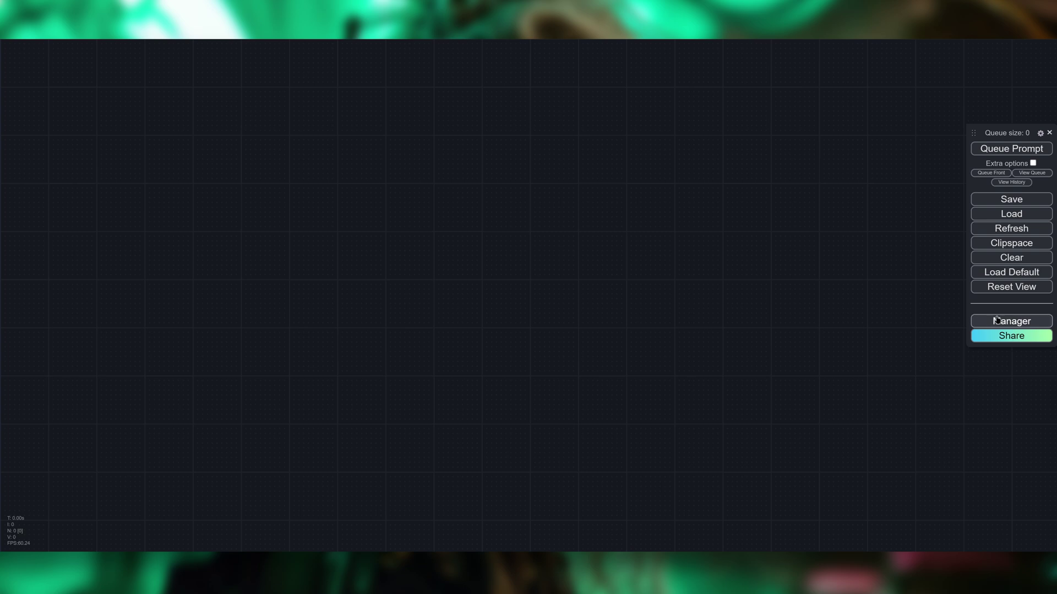
drag(983, 134, 737, 327)
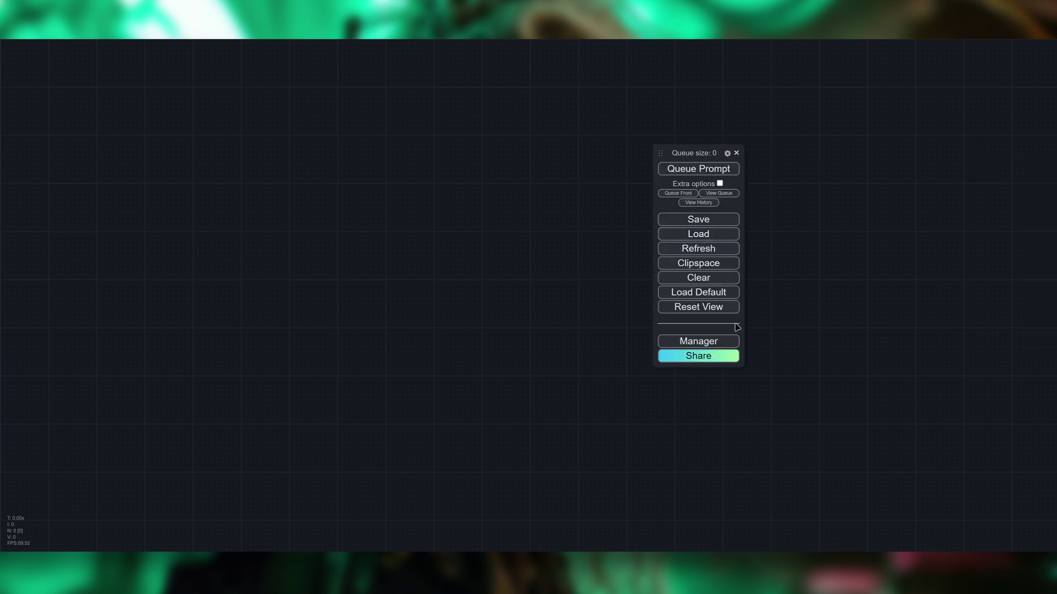
drag(663, 346, 1023, 220)
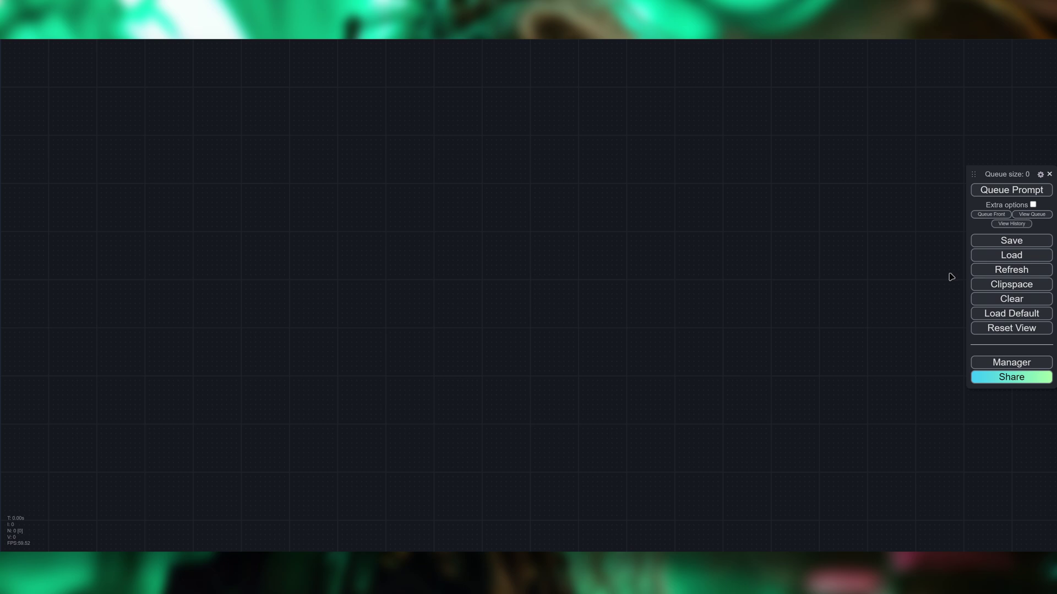
Open the ComfyUI Manager Menu and set the preview method to Auto and the badge to Nickname
click(1012, 367)
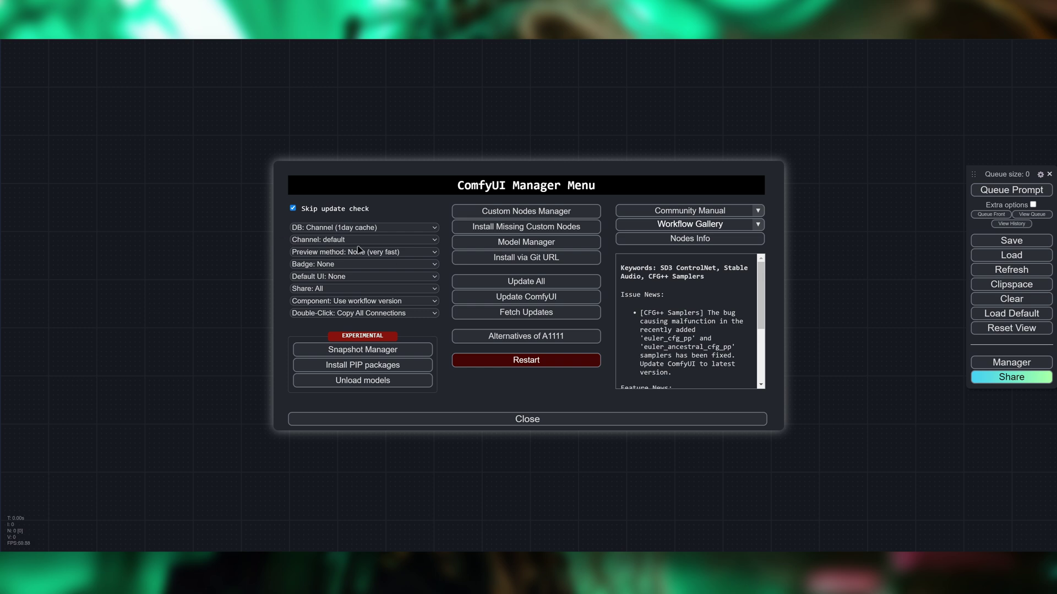
click(405, 253)
click(379, 262)
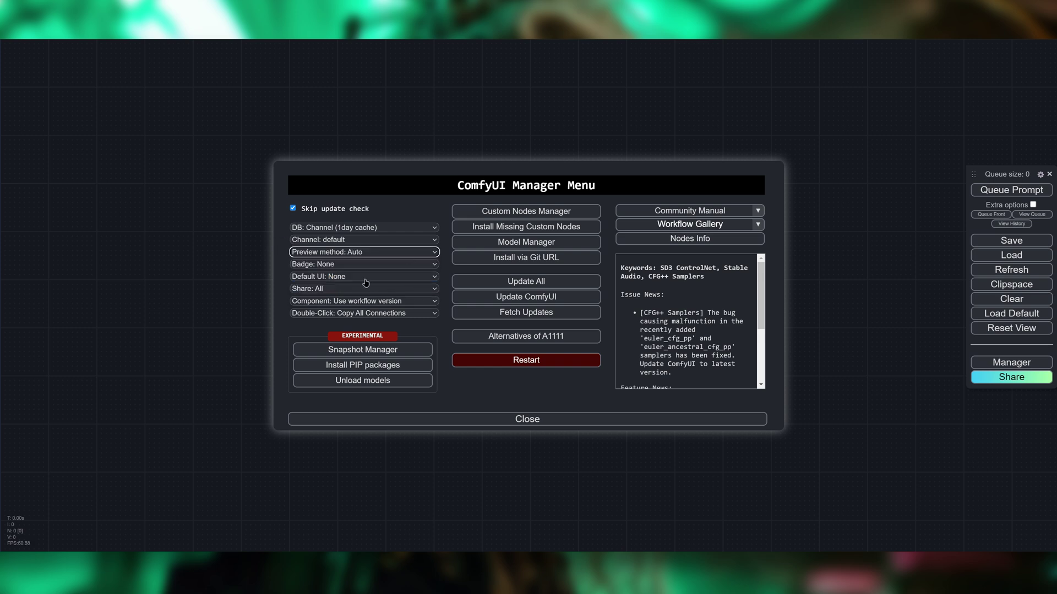
click(349, 266)
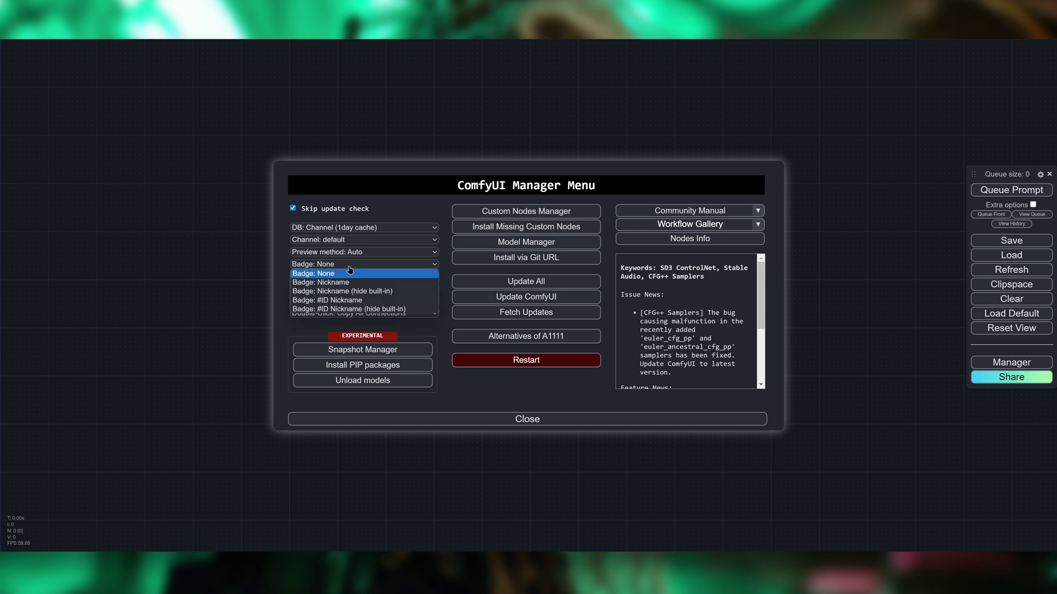
click(367, 282)
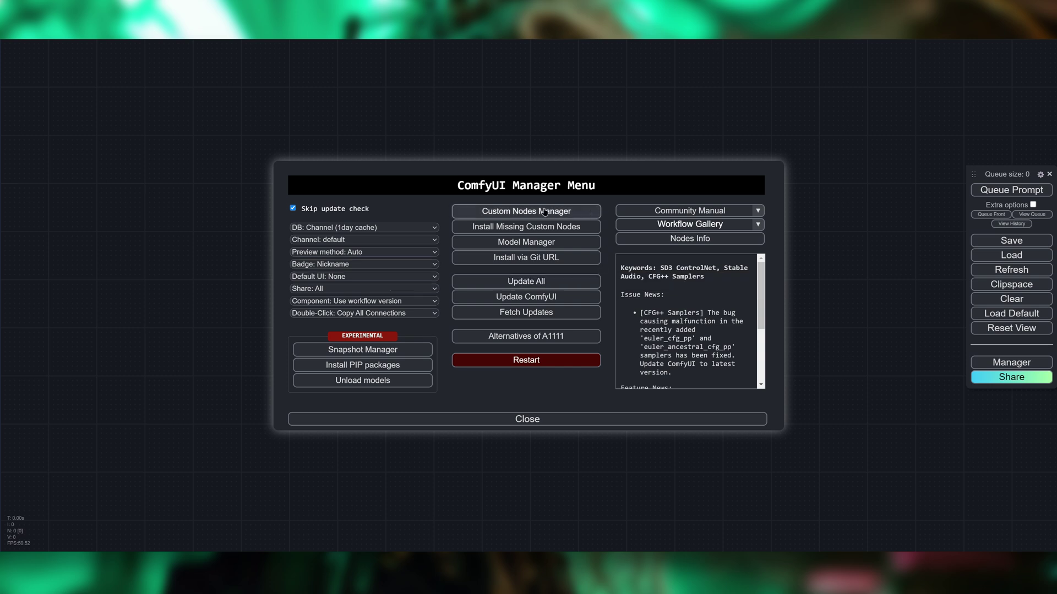
Open the Custom Nodes Manager, look through the list of installable custom nodes, and close it
click(555, 211)
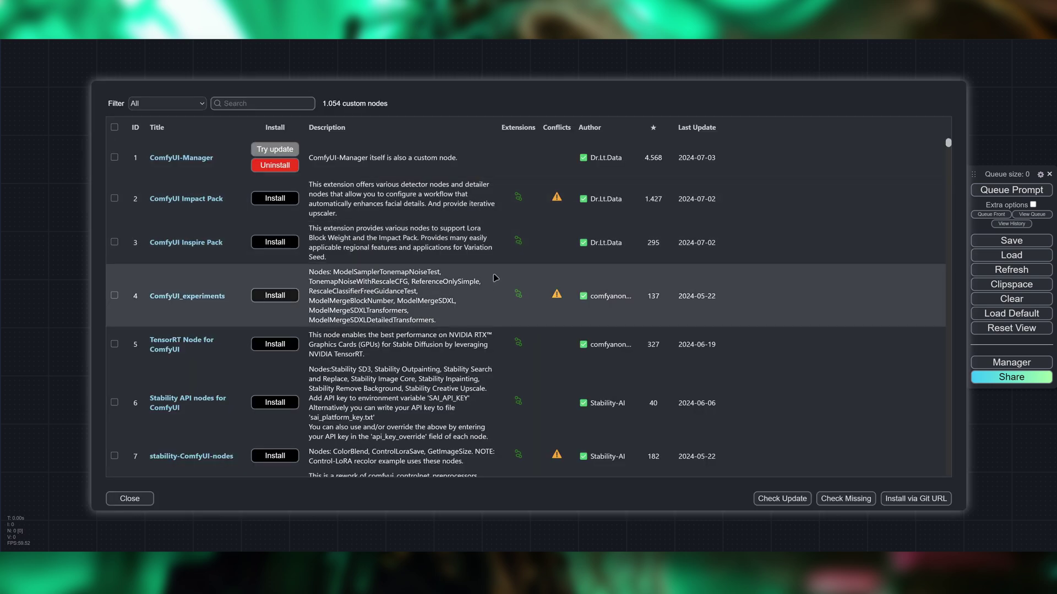
scroll(496, 278, down, 5)
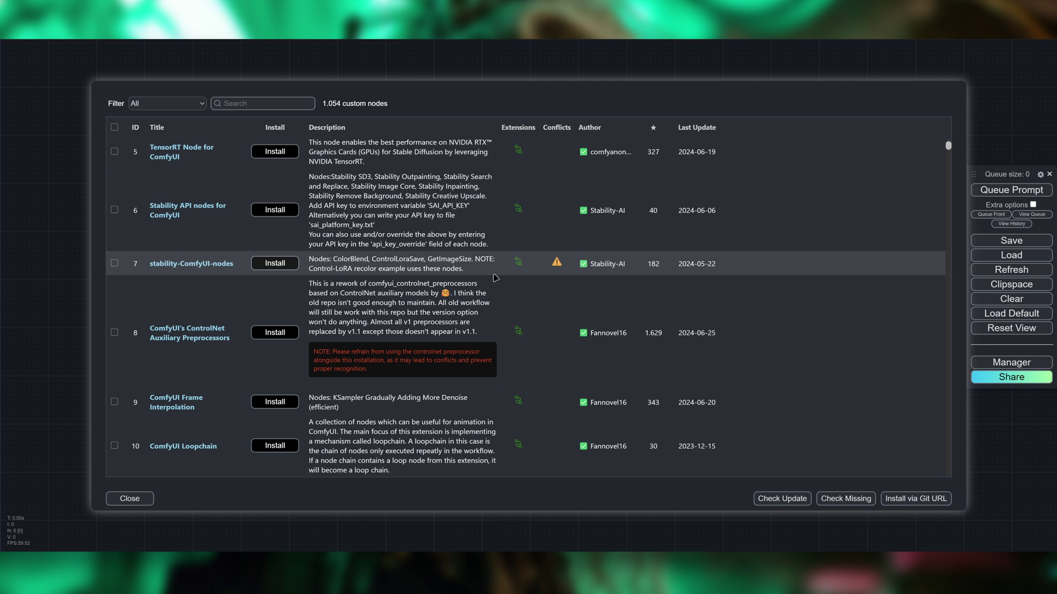
scroll(495, 278, down, 5)
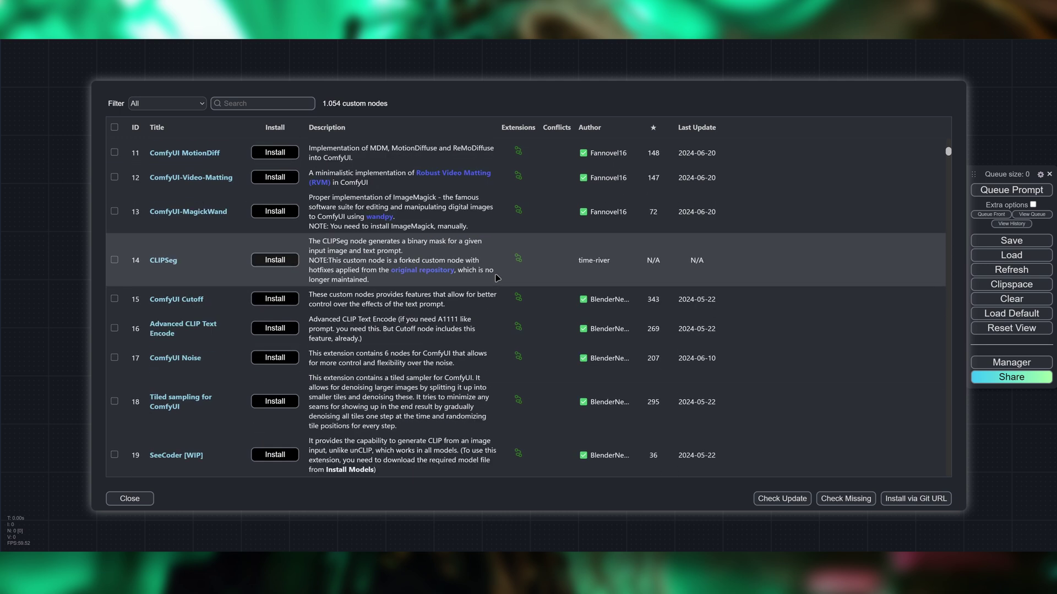
scroll(497, 278, down, 3)
scroll(497, 278, down, 5)
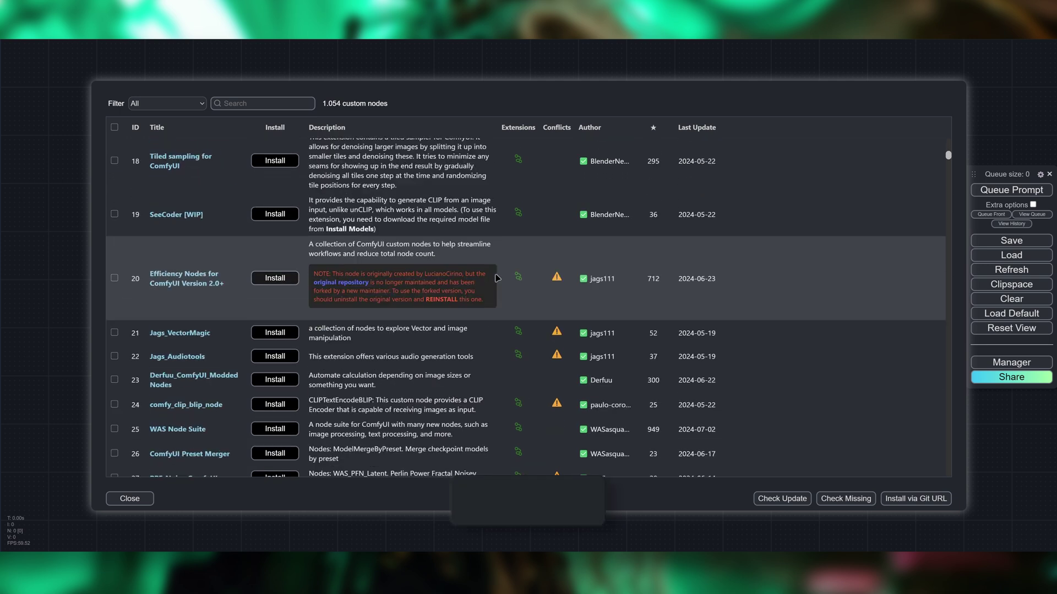
scroll(386, 272, down, 3)
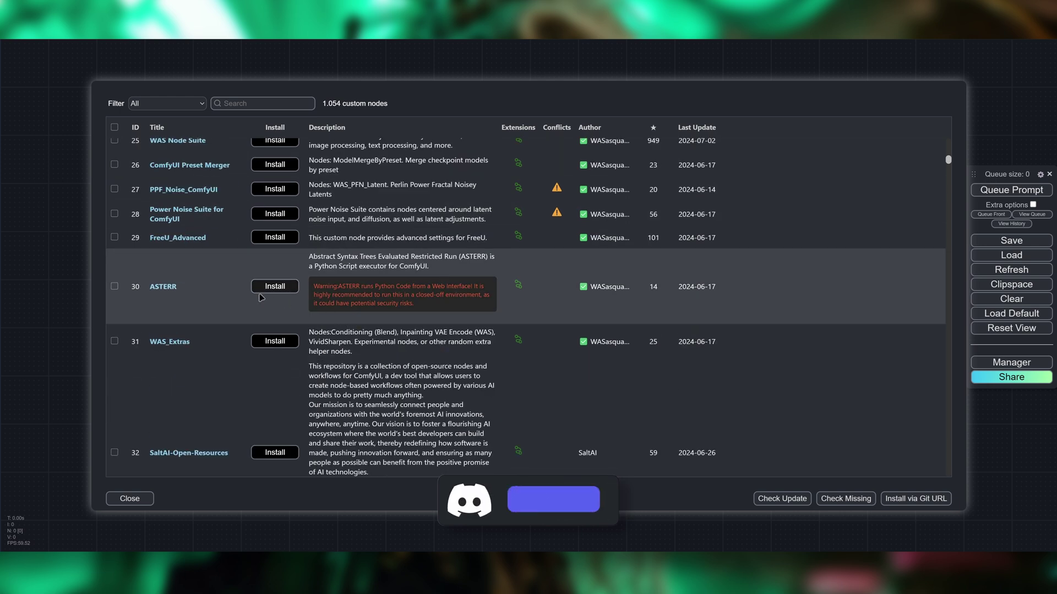
scroll(435, 341, up, 15)
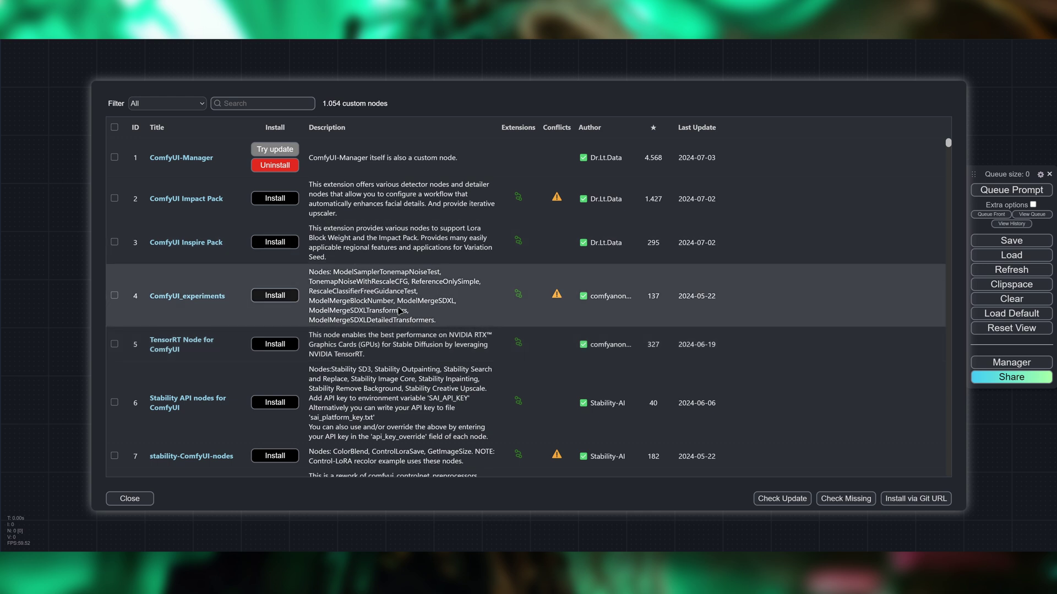
key(Escape)
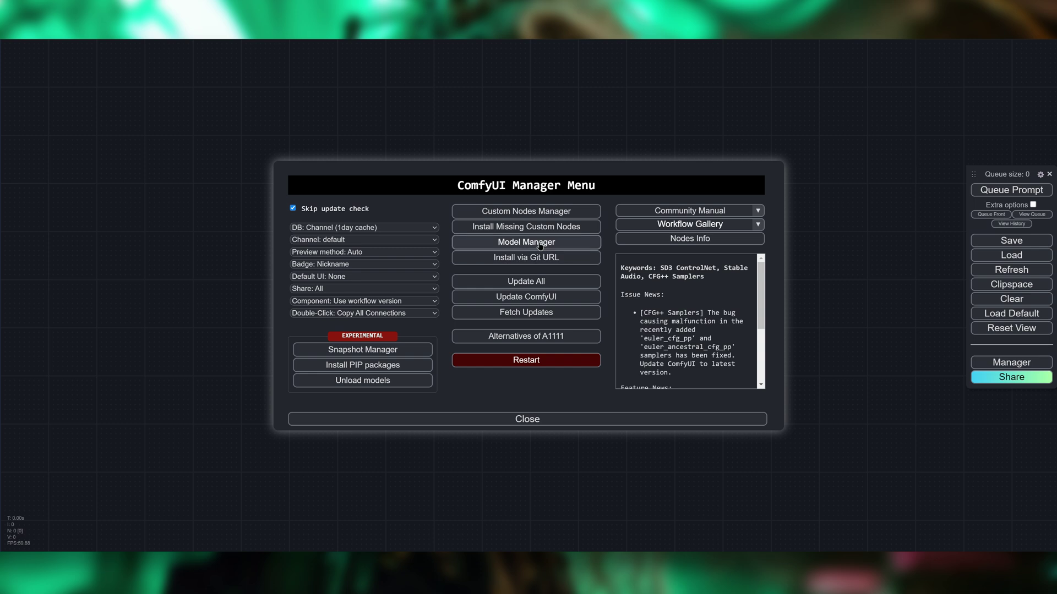
Open the Model Manager, look through the downloadable models from upscalers to SDXL checkpoints, and close it
click(567, 242)
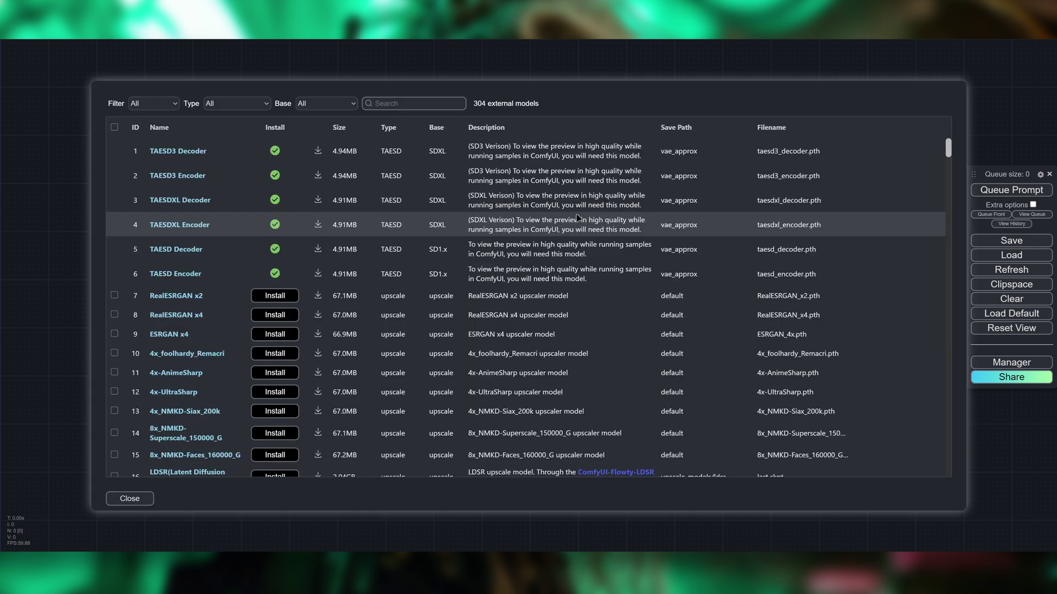
scroll(577, 218, down, 2)
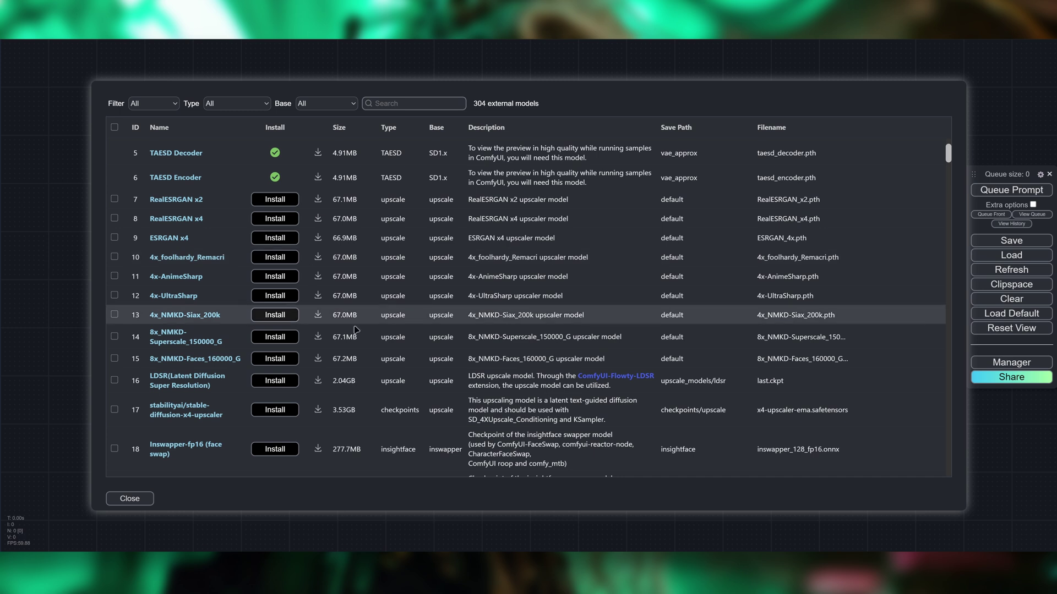
scroll(345, 324, down, 6)
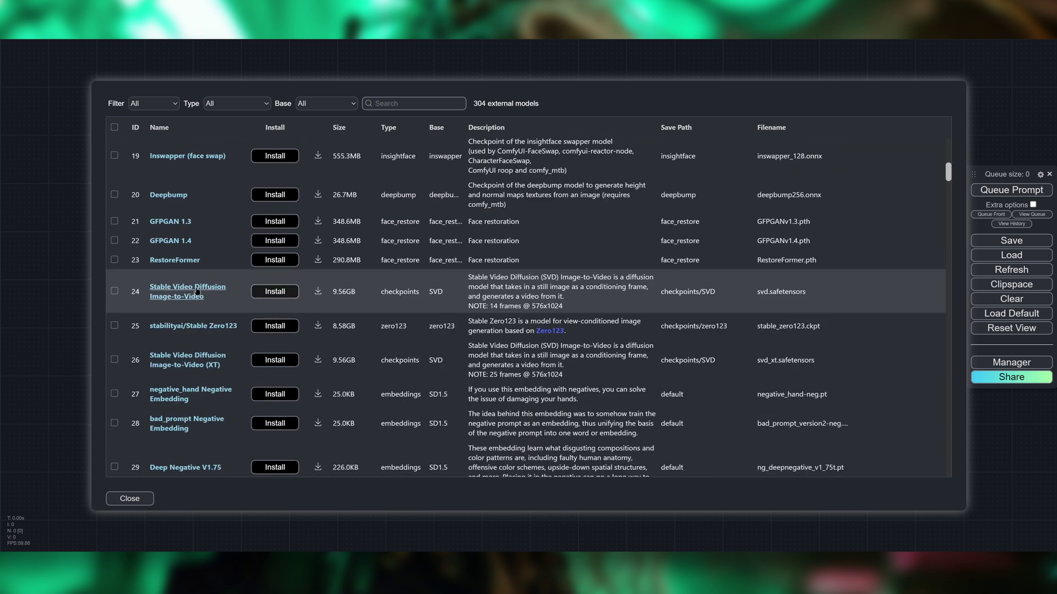
scroll(472, 300, down, 4)
click(381, 104)
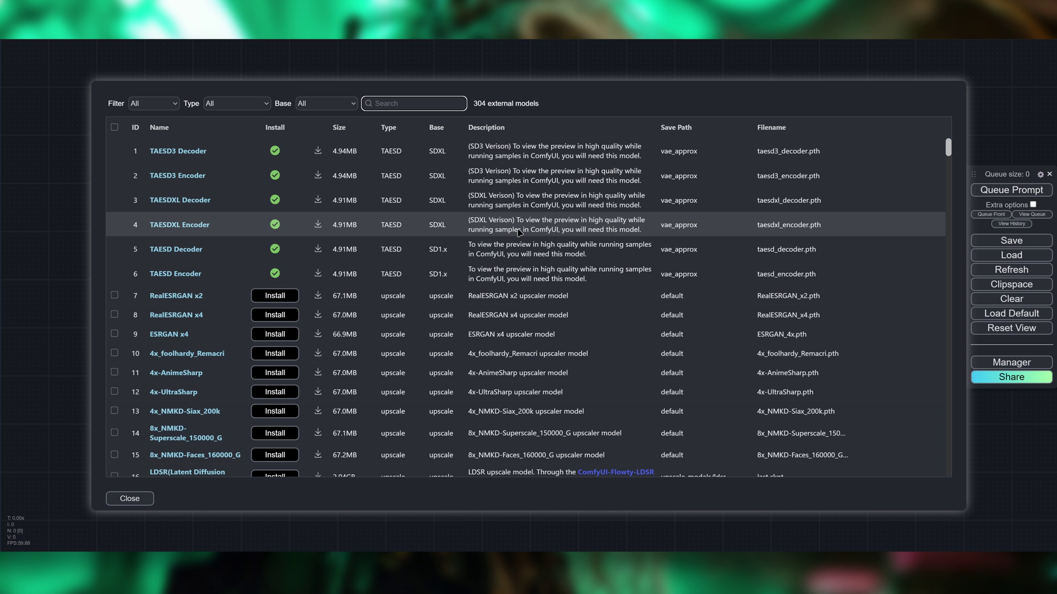
scroll(567, 264, down, 3)
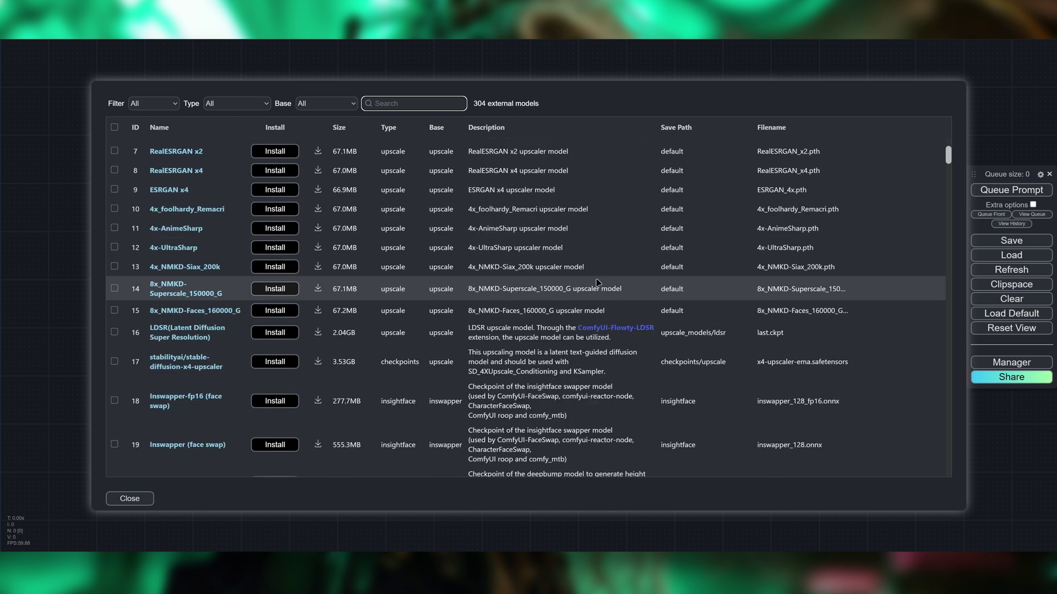
scroll(597, 283, down, 6)
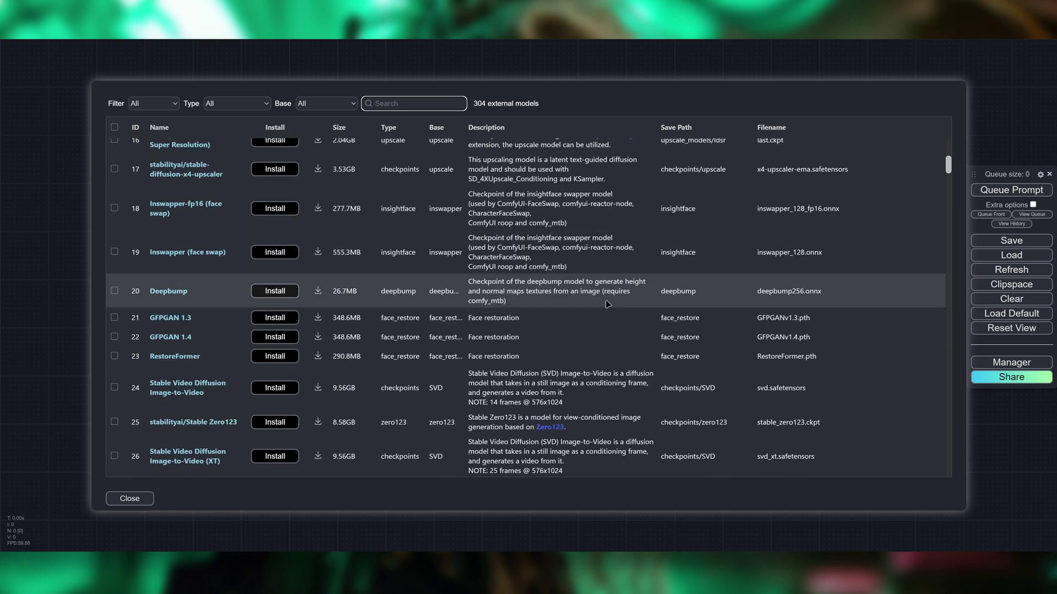
scroll(607, 305, down, 4)
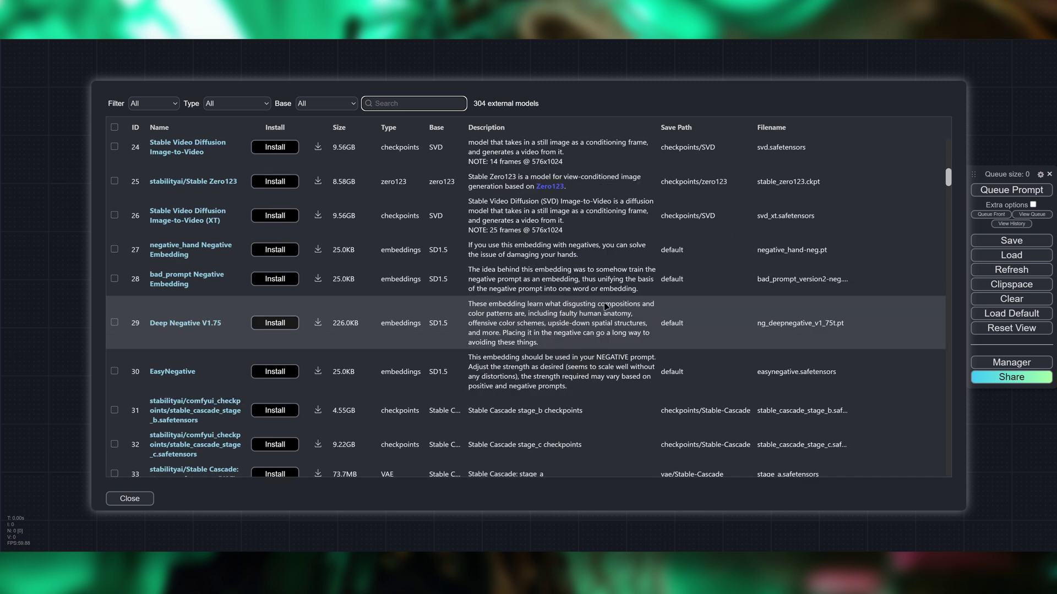
scroll(551, 275, down, 2)
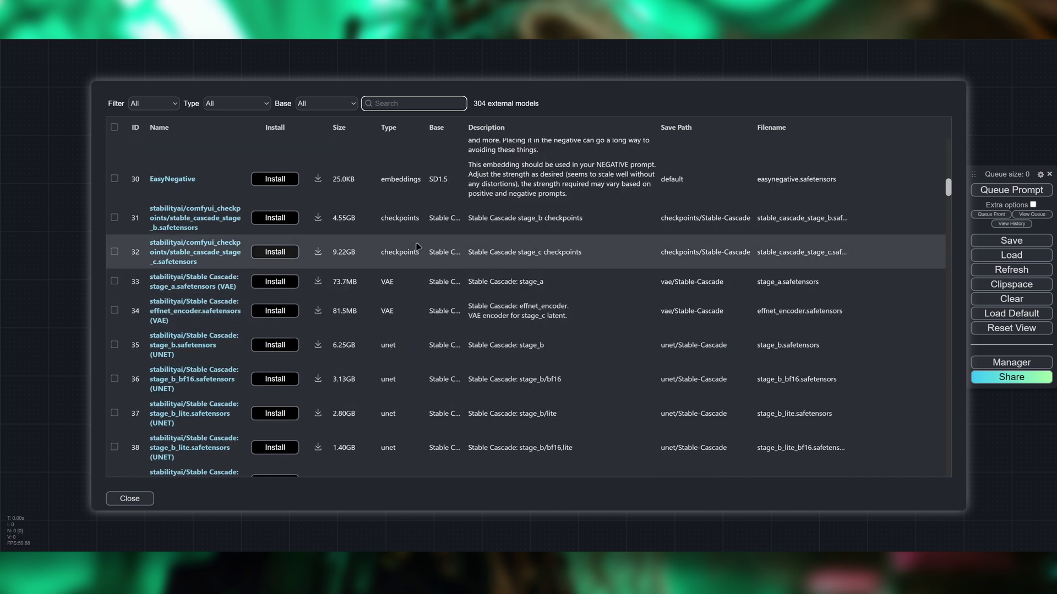
scroll(358, 258, down, 5)
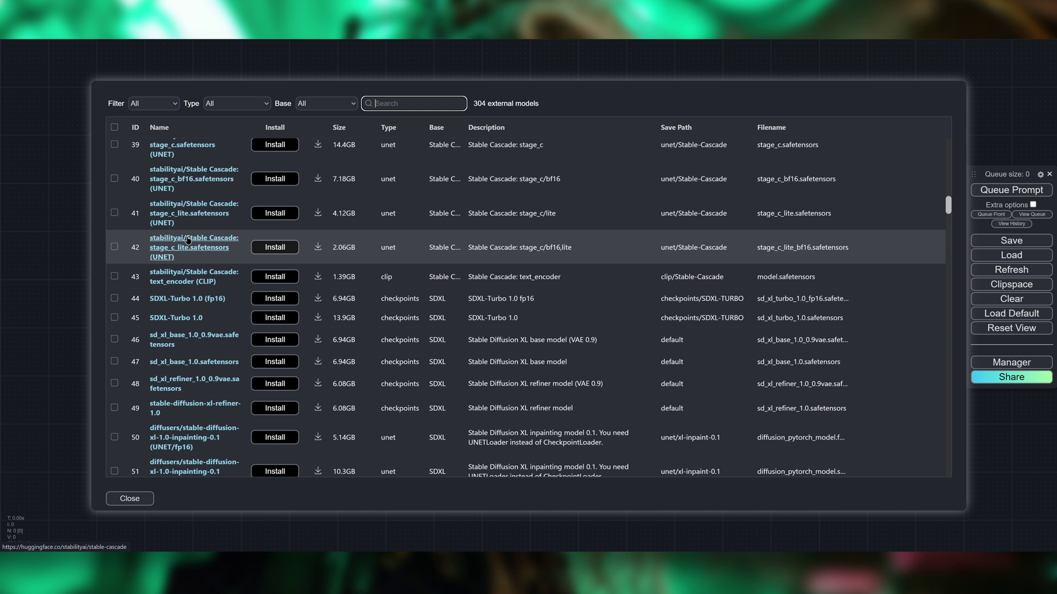
click(140, 497)
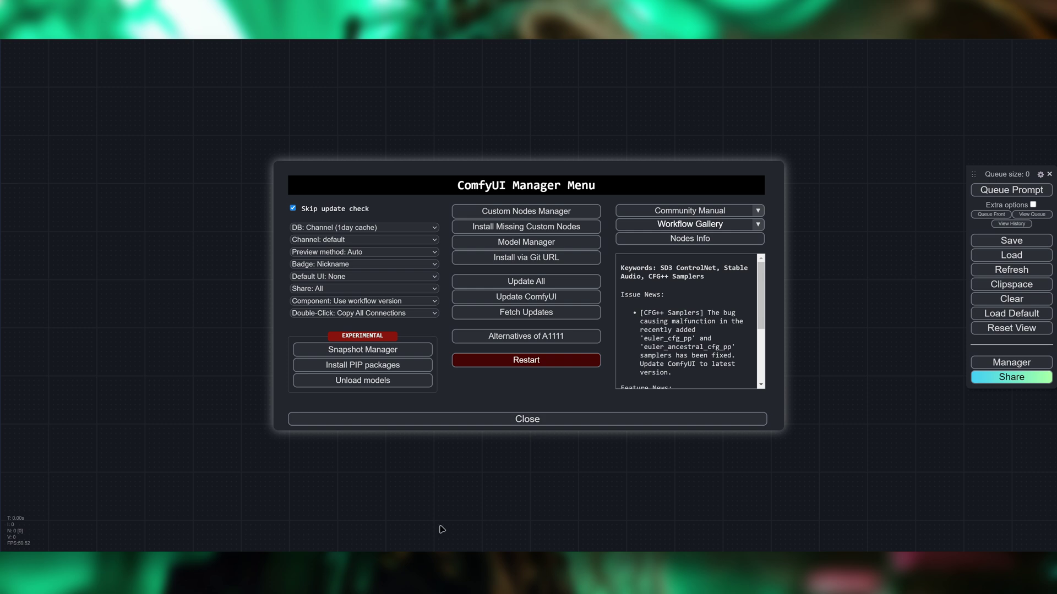
Switch to File Explorer to examine the batch files in the update folder, and return to ComfyUI to close the Manager Menu
key(alt+Tab)
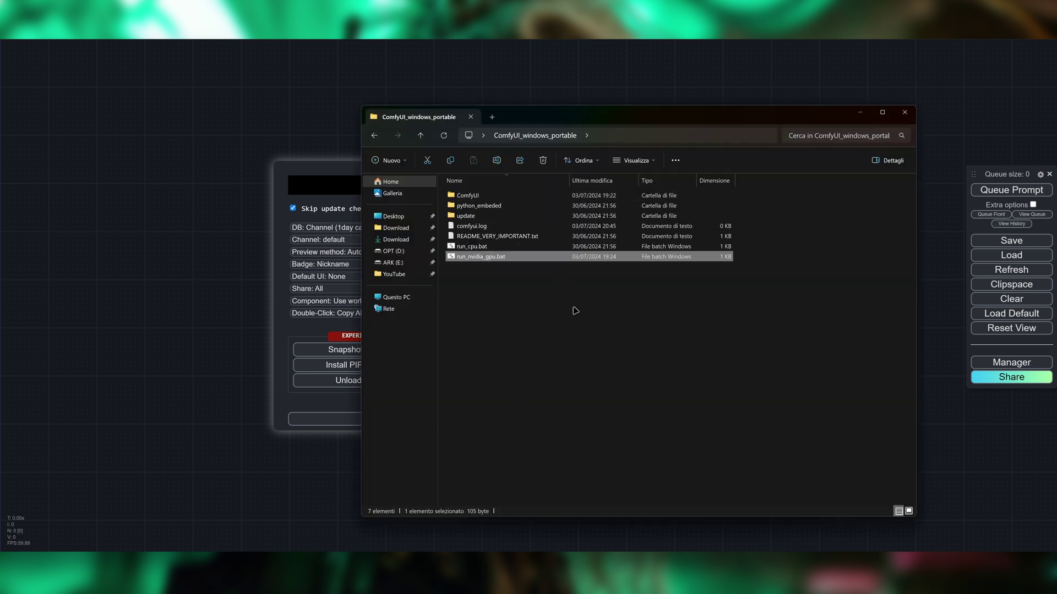
click(548, 328)
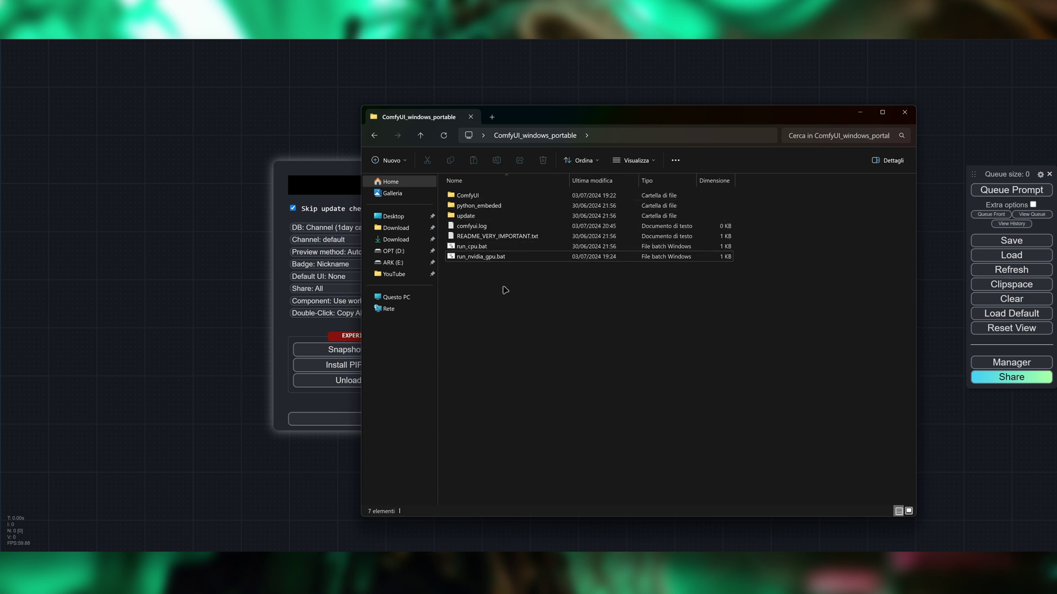
double_click(495, 217)
double_click(569, 180)
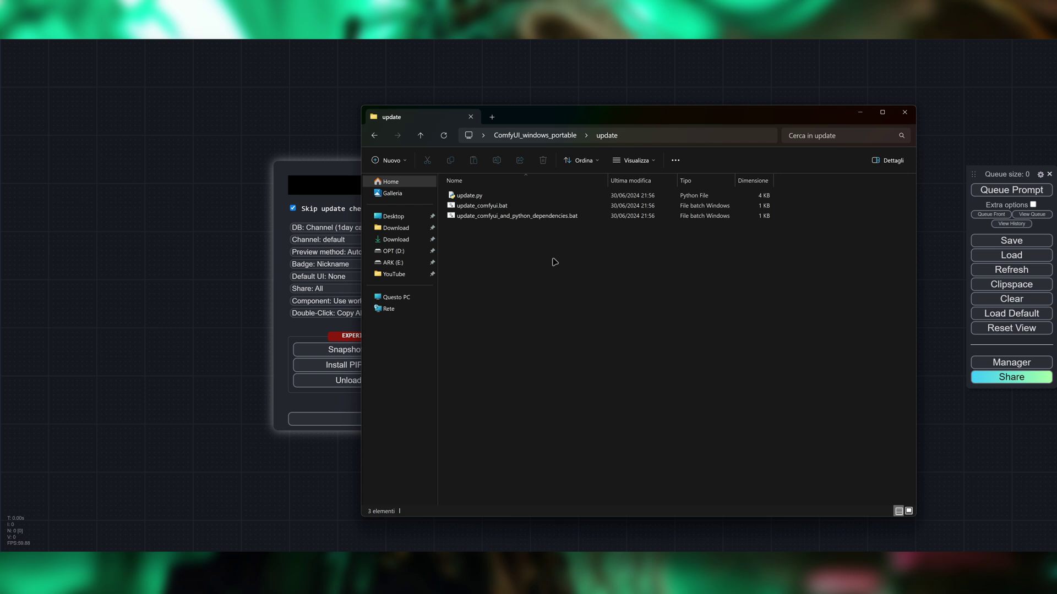
click(526, 219)
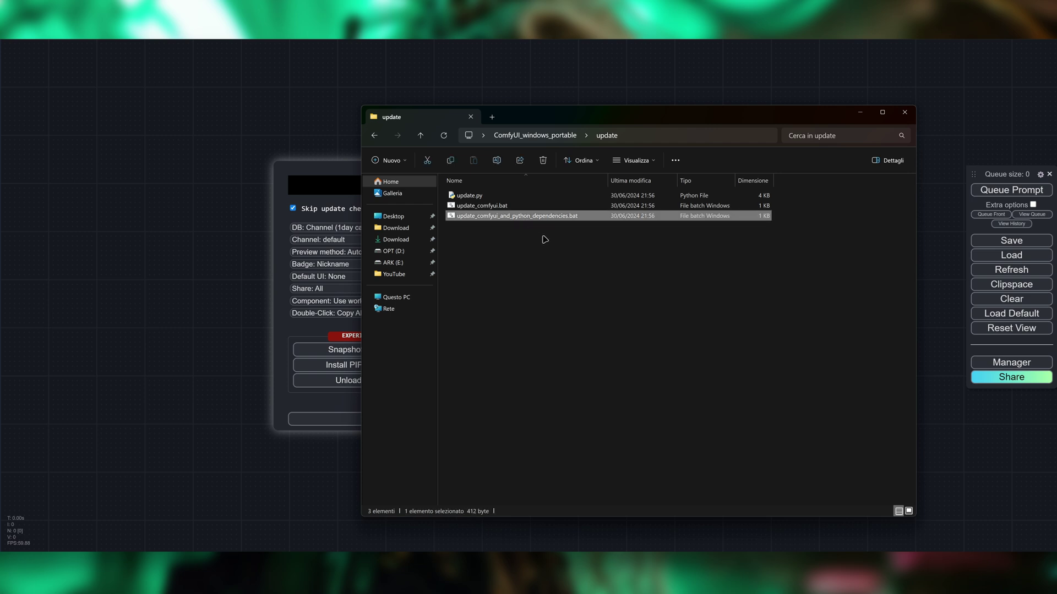
key(alt+Tab)
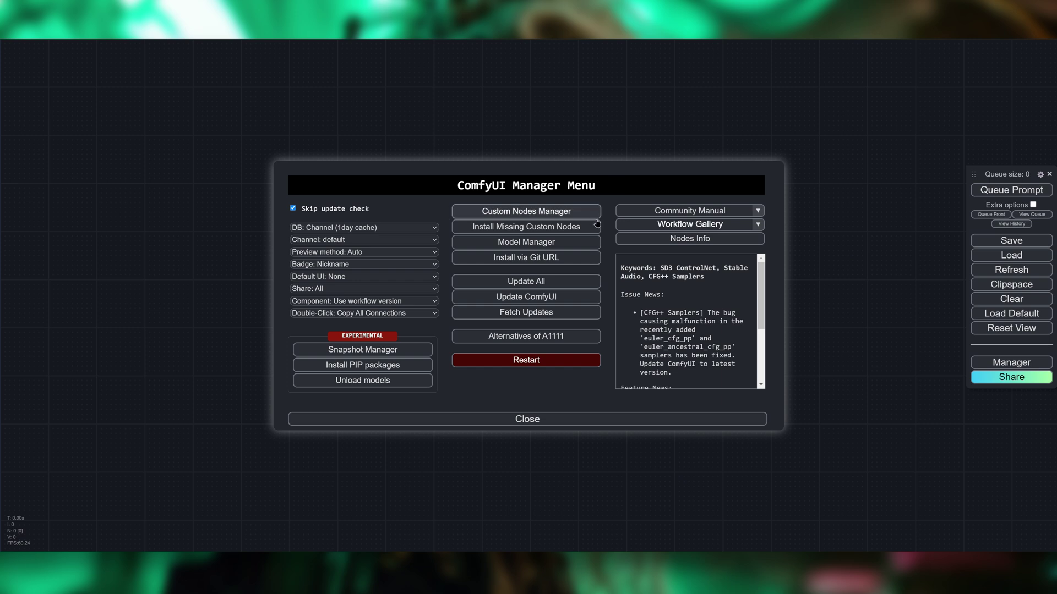
click(500, 418)
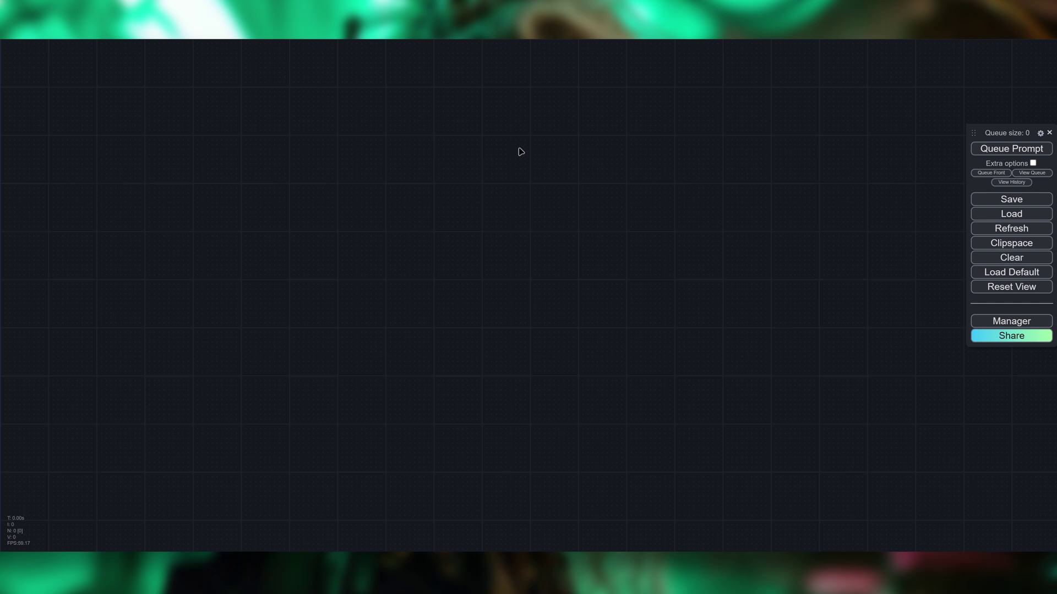
Load the default workflow onto the canvas and examine its nodes from Load Checkpoint to Save Image
click(982, 273)
click(569, 73)
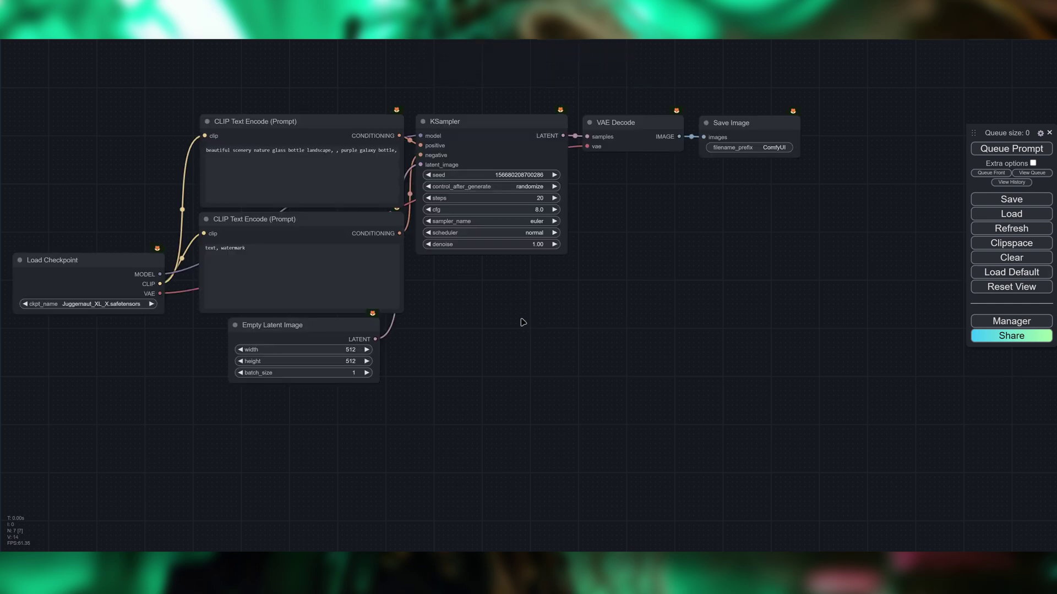
drag(457, 311, 416, 417)
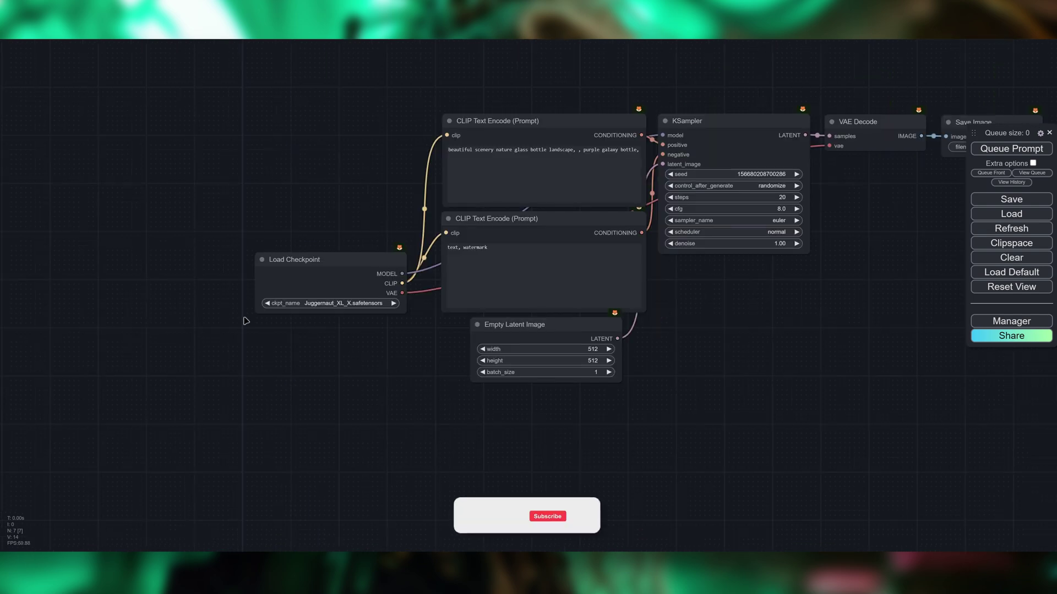
drag(691, 352, 595, 377)
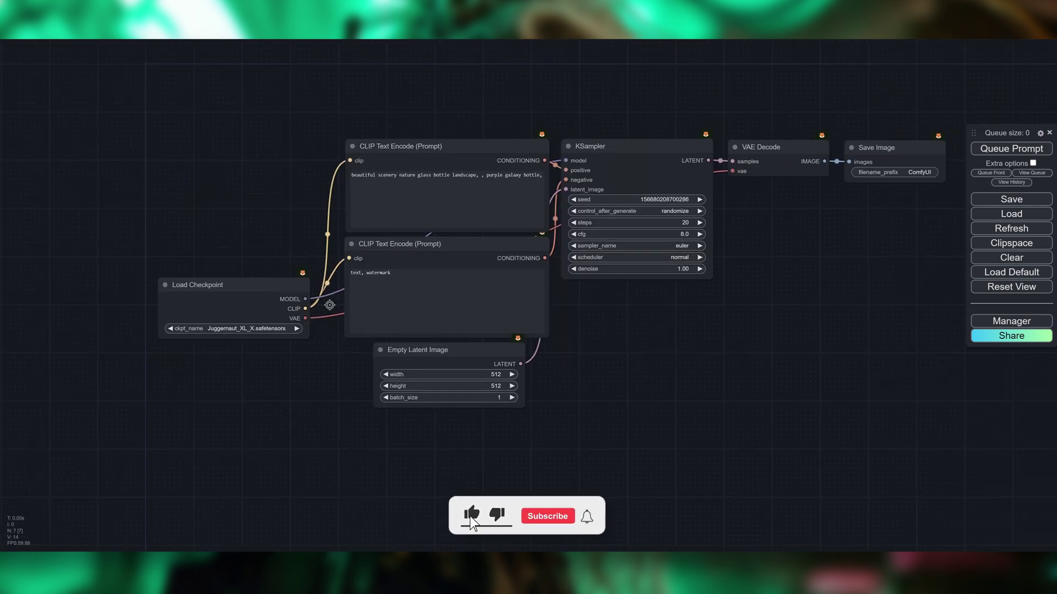
drag(240, 230, 197, 226)
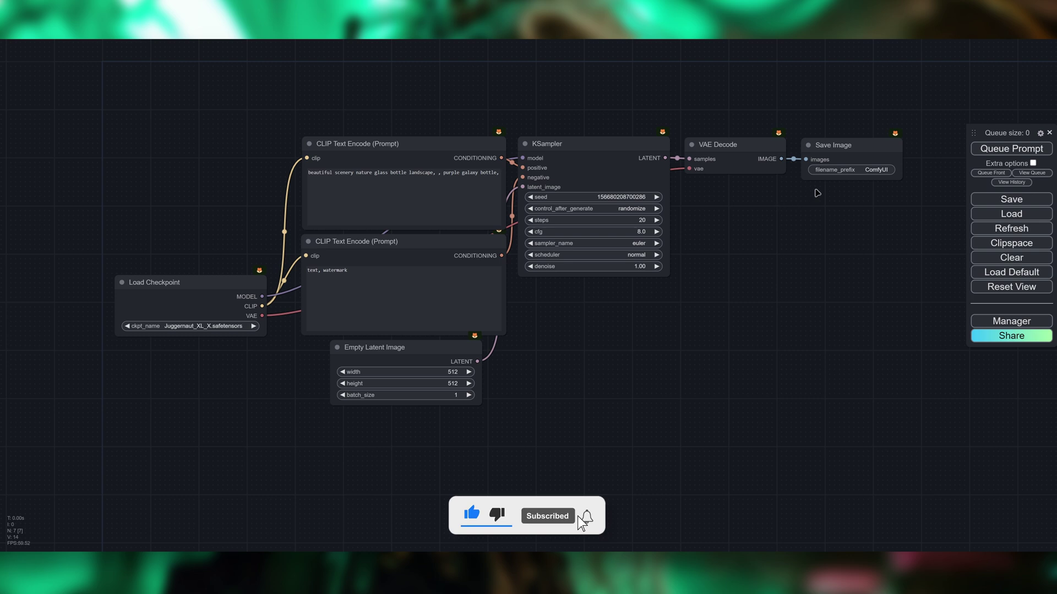
drag(679, 335, 711, 330)
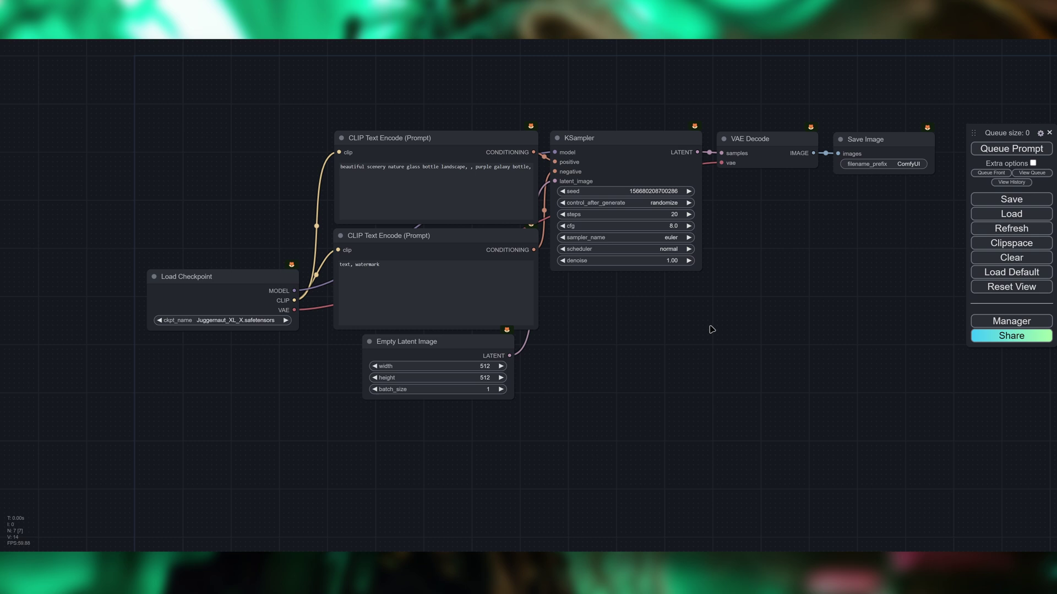
drag(712, 330, 714, 305)
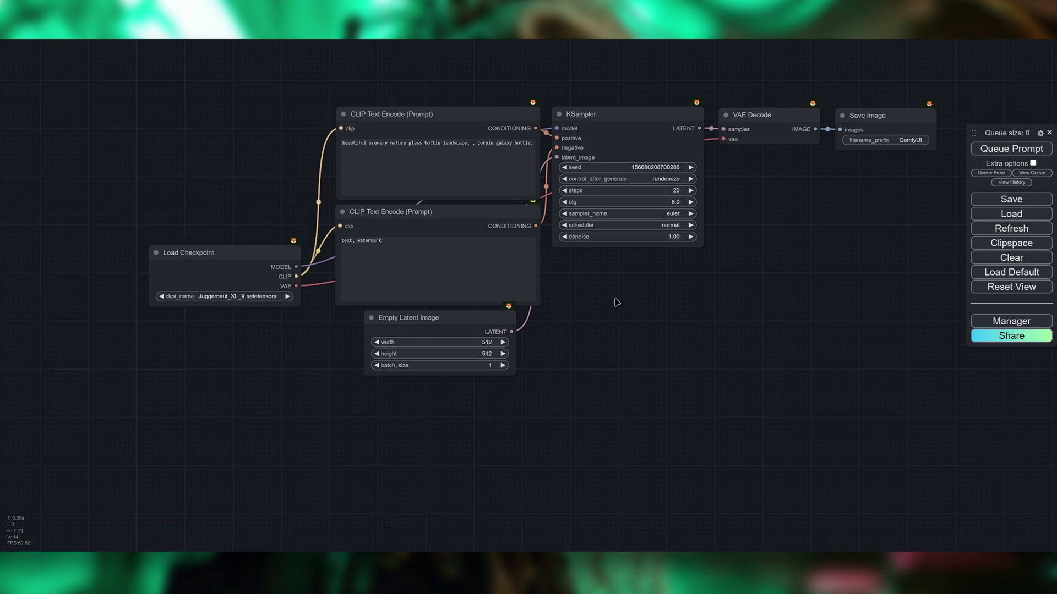
drag(657, 364, 717, 344)
drag(671, 401, 708, 375)
Open the node search and the canvas context menu to examine the ways of adding nodes, and close them
double_click(322, 417)
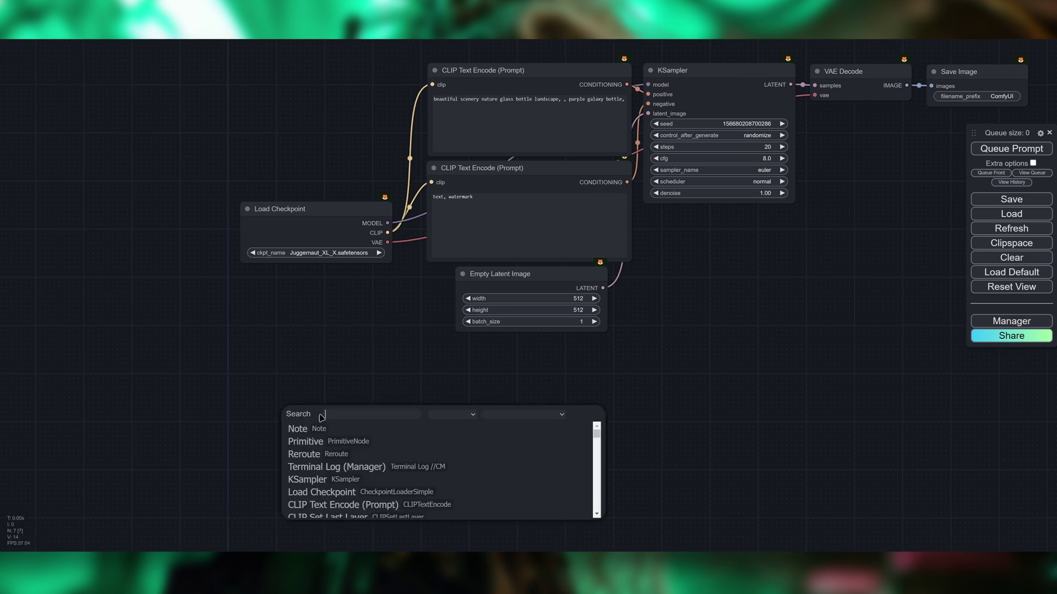
right_click(336, 398)
click(351, 398)
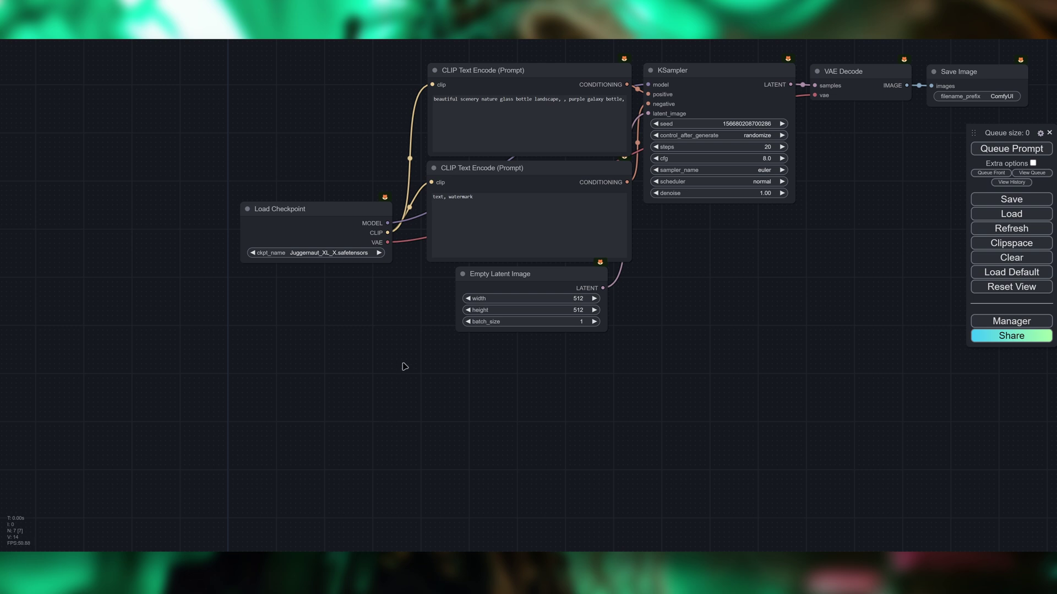
Clear the entire default workflow from the canvas
drag(356, 366, 262, 379)
drag(899, 325, 234, 82)
drag(911, 332, 179, 94)
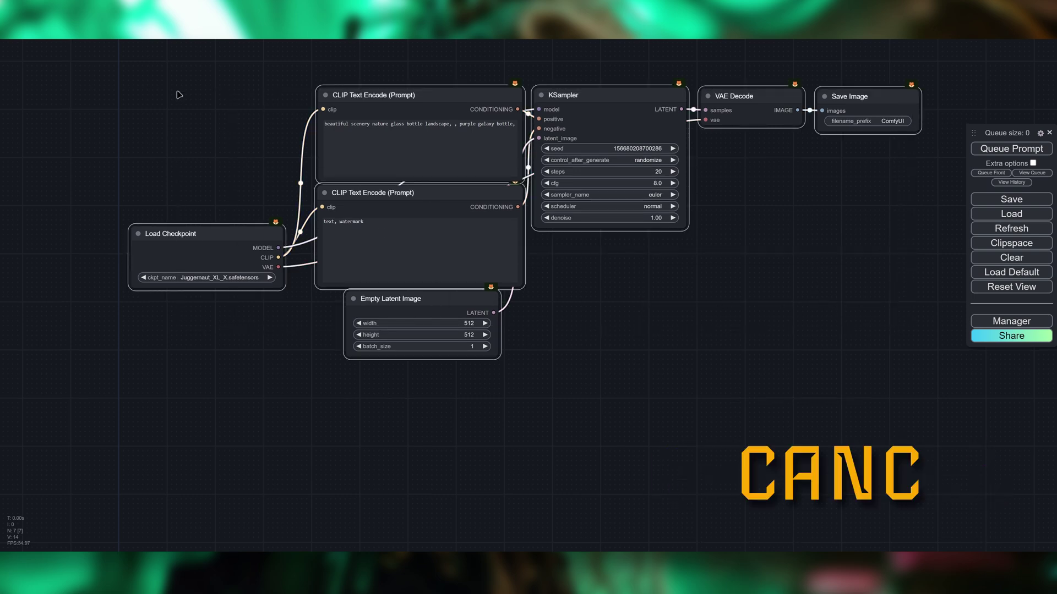
click(784, 263)
click(1003, 260)
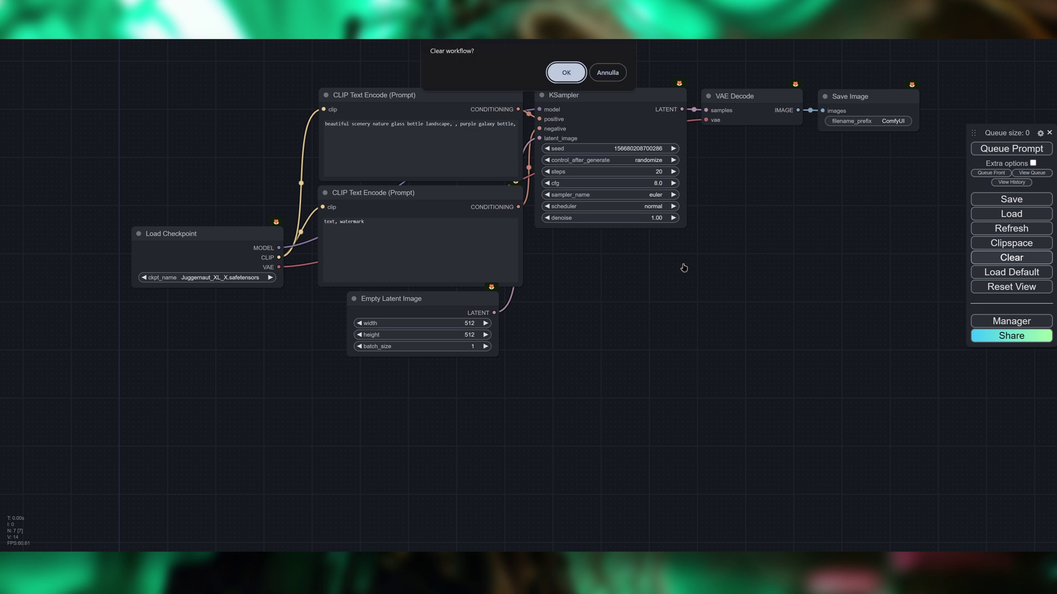
click(565, 73)
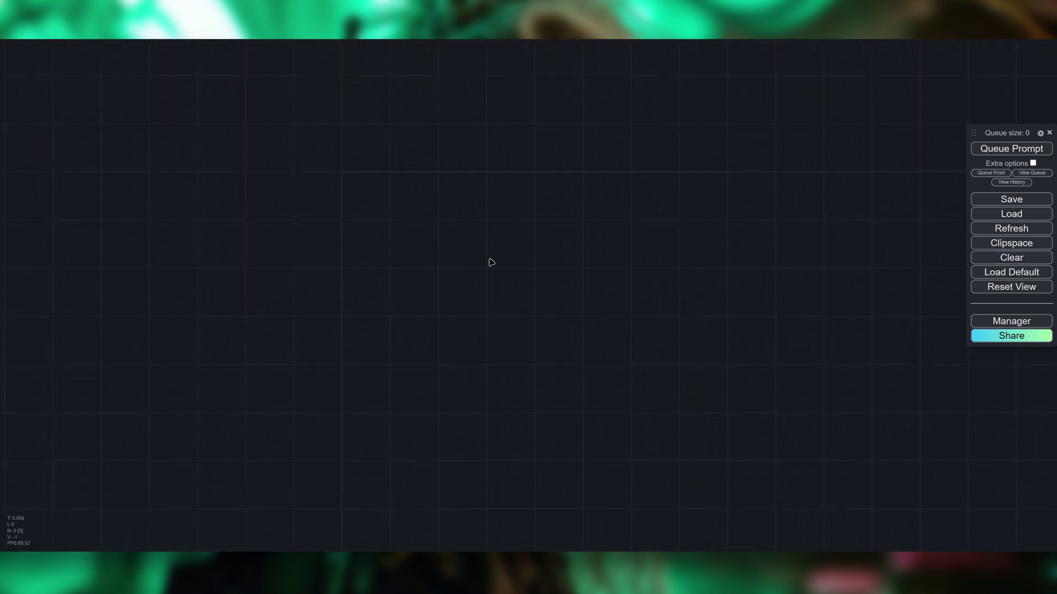
scroll(370, 193, up, 5)
scroll(604, 220, down, 6)
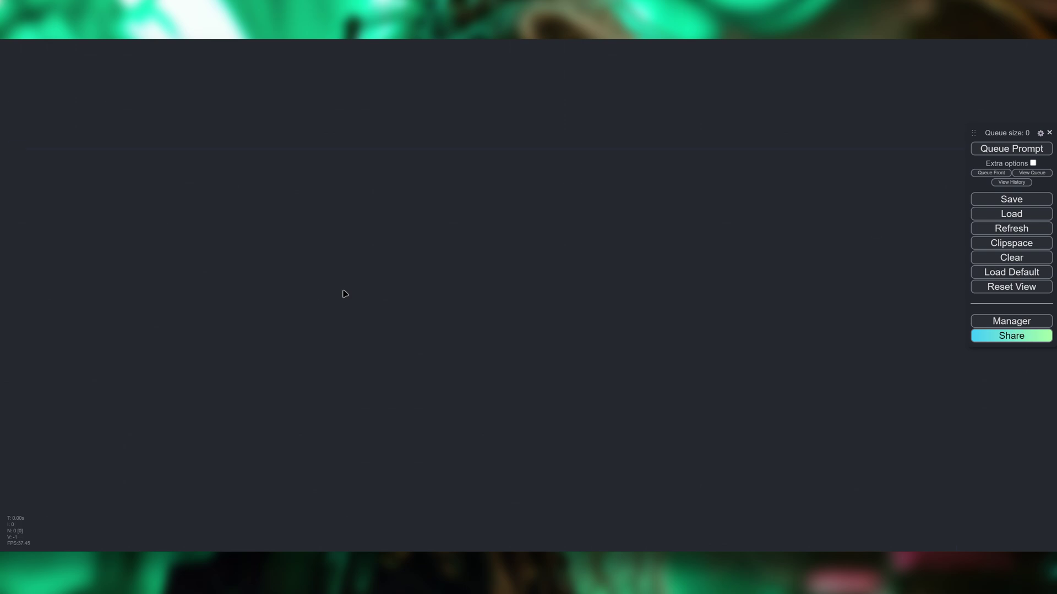
scroll(561, 220, up, 4)
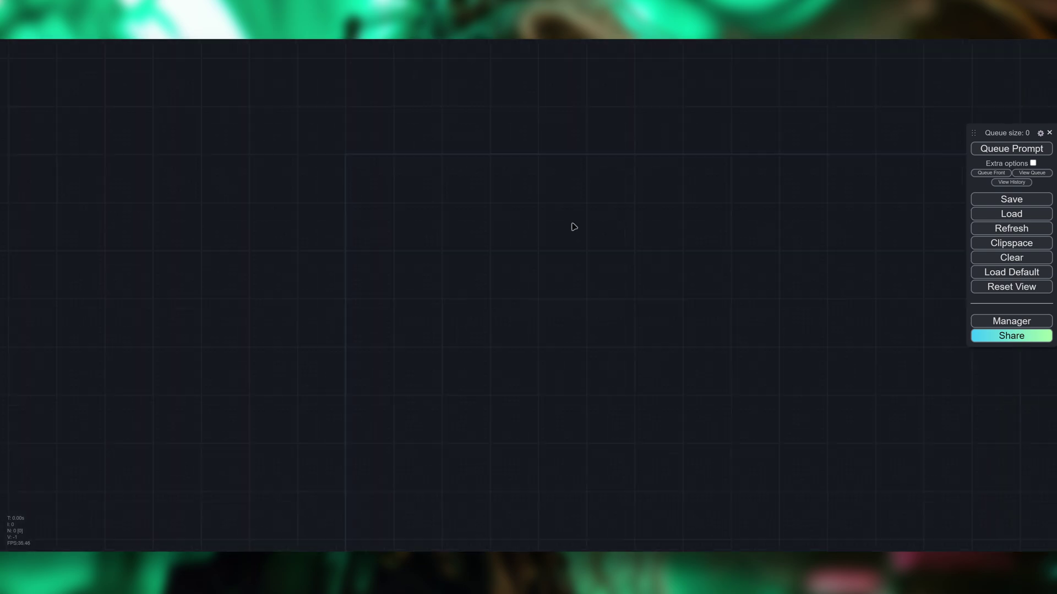
scroll(595, 228, up, 2)
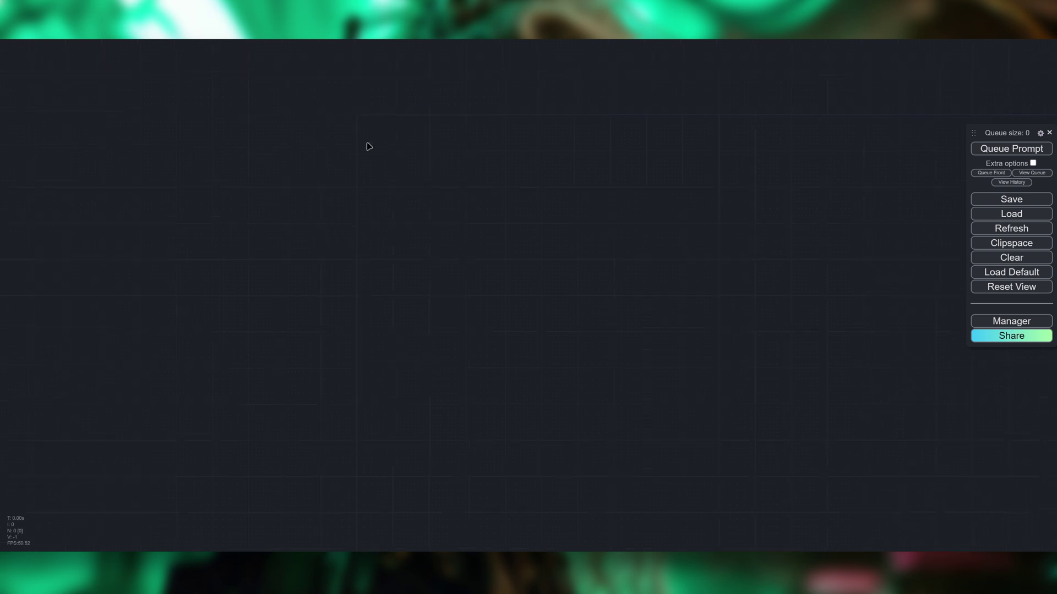
scroll(451, 132, up, 2)
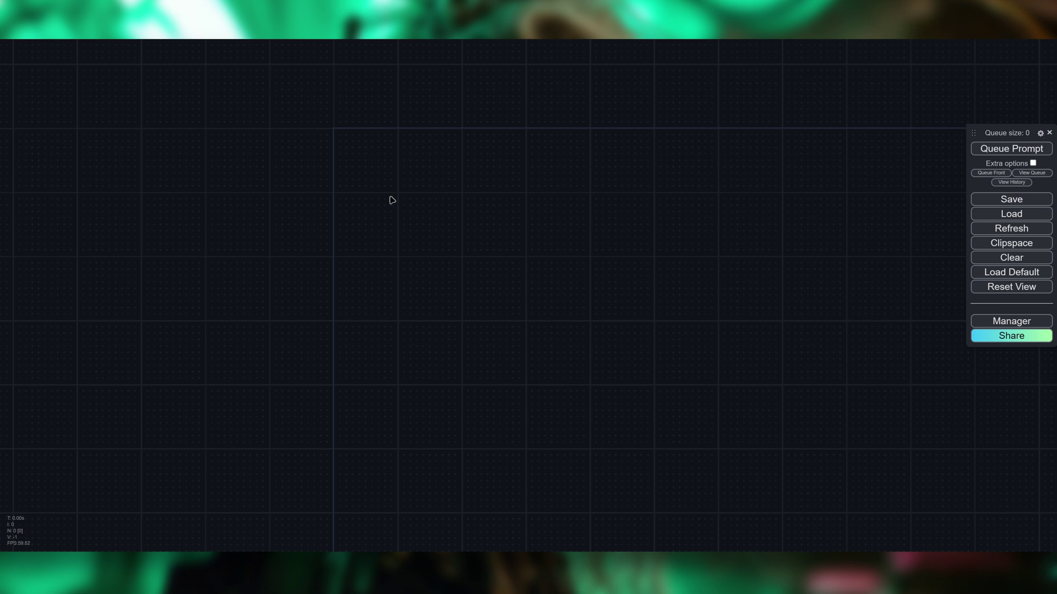
Add a Load Checkpoint node to the empty canvas by searching the nodes for "load"
double_click(415, 184)
text(load)
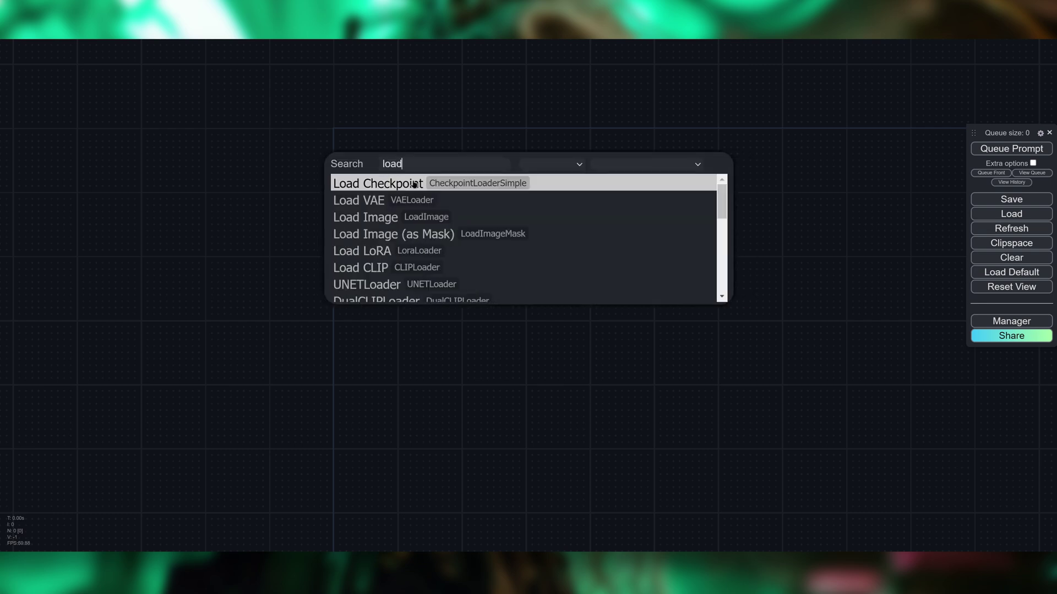
click(437, 184)
drag(495, 172, 453, 167)
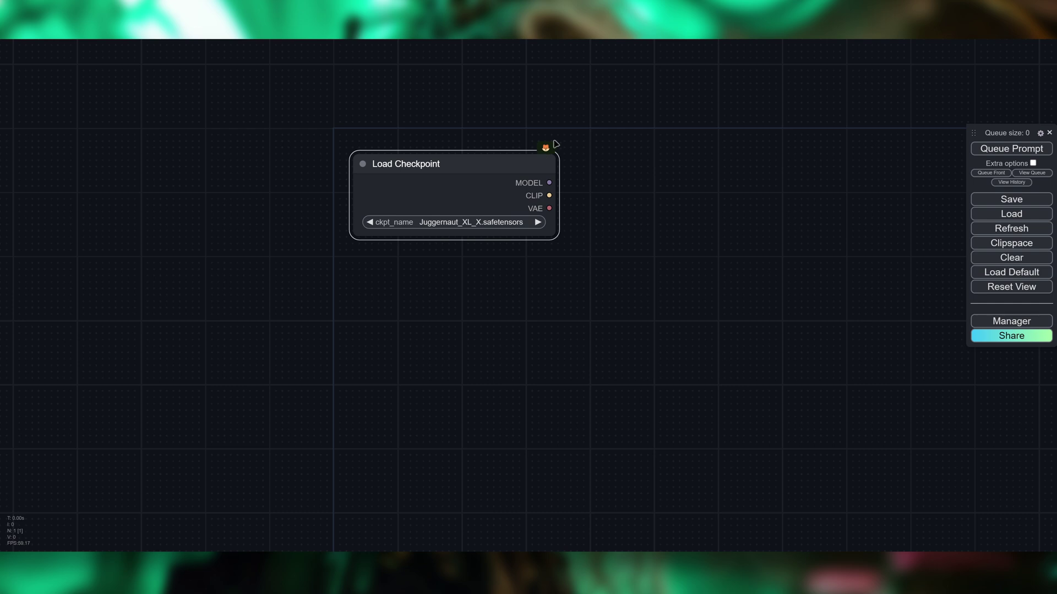
Change the Load Checkpoint node's title to "Caricamento modello"
scroll(537, 136, up, 10)
drag(488, 163, 531, 162)
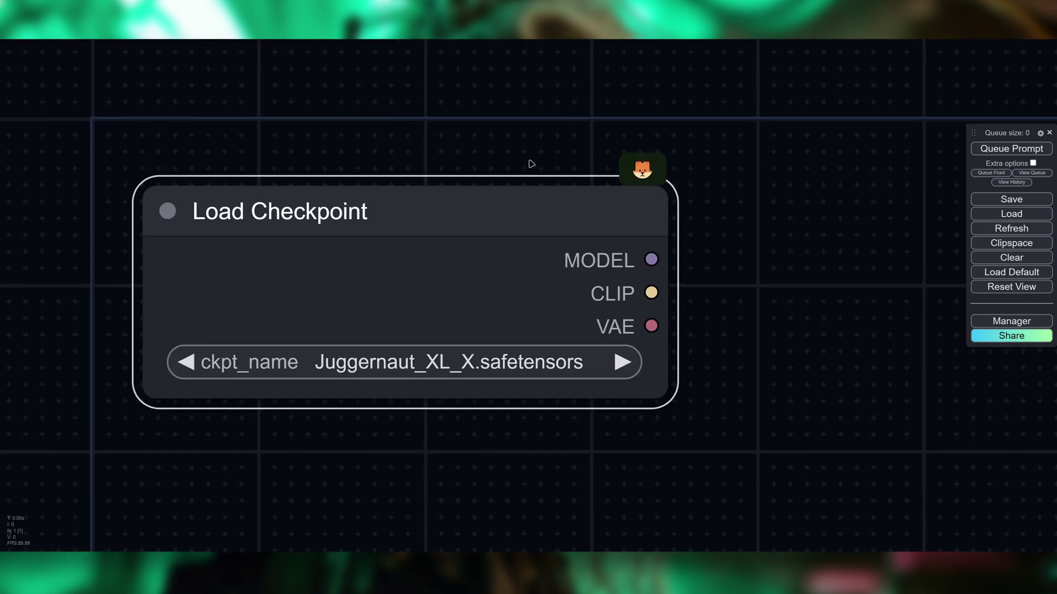
scroll(519, 170, down, 1)
scroll(353, 160, down, 3)
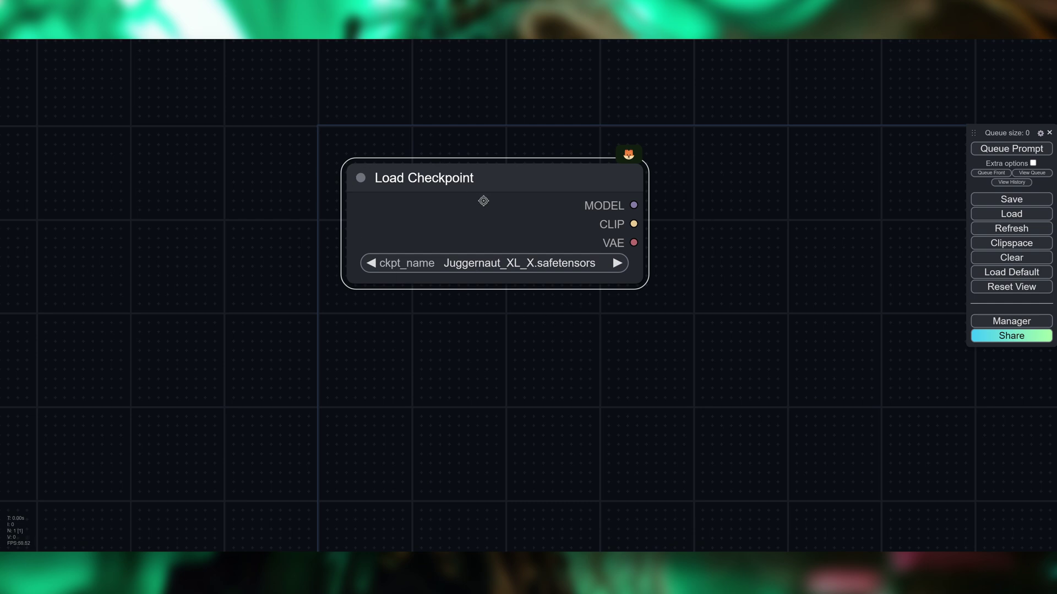
scroll(532, 344, down, 1)
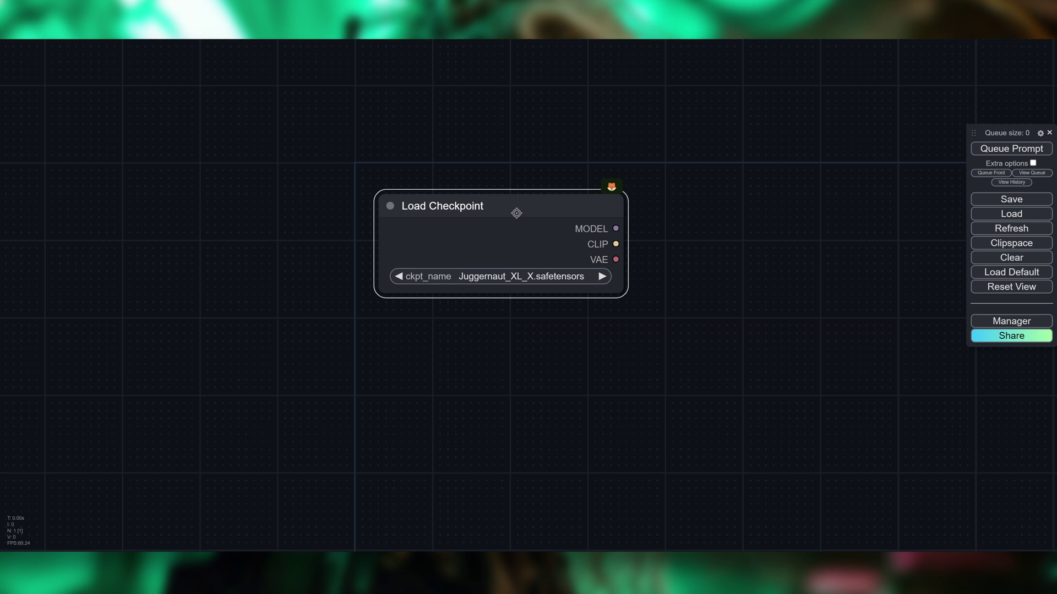
right_click(501, 199)
click(527, 258)
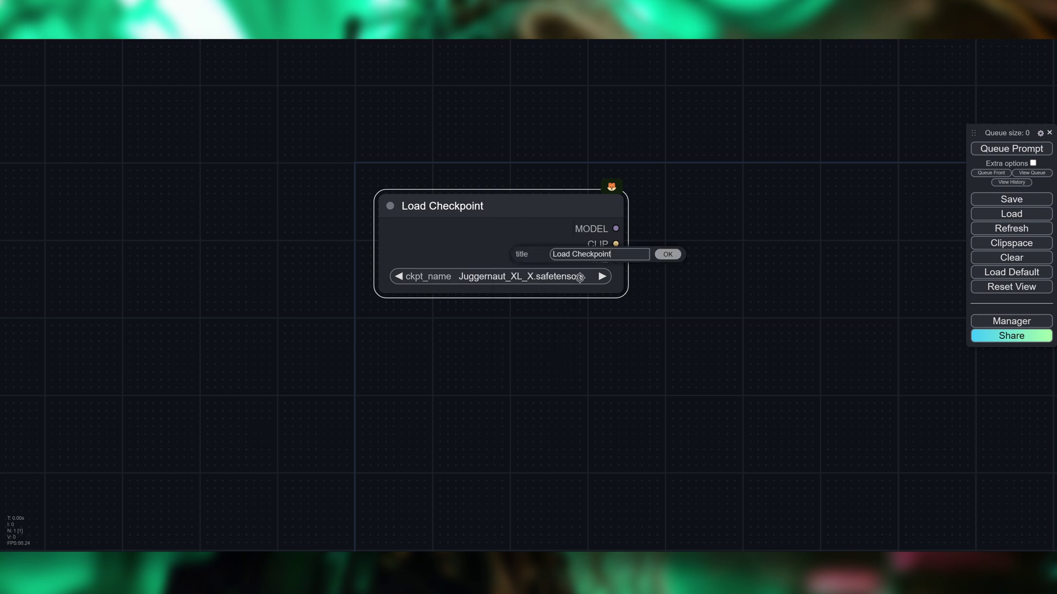
key(BackSpace)
key(BackSpace)
key(BackSpace)
key(BackSpace)
key(BackSpace)
key(BackSpace)
key(BackSpace)
key(BackSpace)
key(BackSpace)
key(BackSpace)
key(BackSpace)
key(BackSpace)
key(BackSpace)
key(BackSpace)
text(Caricamento modello)
key(Return)
Set the colour of the "Caricamento modello" node to blue
right_click(553, 206)
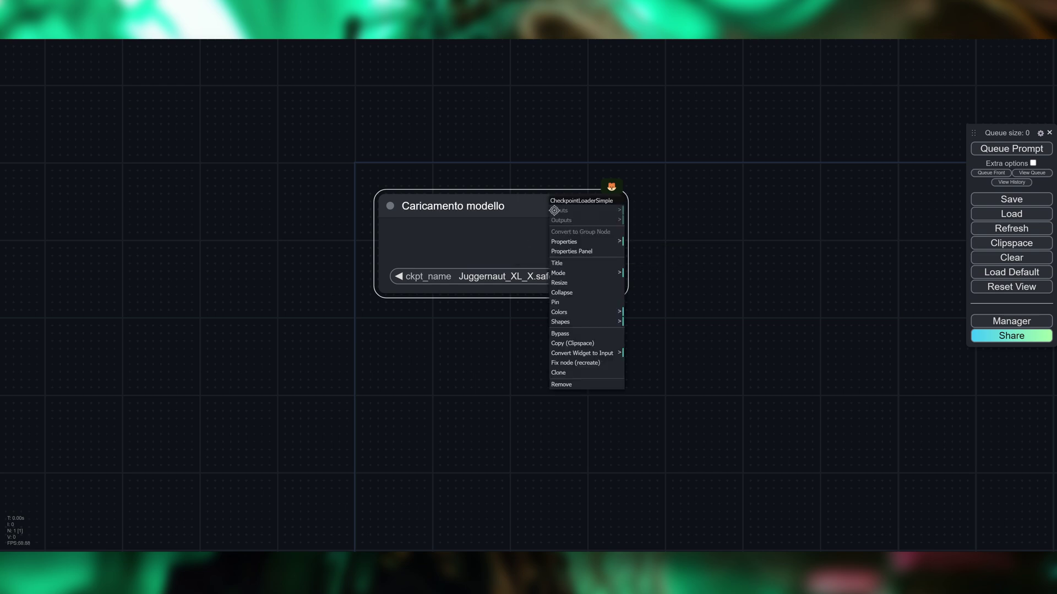
click(612, 312)
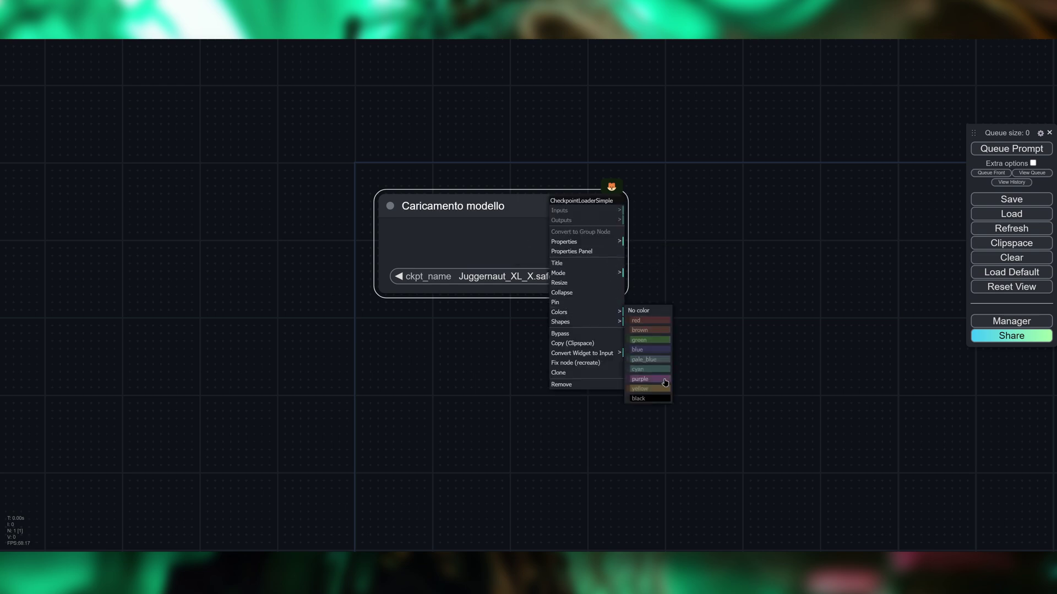
click(658, 350)
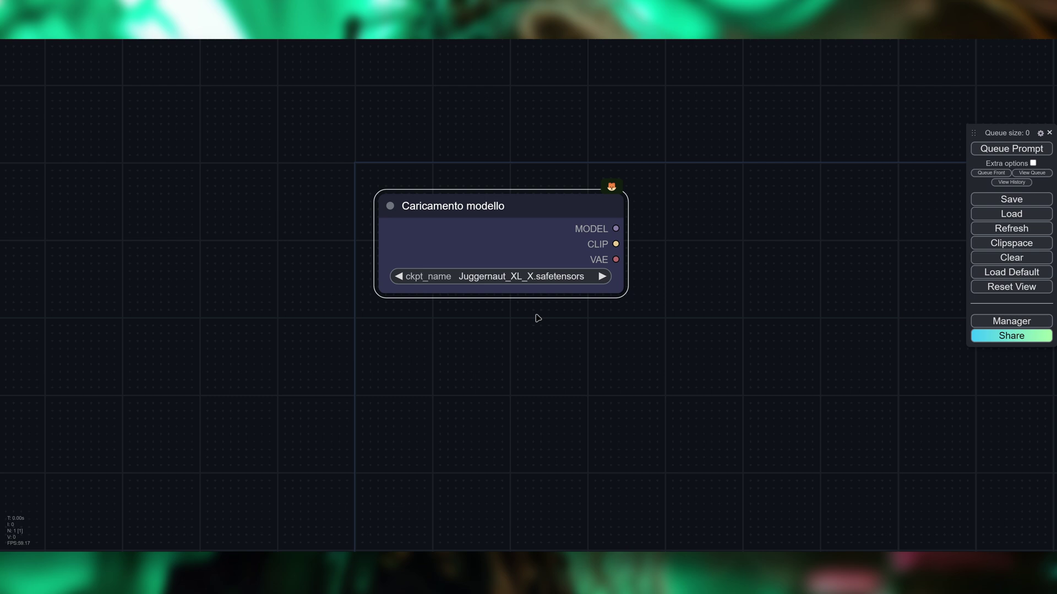
Check the ckpt_name choice of the "Caricamento modello" node and shift the node slightly on the canvas
click(528, 278)
click(488, 244)
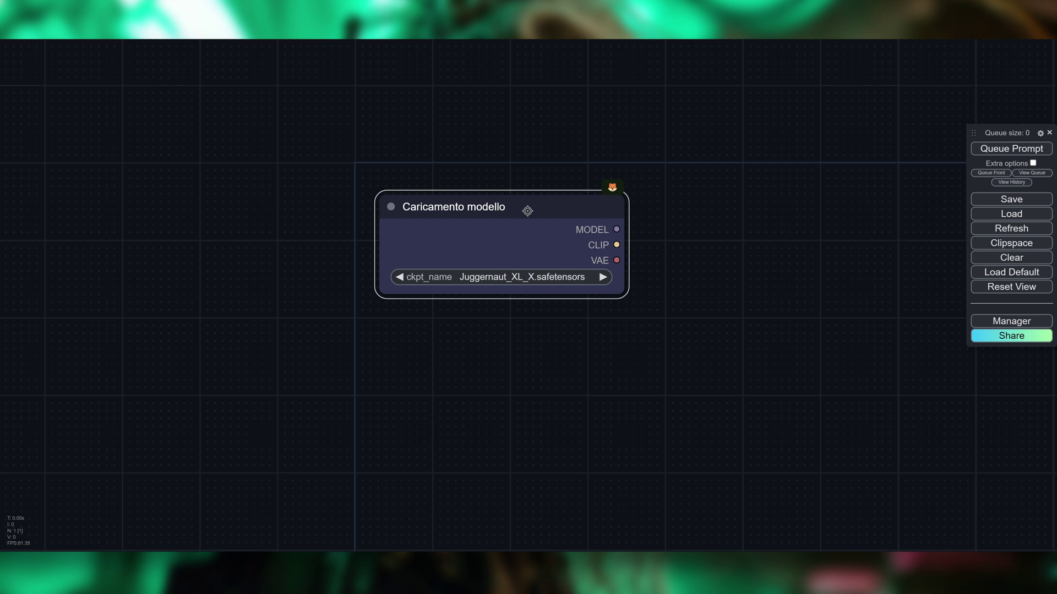
drag(519, 210, 508, 224)
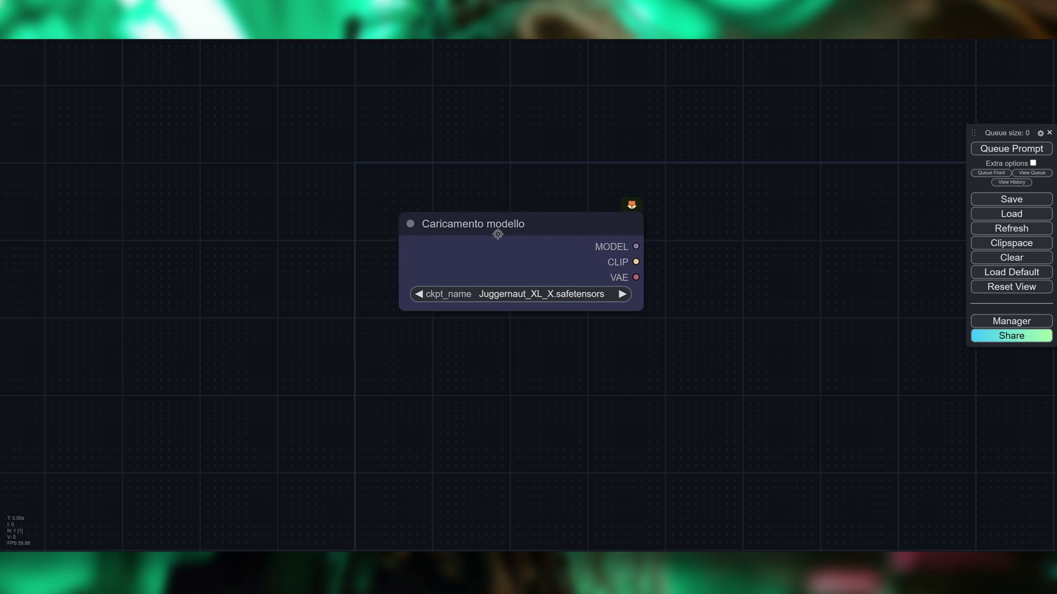
Add a Note node beneath the "Caricamento modello" node and set its colour to black
double_click(494, 357)
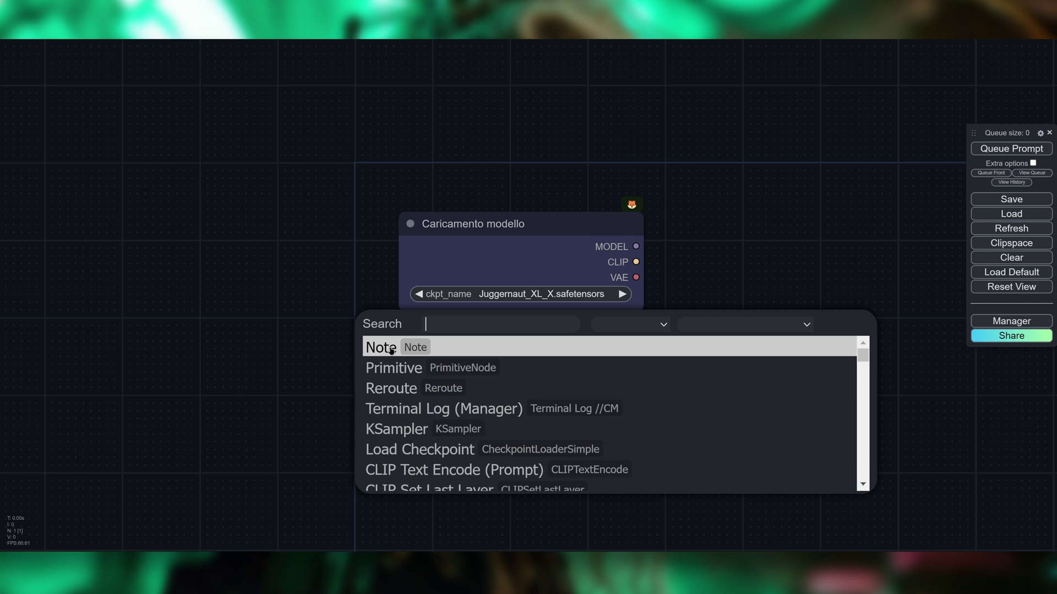
click(449, 349)
drag(561, 348, 467, 342)
right_click(464, 342)
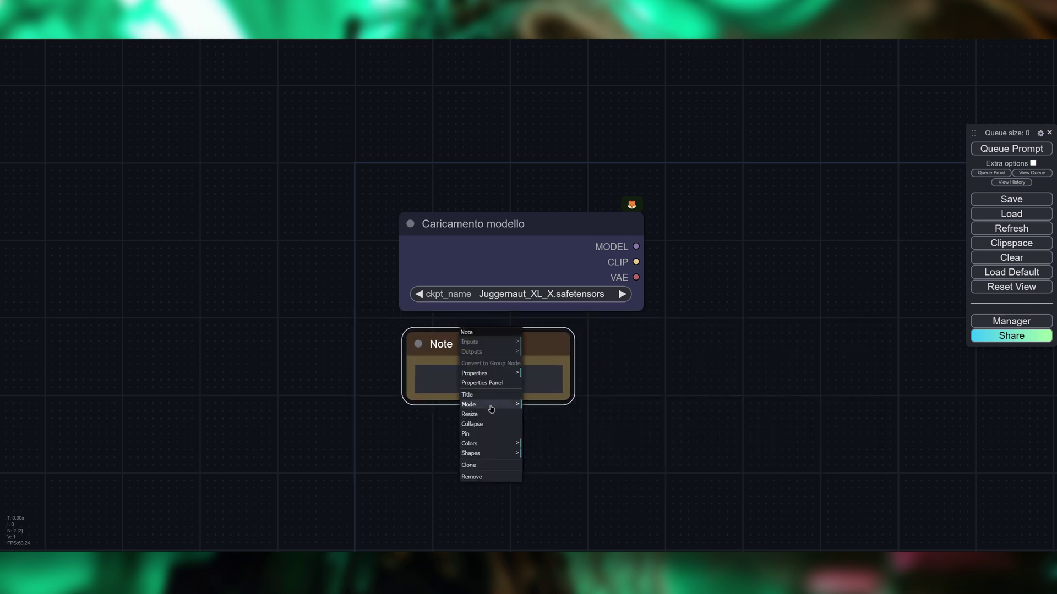
click(492, 444)
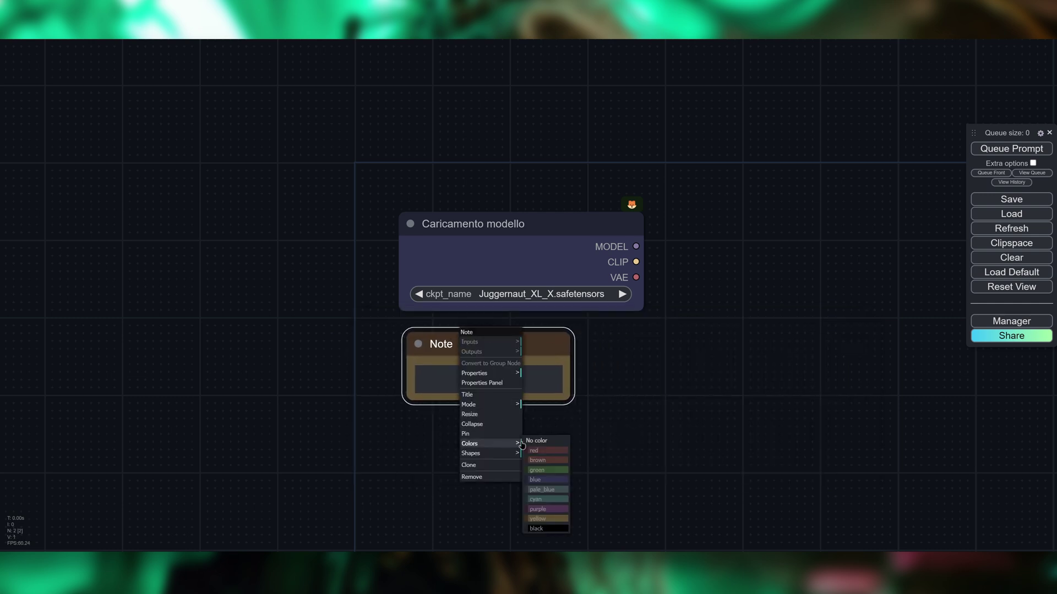
click(548, 532)
Widen the Note node to match the node above it and enter "Caricamento modello" as its text
drag(574, 401, 645, 398)
click(574, 378)
text(Caricamento mod)
click(632, 406)
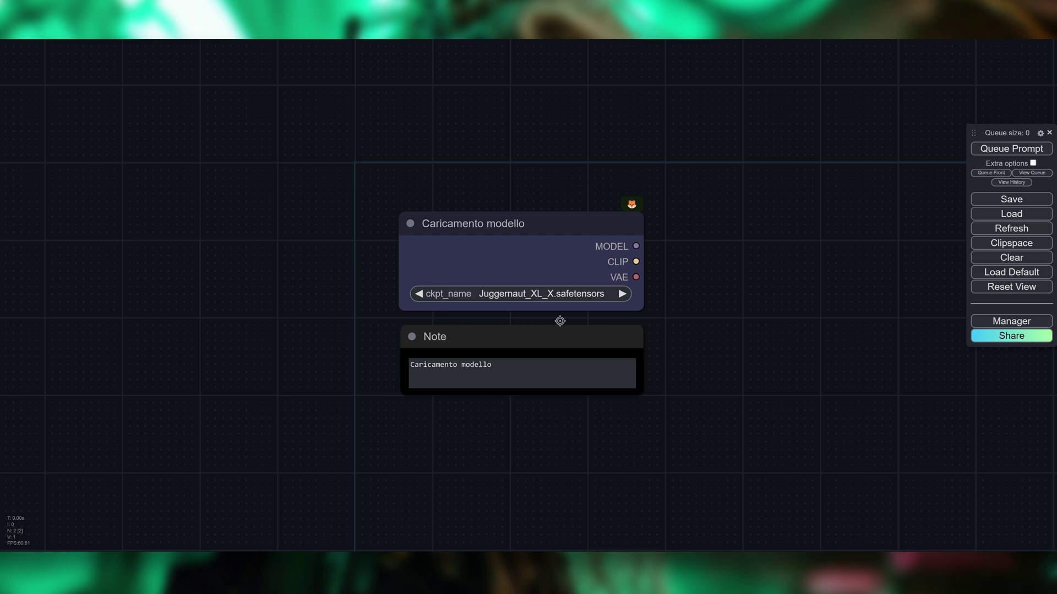
Select the "Caricamento modello" and Note nodes together and move them as a pair on the canvas
drag(703, 342, 410, 155)
drag(537, 427, 508, 425)
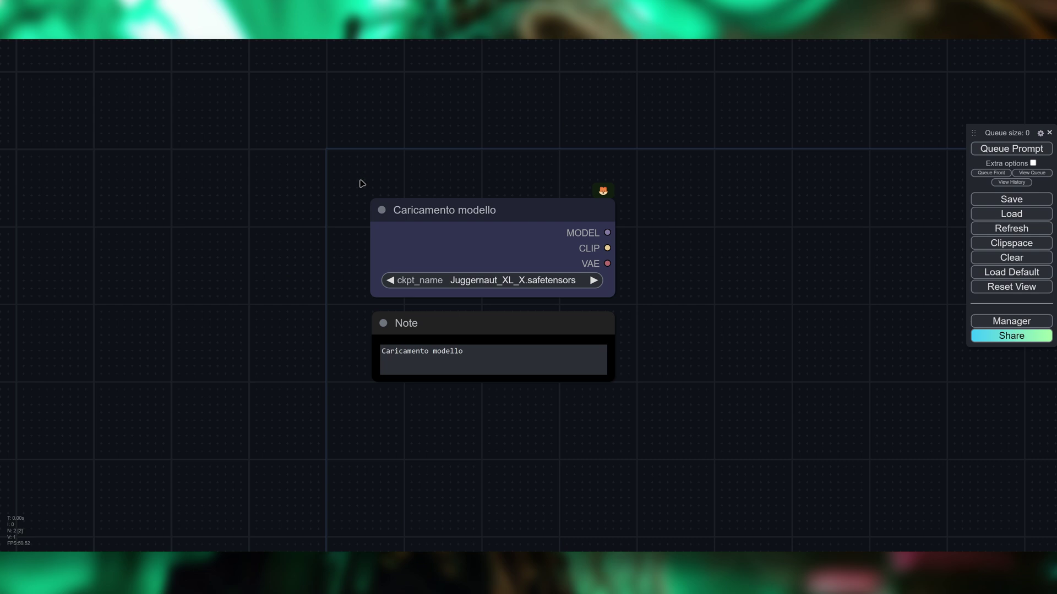
drag(346, 174, 694, 409)
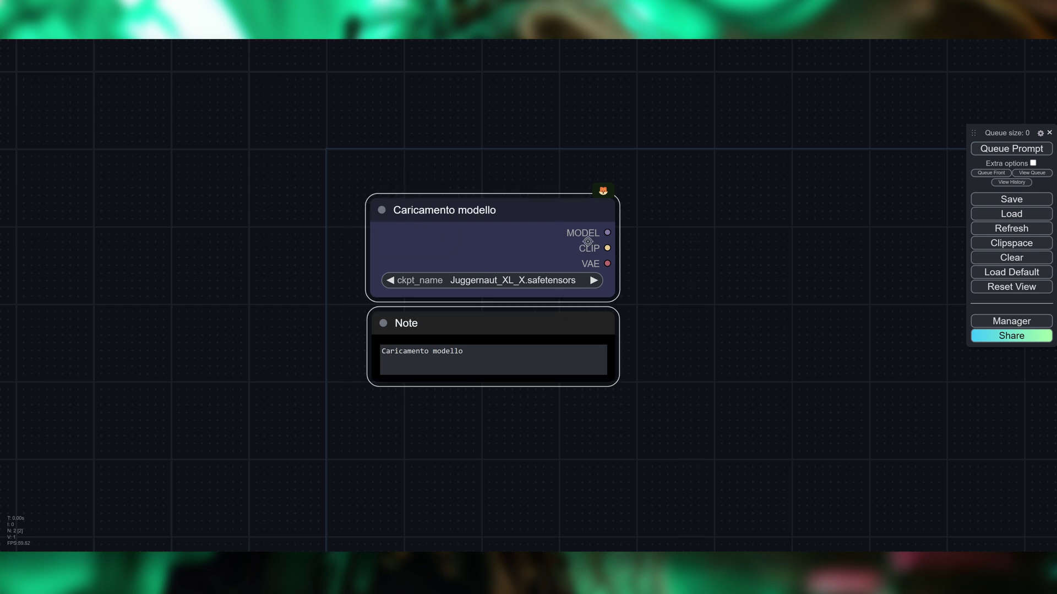
click(520, 205)
drag(520, 204, 466, 224)
click(408, 197)
drag(342, 170, 673, 423)
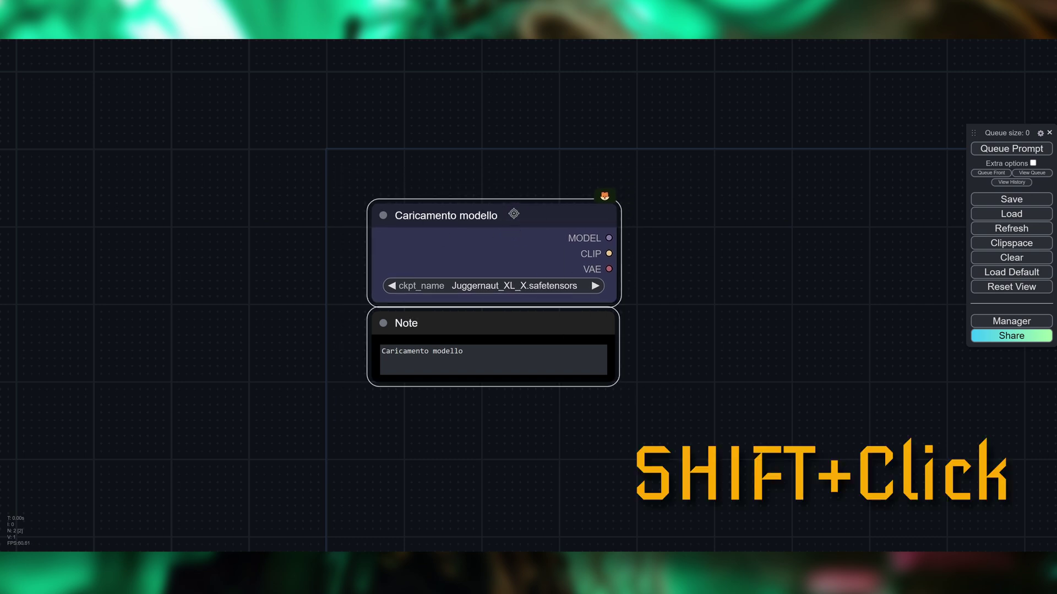
mouse_move(513, 214)
mouse_down()
mouse_move(502, 202)
mouse_move(552, 211)
mouse_move(513, 195)
mouse_move(540, 219)
mouse_move(512, 211)
mouse_up()
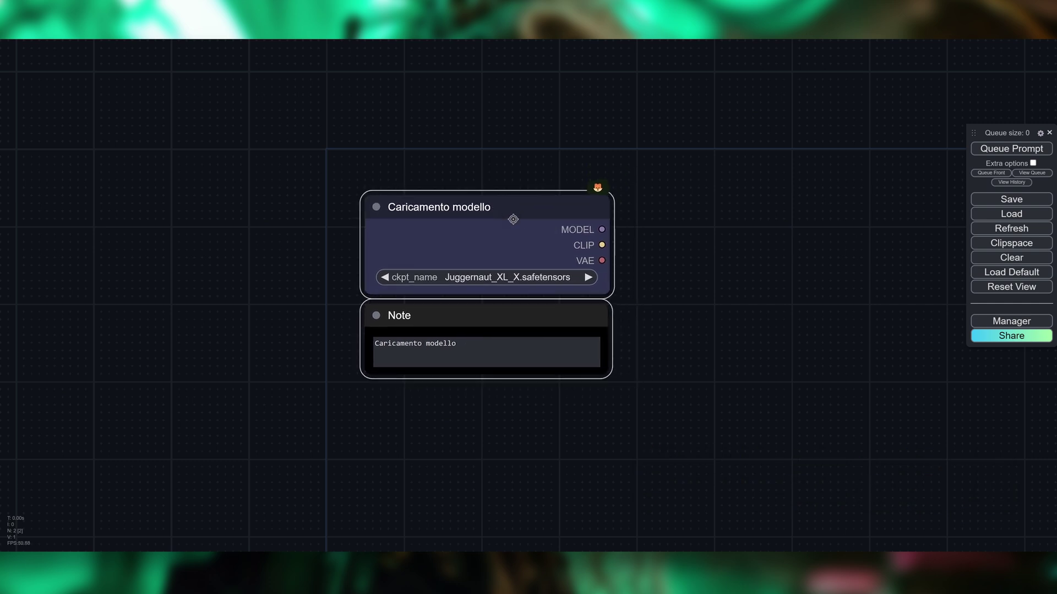
scroll(544, 231, up, 7)
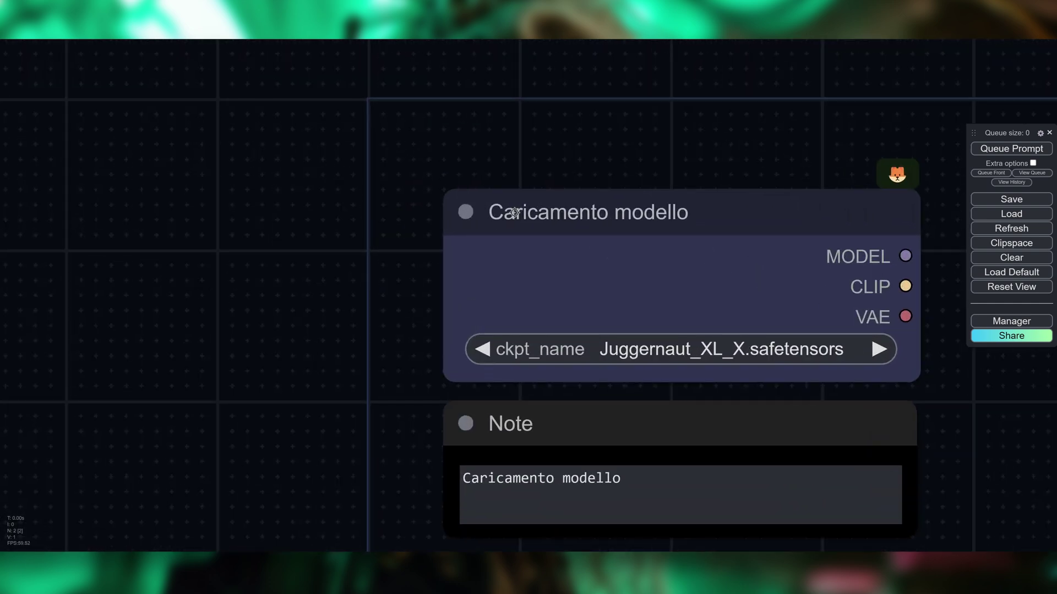
Nudge the "Caricamento modello" node slightly above the Note node, selecting each node in turn
click(517, 223)
drag(503, 215, 504, 210)
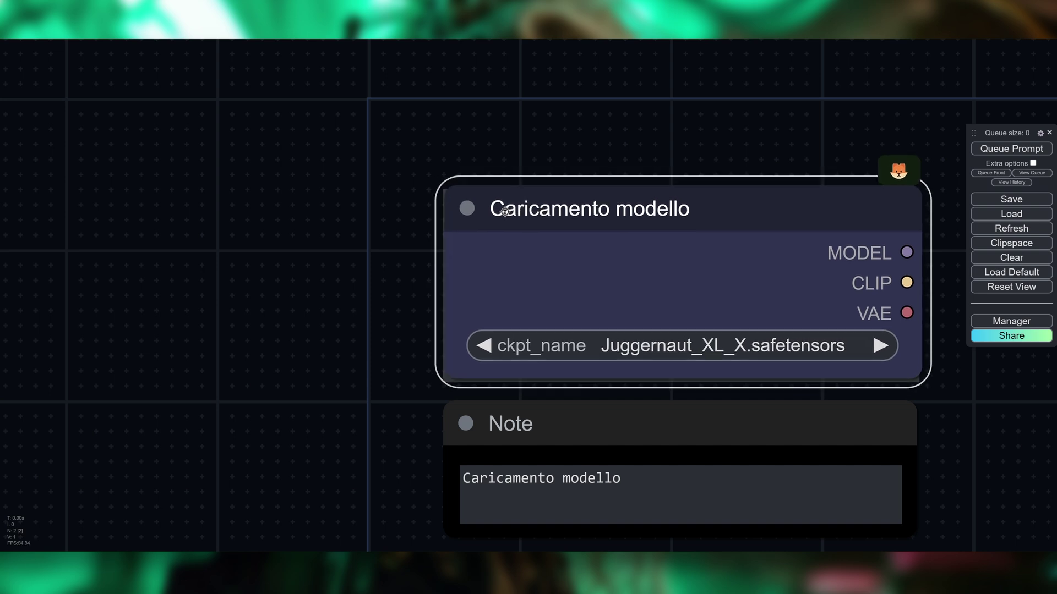
click(401, 389)
drag(401, 389, 412, 336)
click(485, 352)
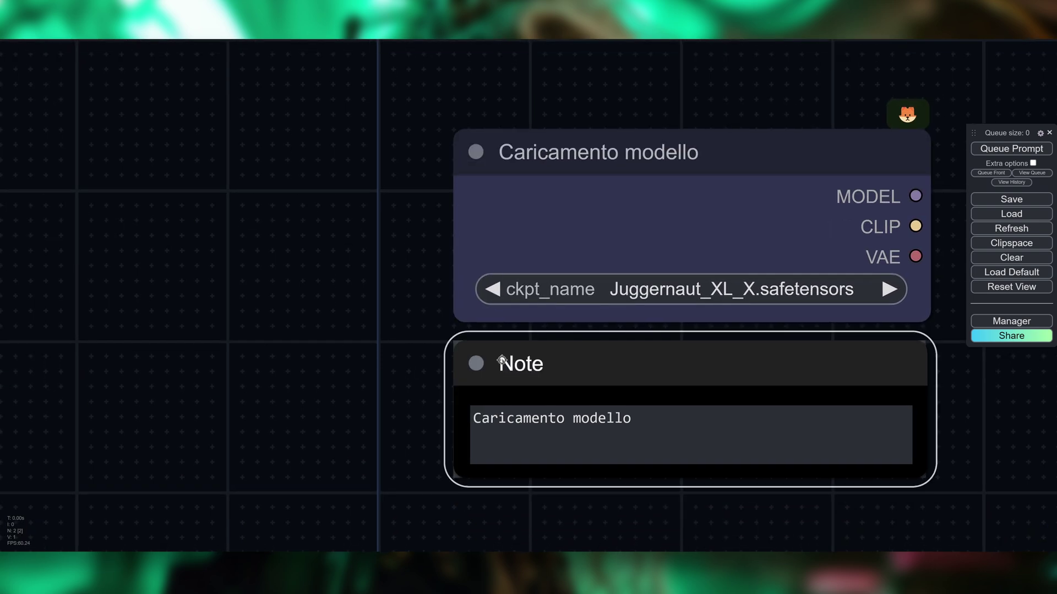
click(413, 284)
Put the "Caricamento modello" and Note nodes into one new group and move the group on the canvas
scroll(413, 283, down, 5)
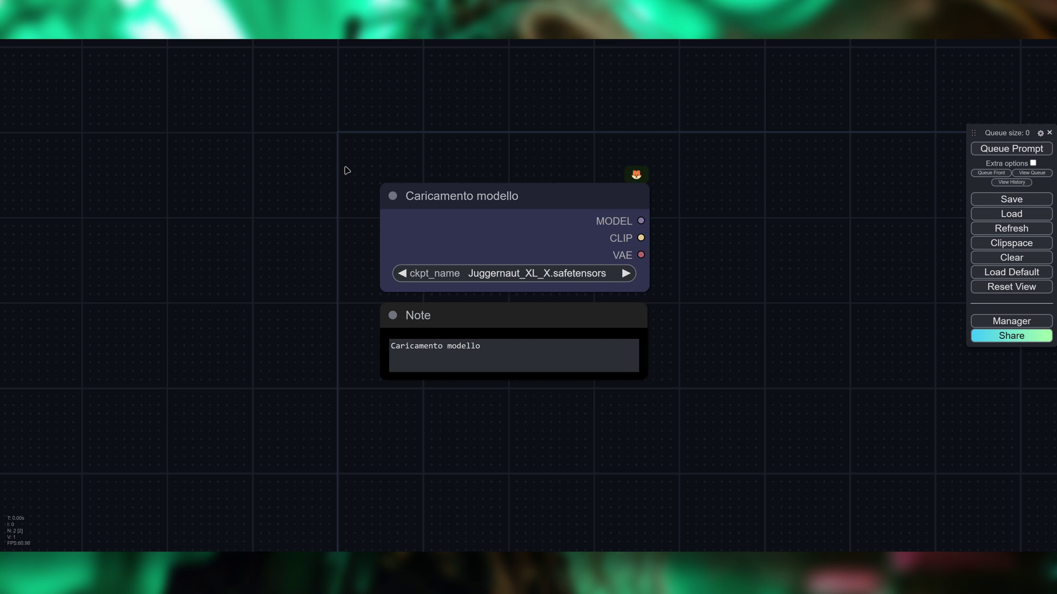
drag(359, 167, 710, 423)
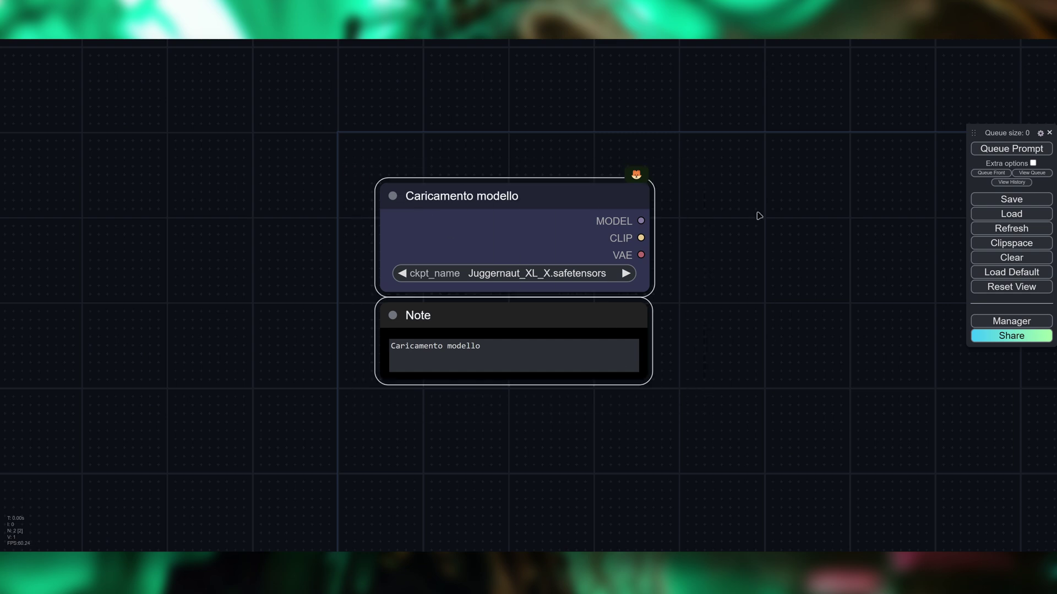
right_click(723, 200)
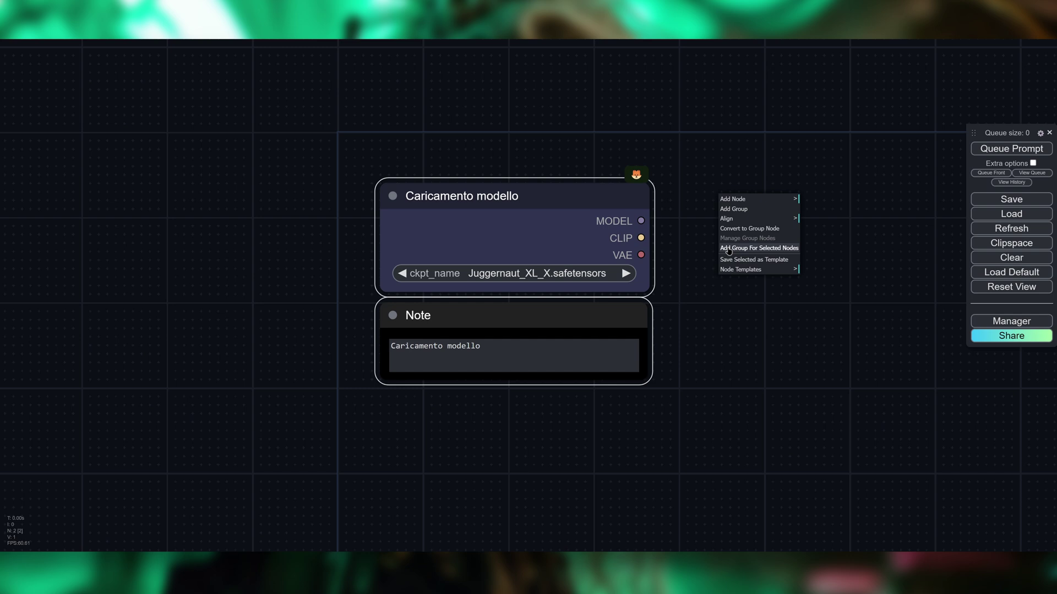
click(758, 252)
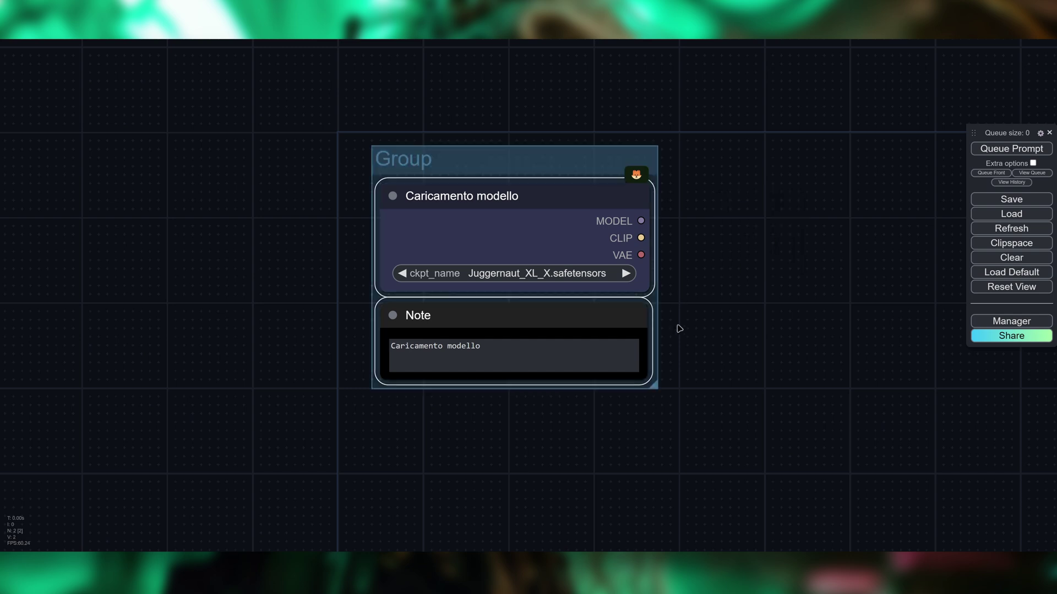
scroll(703, 193, down, 3)
mouse_move(461, 168)
mouse_down()
mouse_move(514, 176)
mouse_move(578, 288)
mouse_move(431, 158)
mouse_move(519, 317)
mouse_move(413, 138)
mouse_move(461, 168)
mouse_up()
drag(716, 209, 719, 224)
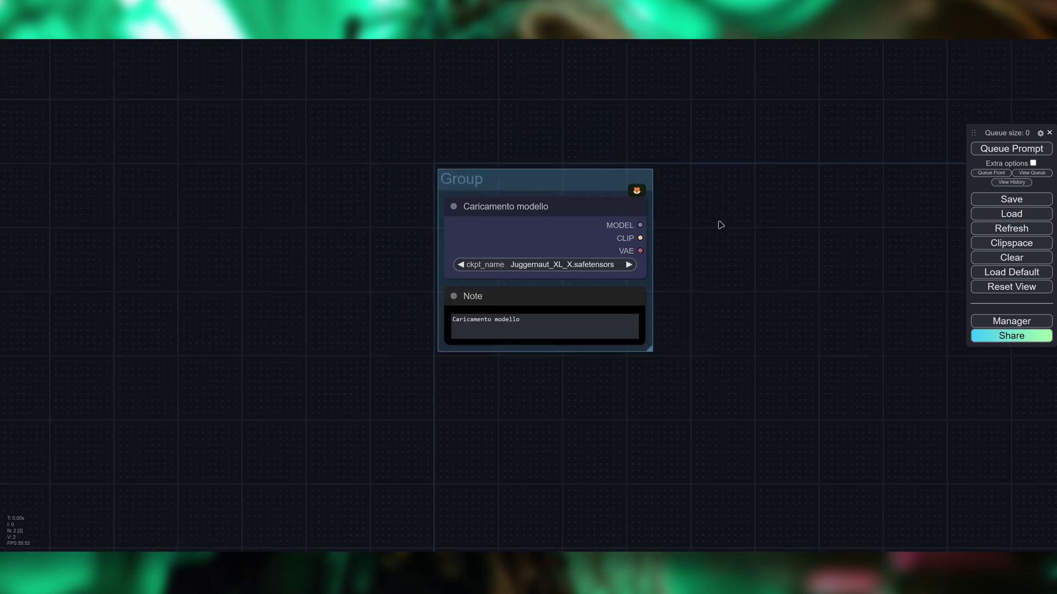
Set the group's title to "Caricamento modello"
scroll(704, 148, up, 2)
right_click(436, 181)
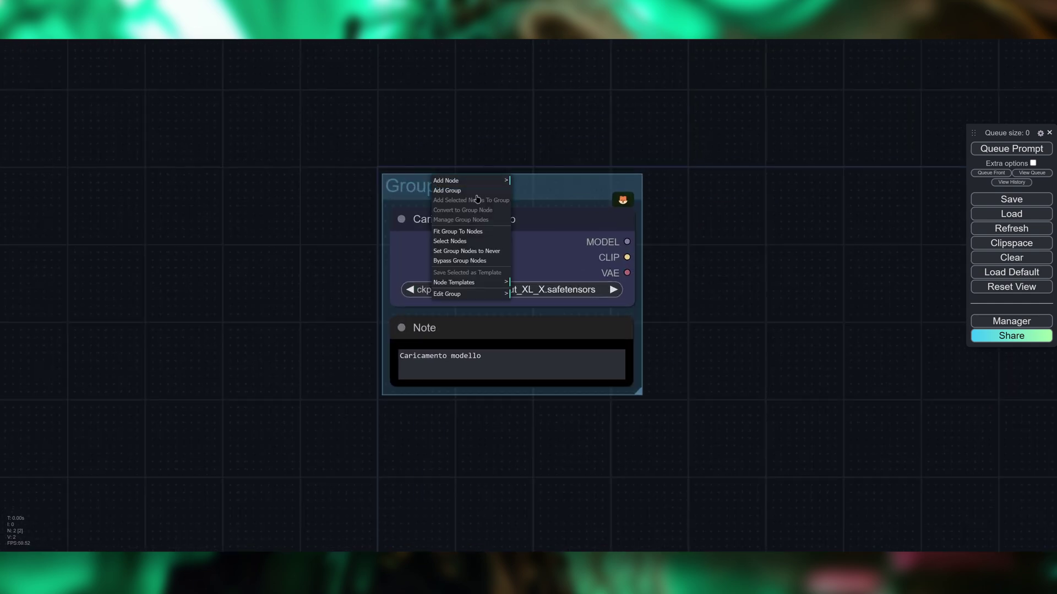
click(443, 295)
click(537, 297)
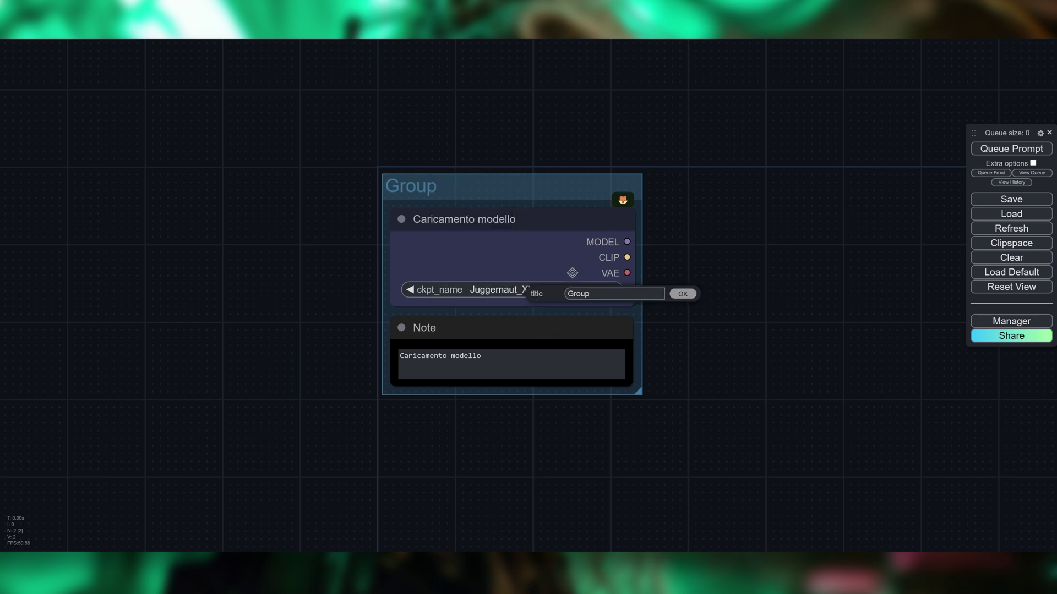
text(Caricamento modello)
key(Return)
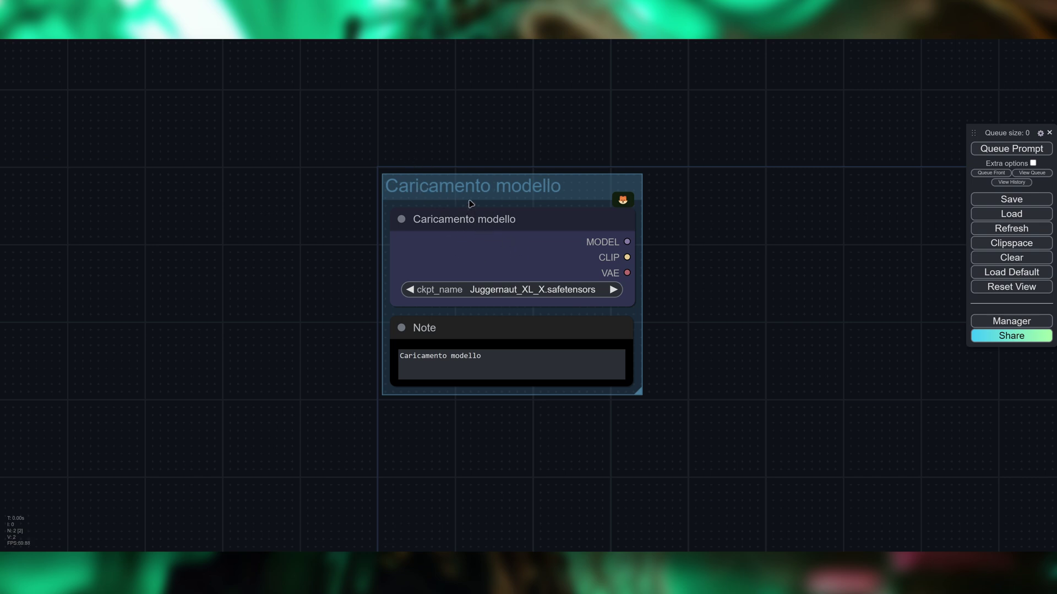
Set the colour of the "Caricamento modello" group to red
right_click(523, 204)
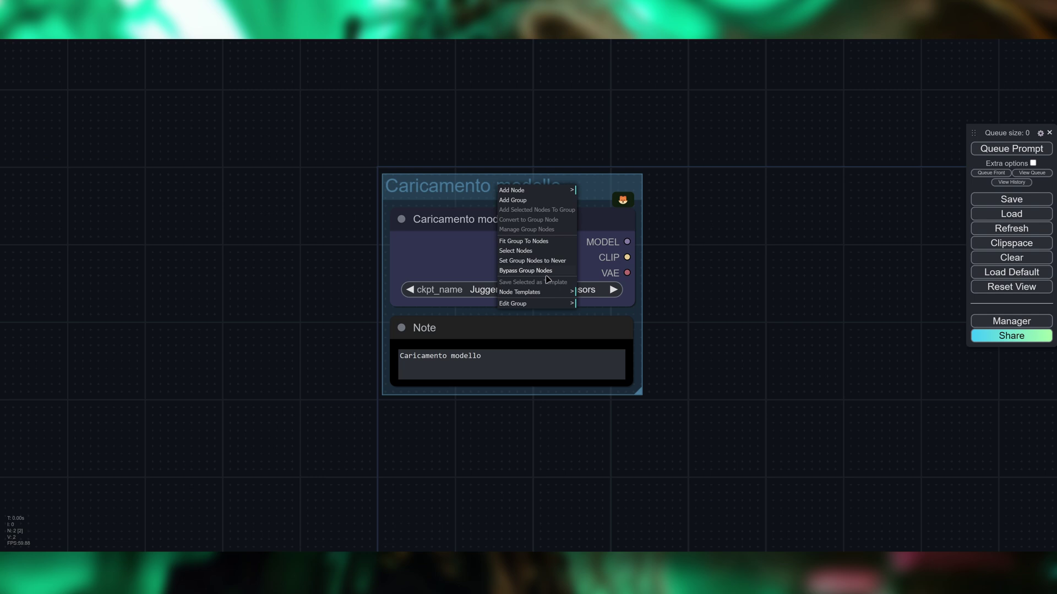
click(541, 303)
click(591, 314)
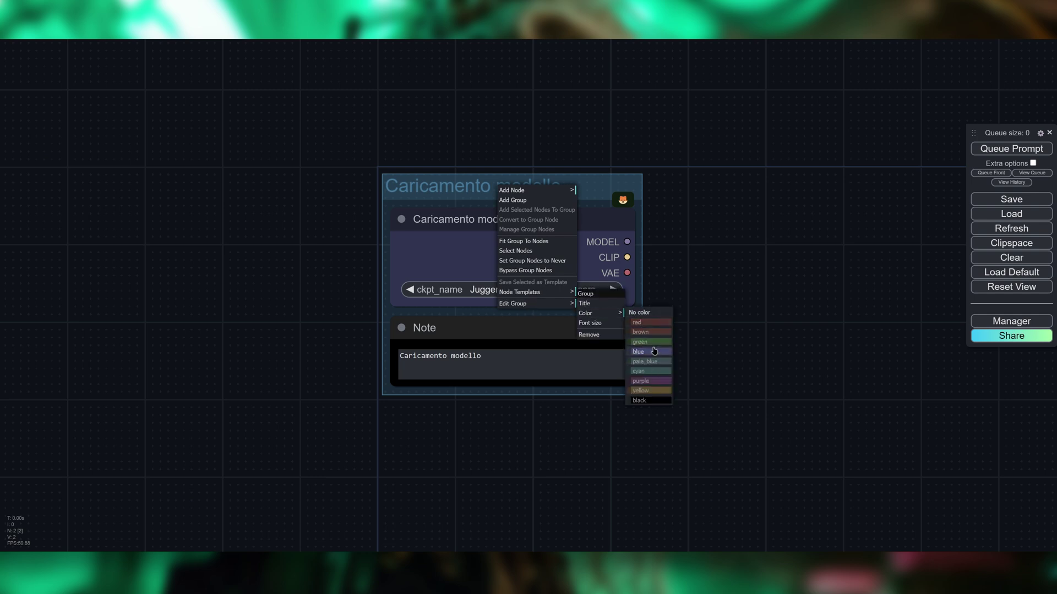
click(648, 322)
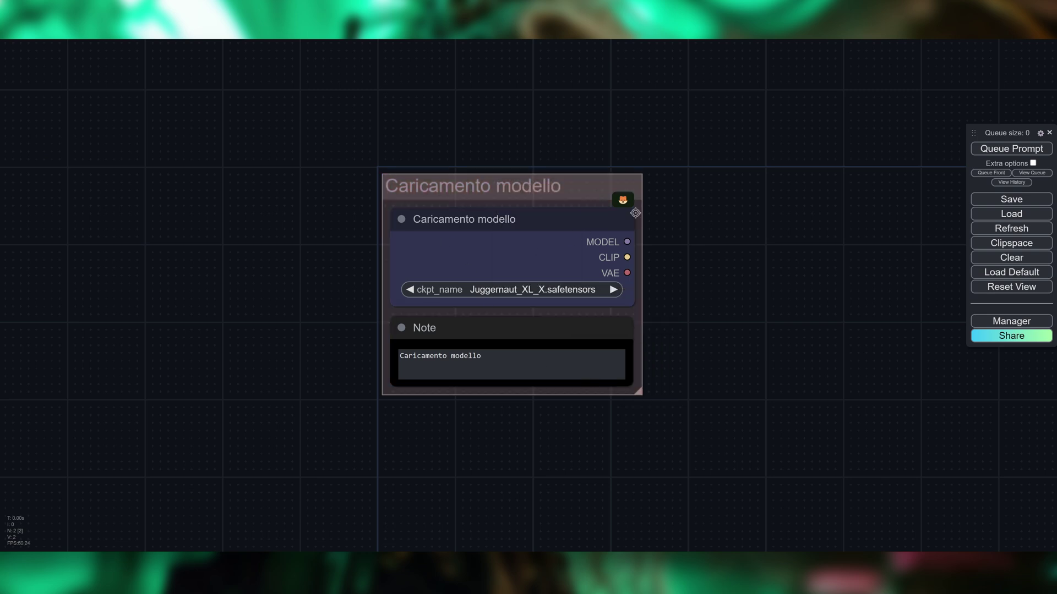
drag(606, 258, 494, 244)
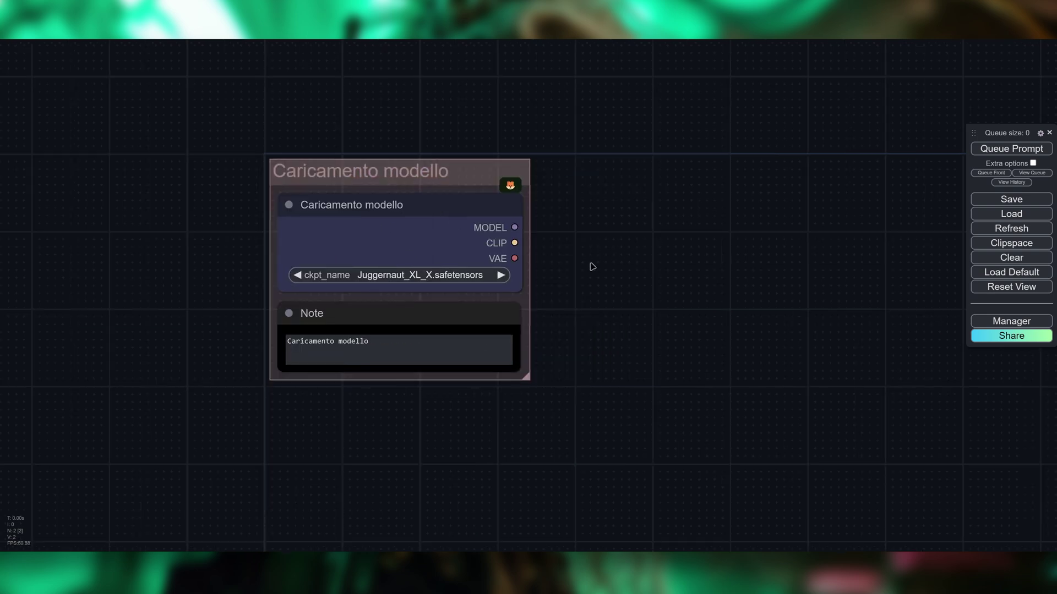
scroll(587, 267, down, 3)
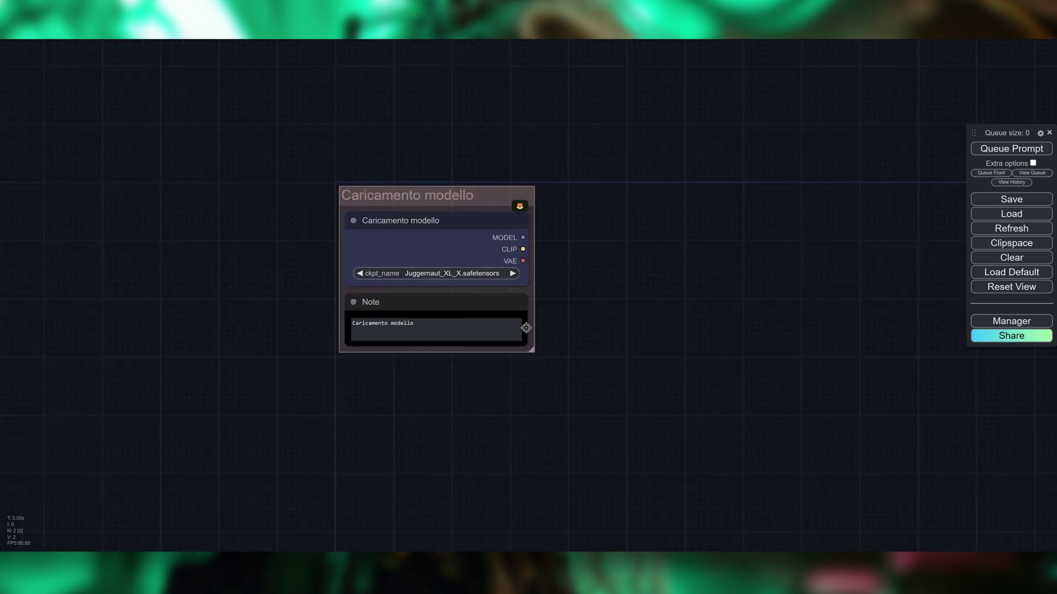
drag(622, 318, 625, 293)
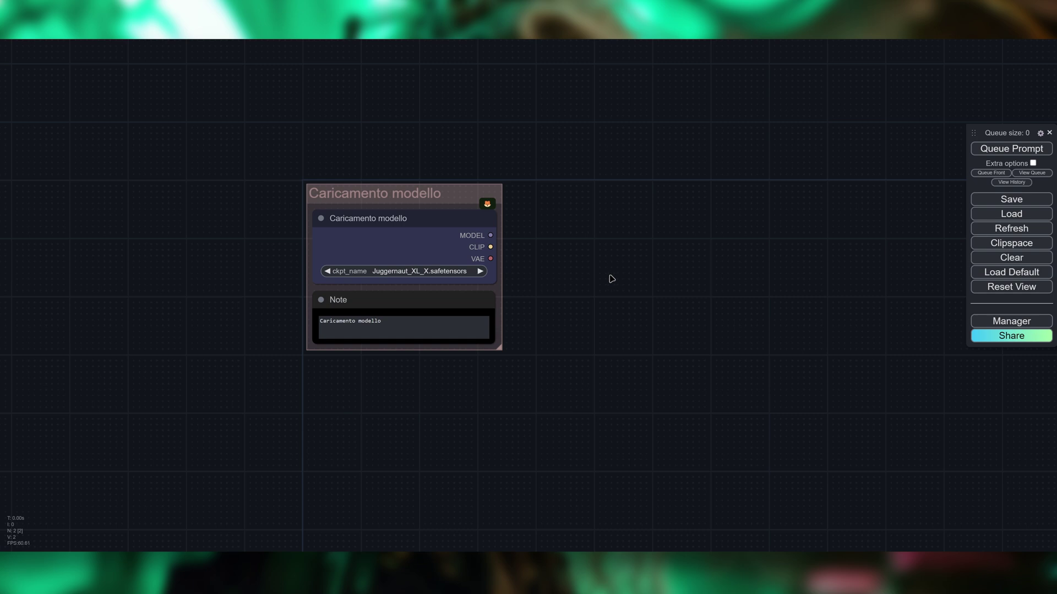
drag(569, 269, 540, 288)
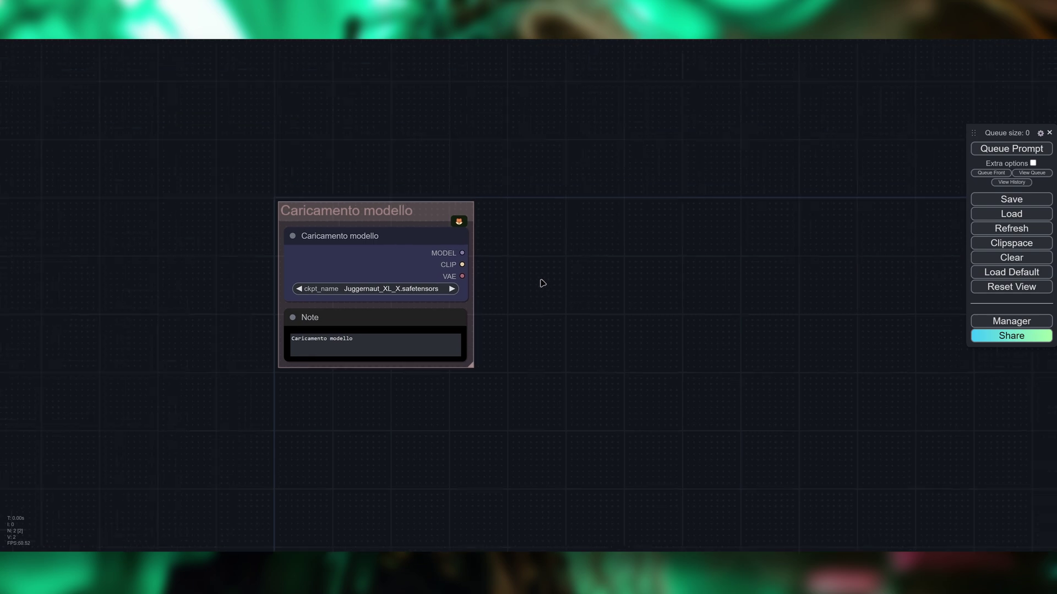
scroll(545, 259, up, 3)
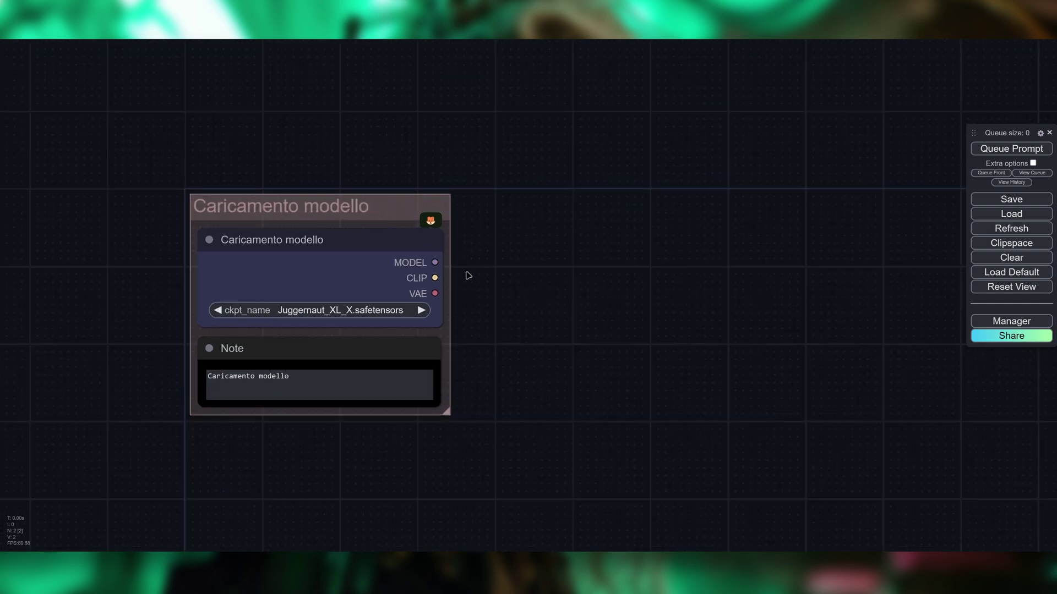
double_click(557, 260)
scroll(585, 322, down, 1)
scroll(585, 322, down, 2)
scroll(581, 341, up, 3)
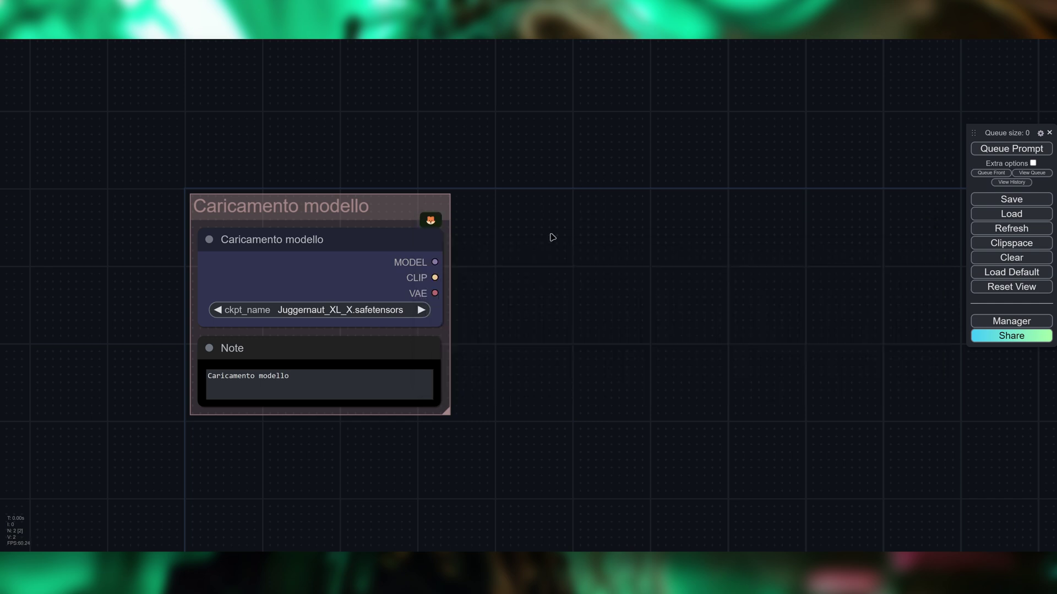
right_click(552, 237)
click(567, 235)
drag(550, 252, 502, 239)
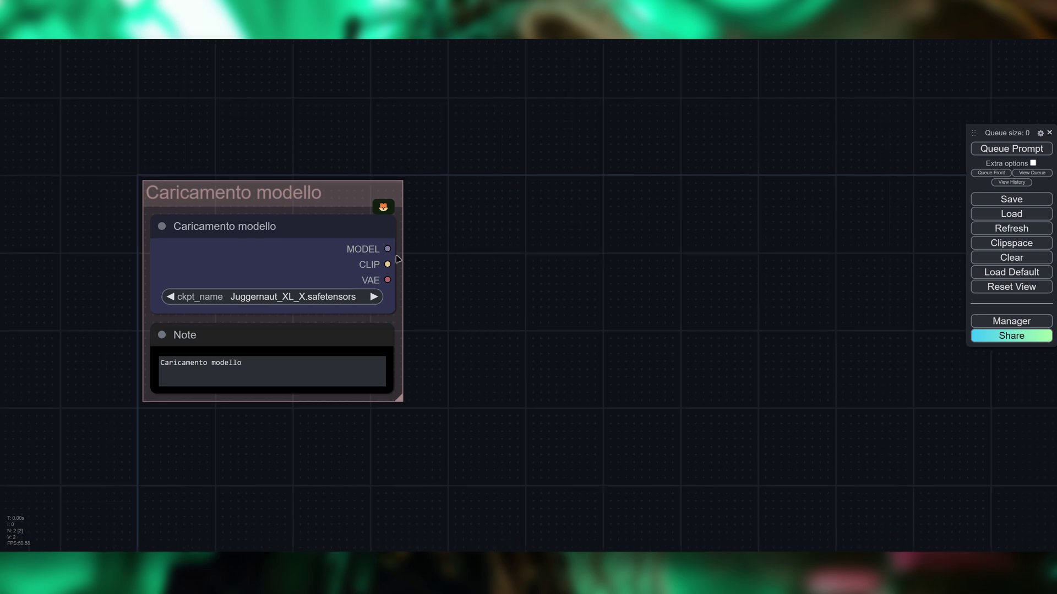
Add a CLIPTextEncode node wired to the CLIP output of the "Caricamento modello" node, placed beside the group
drag(387, 264, 576, 241)
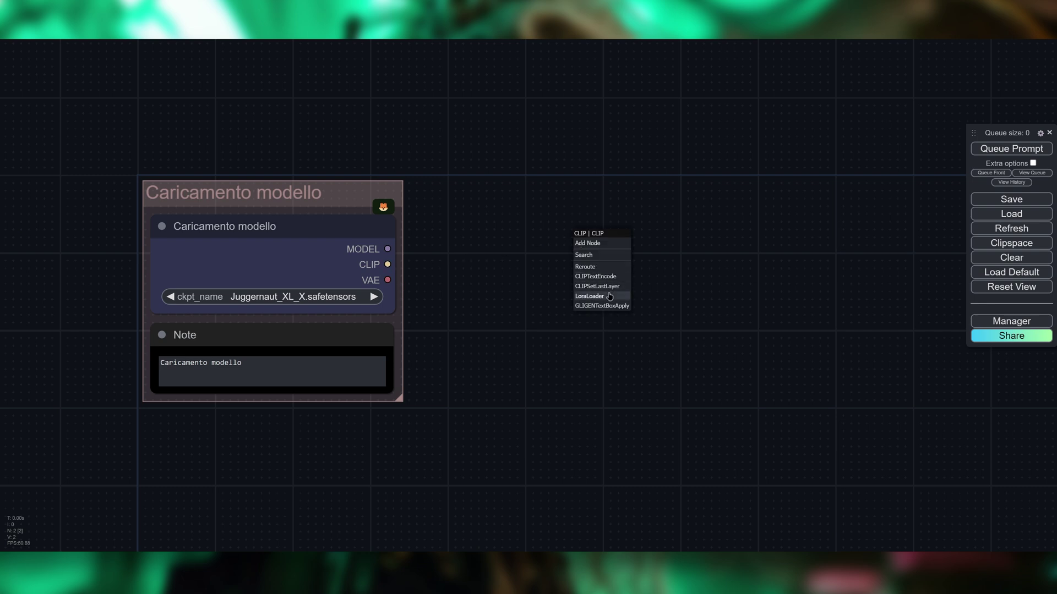
click(594, 282)
drag(552, 280, 498, 271)
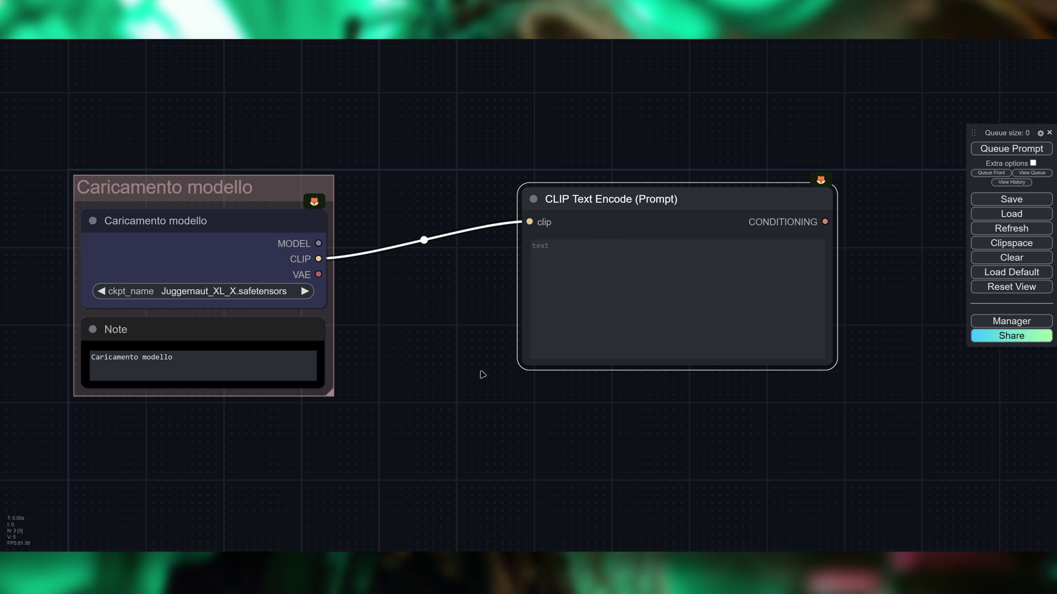
Duplicate the CLIP Text Encode node together with its CLIP connection and place the copy beneath the original
drag(483, 375, 492, 332)
key(ctrl+c)
key(ctrl+shift+v)
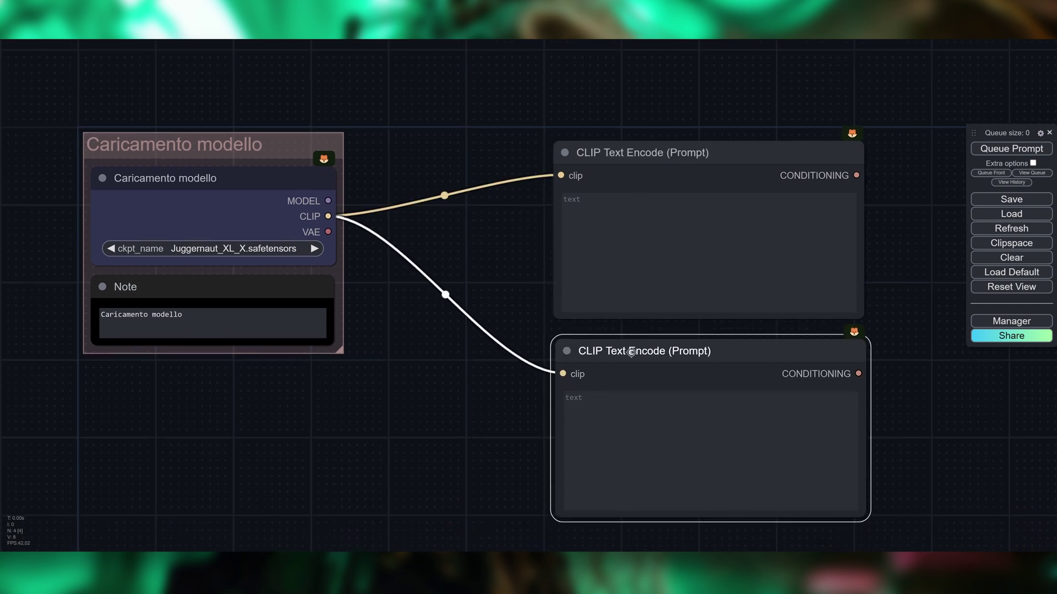
drag(517, 231, 421, 221)
click(628, 143)
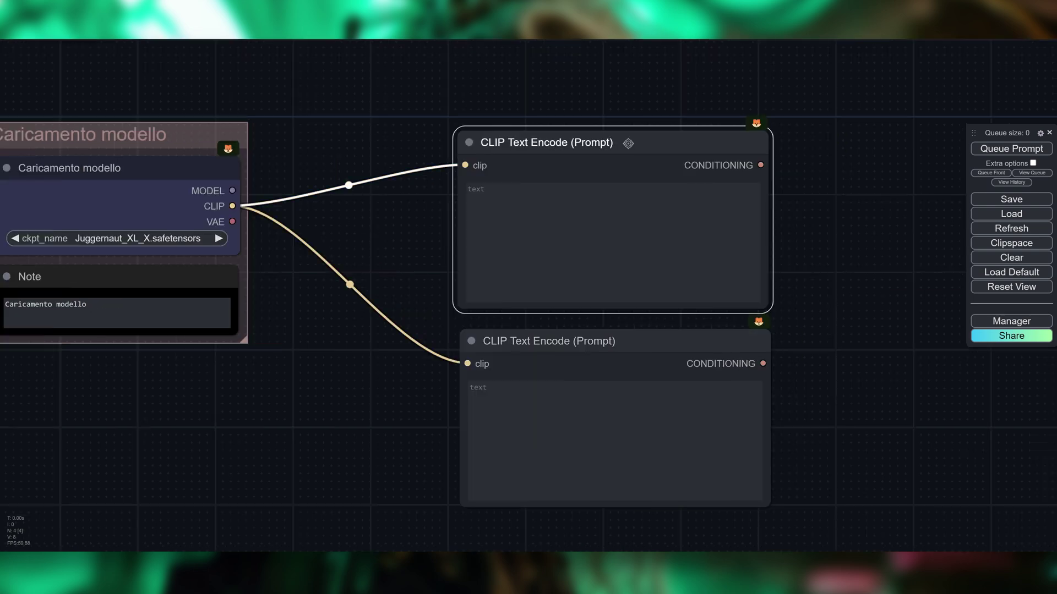
click(587, 334)
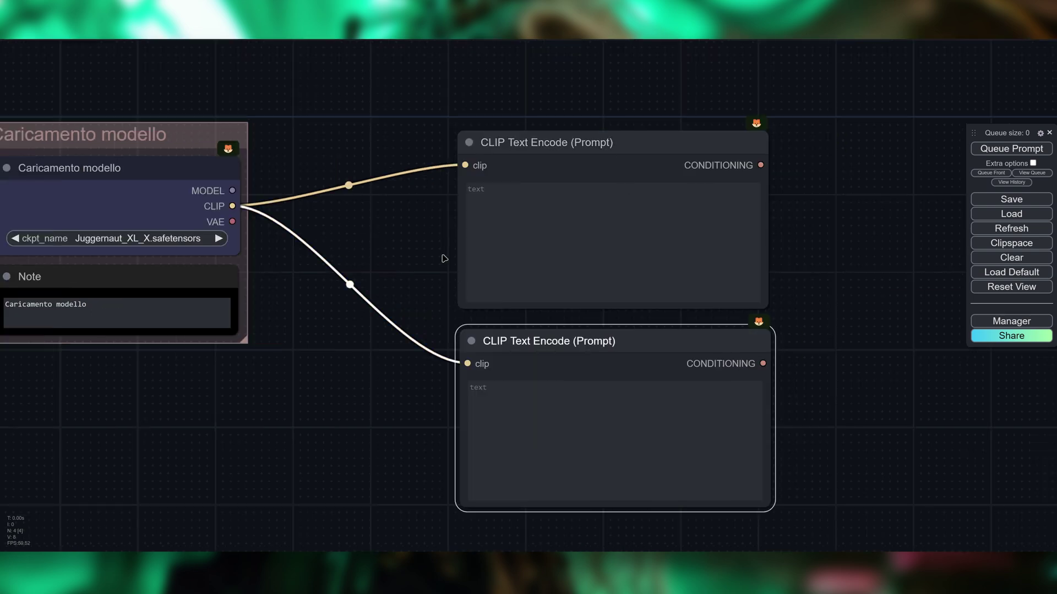
Go through the text fields of both CLIP Text Encode nodes and keep the nodes lined up one above the other
drag(428, 261, 481, 226)
click(714, 386)
click(681, 229)
click(655, 421)
click(671, 225)
drag(704, 154, 707, 152)
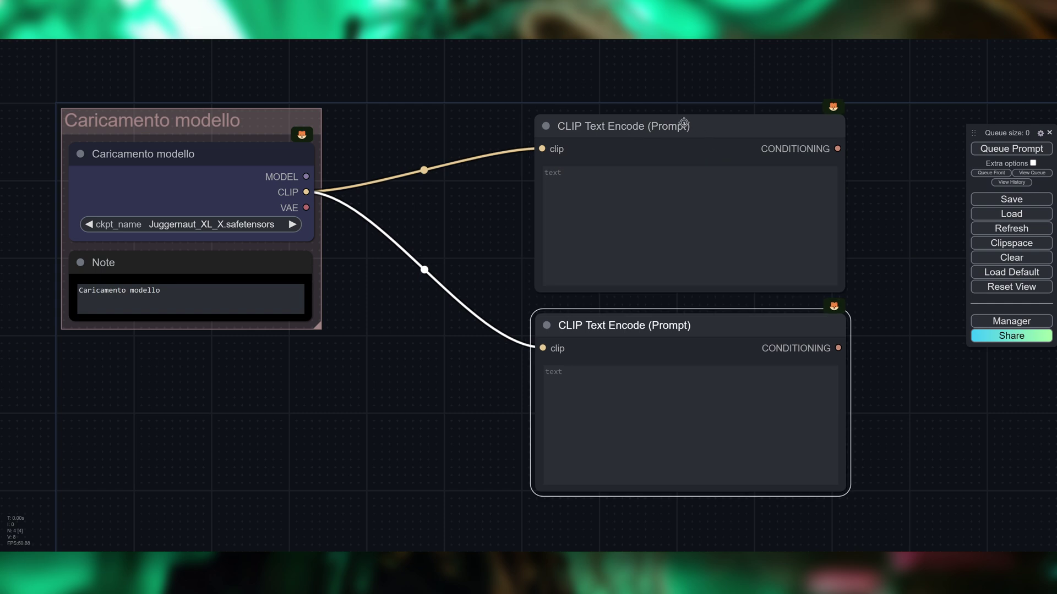
Colour the upper CLIP Text Encode node green and the lower one red
right_click(699, 127)
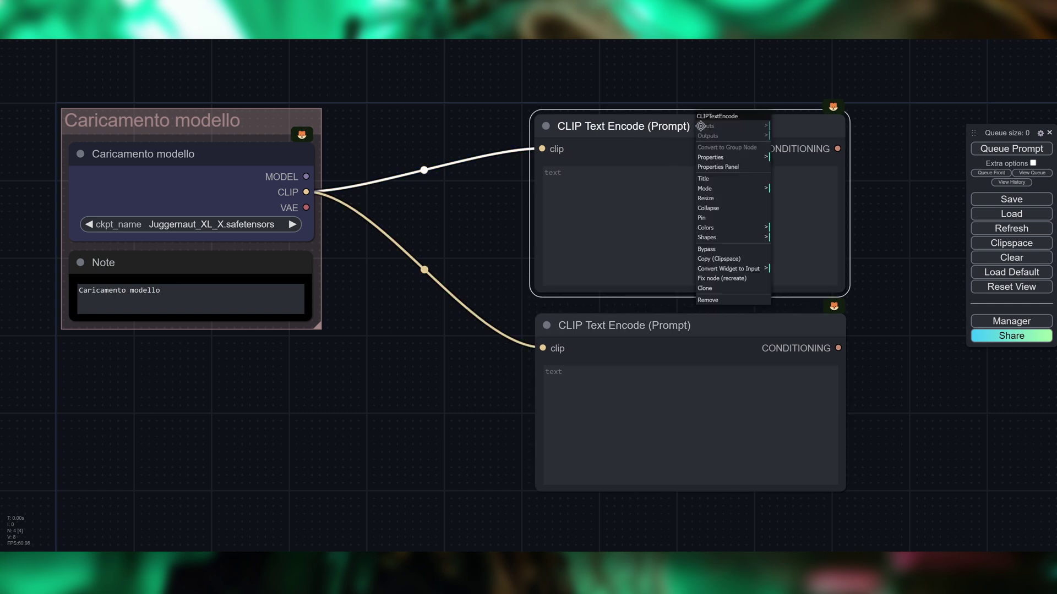
click(727, 228)
click(787, 253)
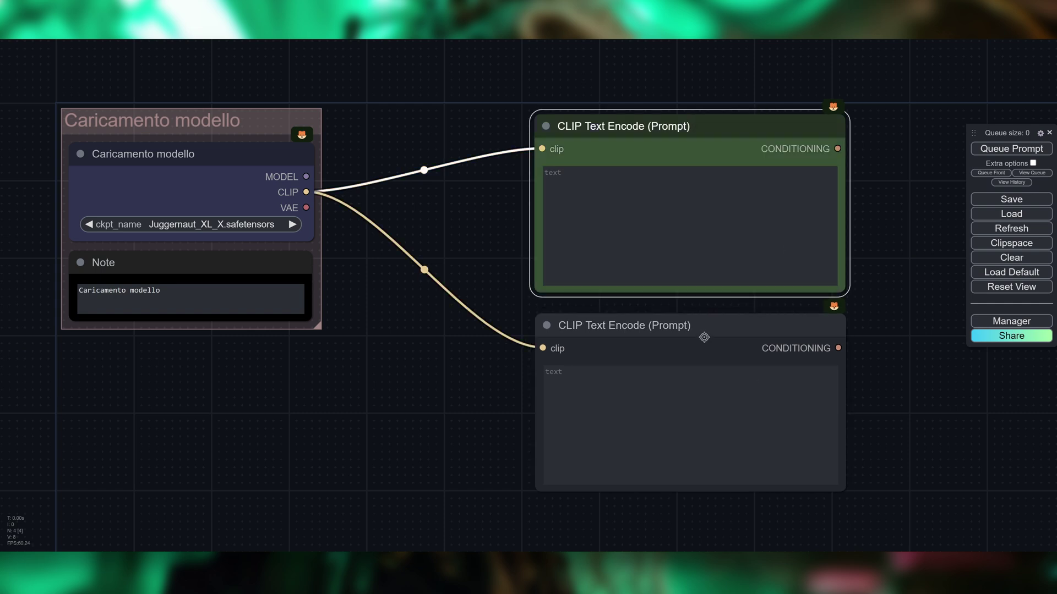
click(709, 325)
right_click(709, 325)
click(713, 427)
click(793, 437)
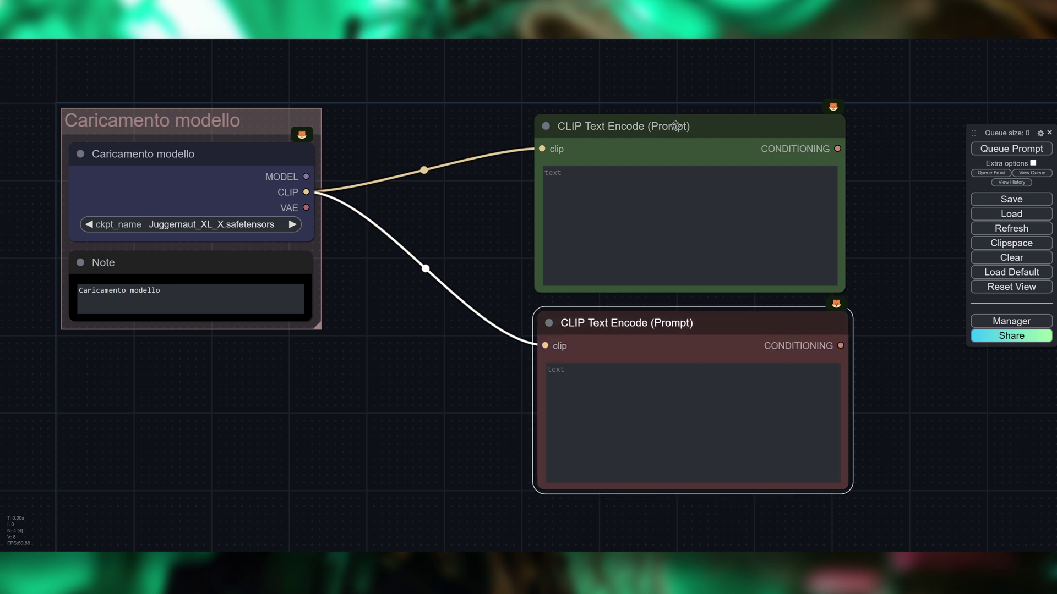
Rename the green node "CLIP Text Encode (Positive)"
click(676, 126)
right_click(676, 126)
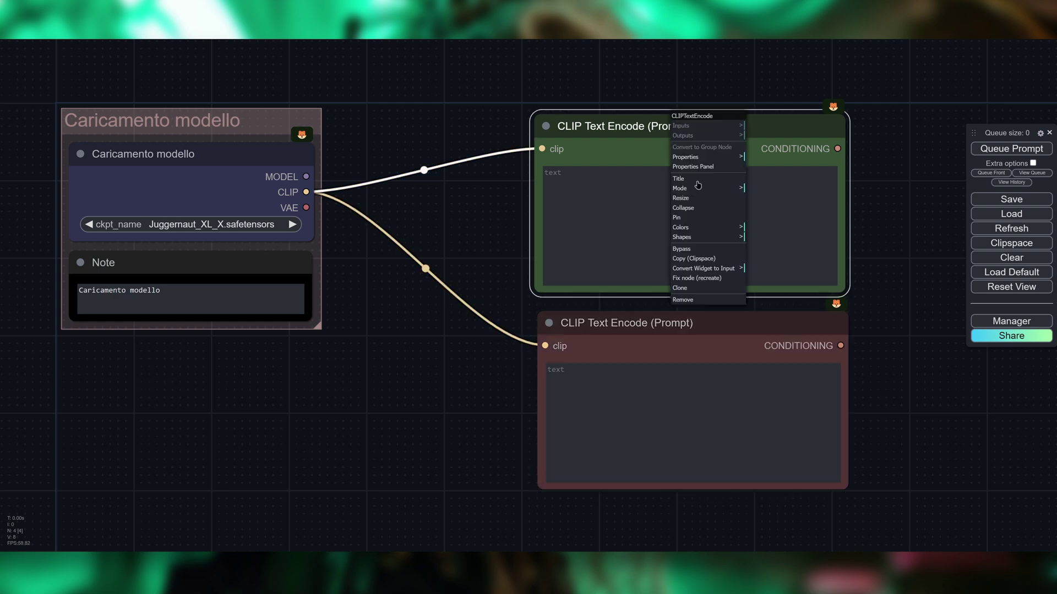
click(699, 182)
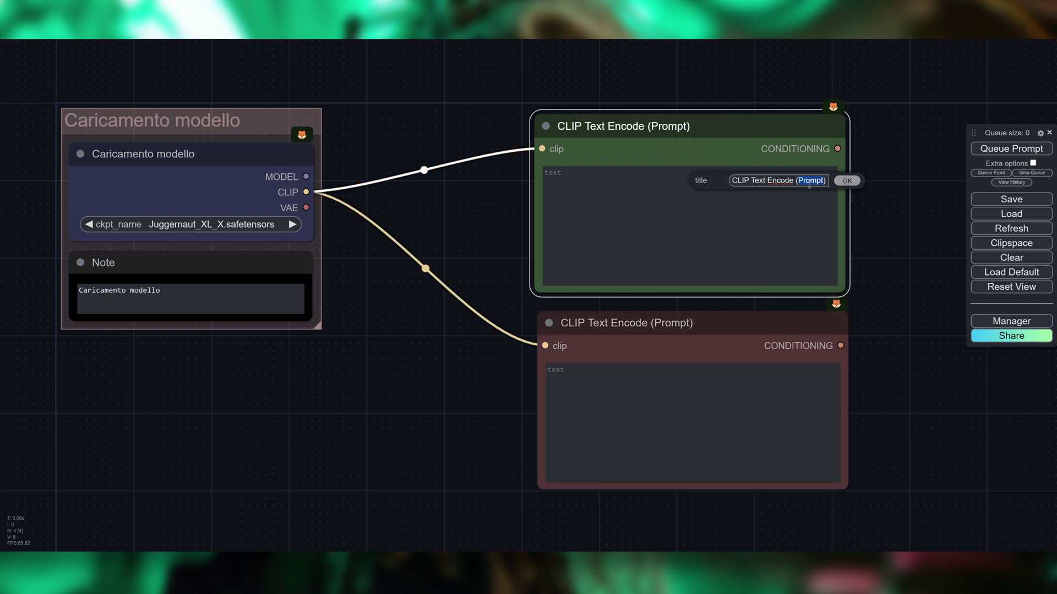
text(Positive)
key(Return)
Rename the red node "CLIP Text Encode (Negative)" and select the text fields of both prompt nodes in turn
right_click(684, 330)
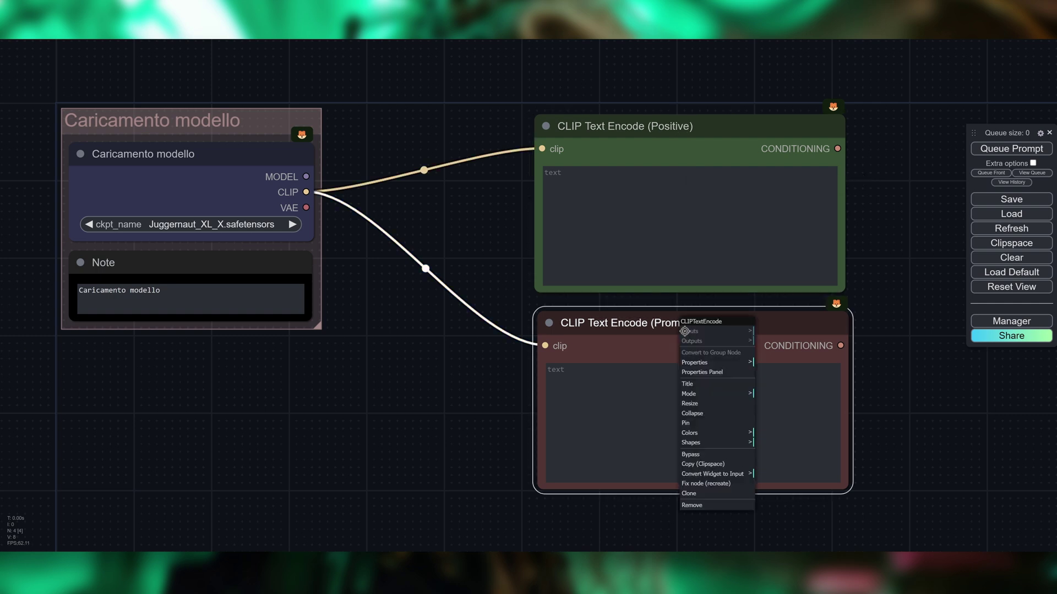
click(689, 384)
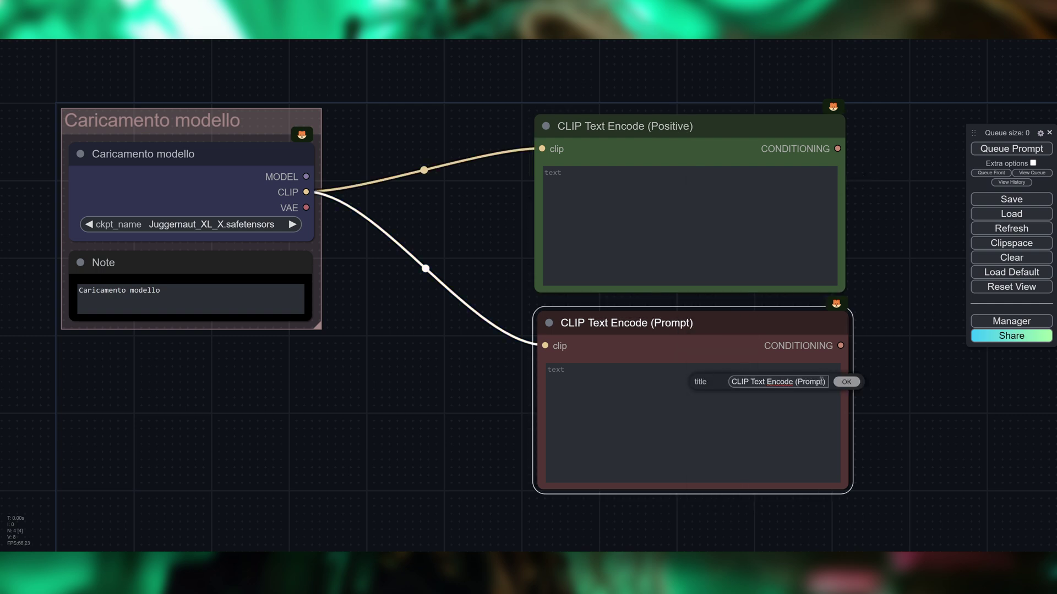
text(Negative)
key(Return)
click(537, 222)
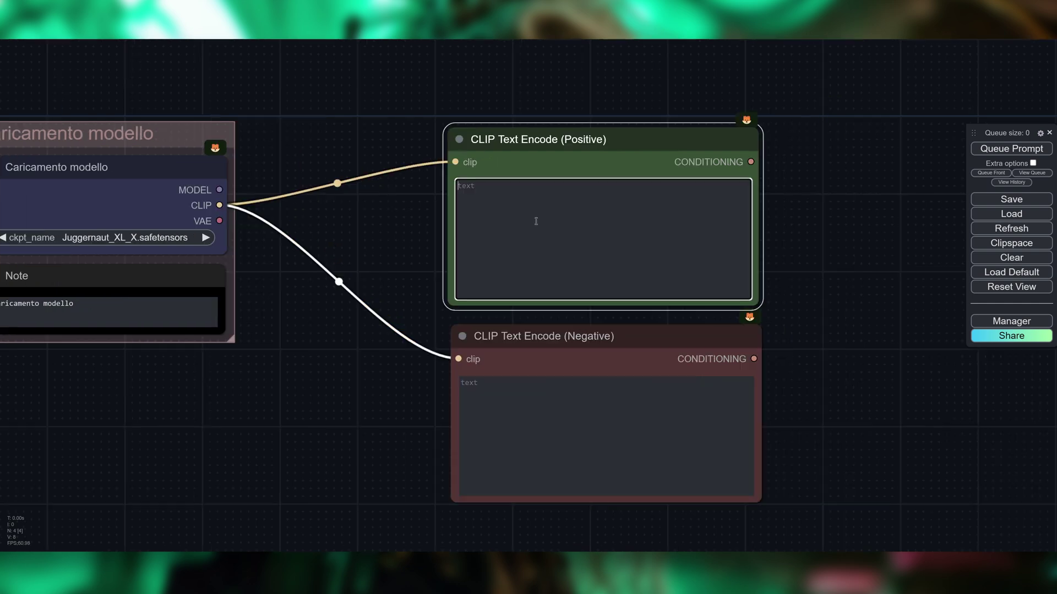
click(523, 436)
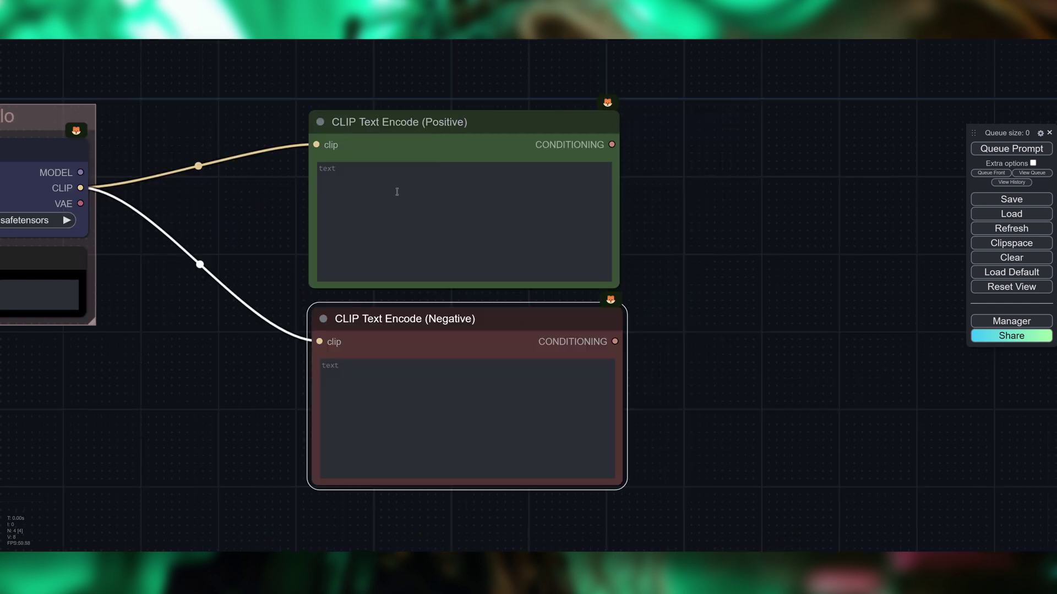
Enter "a photo of a dog" as the positive prompt and "illustration, digital paiting" as the negative prompt
drag(706, 202, 771, 216)
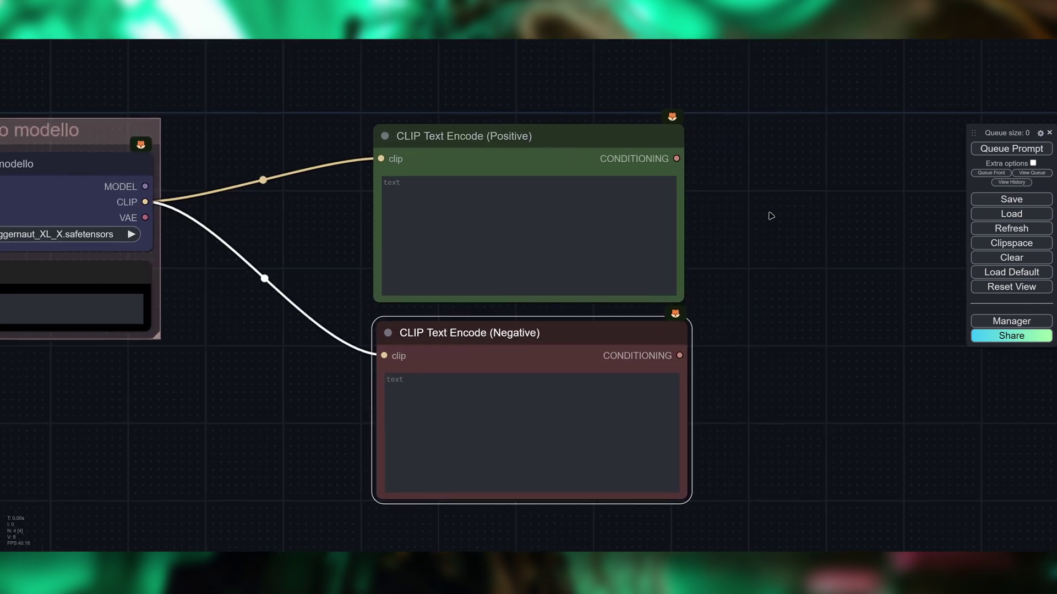
click(492, 232)
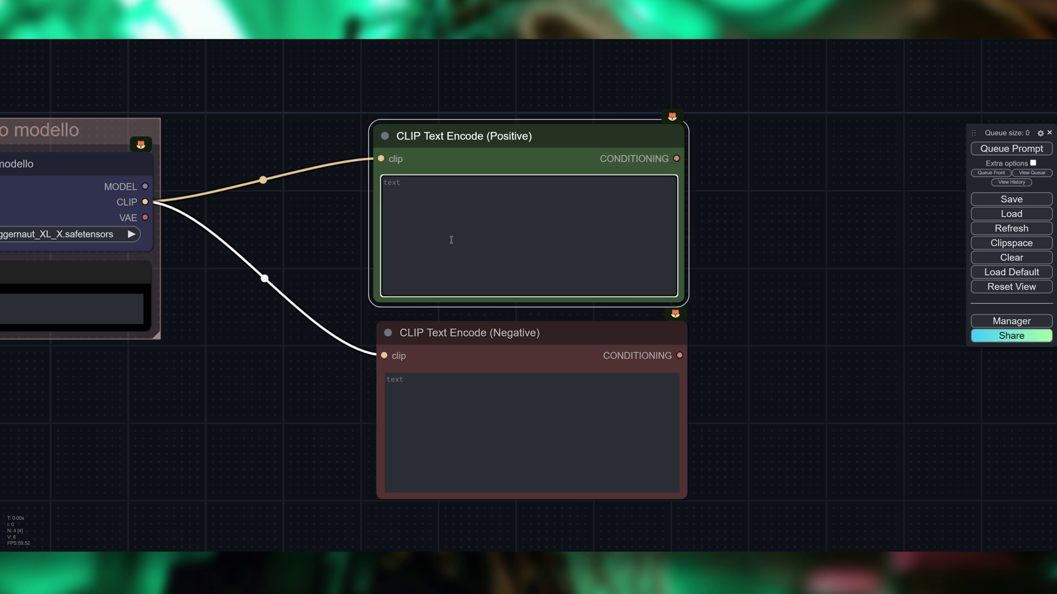
text(a photo of a dog)
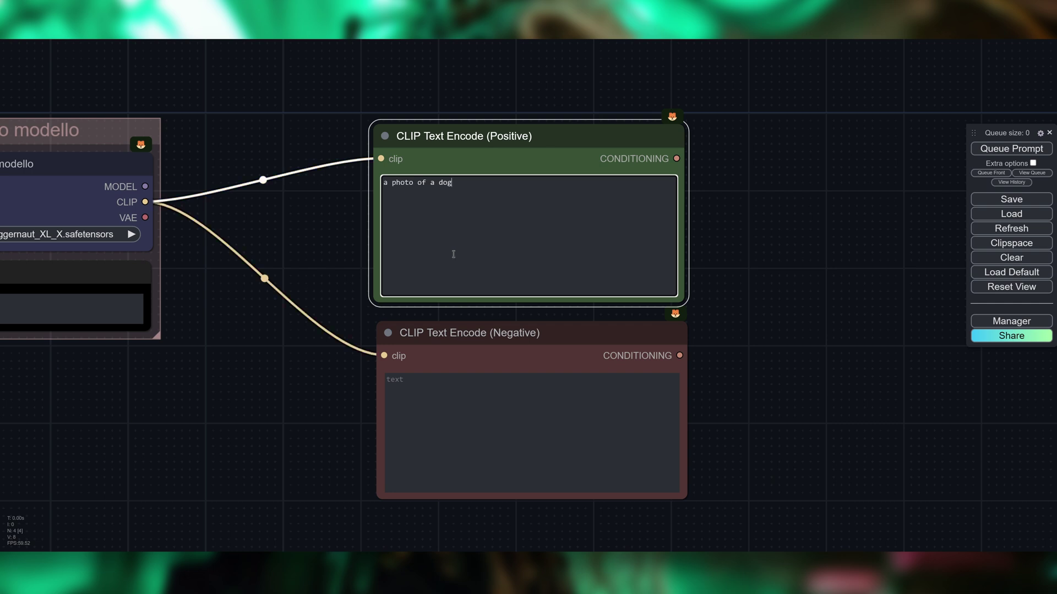
click(474, 396)
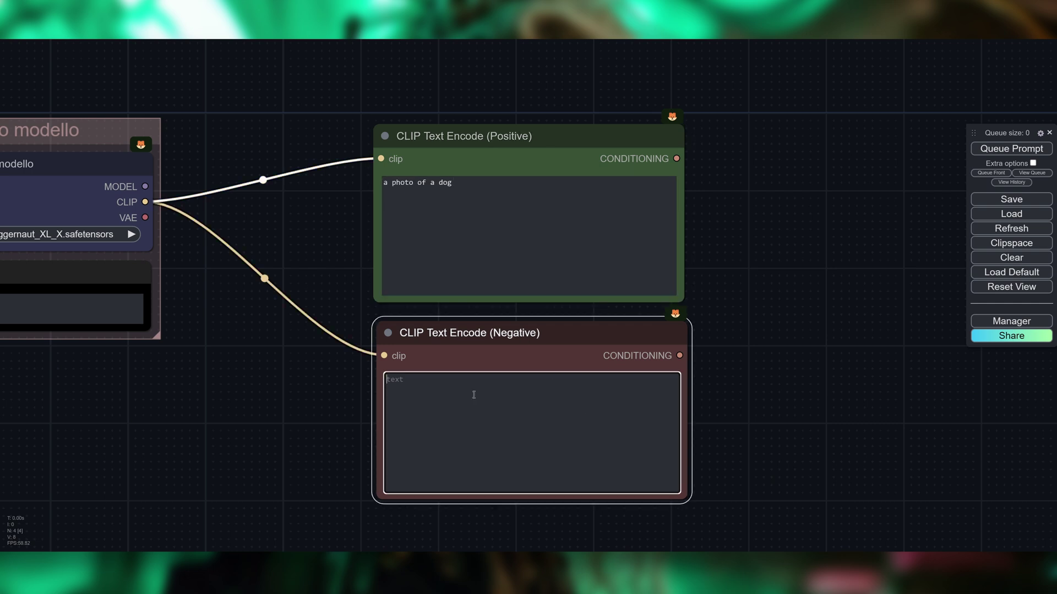
text(illustration, digital paiting)
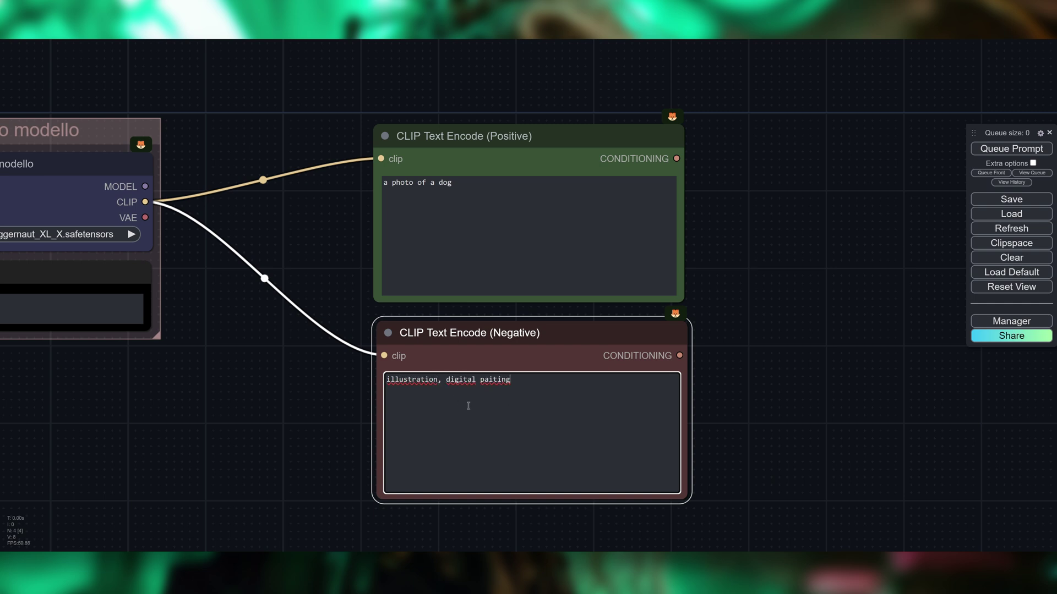
Convert the positive CLIP Text Encode node's text widget to an input, then shrink the node and shift it away from the loader
drag(307, 433, 290, 419)
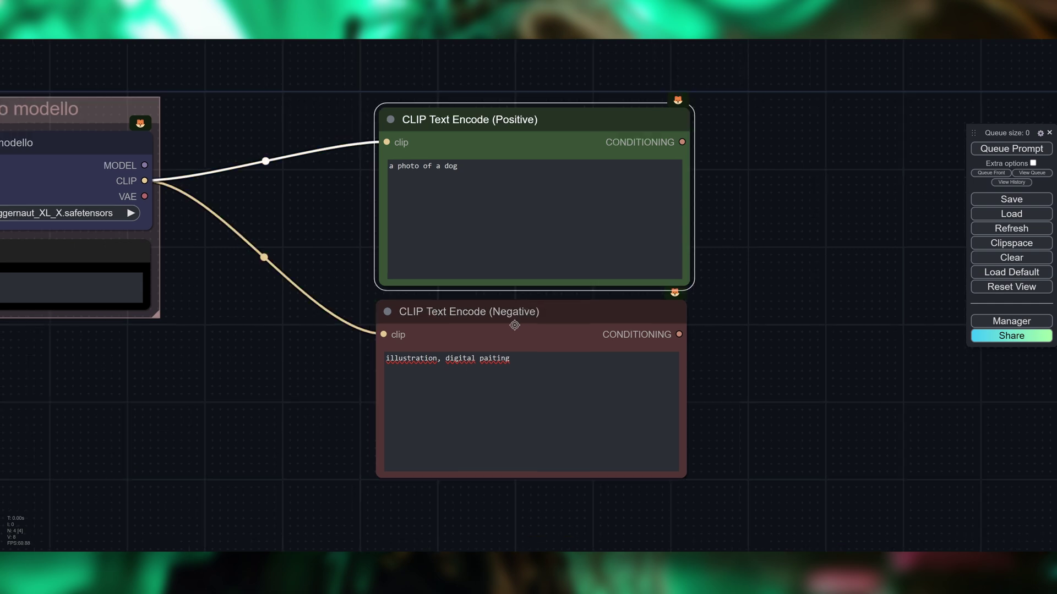
click(515, 325)
drag(515, 325, 559, 327)
drag(400, 337, 483, 345)
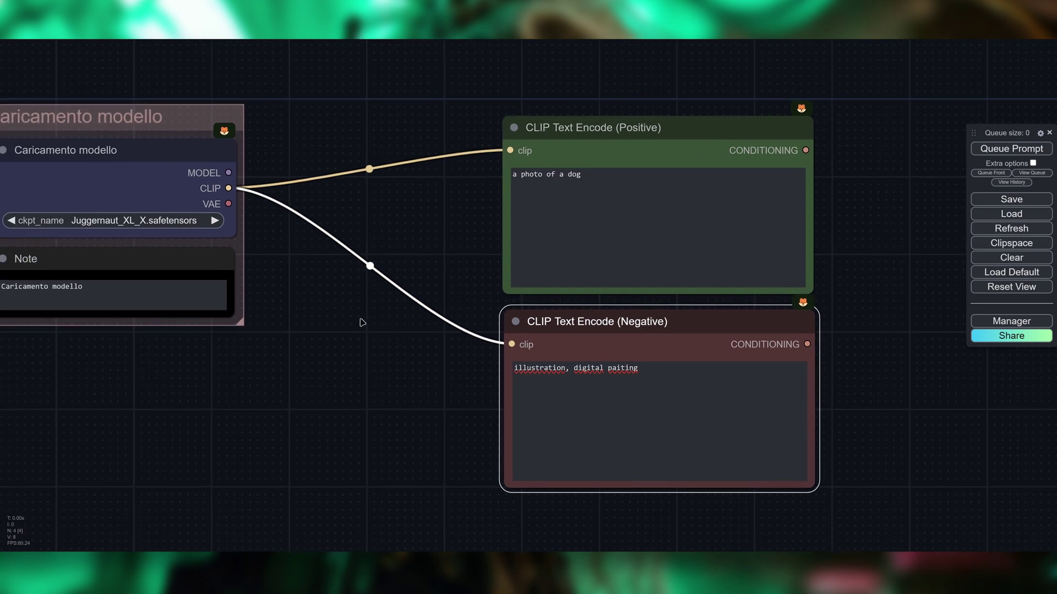
scroll(361, 322, down, 1)
drag(376, 324, 432, 324)
right_click(688, 148)
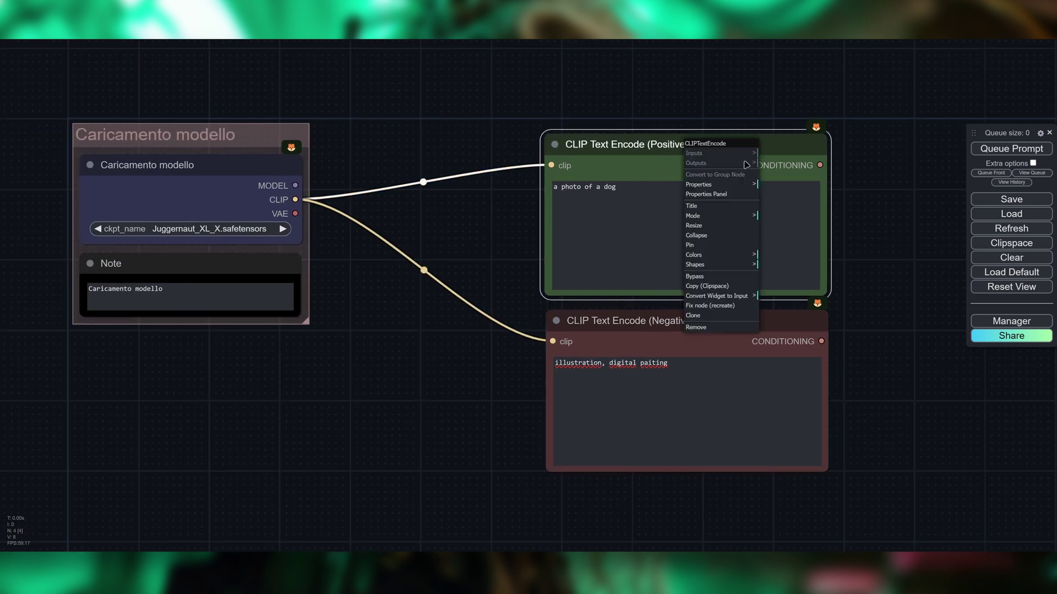
click(722, 299)
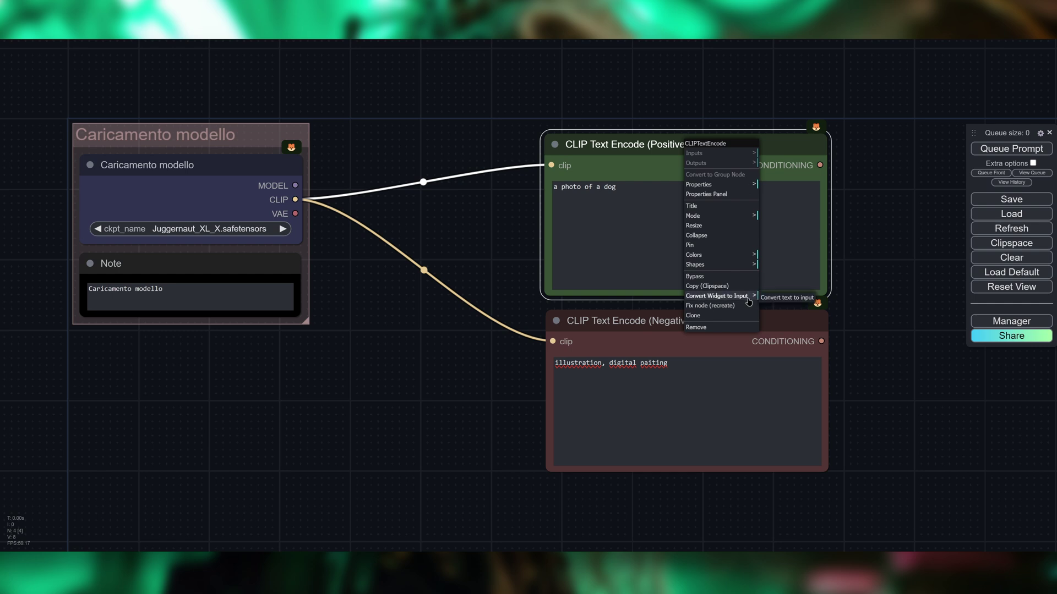
click(780, 297)
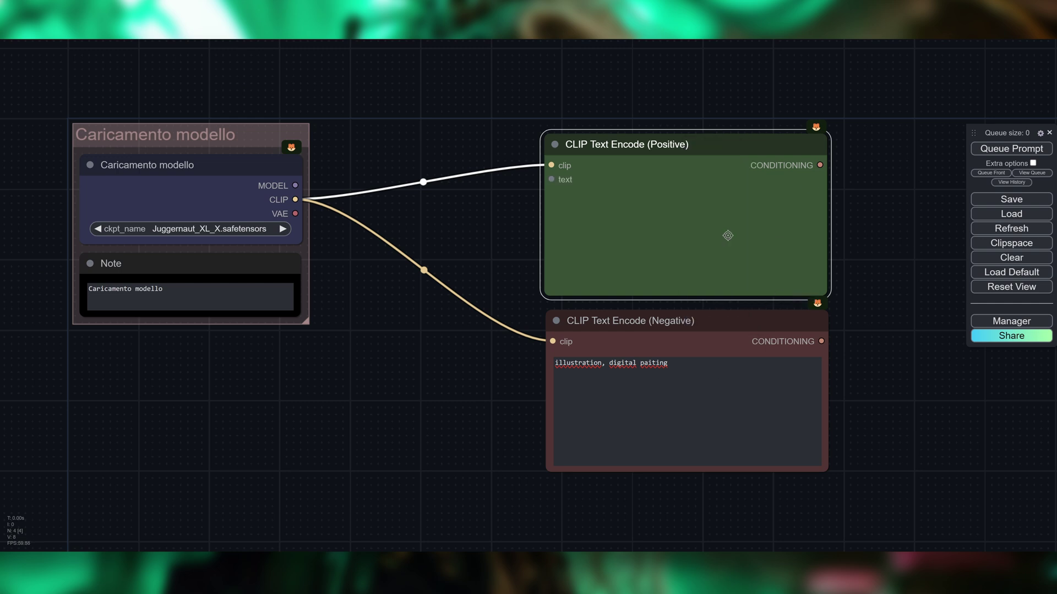
drag(826, 295, 671, 173)
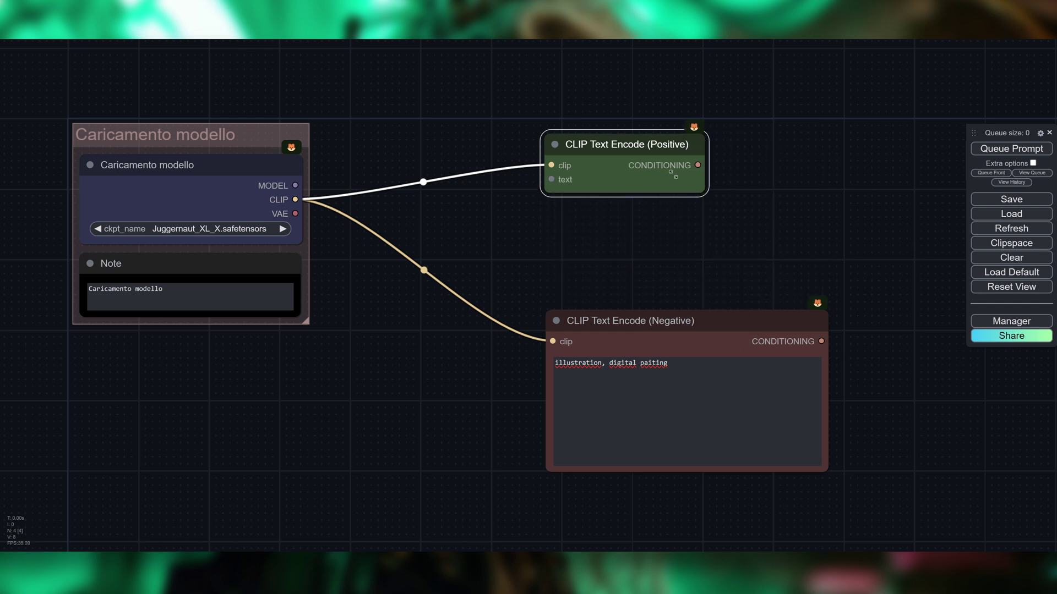
drag(619, 143, 675, 160)
Convert the negative CLIP Text Encode node's text widget to an input and place the compact node just below the positive one
right_click(715, 322)
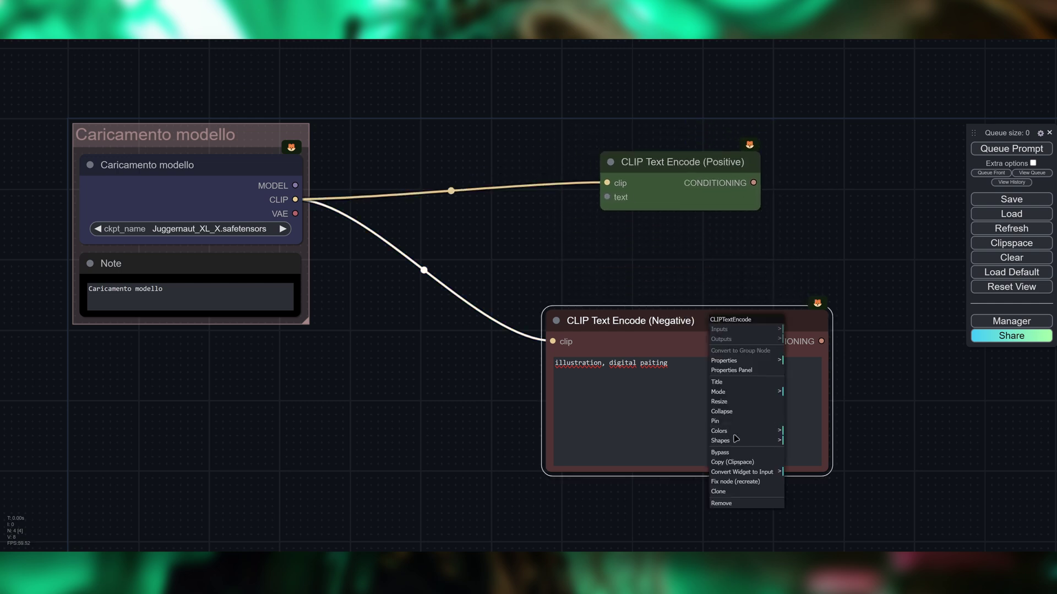
click(740, 472)
click(749, 478)
drag(587, 310, 640, 231)
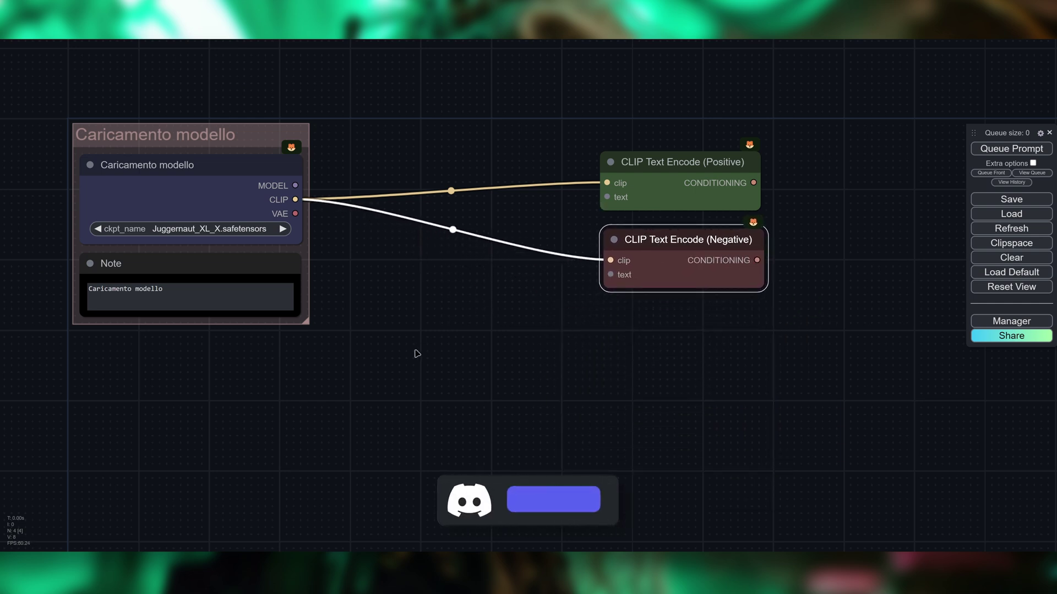
Add a Primitive node between the loader and the encoders and connect it to the positive encoder's text input
click(433, 330)
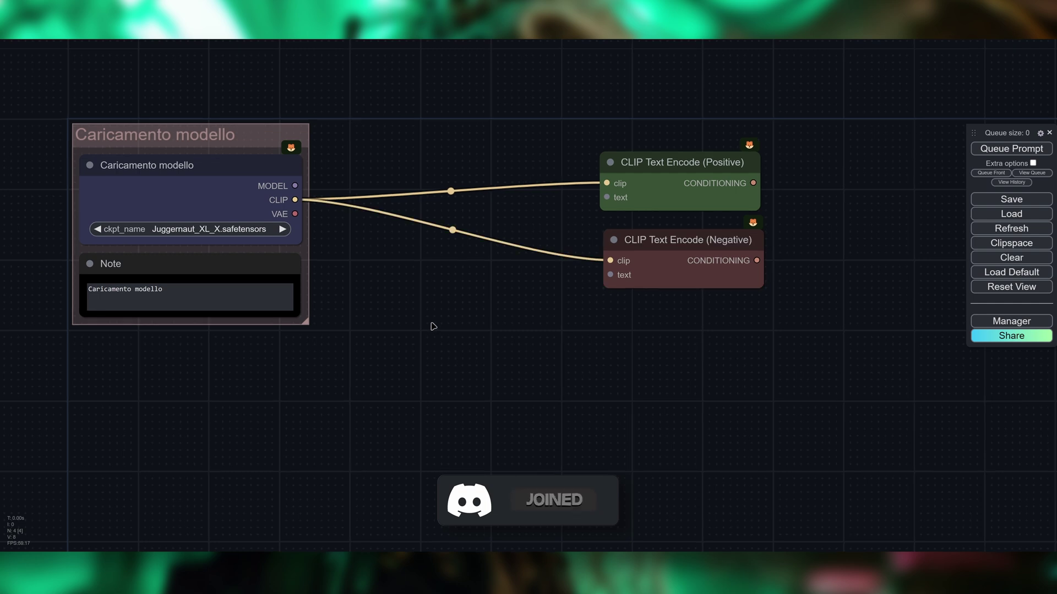
double_click(432, 326)
click(414, 341)
drag(501, 309, 479, 304)
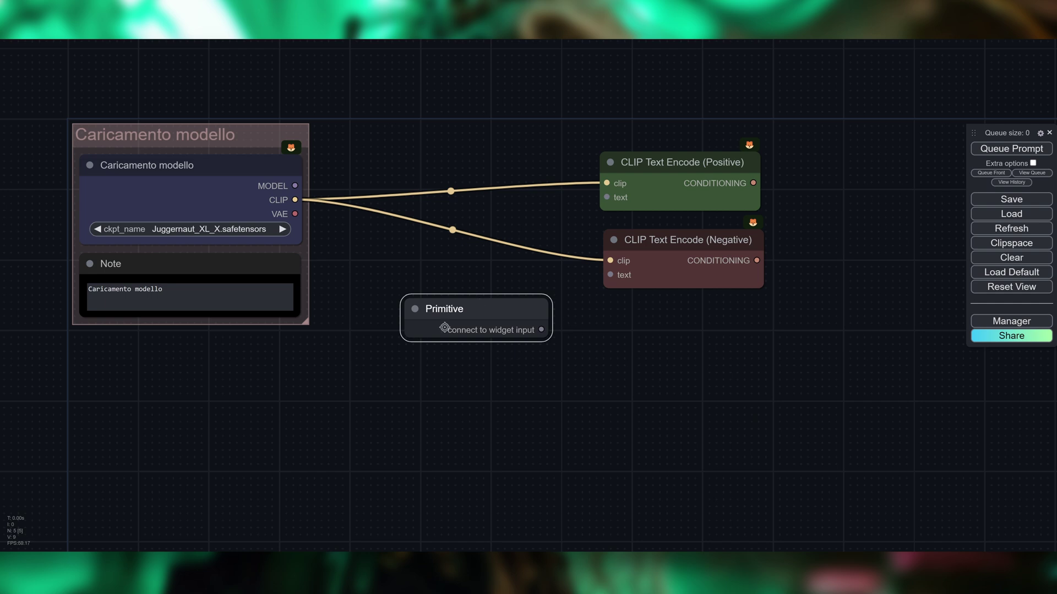
drag(541, 329, 606, 197)
drag(481, 288, 470, 274)
Paste a copy of the Primitive node below the first and connect it to the negative encoder's text input
click(451, 429)
key(ctrl+v)
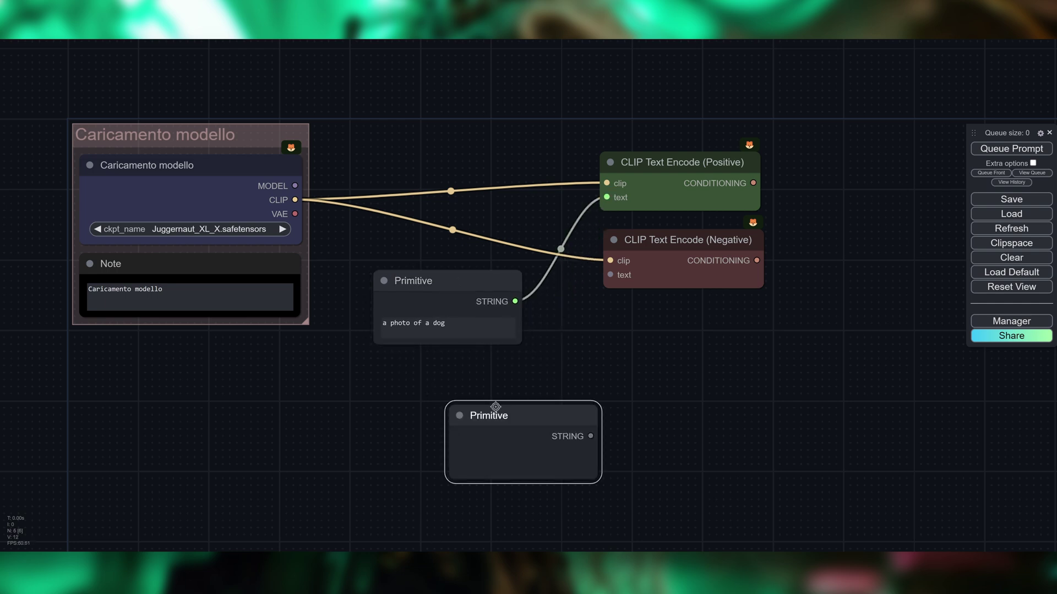
drag(495, 407, 431, 373)
drag(526, 403, 609, 275)
Colour the positive prompt's Primitive node green and the negative prompt's Primitive node red
click(438, 285)
right_click(438, 285)
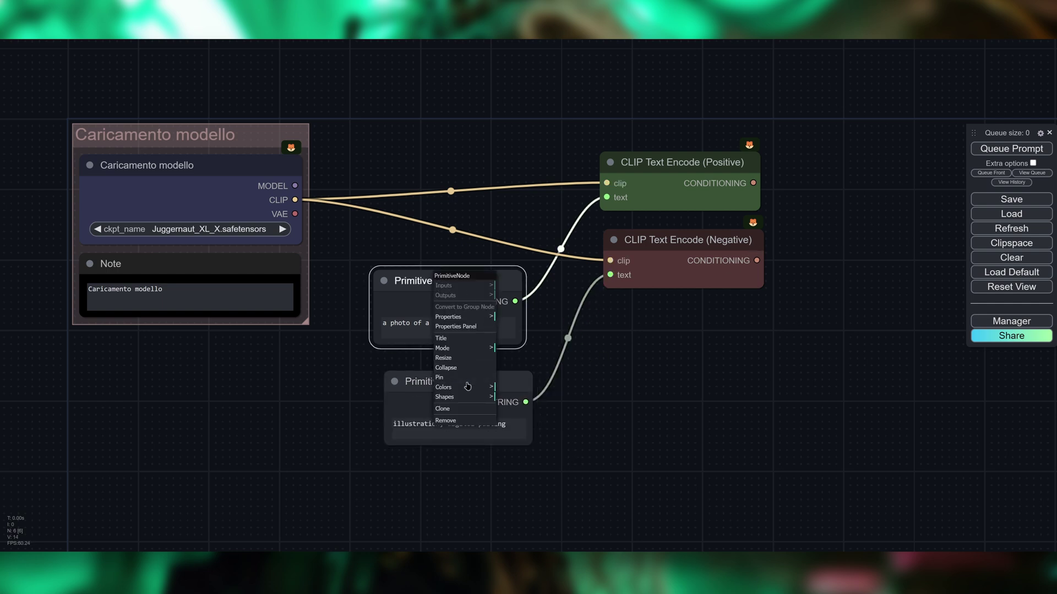
click(465, 382)
click(468, 417)
right_click(457, 375)
click(460, 483)
click(469, 503)
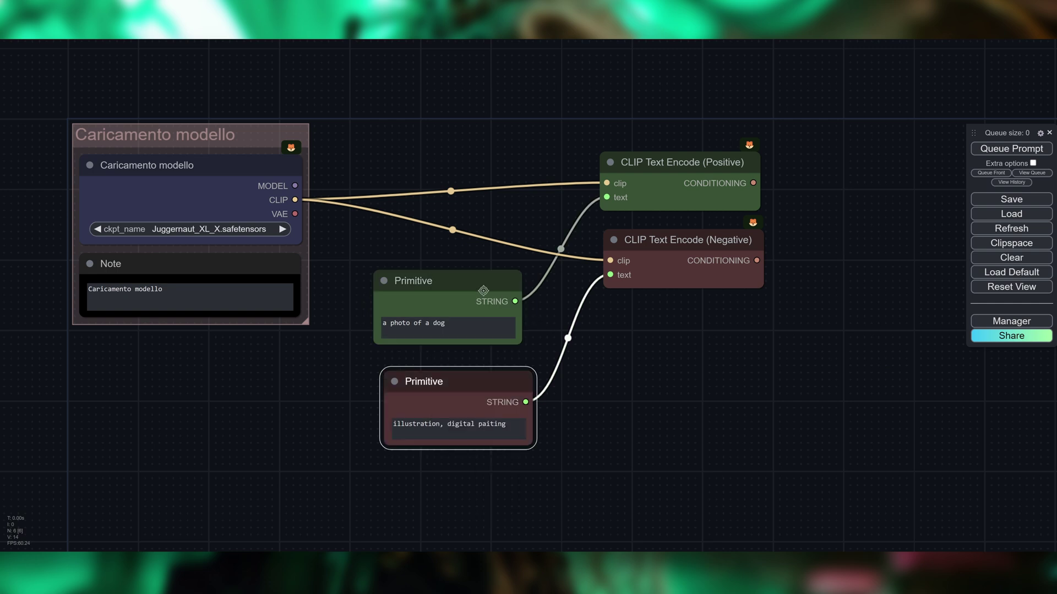
right_click(480, 285)
click(500, 357)
click(490, 401)
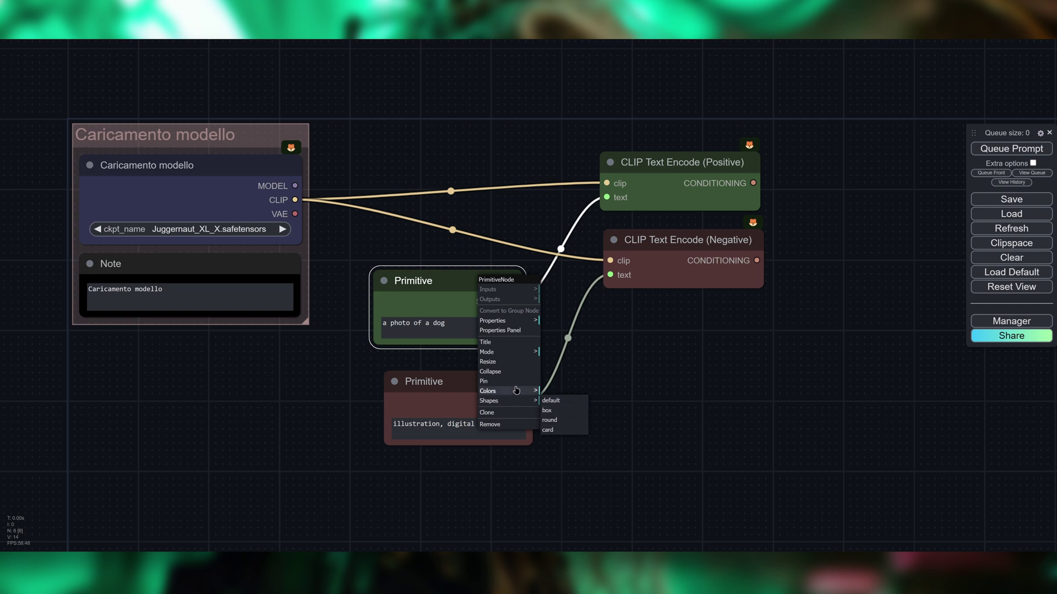
click(448, 290)
Rename the green Primitive node "Positive" and the red Primitive node "Negative"
drag(447, 290, 459, 290)
right_click(446, 279)
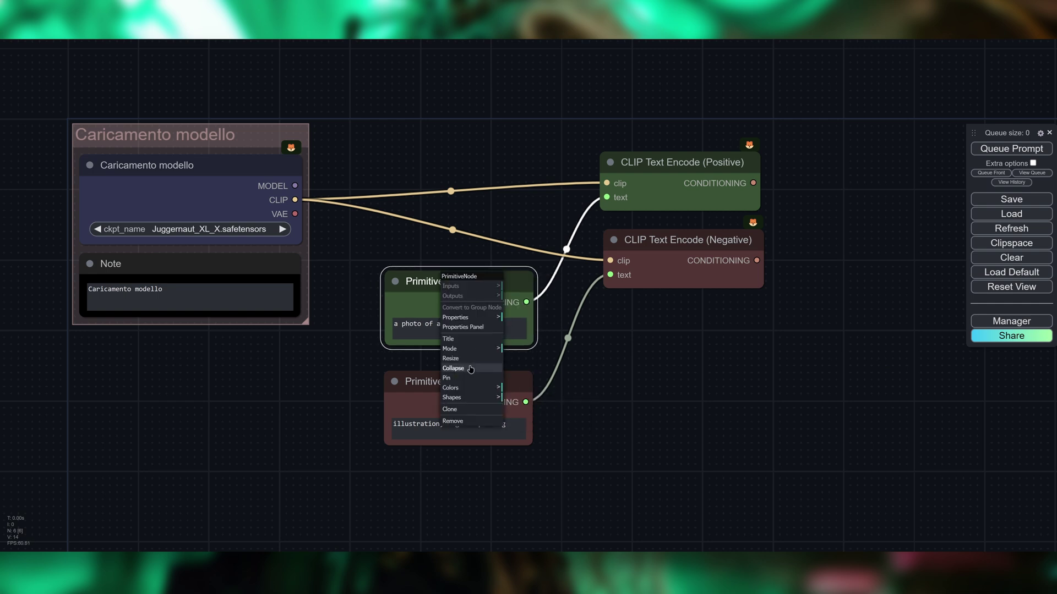
right_click(447, 375)
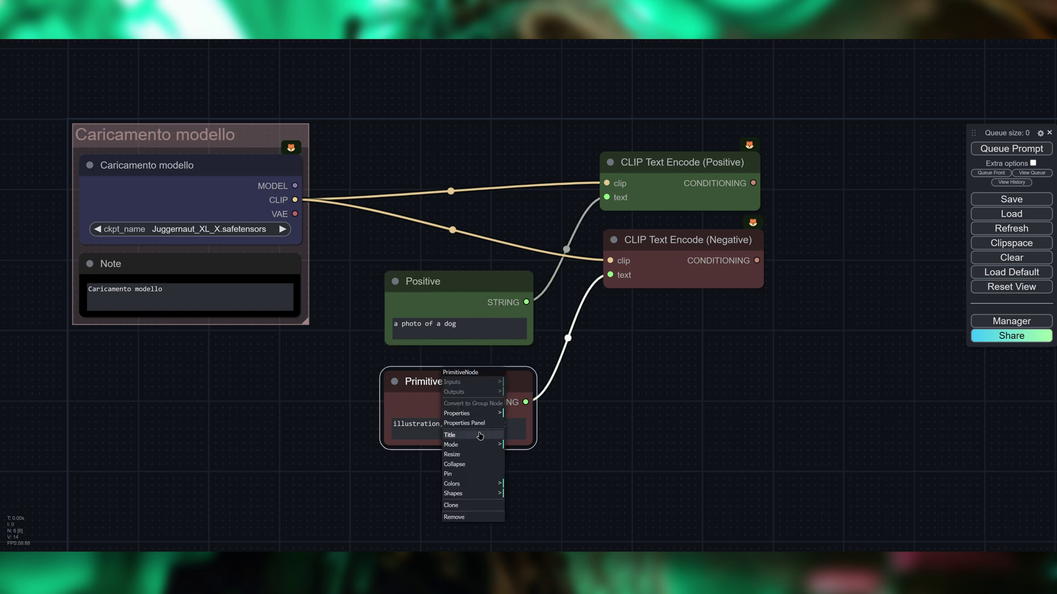
click(479, 436)
text(Negative)
key(Return)
Arrange the nodes in two rows, with each prompt node directly beside its matching CLIP Text Encode node
drag(644, 247, 588, 396)
drag(660, 163, 604, 288)
drag(507, 345, 505, 344)
drag(463, 289, 530, 146)
Select the four prompt and encoder nodes and add a group around them
click(719, 361)
drag(820, 361, 431, 127)
right_click(541, 393)
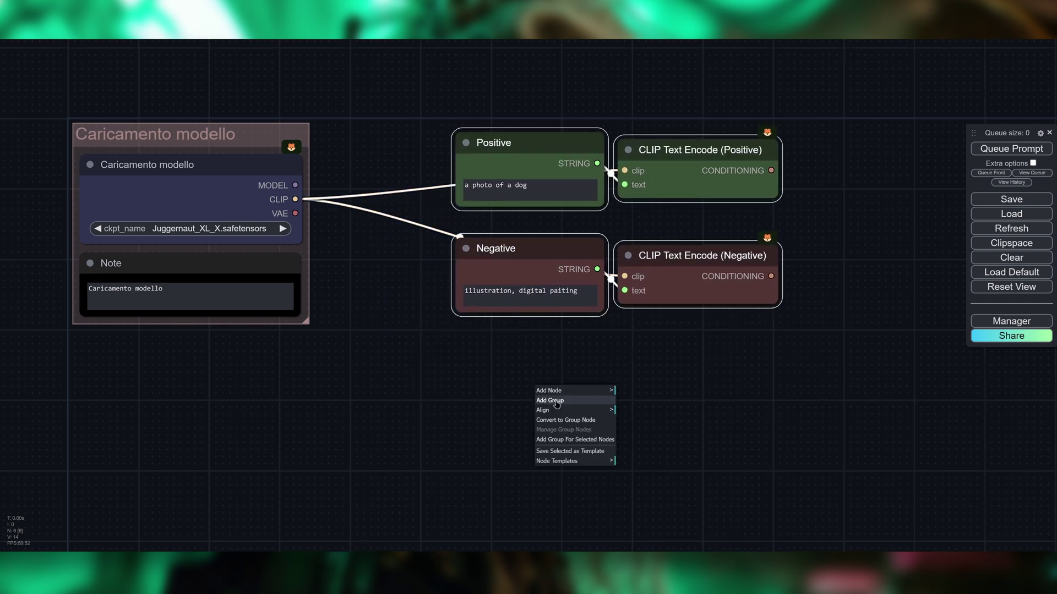
click(591, 441)
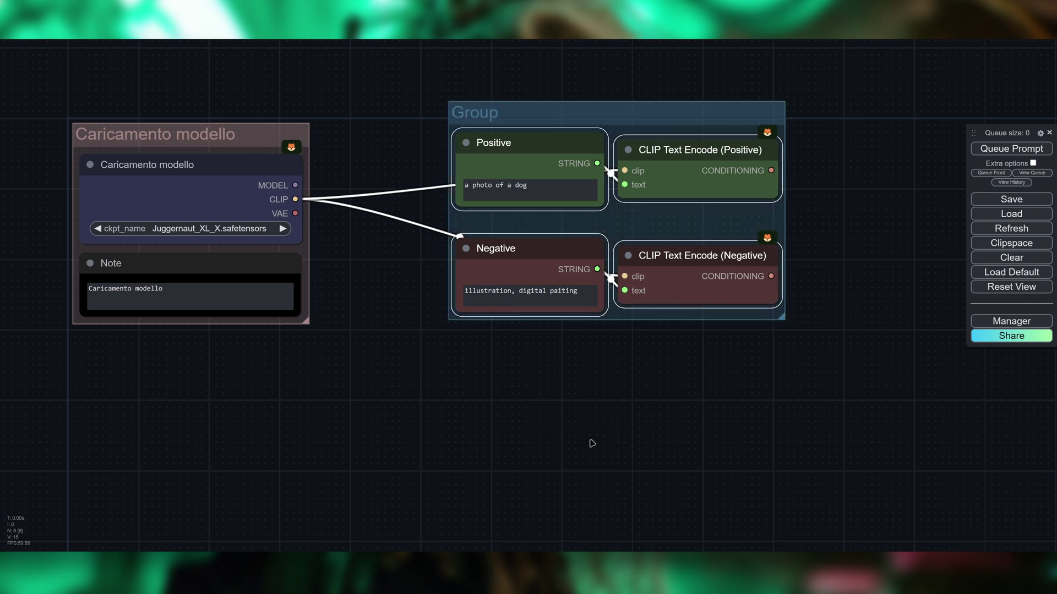
Rename the new group around the prompt nodes "Prompt"
scroll(567, 161, up, 3)
drag(620, 130, 552, 123)
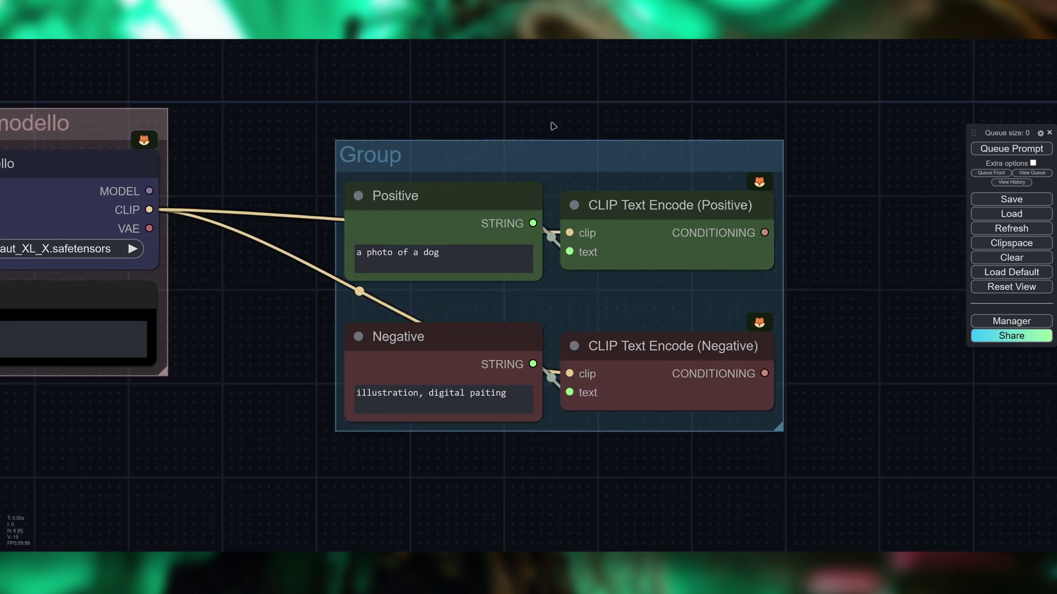
right_click(502, 156)
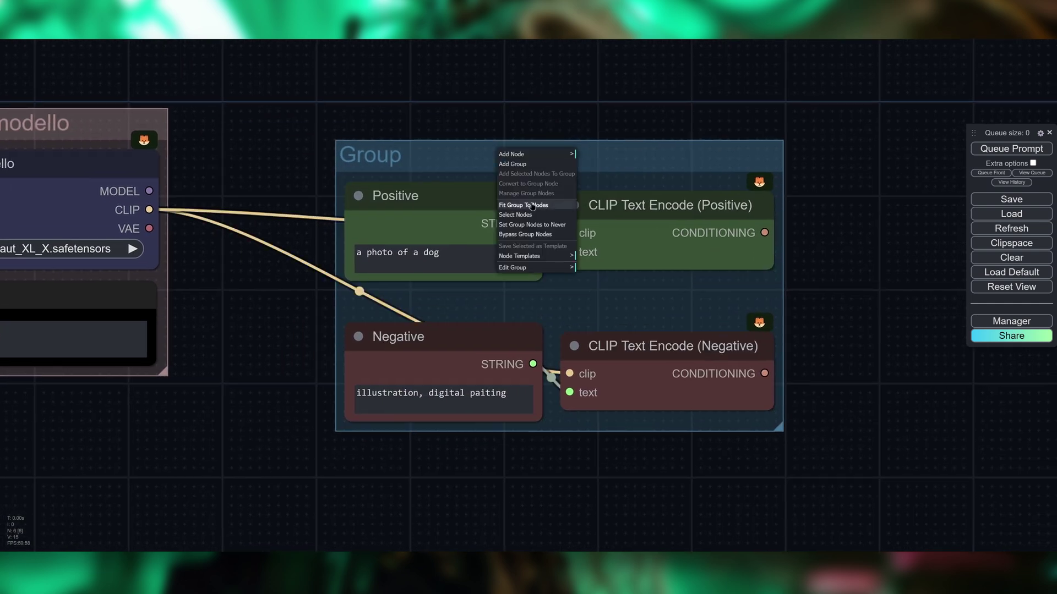
click(535, 268)
click(603, 269)
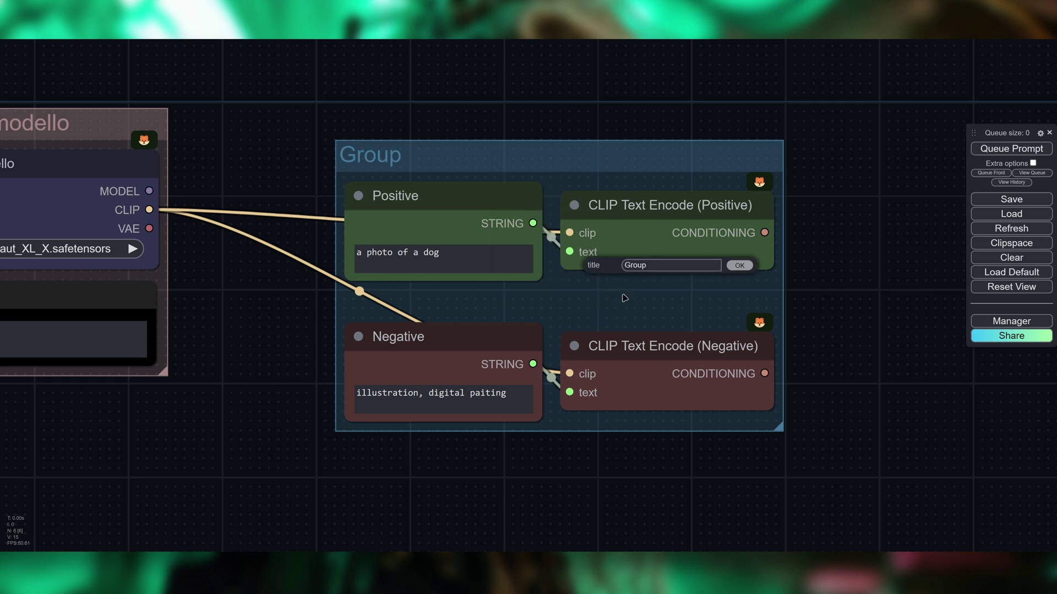
text(Prompt)
key(Return)
Set the Prompt group's colour to pale_blue
right_click(486, 145)
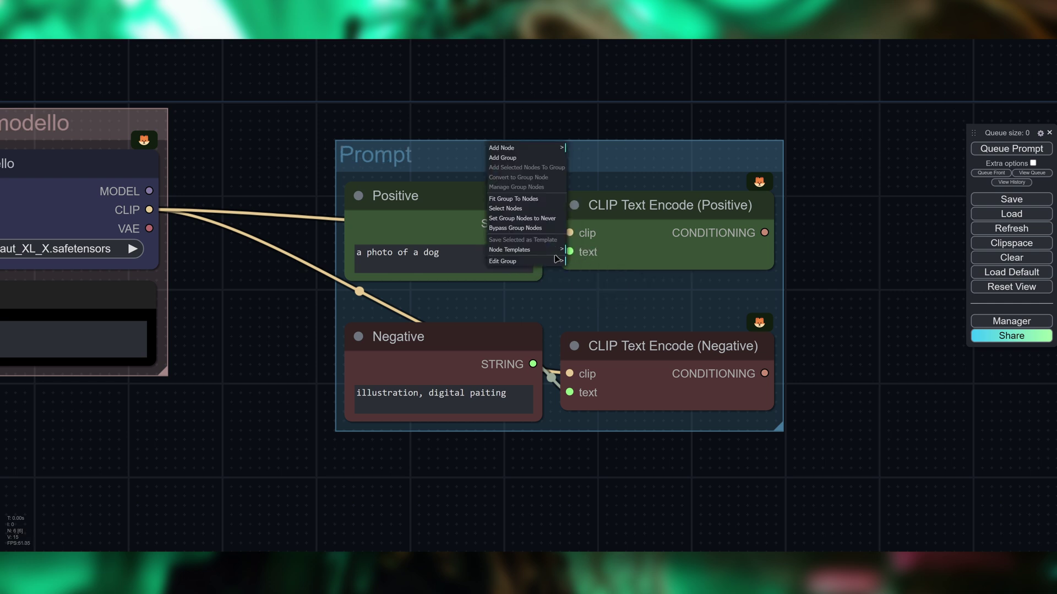
click(518, 260)
click(578, 271)
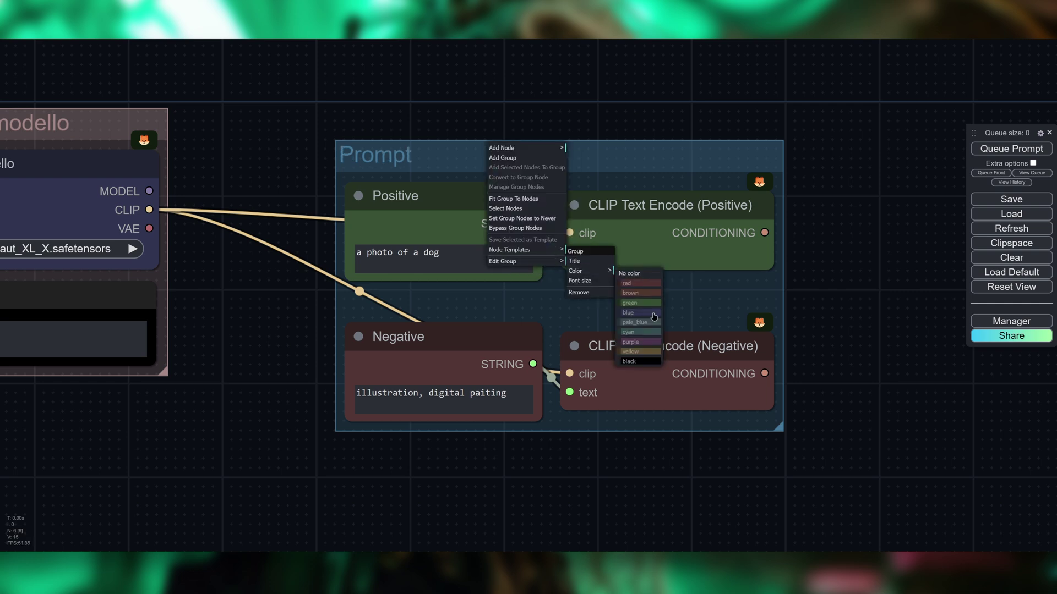
click(634, 322)
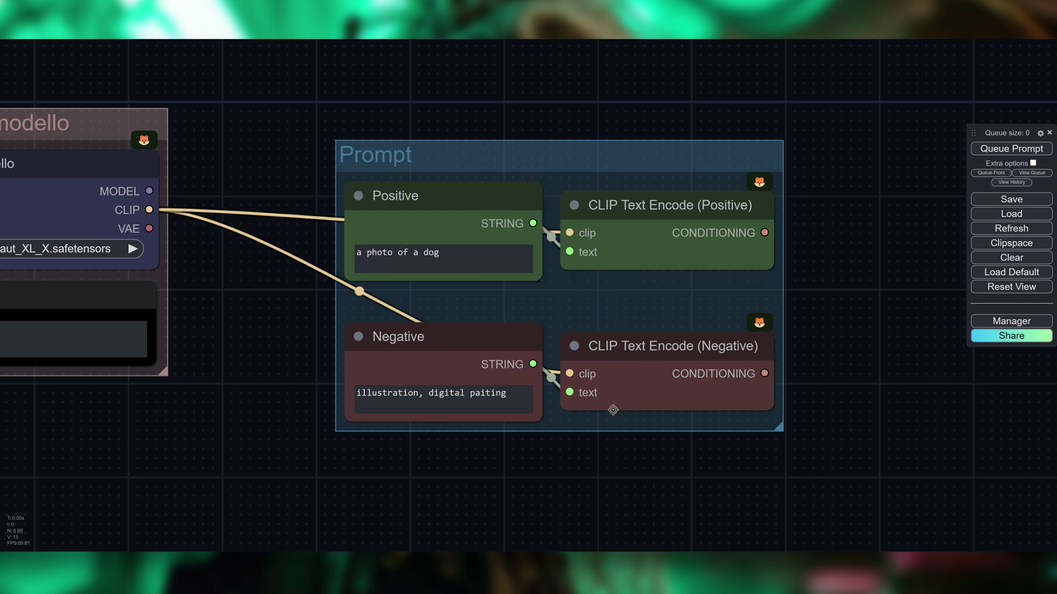
Set the Prompt group's colour to cyan
right_click(524, 152)
click(578, 266)
click(613, 273)
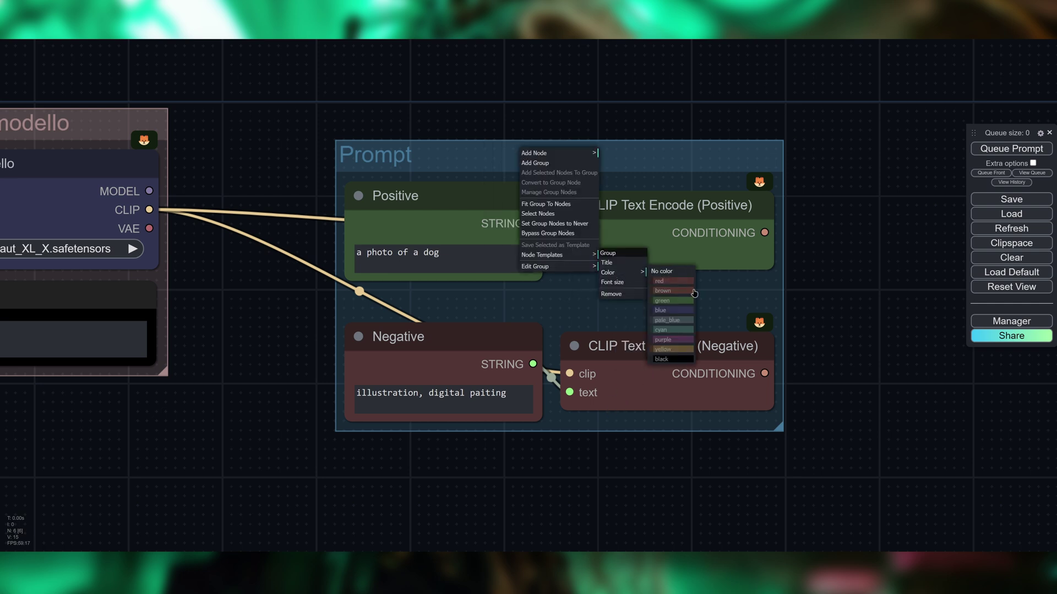
click(675, 333)
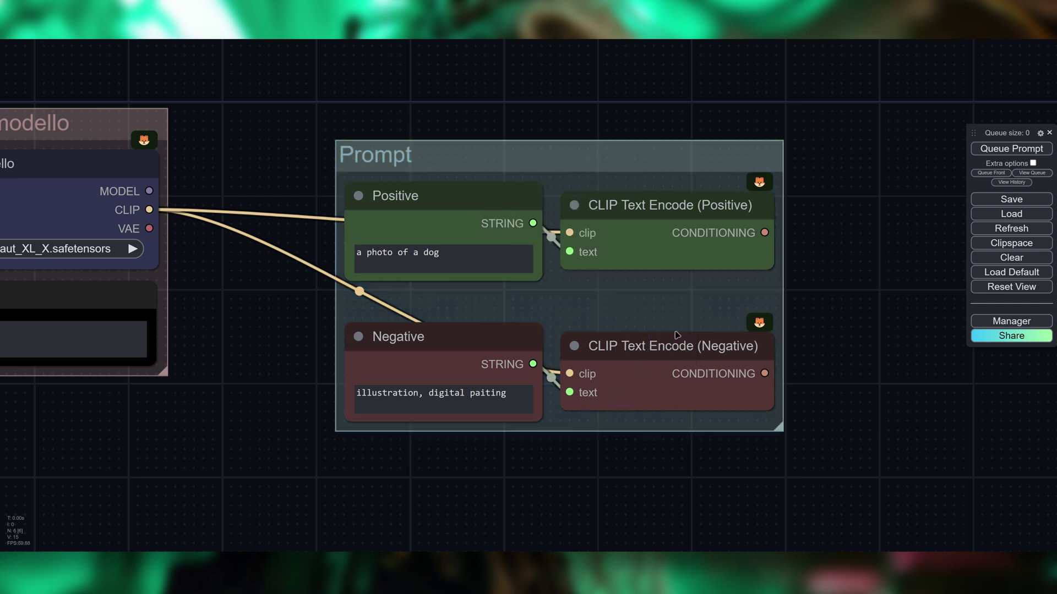
Extend the Prompt group downward and enlarge the Positive and Negative nodes so their text fields are taller within it
scroll(414, 163, down, 2)
scroll(595, 448, down, 1)
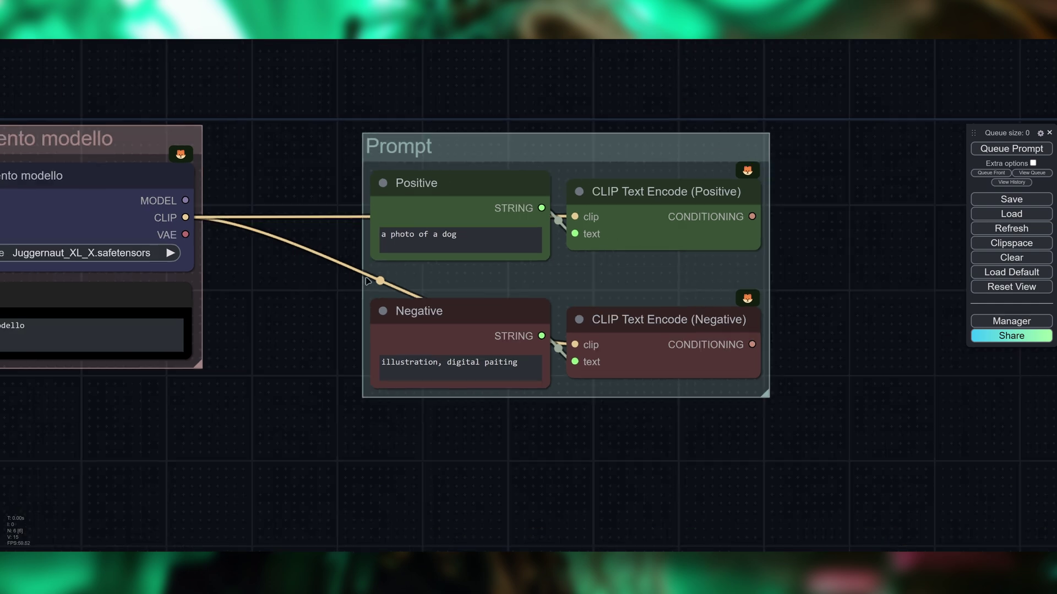
scroll(642, 415, down, 2)
drag(785, 366, 789, 435)
drag(496, 271, 496, 303)
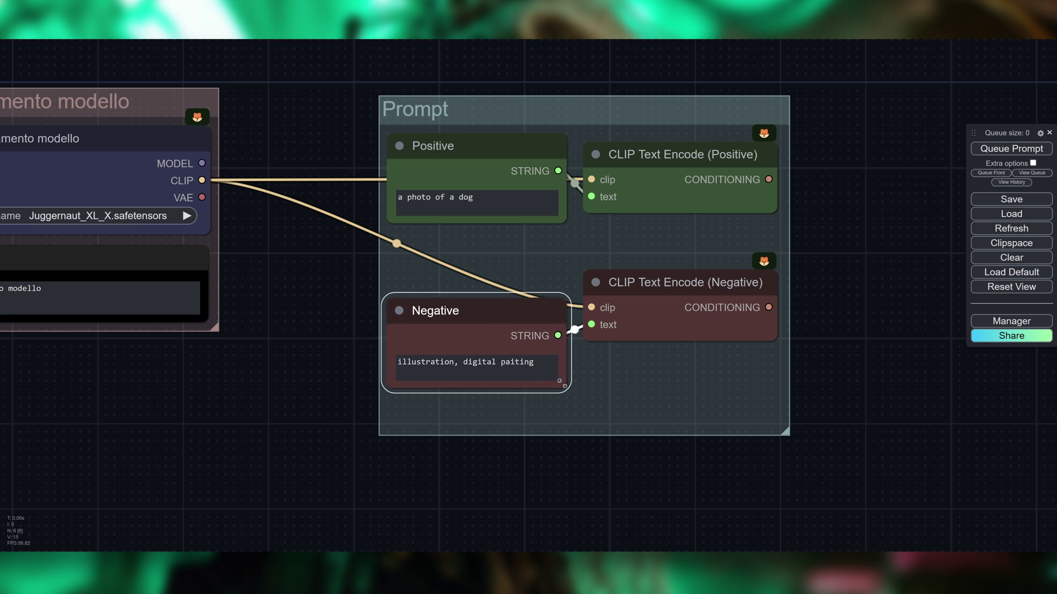
drag(561, 223, 569, 274)
drag(507, 155, 509, 159)
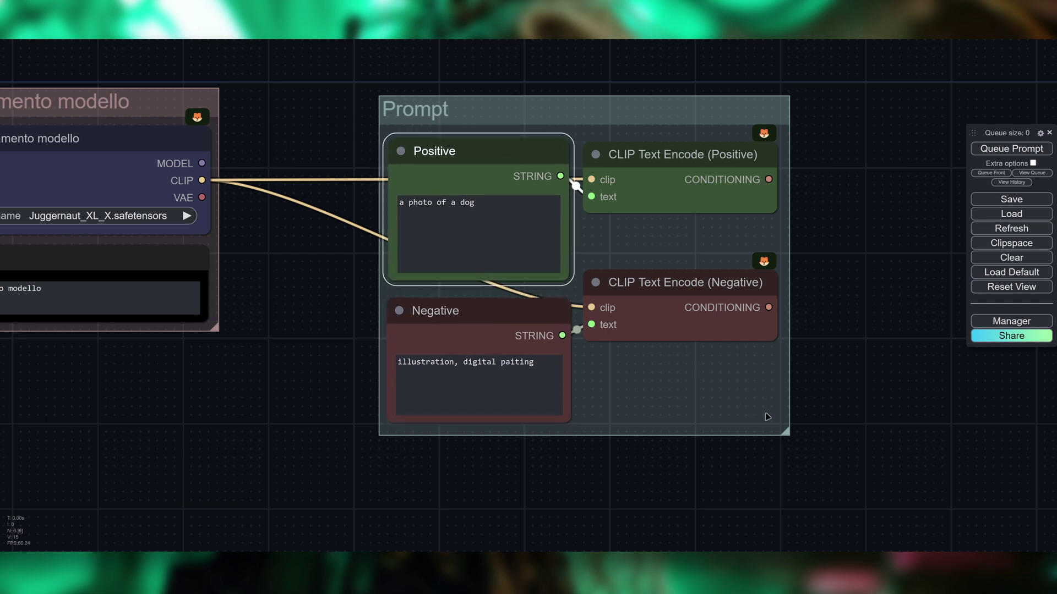
drag(791, 433, 783, 430)
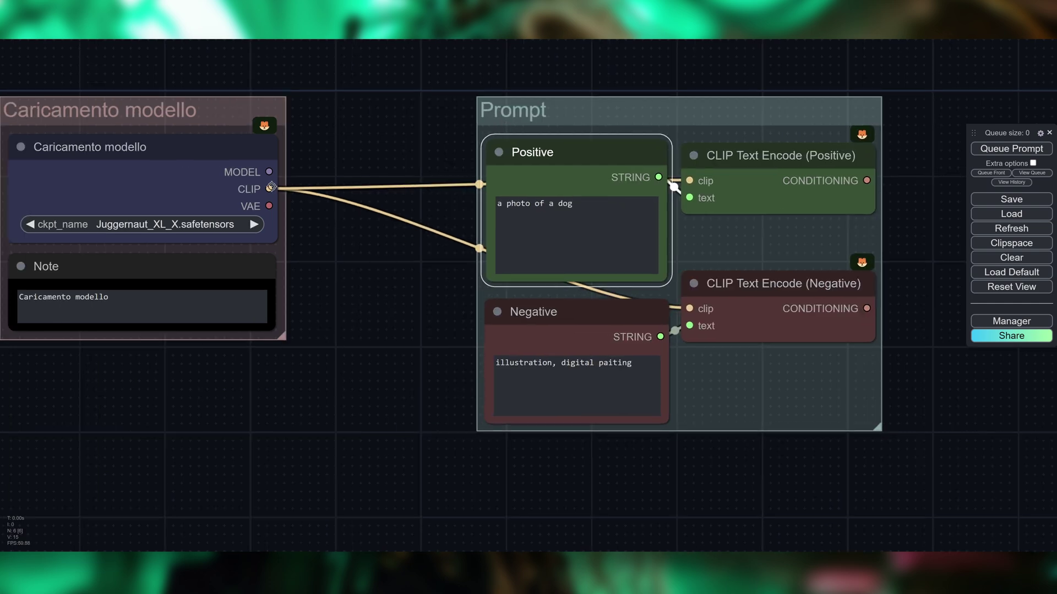
Insert a Reroute node between the two groups and route the model loader's CLIP output through it to both CLIP Text Encode clip inputs
drag(333, 259, 572, 320)
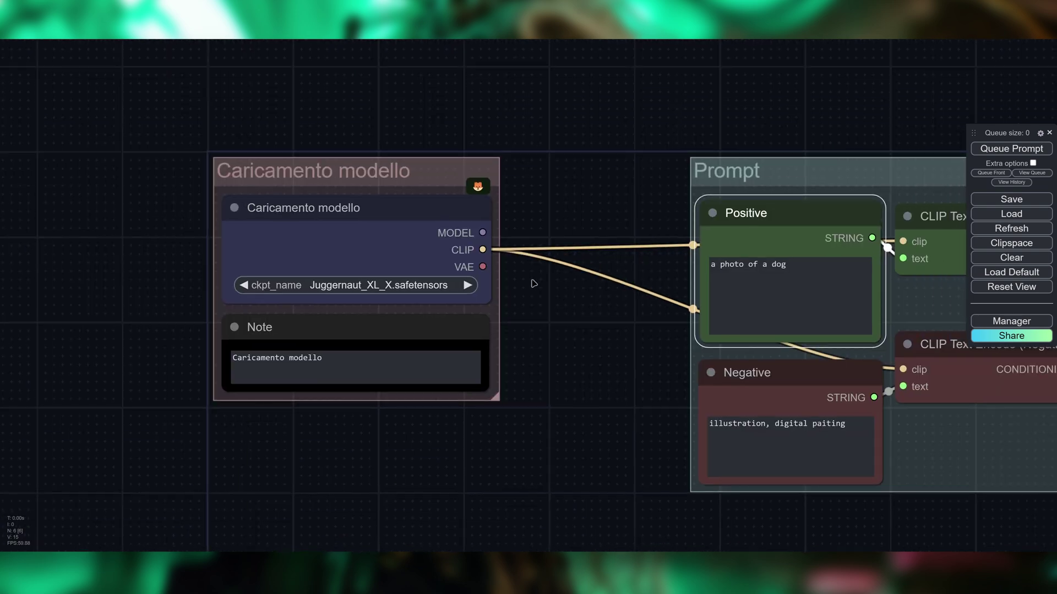
drag(533, 283, 483, 284)
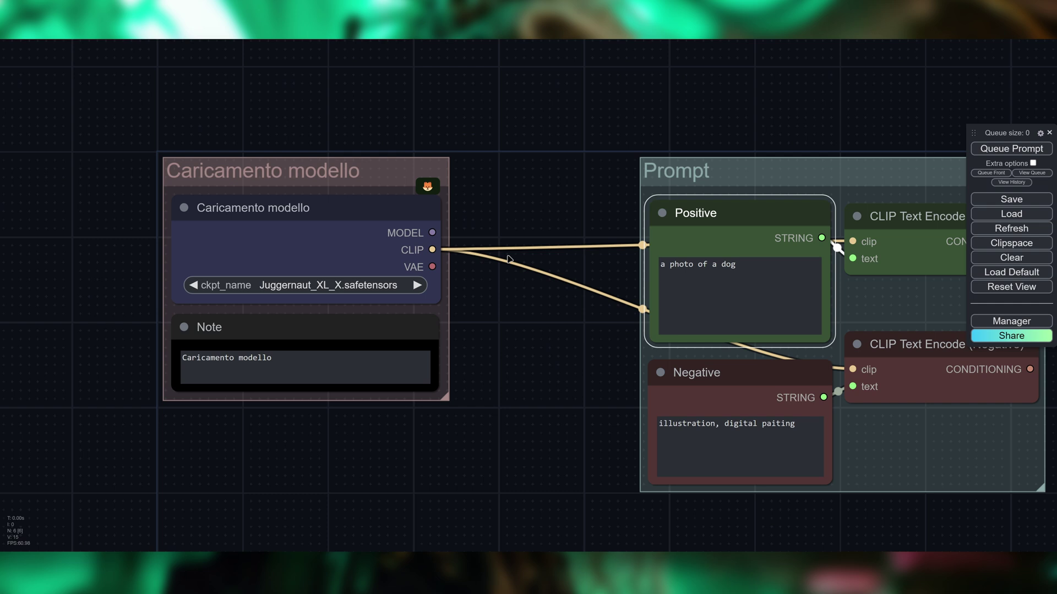
drag(580, 214, 545, 210)
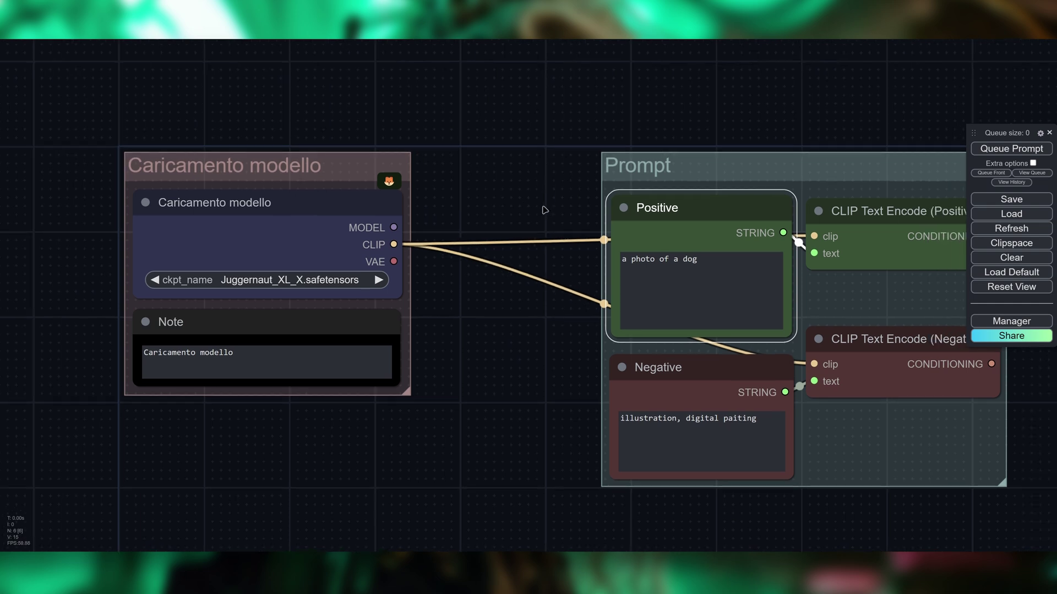
drag(391, 245, 799, 243)
click(457, 312)
drag(512, 311, 827, 365)
drag(501, 308, 506, 244)
Set the Reroute node's colour to a yellowish brown matching its CLIP connections
right_click(507, 242)
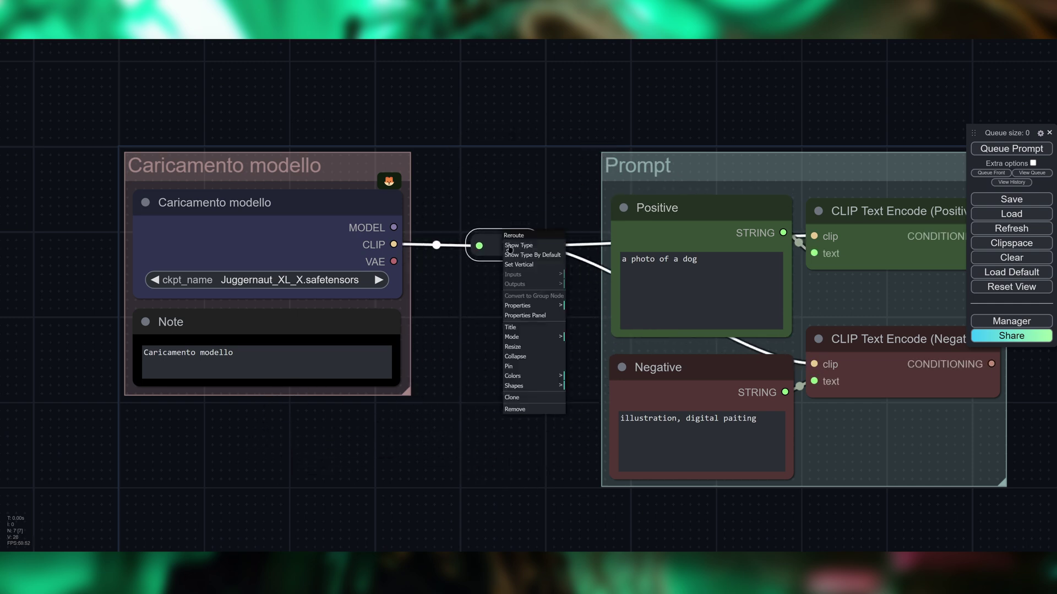
click(538, 378)
click(589, 415)
drag(552, 171, 397, 168)
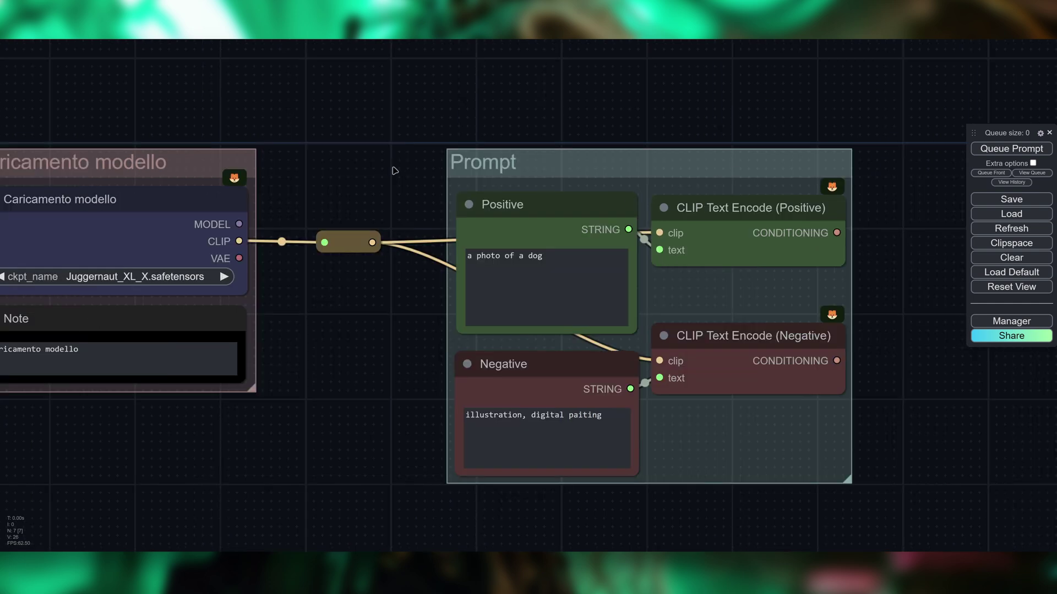
click(337, 245)
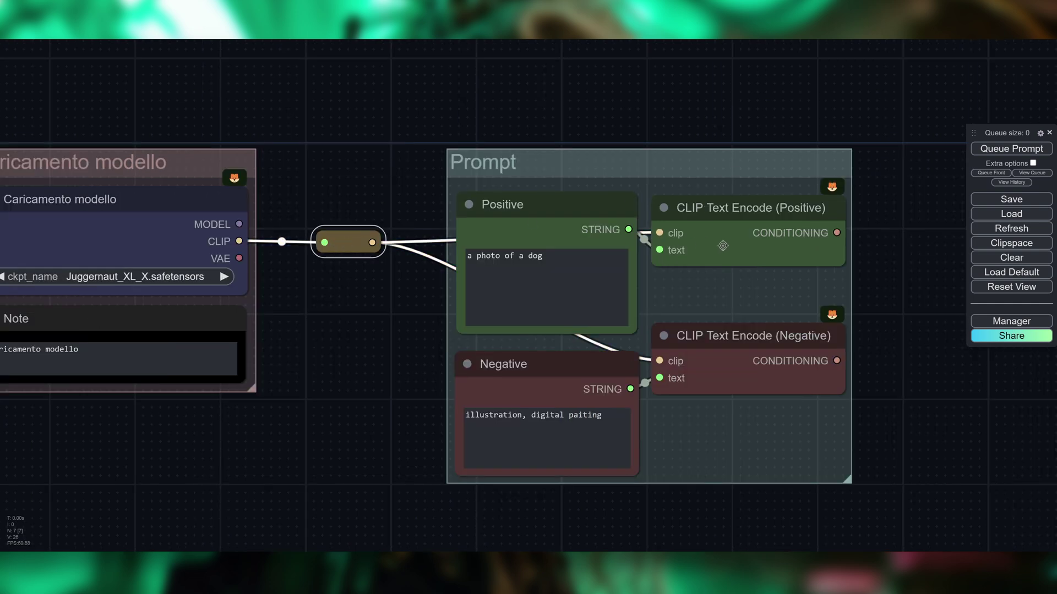
click(372, 282)
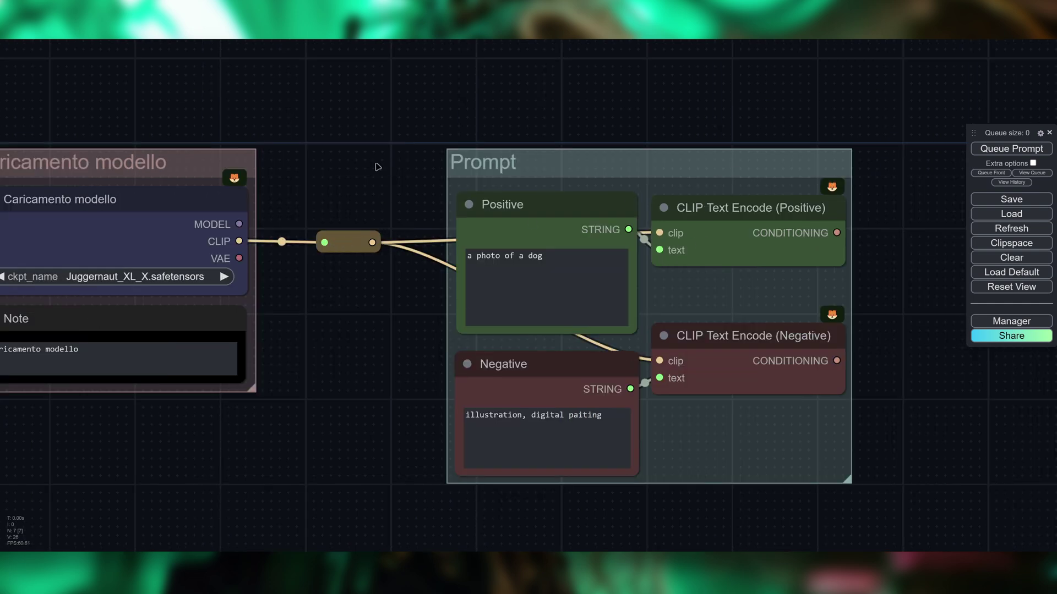
drag(378, 166, 439, 159)
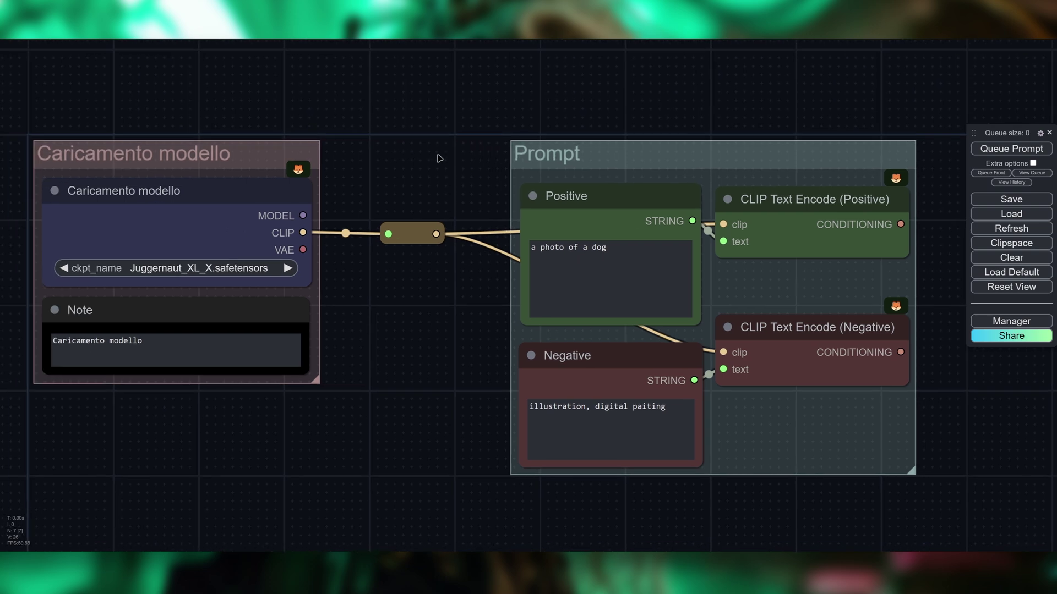
drag(440, 158, 413, 157)
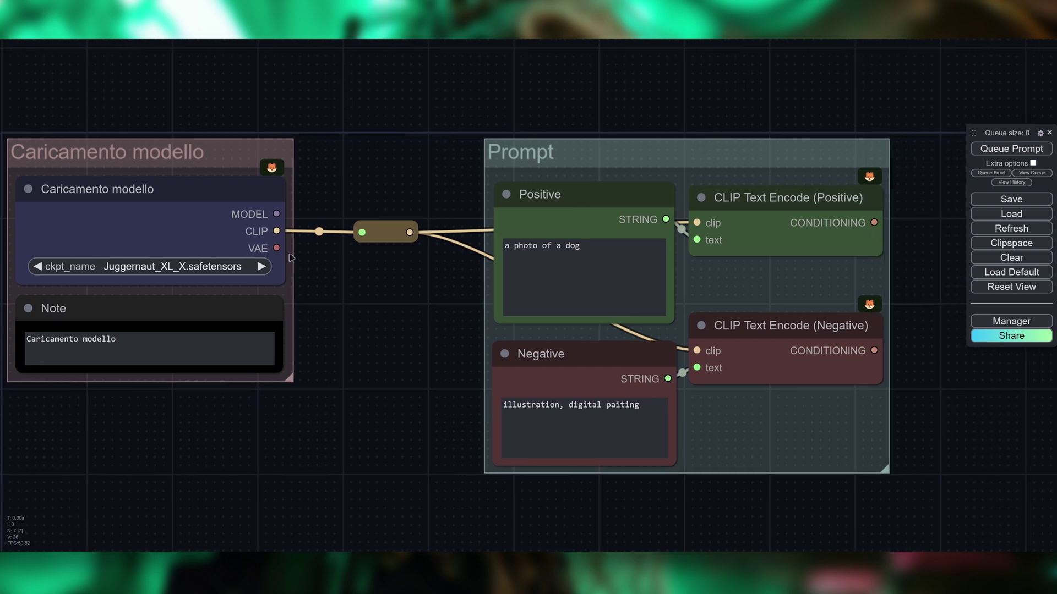
click(389, 234)
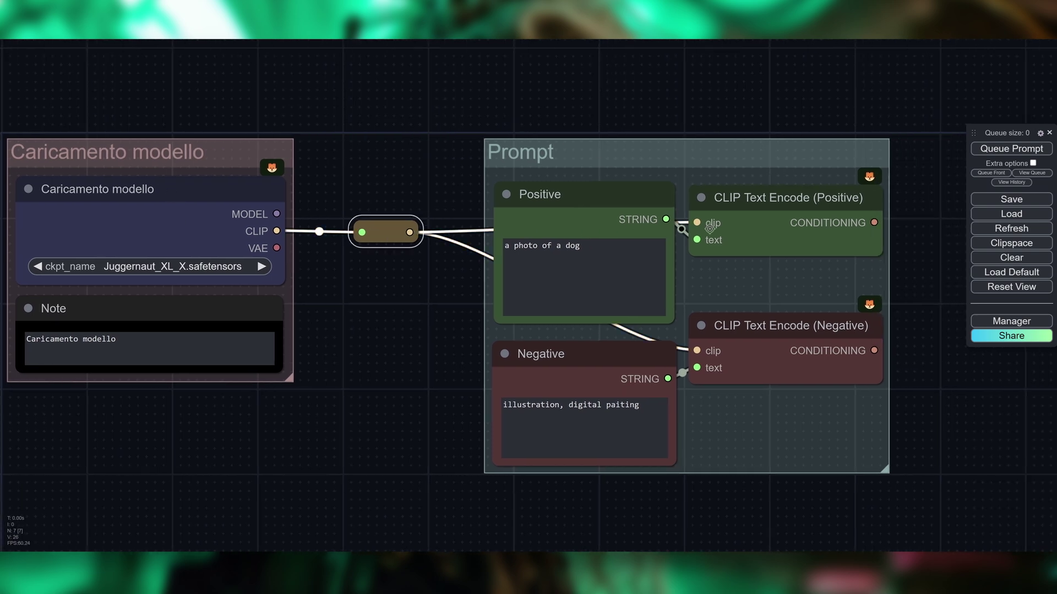
click(773, 201)
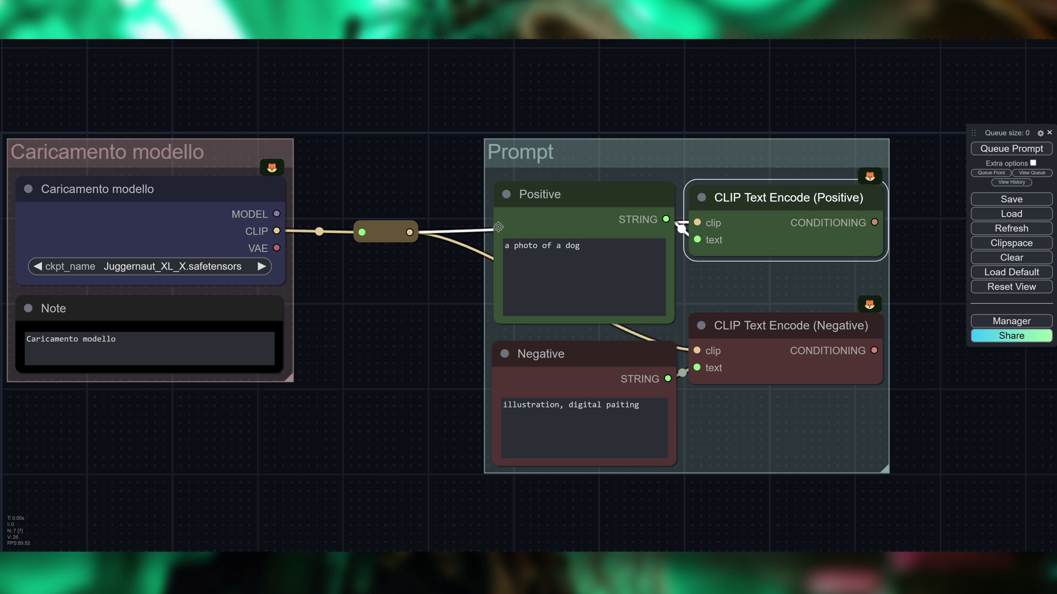
click(669, 226)
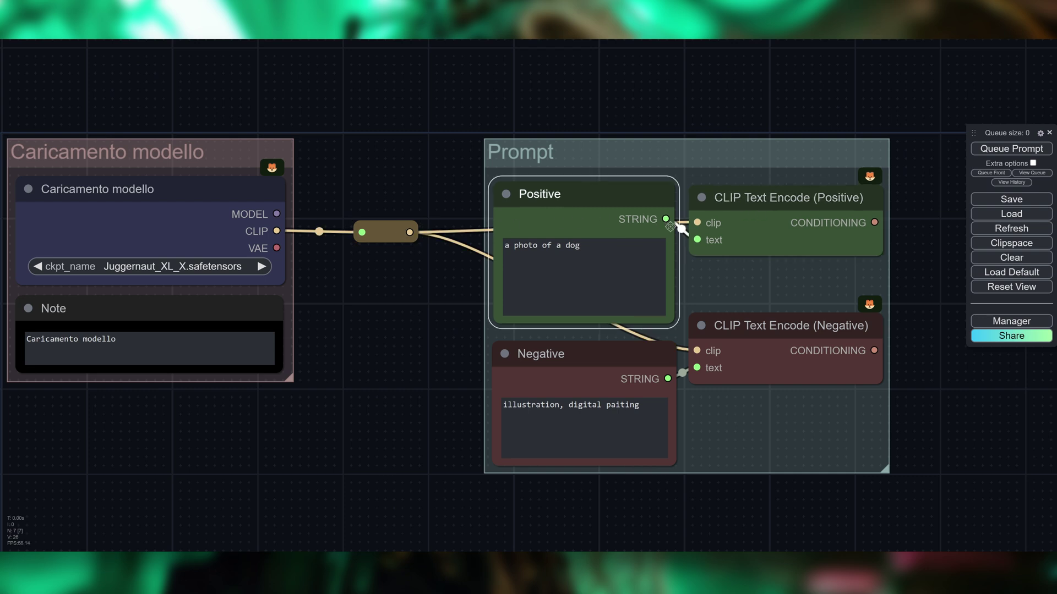
drag(440, 346, 339, 299)
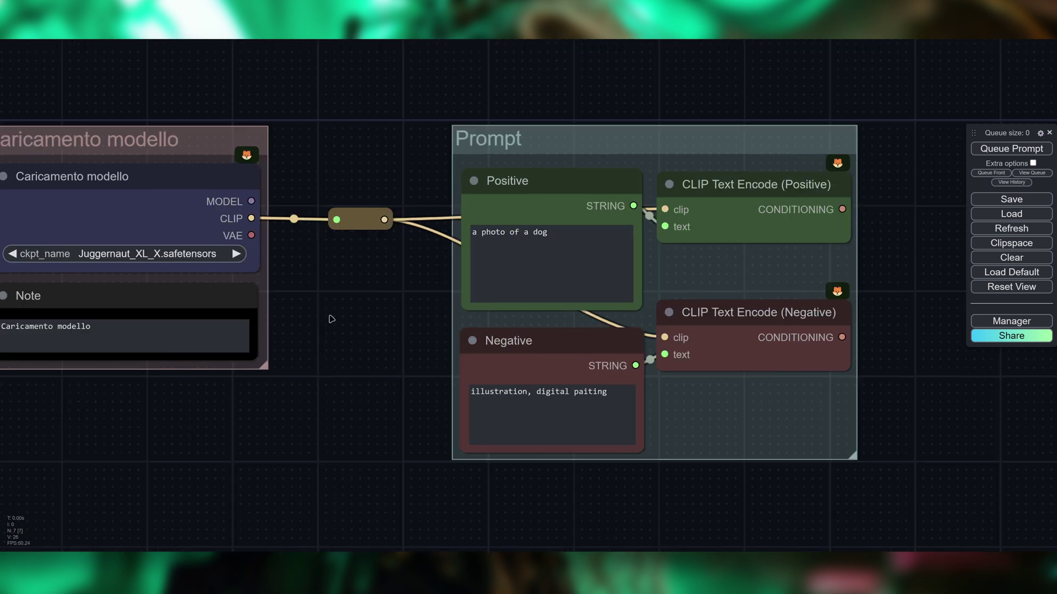
drag(332, 319, 563, 330)
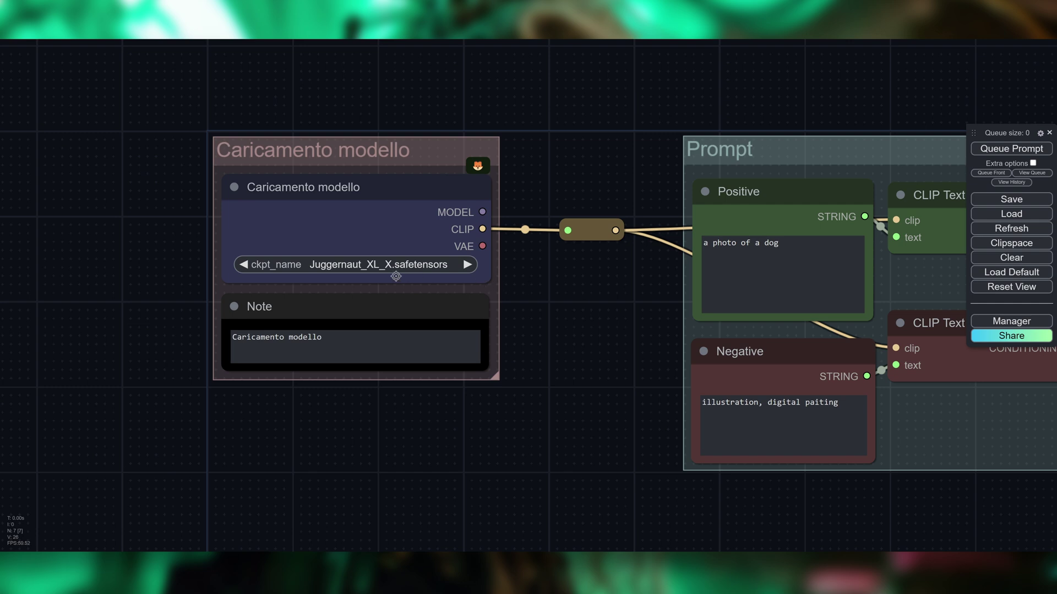
drag(560, 306, 525, 305)
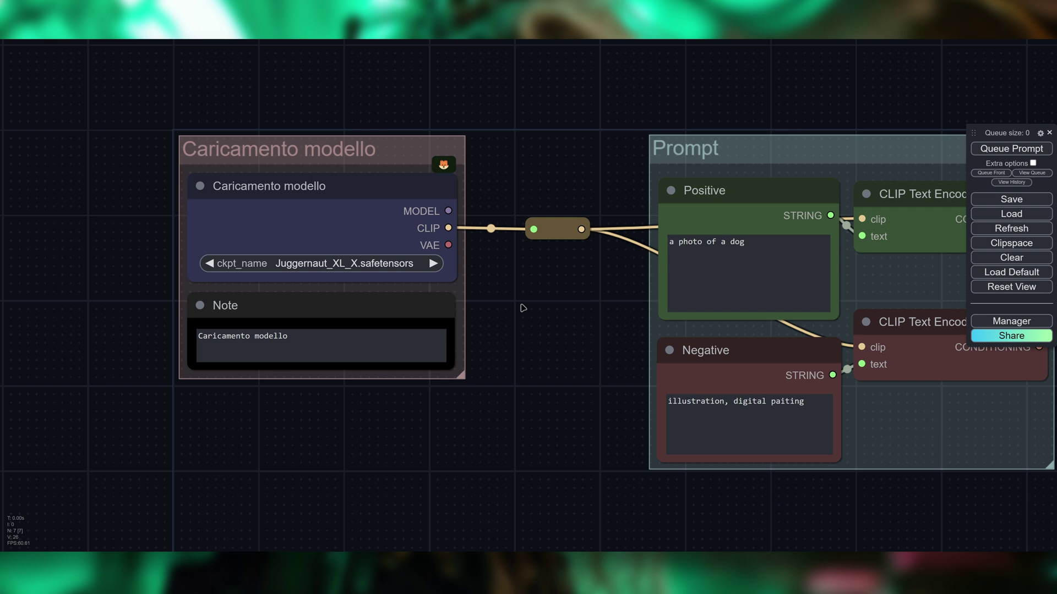
Add a KSampler node beside the Prompt group, fed by the MODEL output of the Caricamento modello node
drag(560, 313, 474, 307)
drag(473, 307, 164, 311)
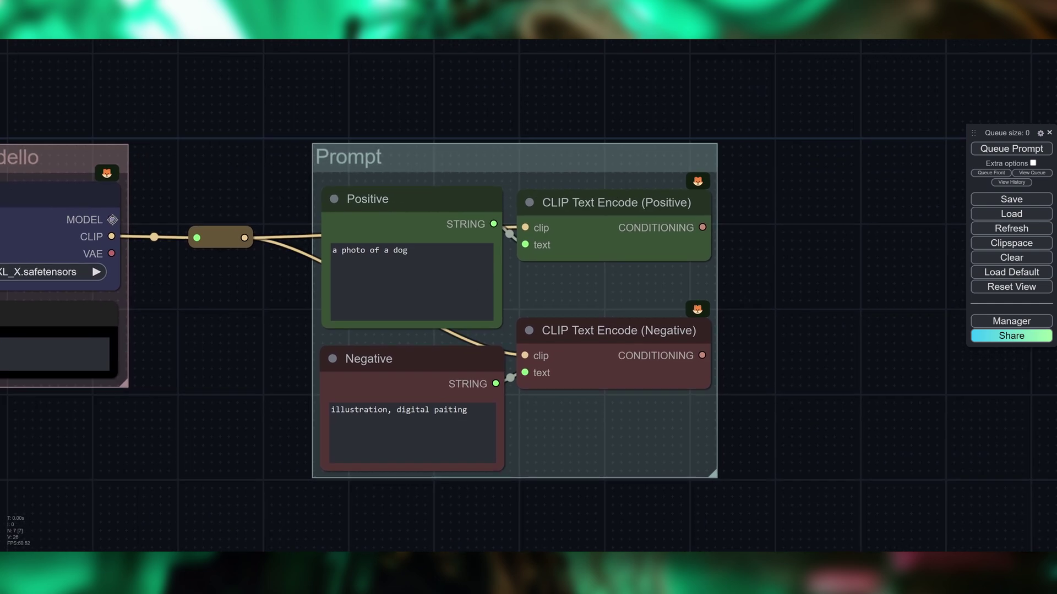
drag(112, 218, 783, 203)
click(806, 237)
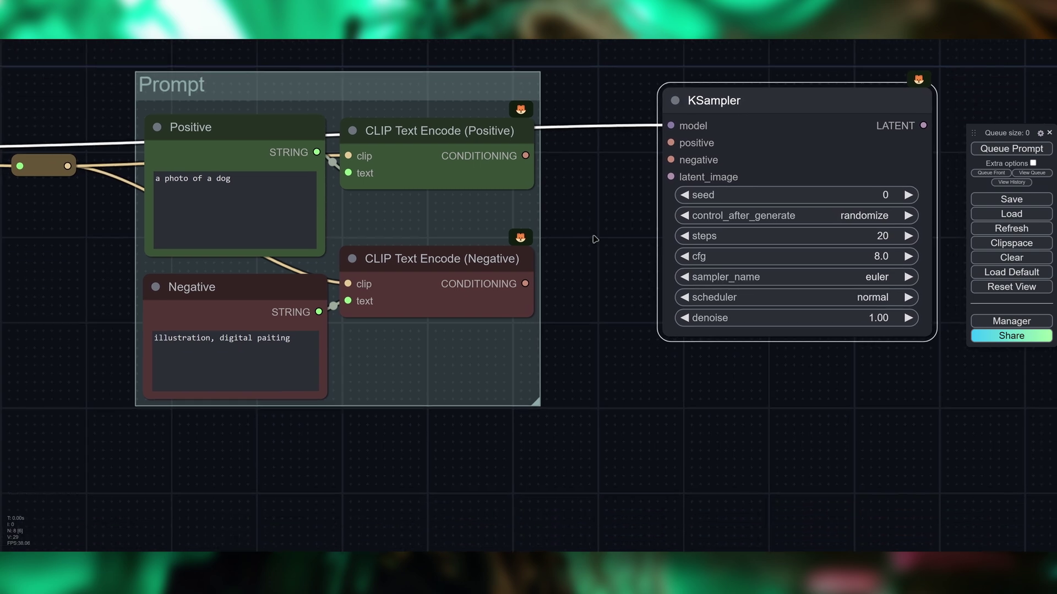
Connect the positive and negative CLIP Text Encode CONDITIONING outputs to the KSampler's positive and negative inputs
scroll(594, 238, down, 3)
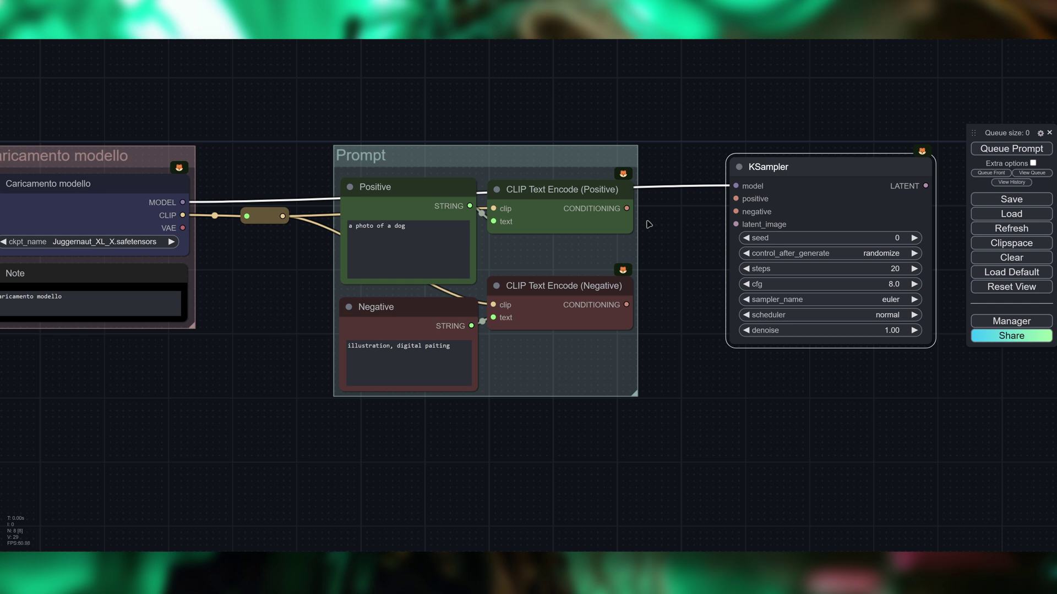
drag(626, 206, 736, 198)
drag(627, 305, 736, 212)
Create an Empty Latent Image node from the KSampler's latent_image input and place it below the Prompt group
drag(677, 375, 625, 355)
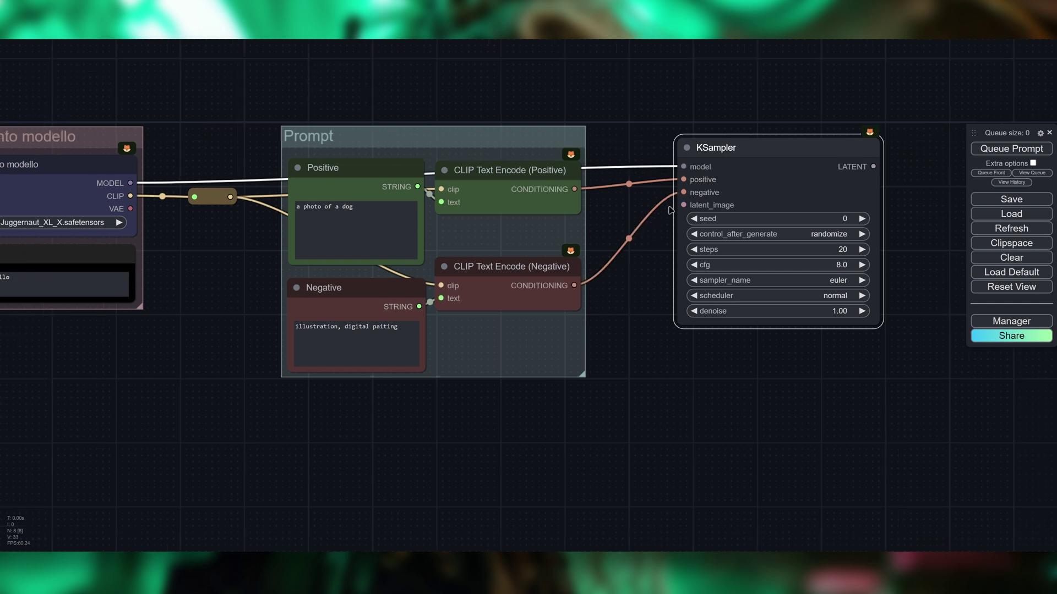
drag(648, 300, 602, 292)
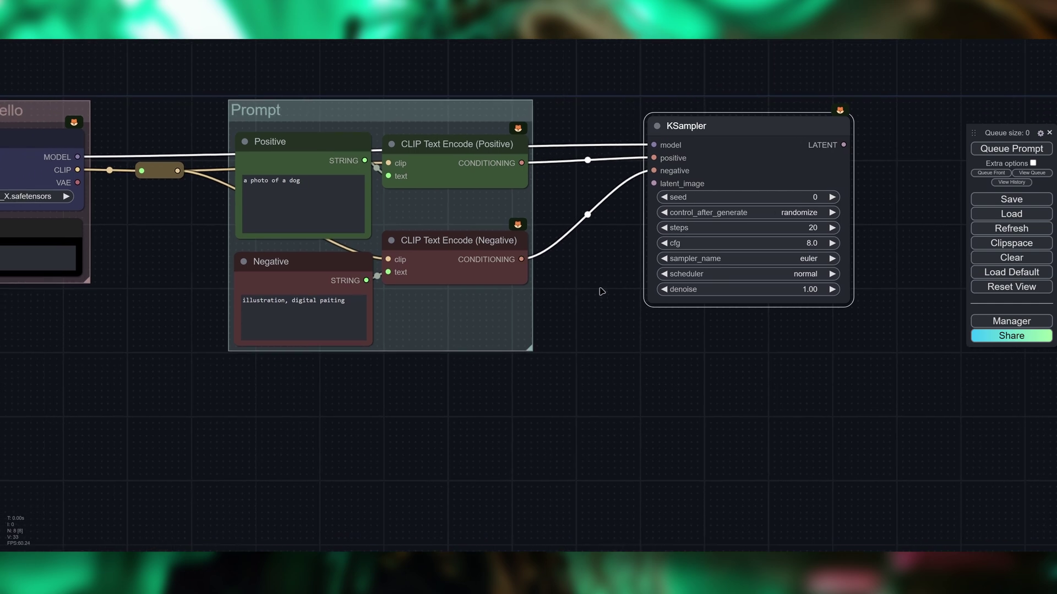
drag(592, 297, 618, 233)
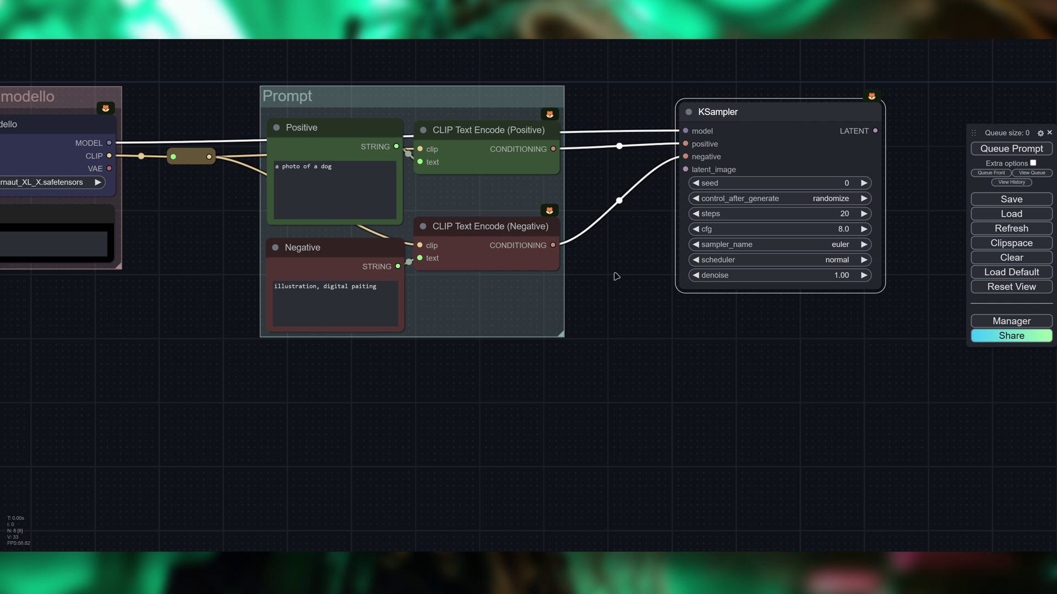
drag(617, 277, 653, 240)
drag(722, 133, 544, 369)
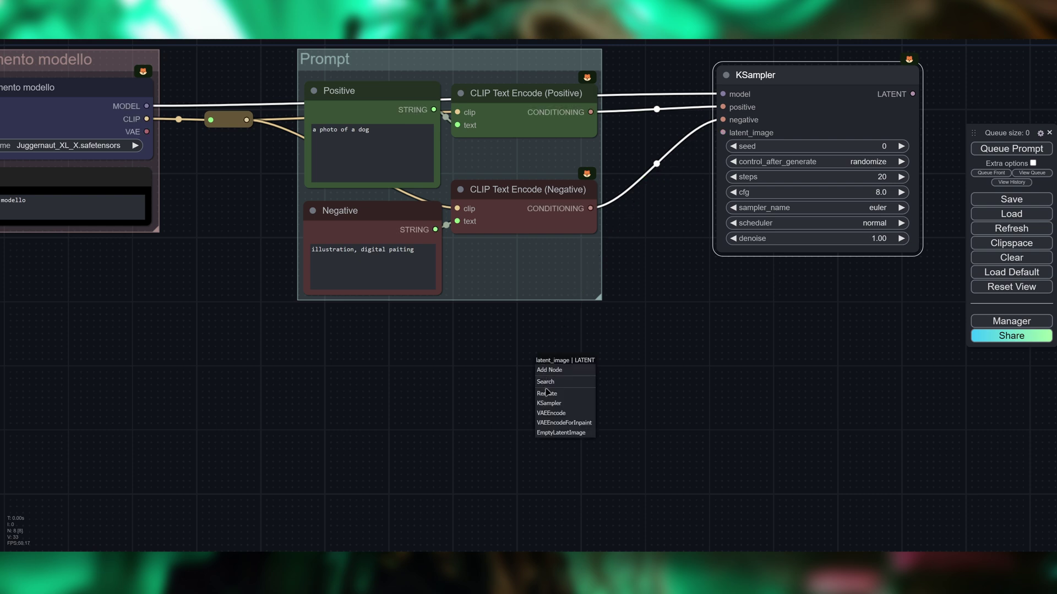
click(558, 433)
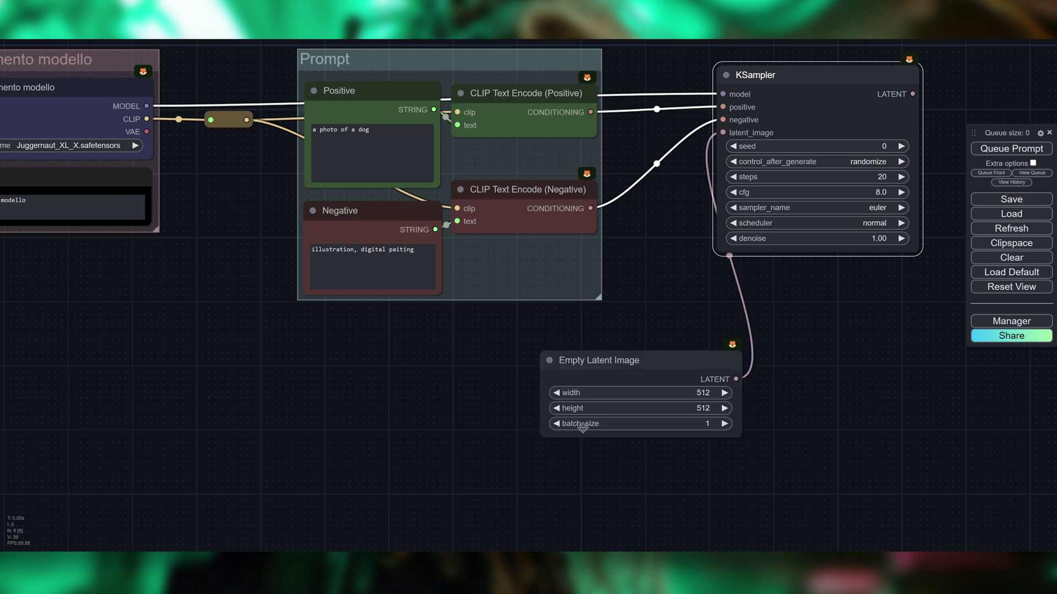
drag(662, 358, 512, 362)
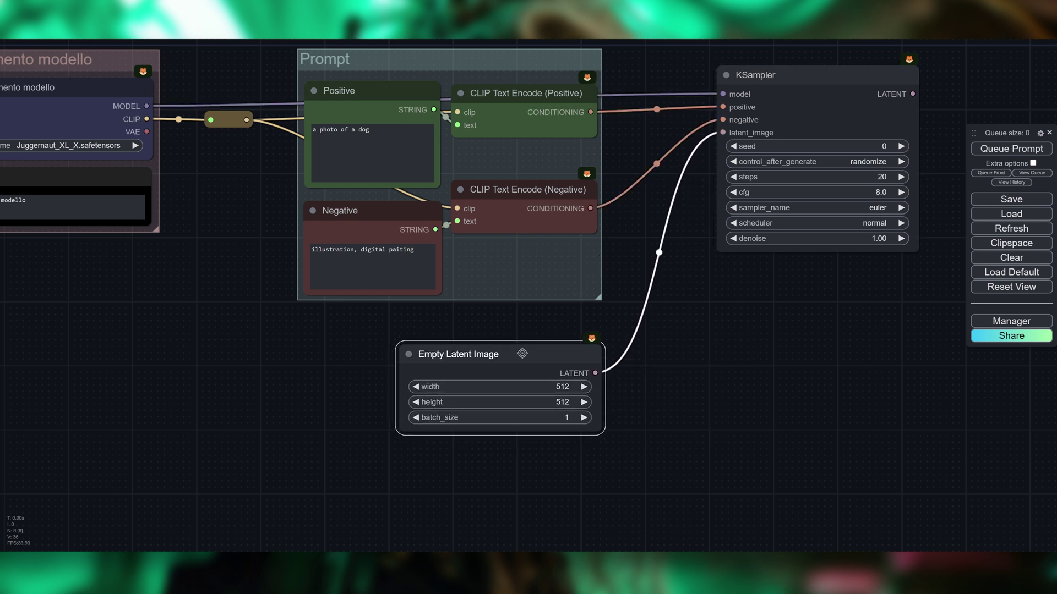
Set the Empty Latent Image node's width and height to 1024 each
scroll(516, 284, up, 1)
scroll(566, 318, up, 1)
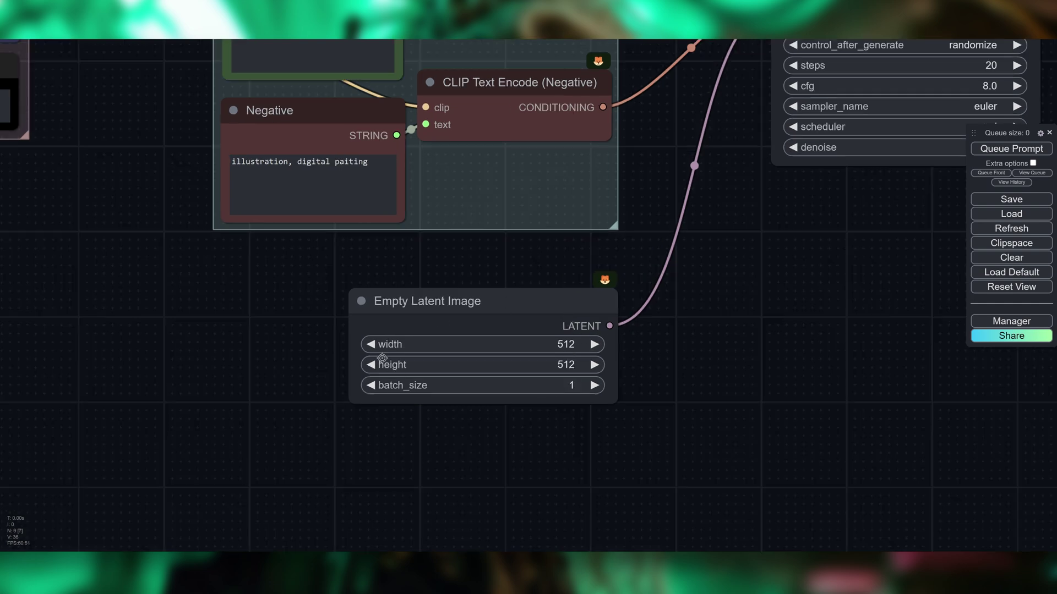
scroll(677, 322, down, 1)
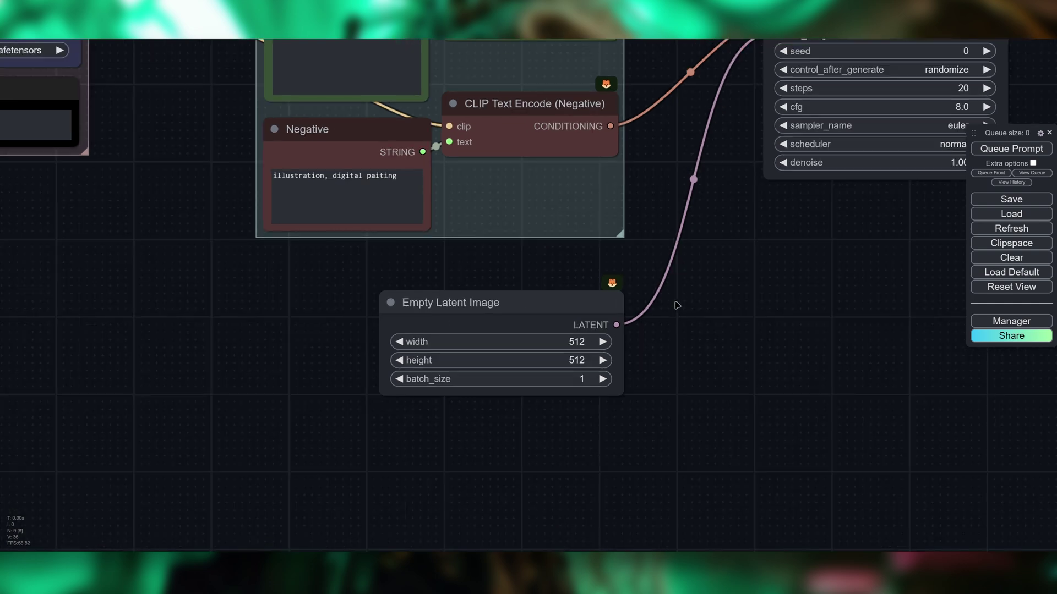
scroll(679, 296, down, 3)
drag(681, 295, 666, 345)
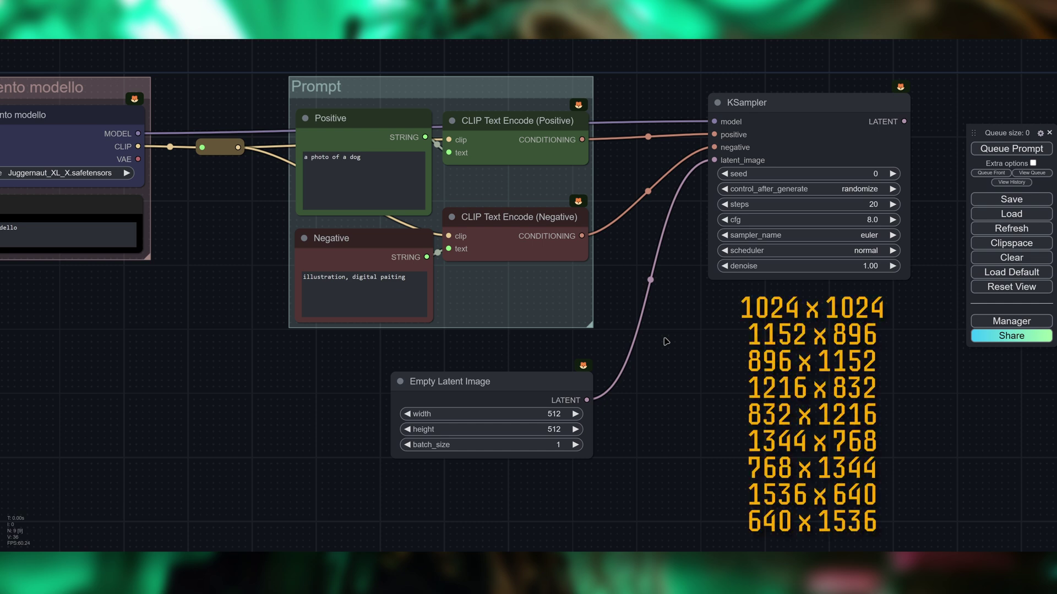
drag(586, 377, 580, 376)
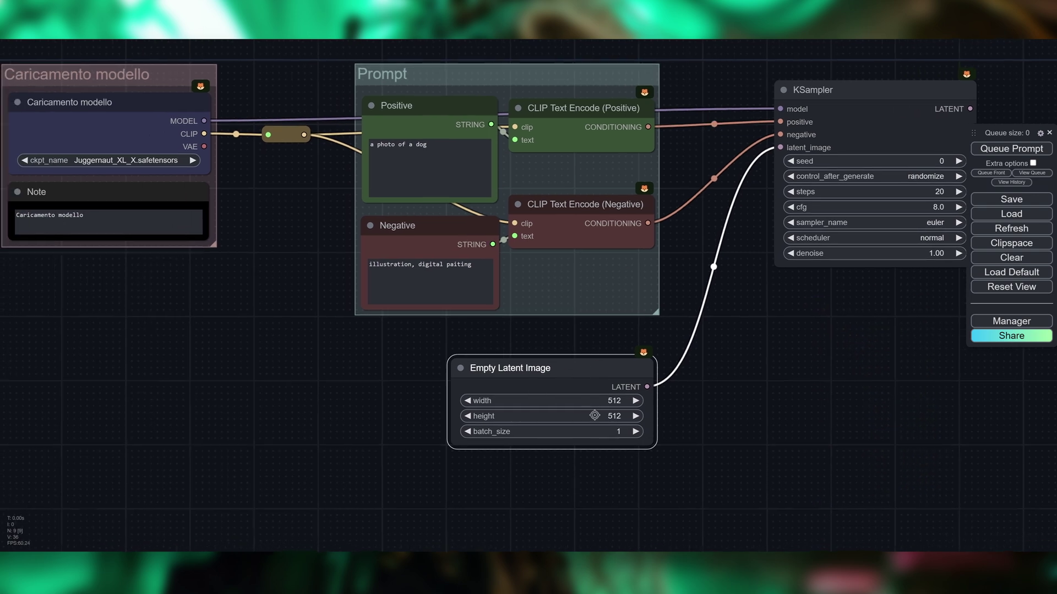
click(616, 401)
text(1024)
key(Return)
click(613, 416)
text(1024)
key(Return)
Colour the KSampler node blue
drag(765, 377, 684, 380)
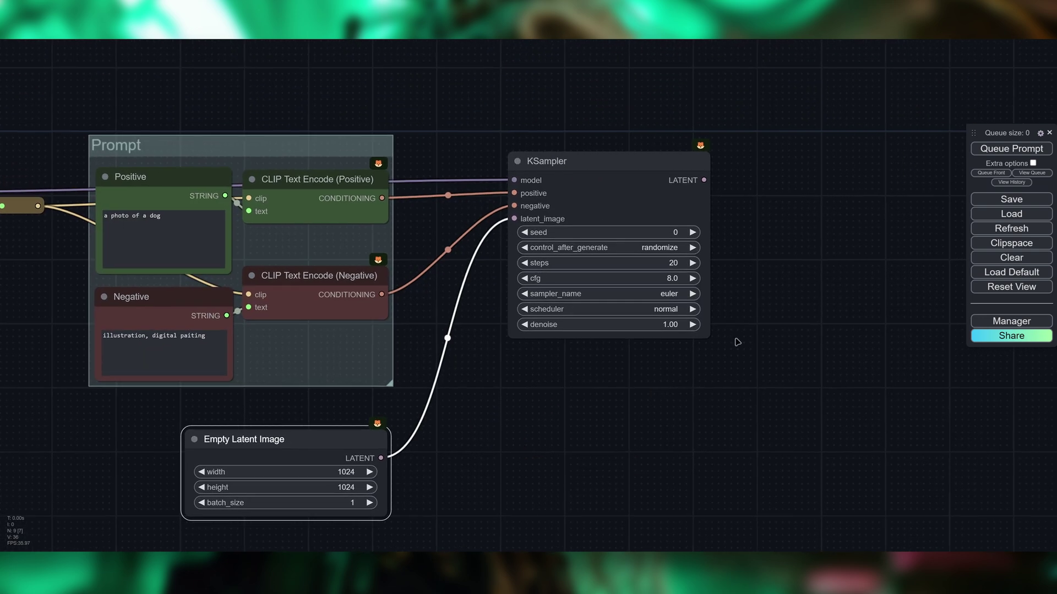
right_click(600, 156)
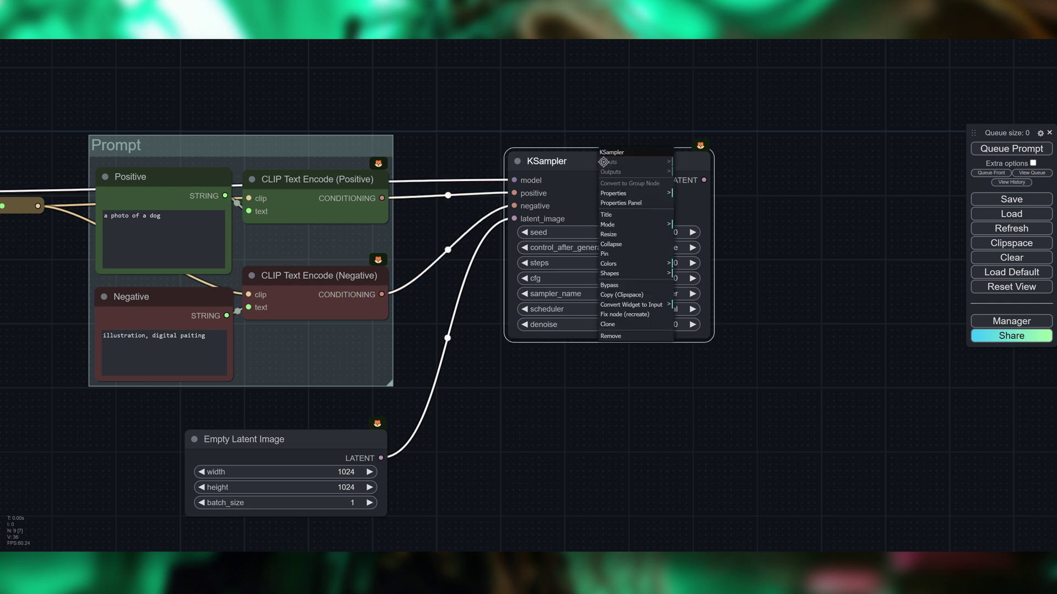
click(643, 263)
click(698, 304)
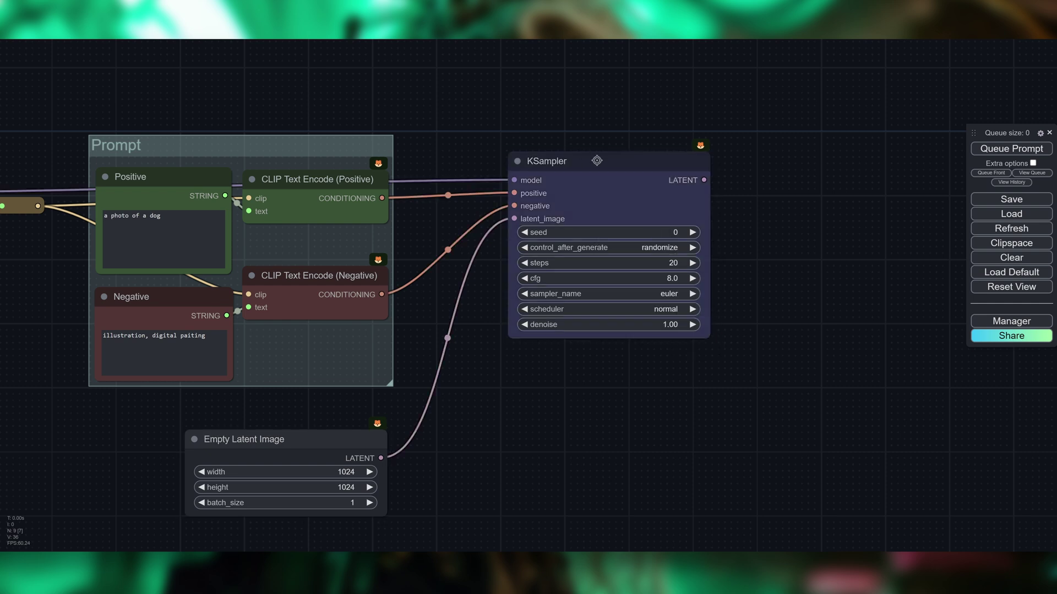
Colour the Empty Latent Image node purple and adjust its position below the Prompt group
drag(514, 424, 654, 358)
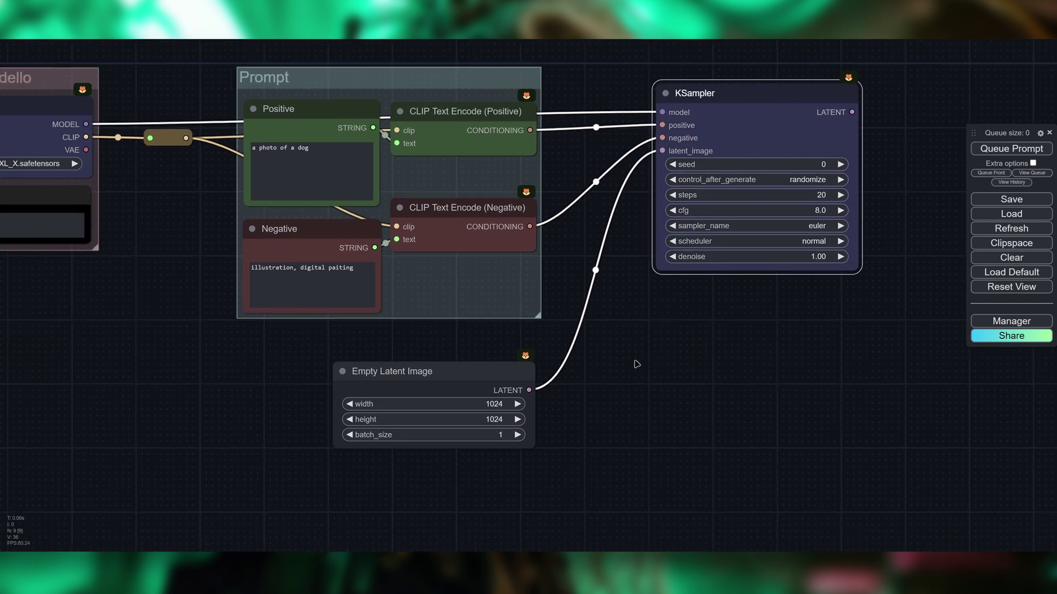
drag(553, 399, 642, 374)
click(563, 348)
right_click(561, 348)
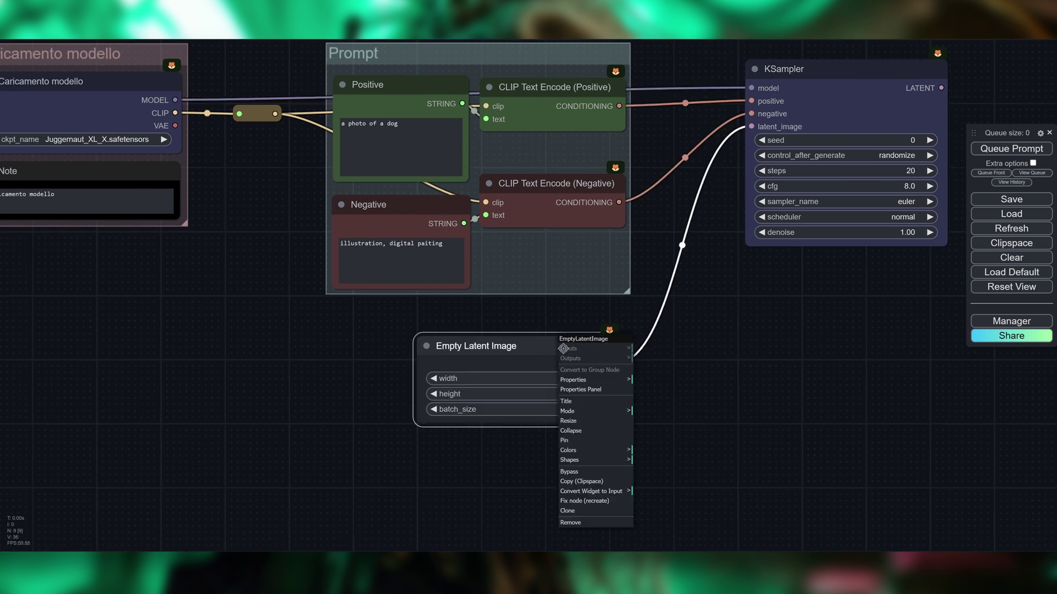
mouse_move(598, 450)
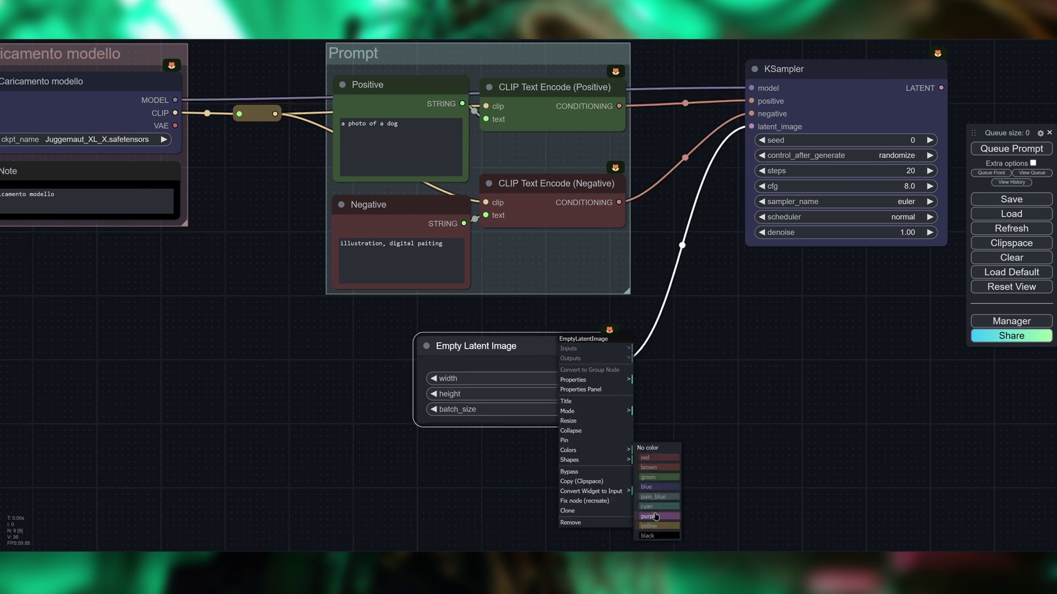
click(655, 523)
mouse_move(538, 355)
mouse_down()
mouse_move(519, 372)
mouse_move(554, 355)
mouse_up()
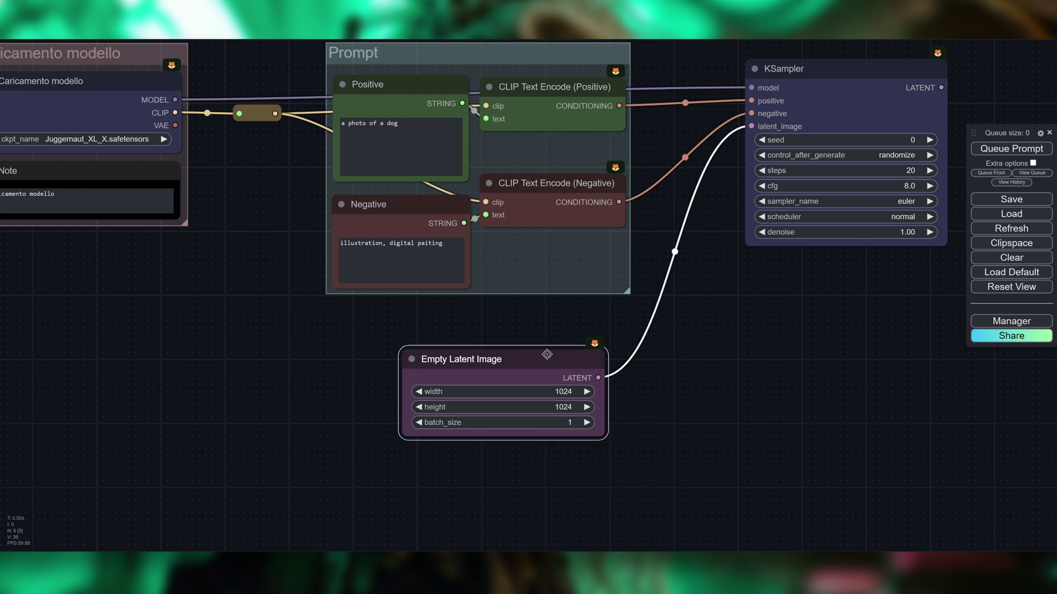
Put the Empty Latent Image node in a new group, shift the group slightly, and title it Risoluzione
right_click(654, 397)
click(707, 428)
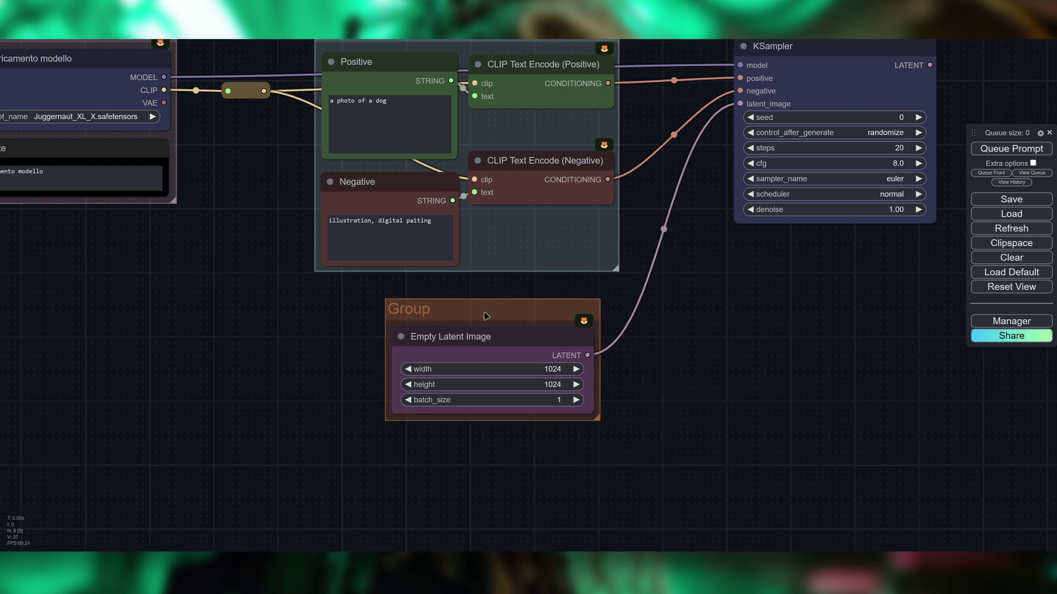
drag(486, 316, 508, 323)
right_click(466, 318)
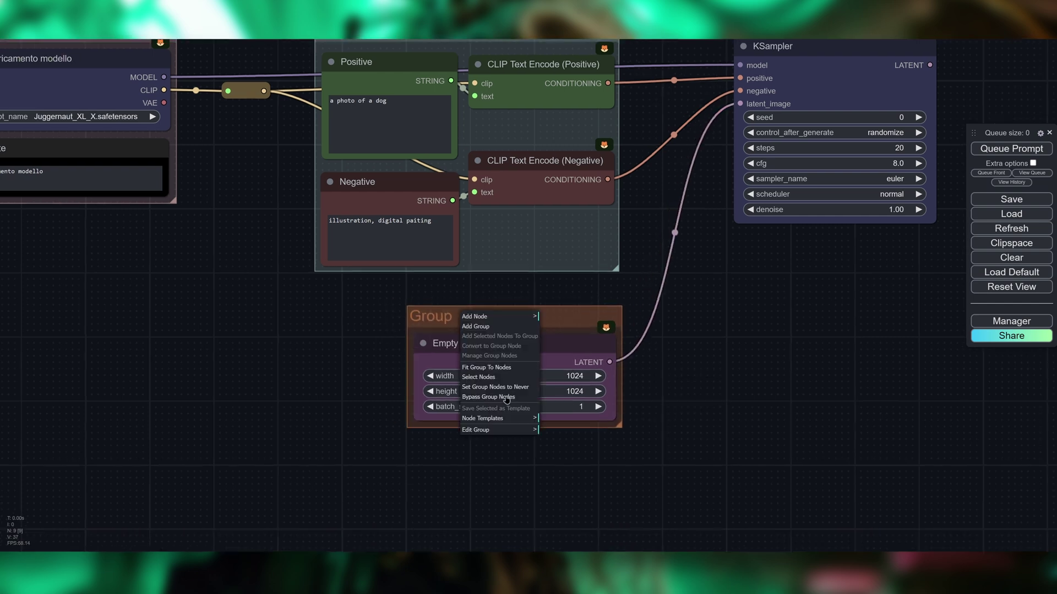
click(520, 430)
click(547, 430)
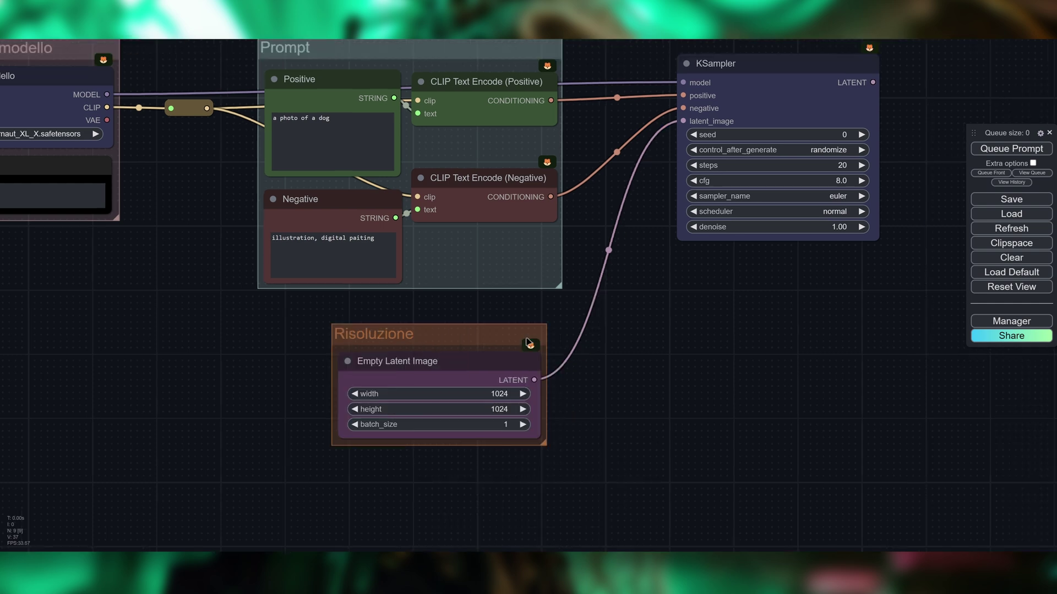
Search for "load" to add a Load Image node and place it below the Risoluzione group, offset towards the model loader
drag(649, 322, 527, 355)
drag(522, 393, 651, 316)
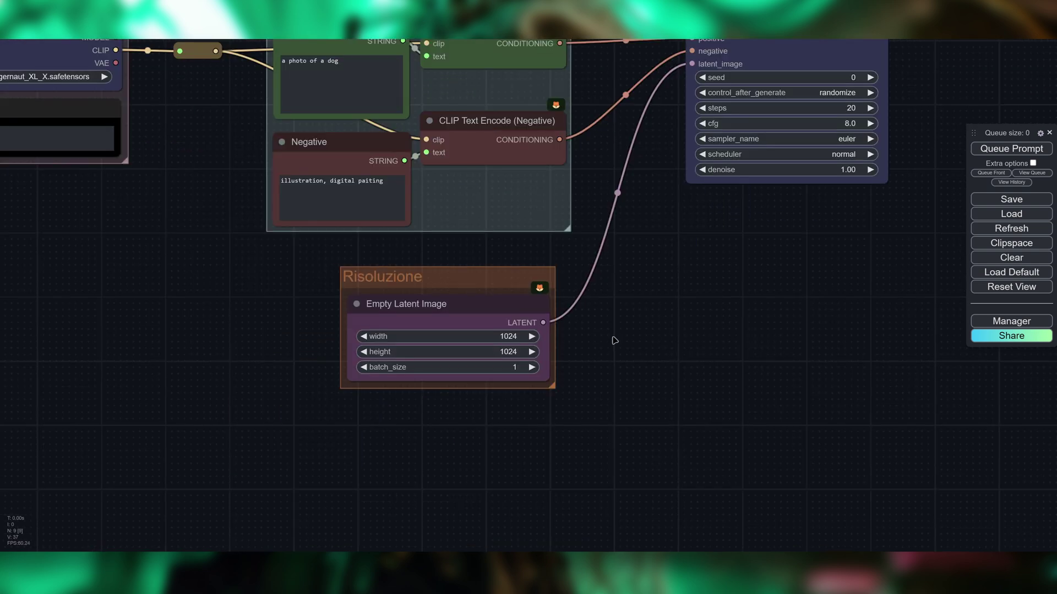
scroll(615, 340, down, 1)
drag(608, 401, 688, 377)
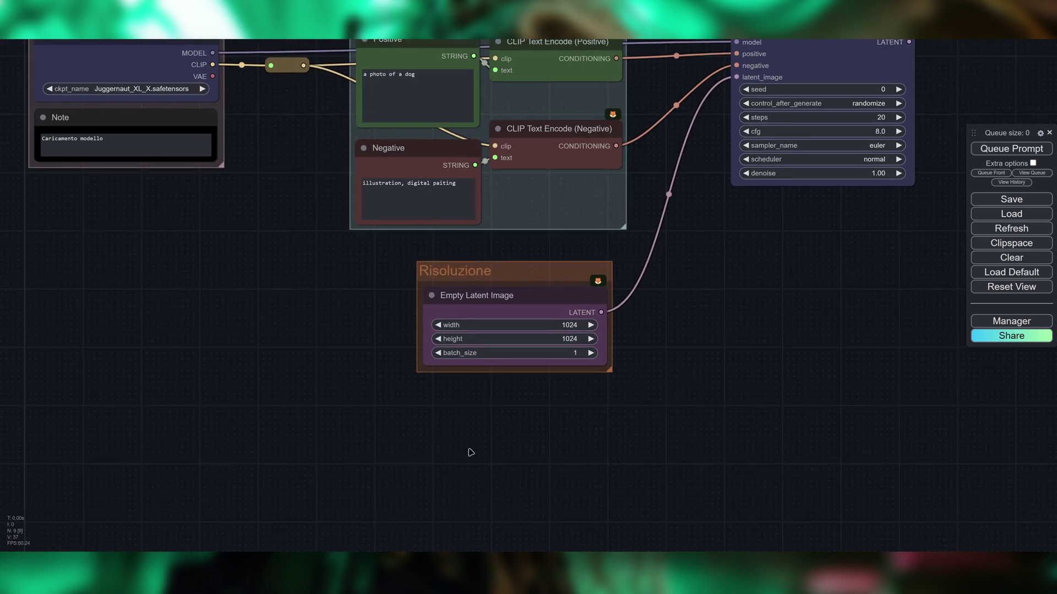
double_click(516, 468)
text(load)
click(501, 486)
drag(528, 436, 233, 412)
drag(522, 458, 493, 363)
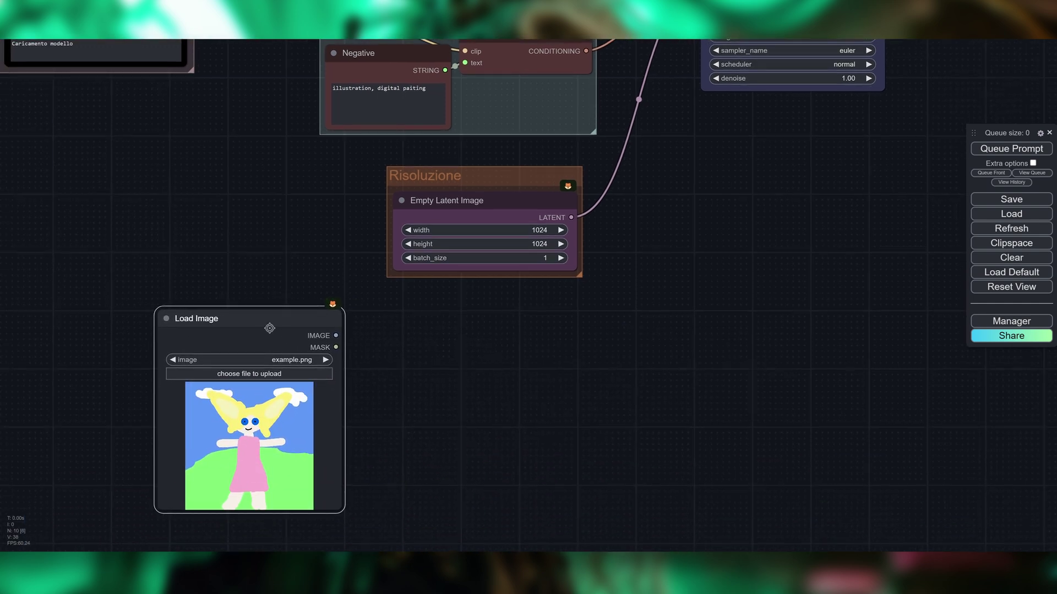
drag(267, 327, 284, 329)
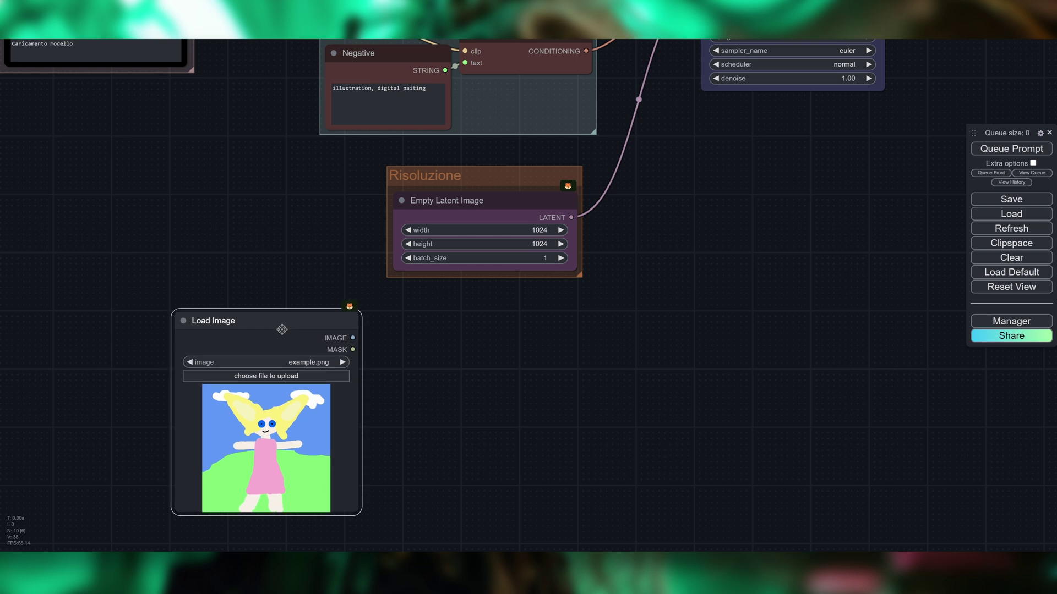
drag(477, 355, 488, 357)
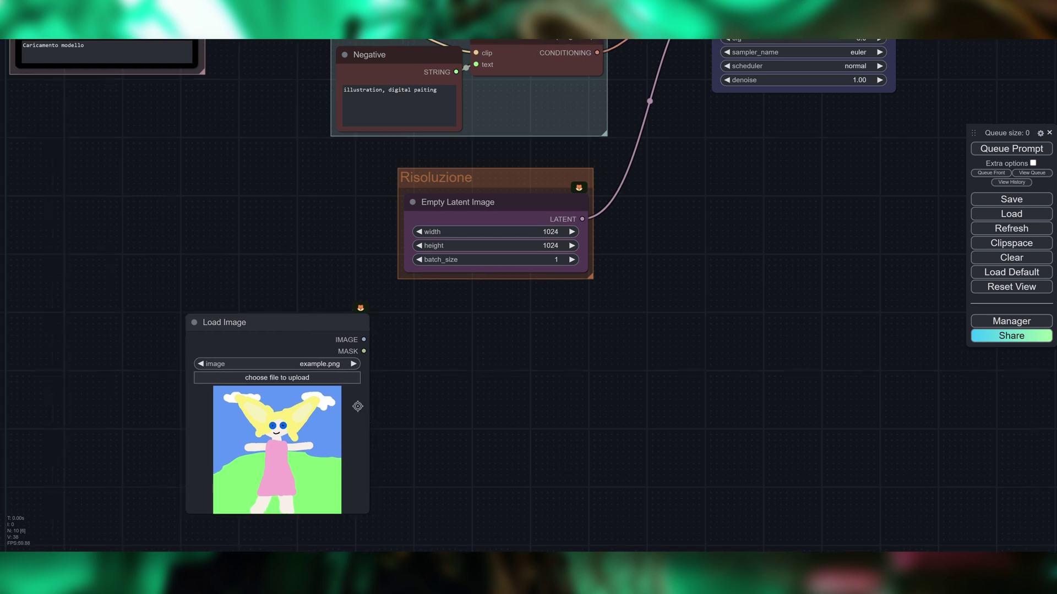
scroll(427, 337, up, 4)
scroll(427, 337, right, 4)
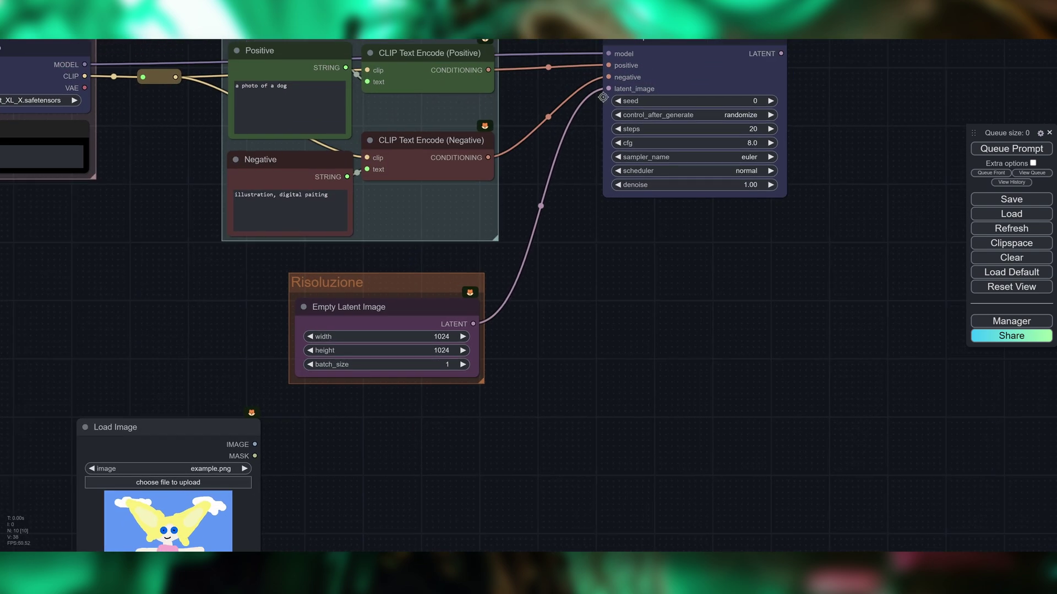
scroll(264, 357, down, 3)
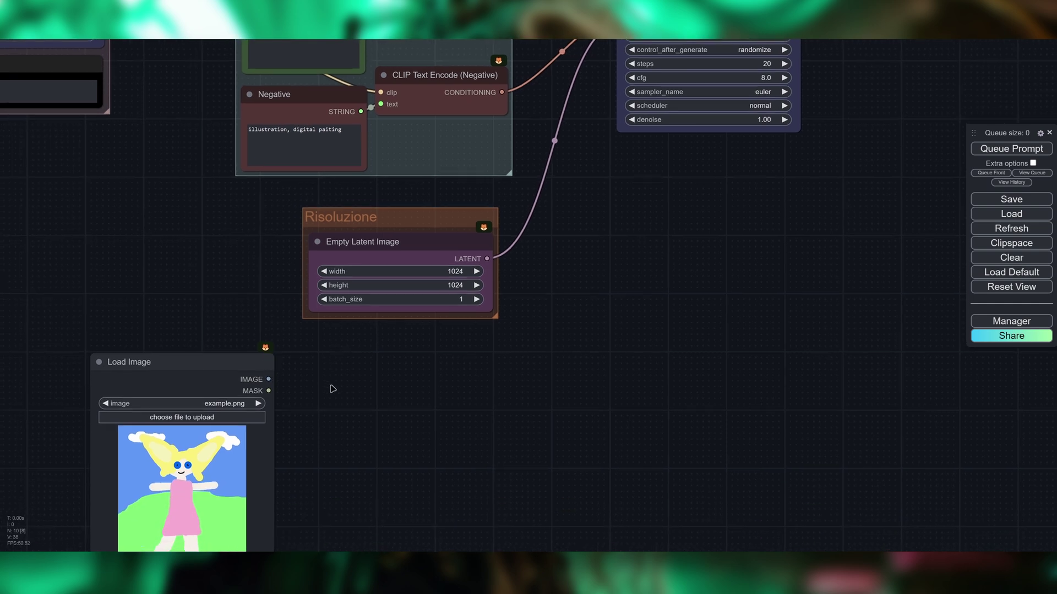
Add a VAE Encode node whose pixels input is fed by the Load Image node's image output
drag(269, 379, 419, 389)
click(407, 413)
drag(568, 344, 539, 420)
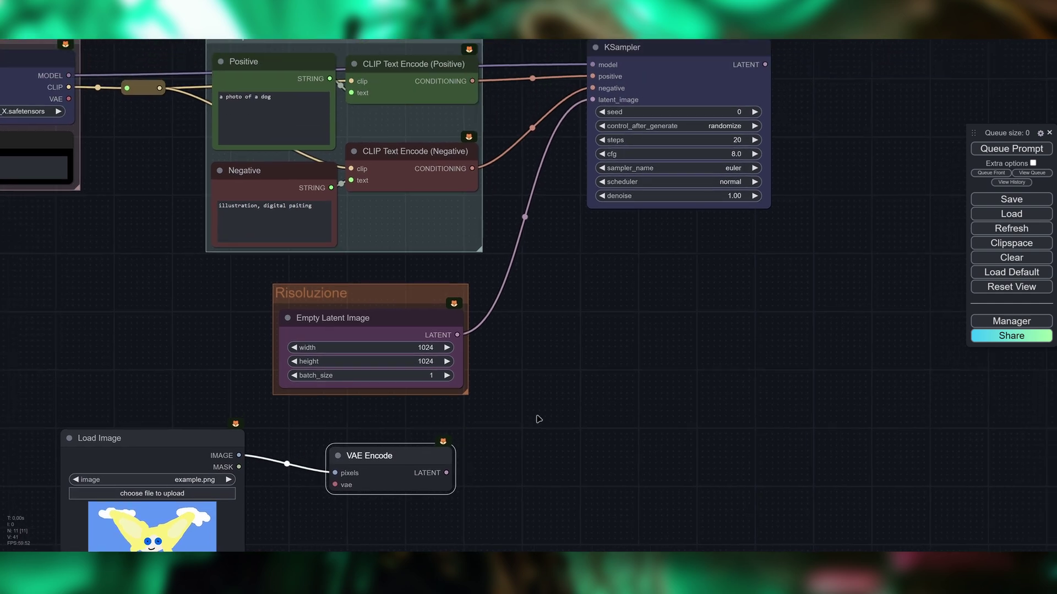
drag(539, 420, 616, 377)
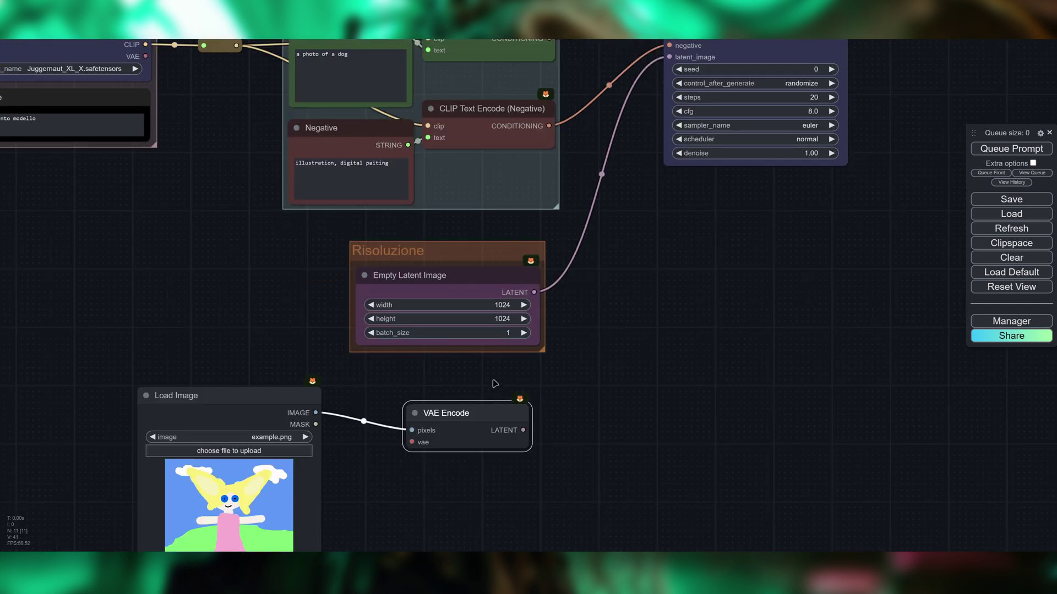
drag(492, 395, 569, 387)
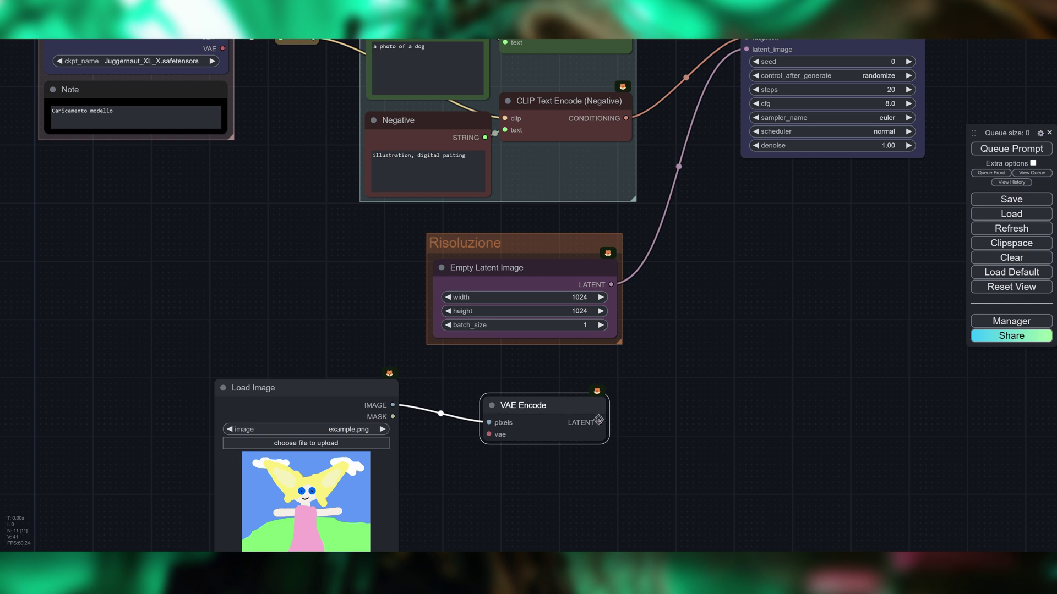
Connect the model loader's VAE output to the VAE Encode node's vae input
drag(692, 327, 636, 342)
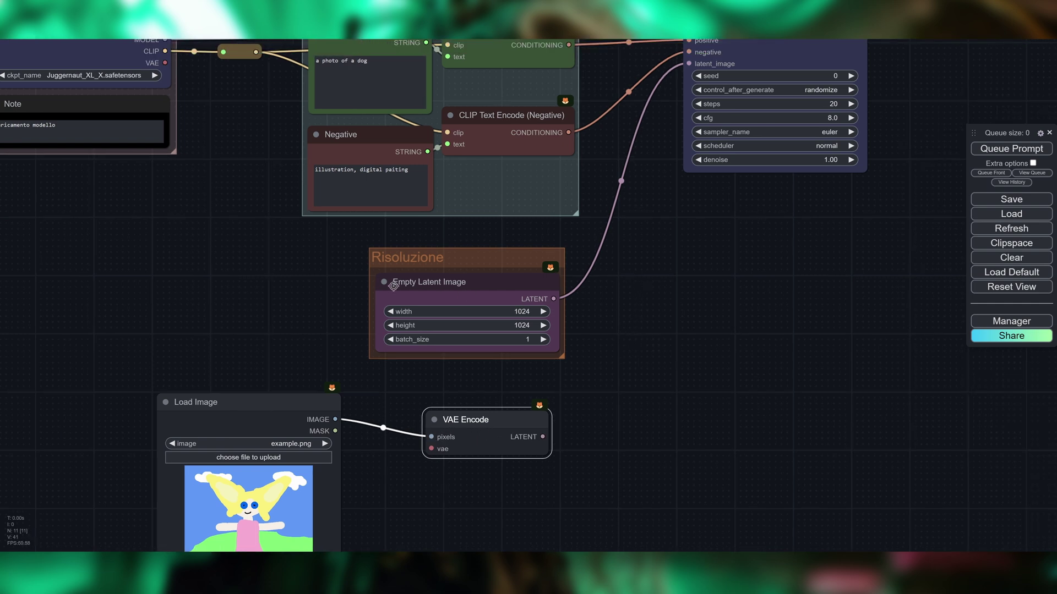
drag(389, 286, 523, 292)
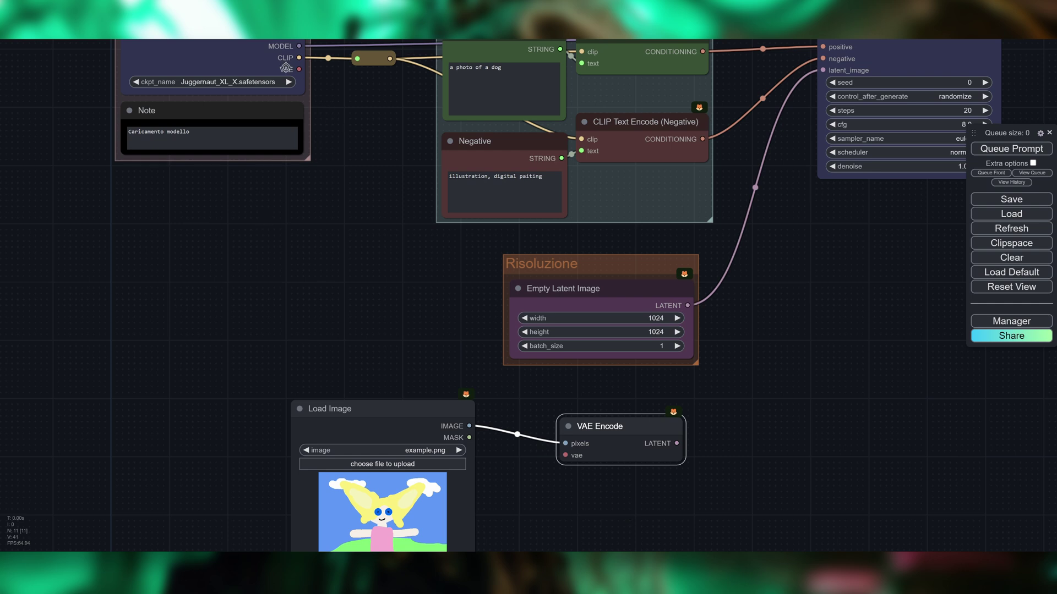
drag(300, 74, 601, 467)
drag(830, 278, 591, 302)
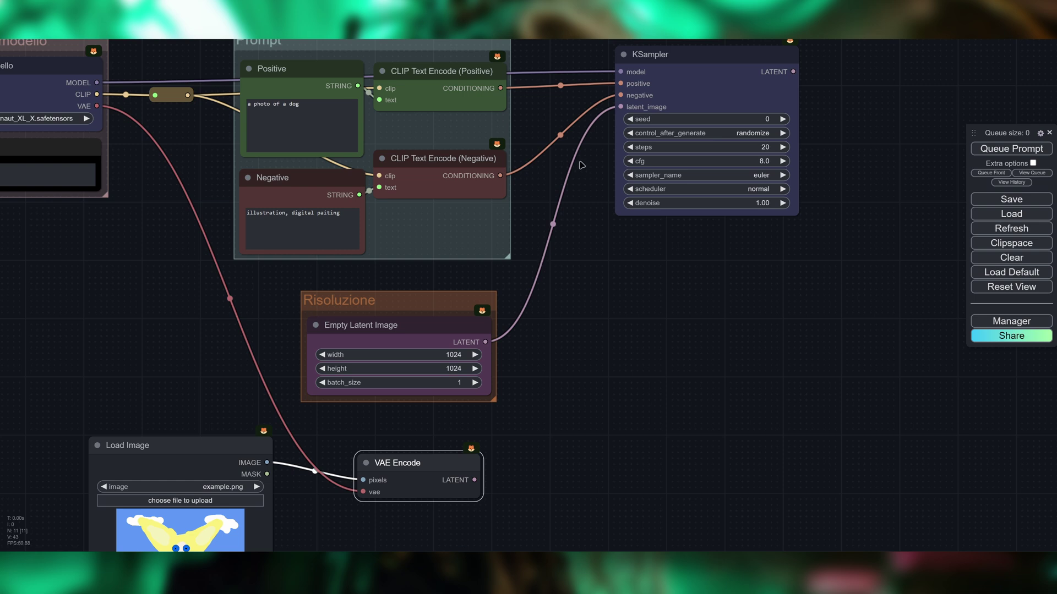
drag(474, 480, 542, 406)
click(629, 387)
drag(637, 425, 667, 384)
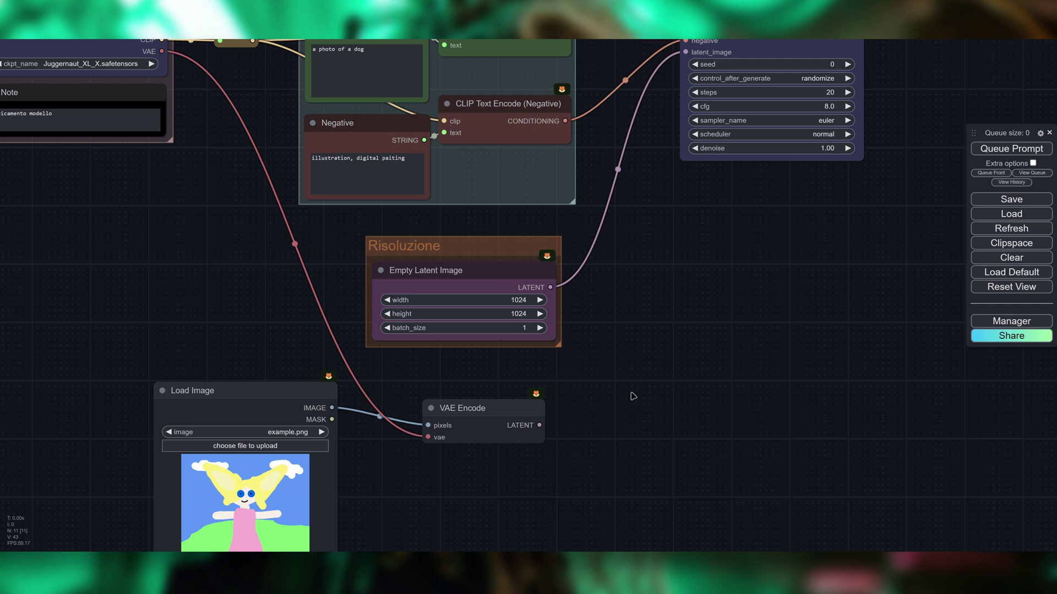
drag(618, 414, 662, 364)
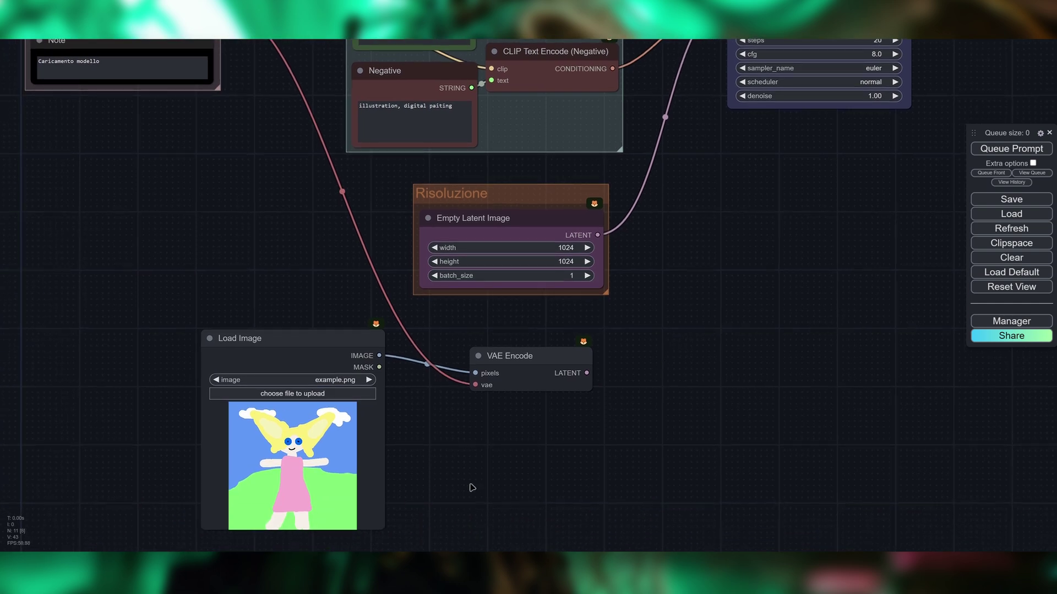
scroll(546, 385, up, 5)
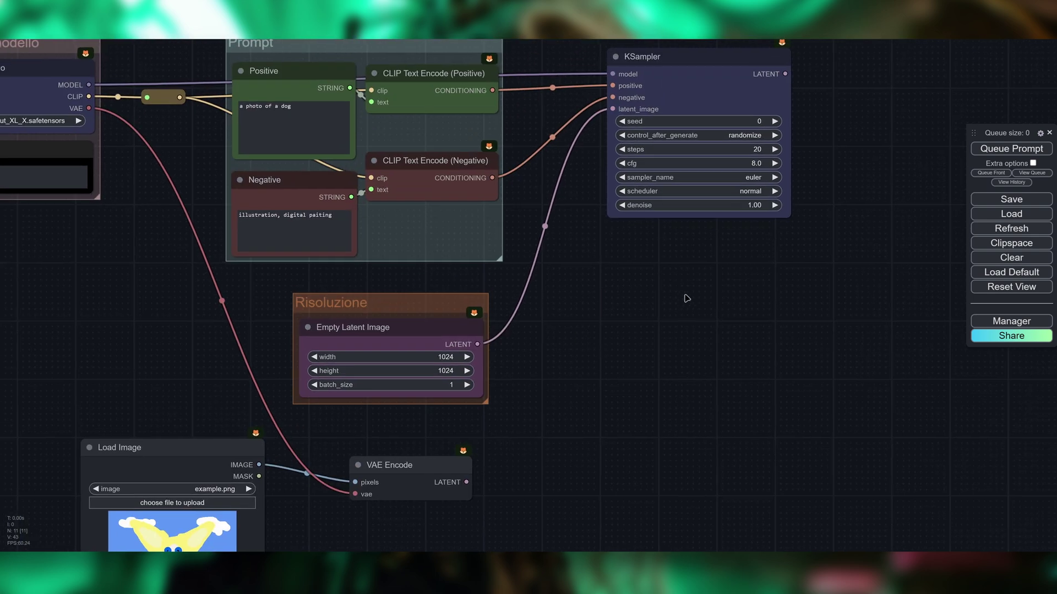
scroll(687, 298, down, 2)
scroll(578, 416, down, 4)
scroll(564, 440, up, 4)
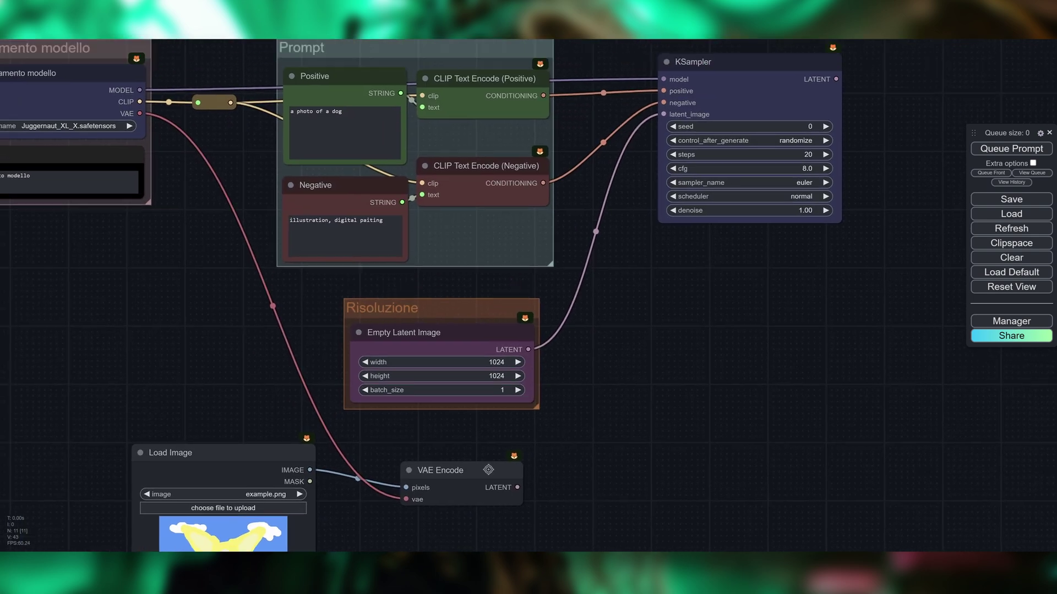
Move the Load Image node up against the VAE Encode node and colour both nodes pale blue
drag(419, 435, 445, 332)
drag(315, 357, 376, 375)
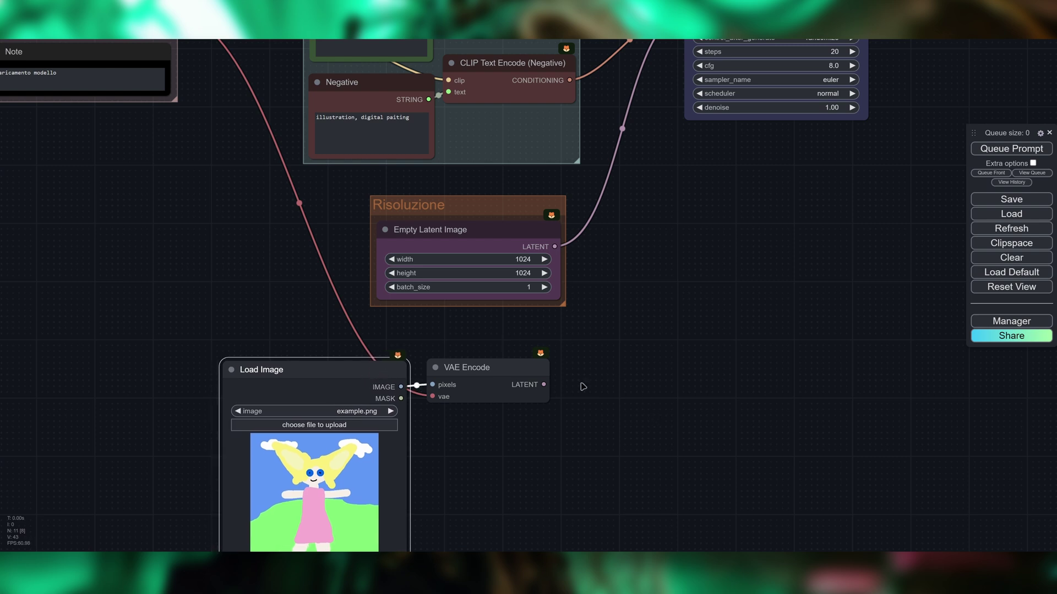
drag(583, 387, 683, 277)
drag(722, 415, 424, 248)
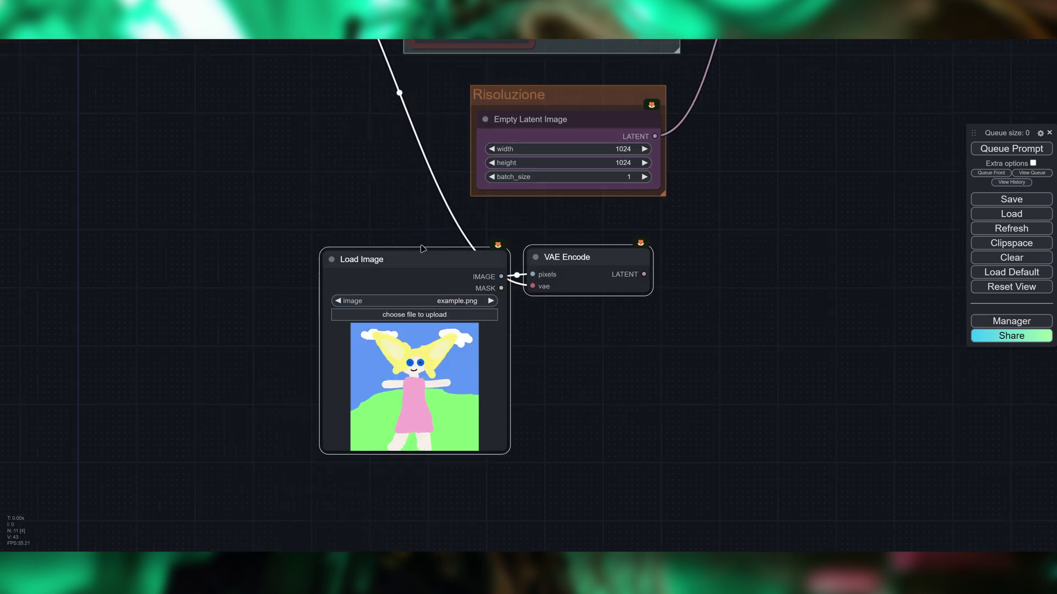
right_click(450, 247)
drag(577, 303, 560, 349)
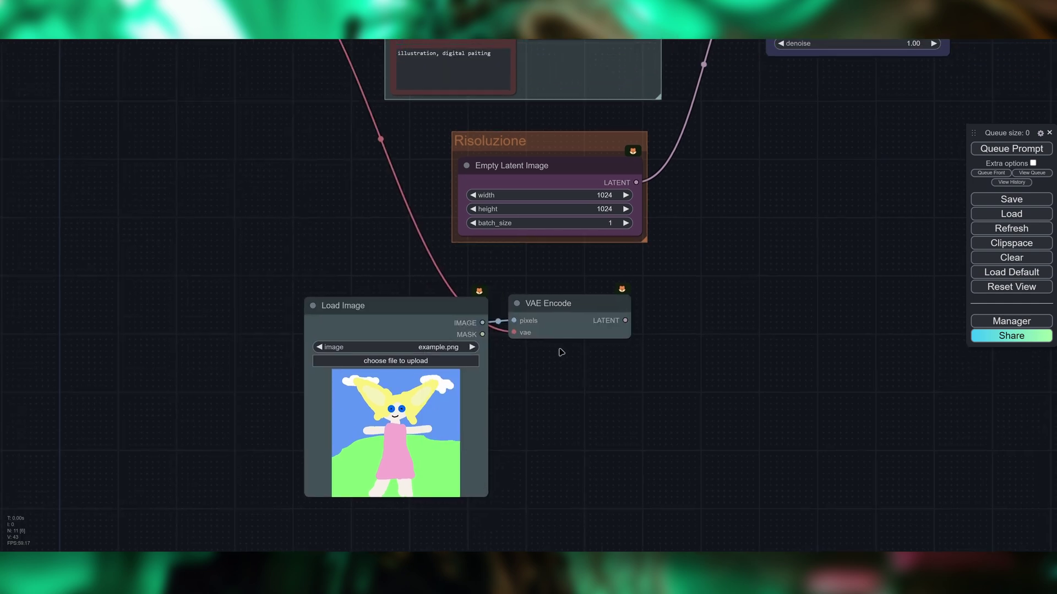
Put the Load Image and VAE Encode nodes in a new group and colour the group yellow
right_click(586, 391)
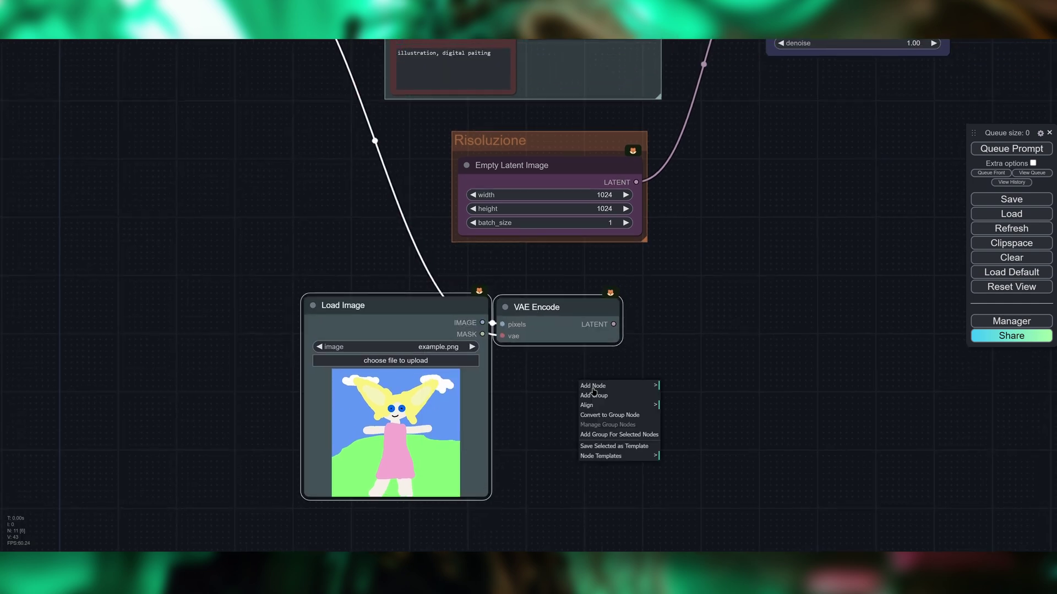
click(619, 434)
right_click(517, 282)
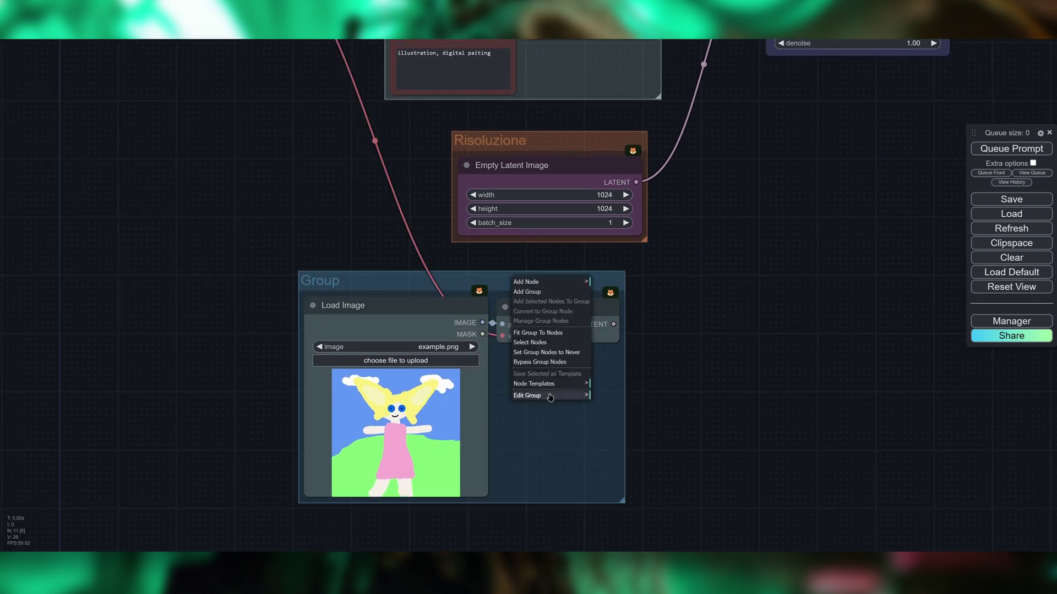
click(548, 395)
click(612, 405)
click(669, 485)
Connect the VAE Encode node's latent output to the KSampler's latent_image input
drag(663, 262, 510, 366)
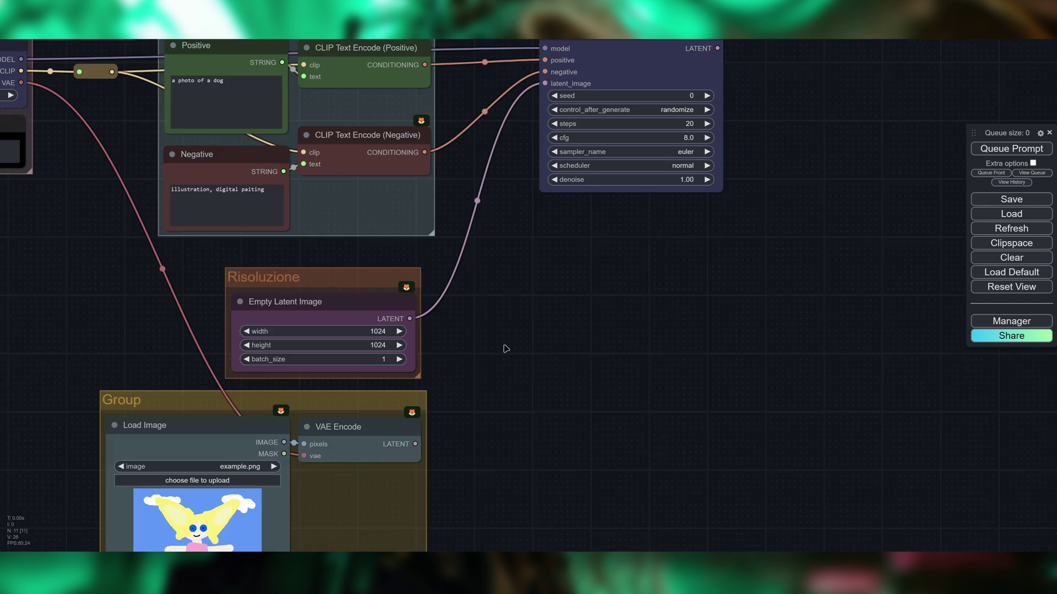
drag(497, 290, 489, 310)
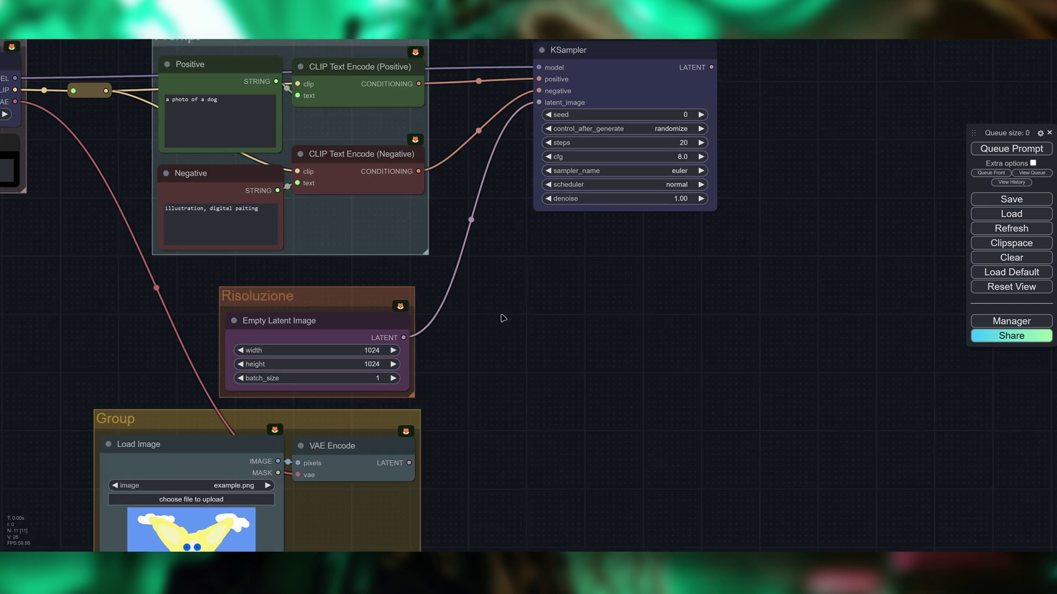
drag(409, 463, 539, 103)
drag(542, 351, 563, 287)
drag(583, 457, 746, 312)
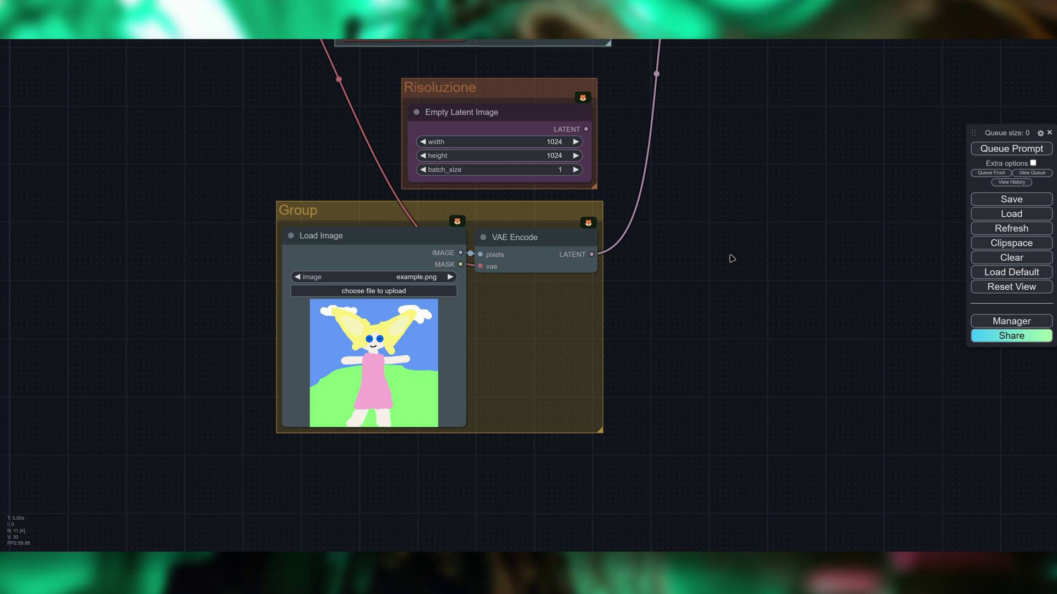
drag(662, 249, 638, 324)
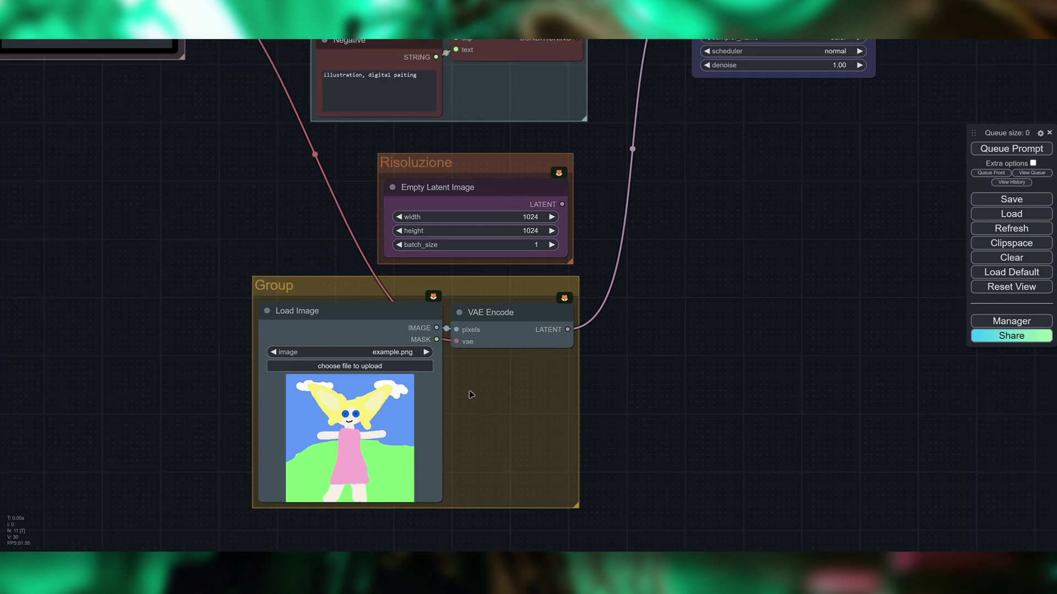
drag(726, 293, 677, 365)
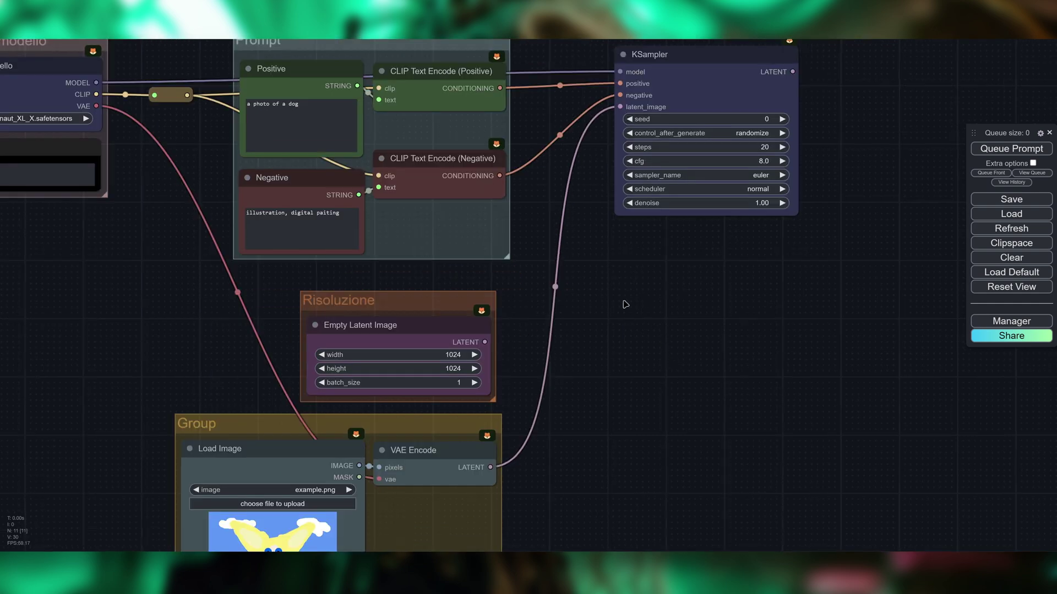
drag(617, 292, 644, 279)
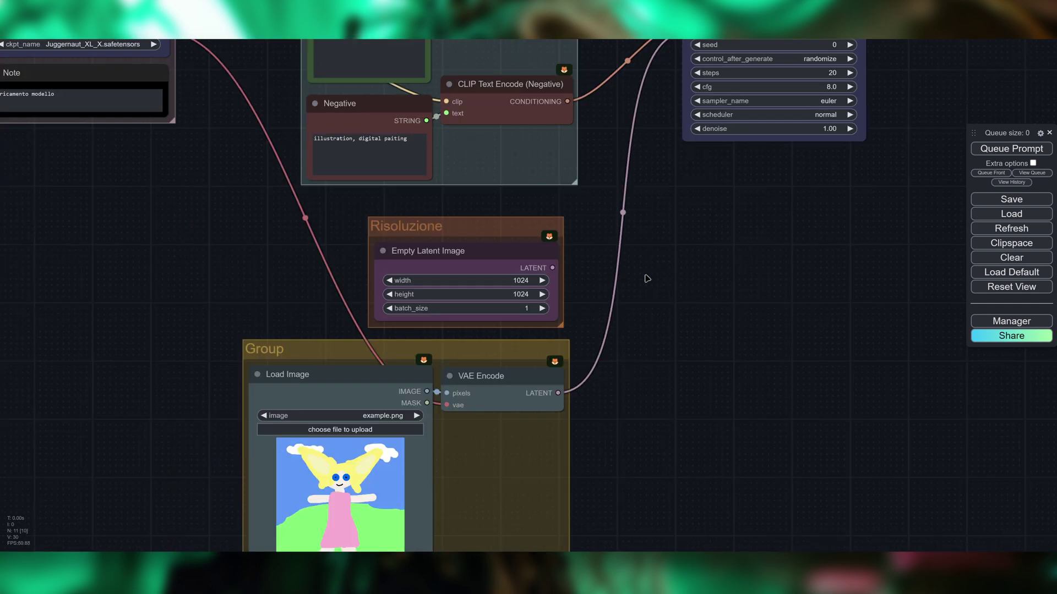
drag(685, 203, 604, 311)
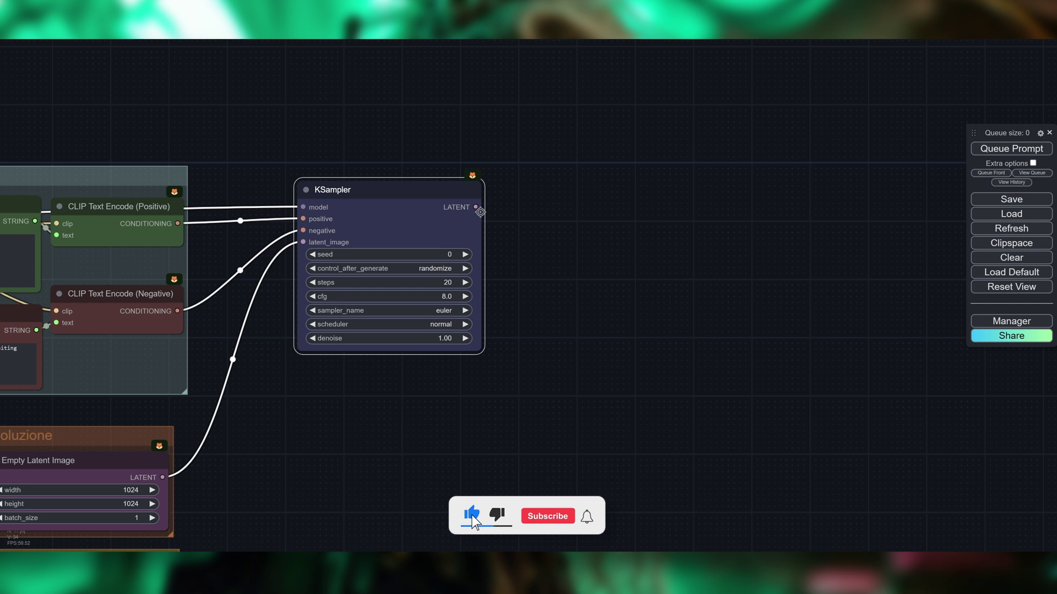
drag(480, 212, 573, 205)
click(548, 379)
drag(548, 378, 898, 91)
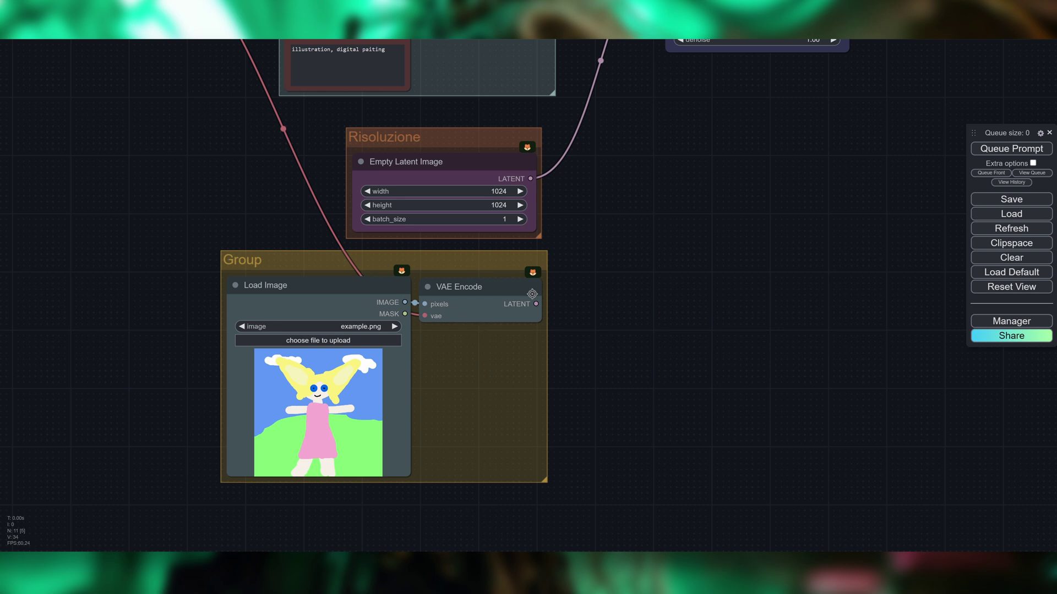
Add a VAE Decode node whose samples input is fed by the KSampler's latent output
drag(740, 121, 296, 400)
drag(578, 125, 503, 236)
scroll(503, 236, up, 2)
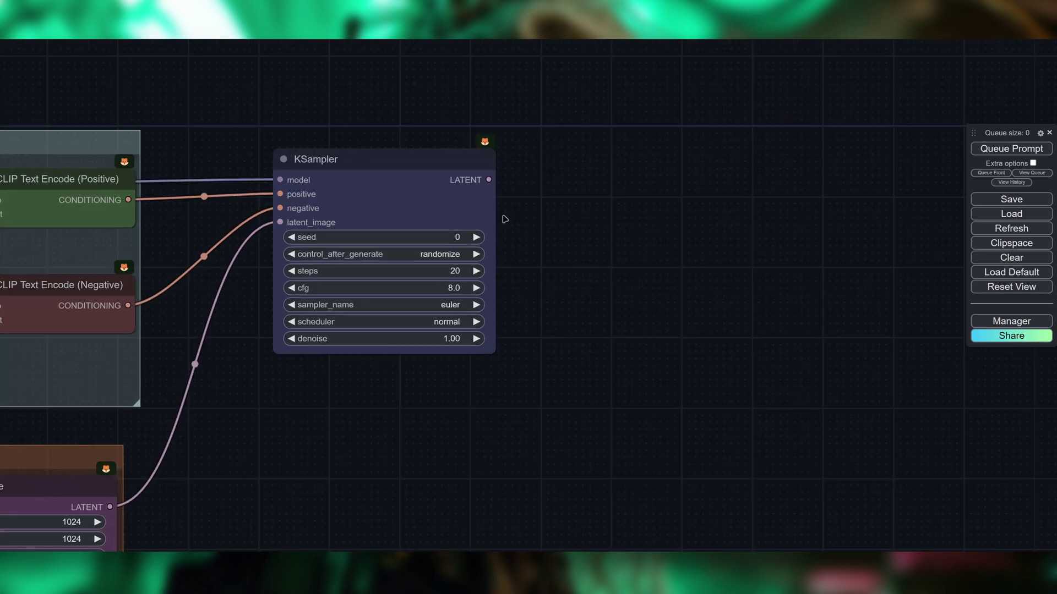
drag(489, 177, 600, 186)
click(610, 226)
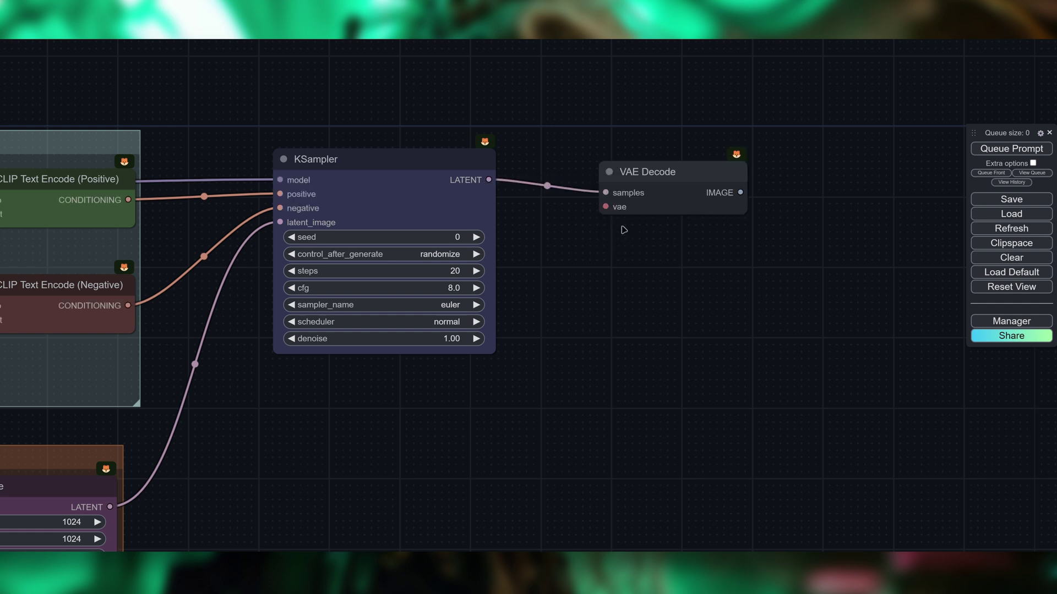
Connect the model loader's VAE output to the VAE Decode node's vae input
scroll(566, 255, down, 4)
drag(460, 352, 568, 352)
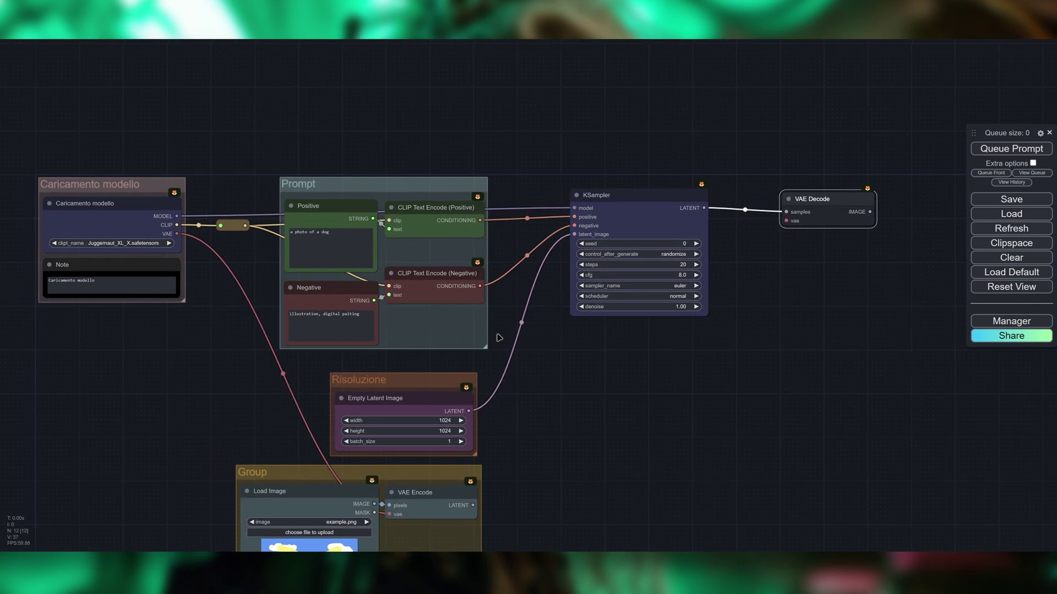
drag(178, 234, 786, 220)
drag(722, 280, 471, 333)
Add a Preview Image node fed by the VAE Decode image output and place it lower down, clear of that link
scroll(581, 290, up, 1)
scroll(581, 290, up, 2)
drag(582, 253, 640, 243)
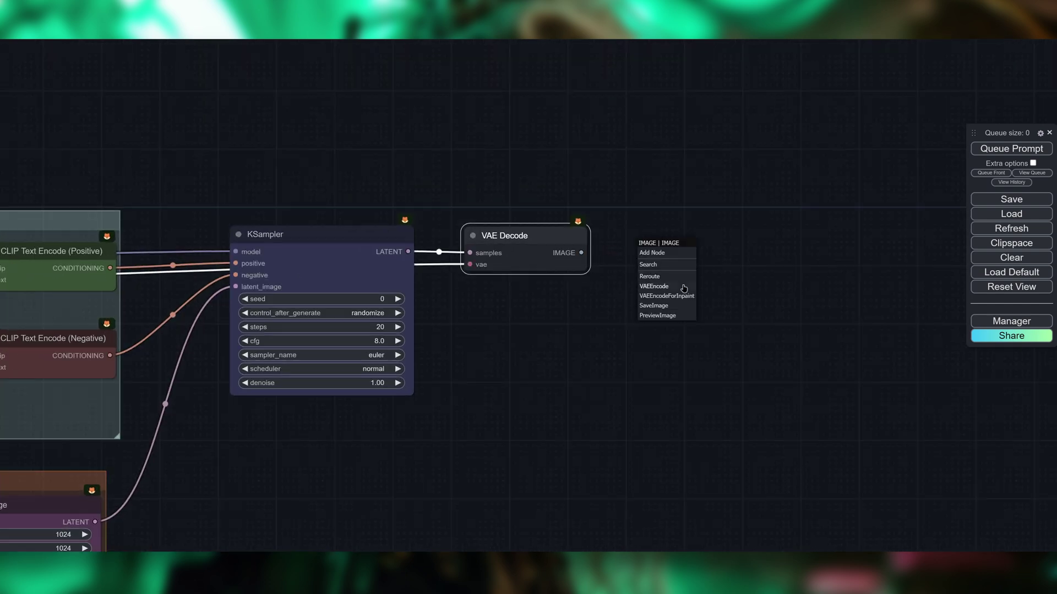
click(658, 315)
drag(713, 266, 674, 392)
Add a Save Image node fed by the VAE Decode image output and shift the Preview Image node slightly up
drag(692, 346, 543, 313)
drag(438, 219, 584, 253)
click(594, 287)
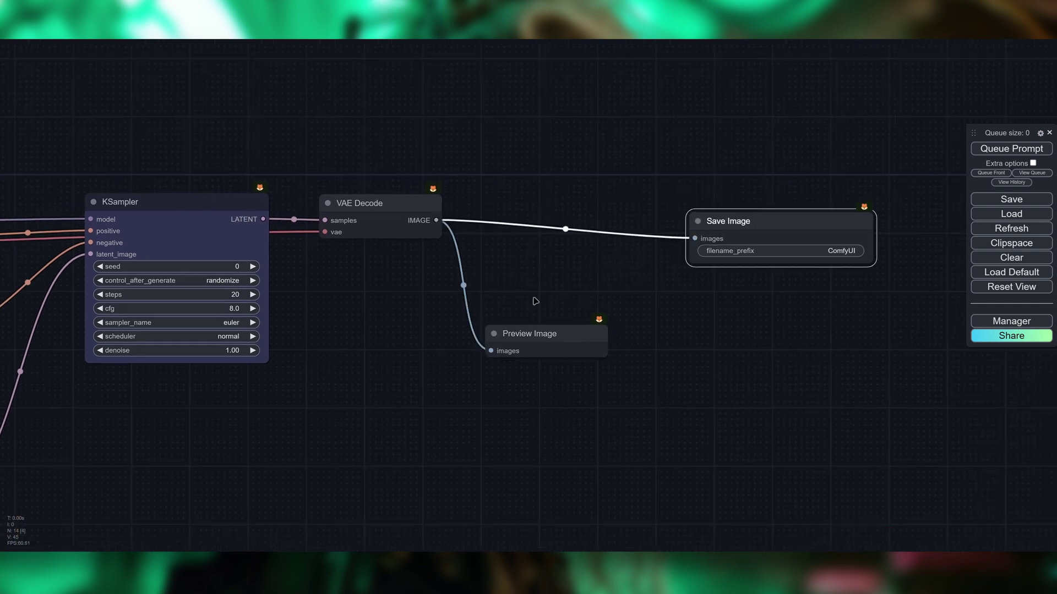
drag(526, 326, 543, 286)
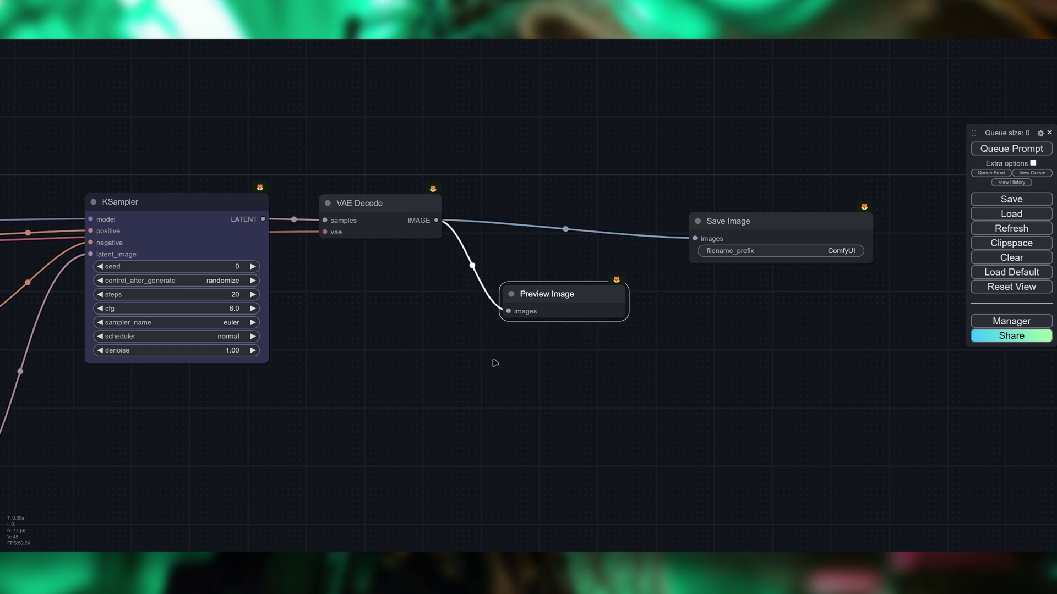
drag(437, 357, 501, 340)
Mute the Save Image node and move the Preview Image node slightly closer to it
click(824, 213)
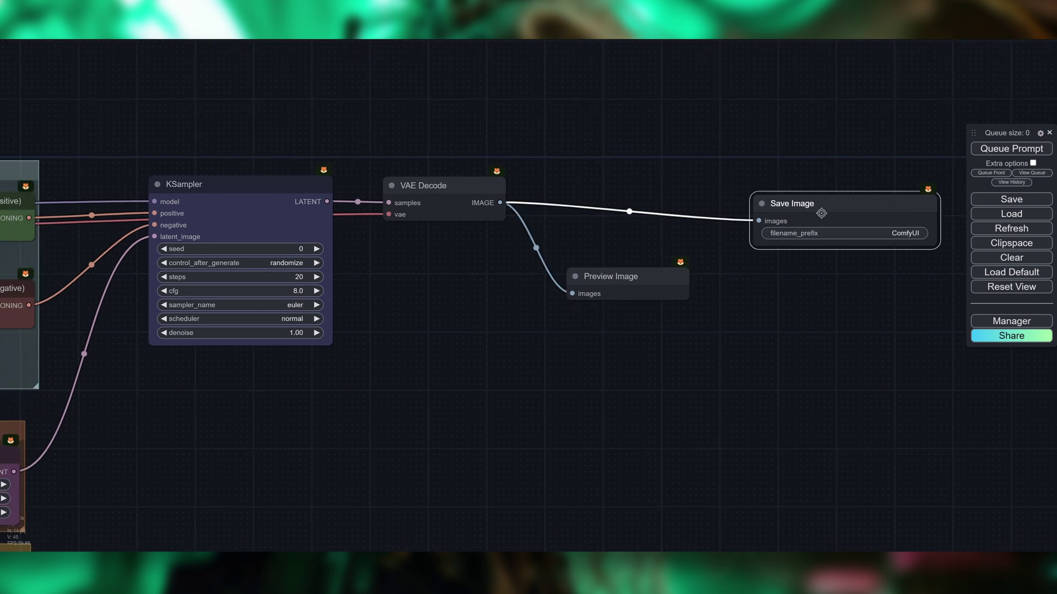
key(ctrl+m)
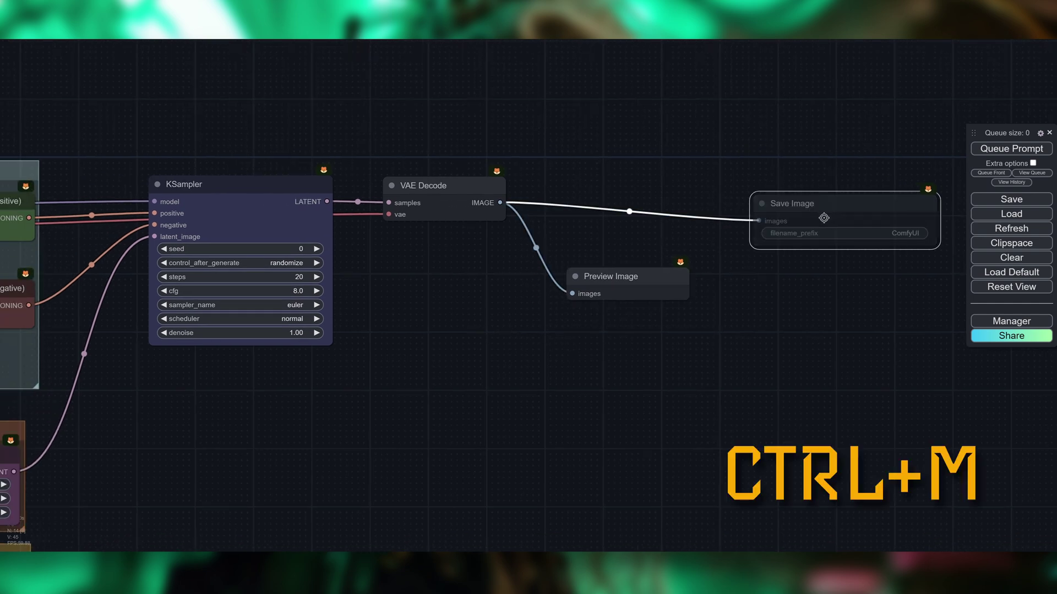
drag(643, 277, 663, 273)
Unmute the Save Image node and bypass it instead
click(819, 203)
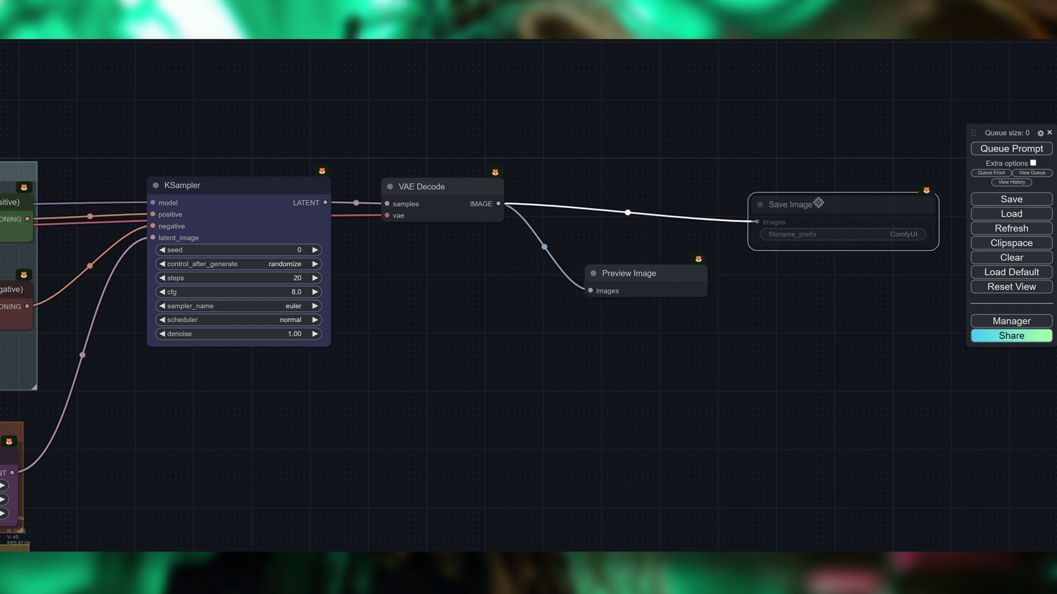
key(ctrl+m)
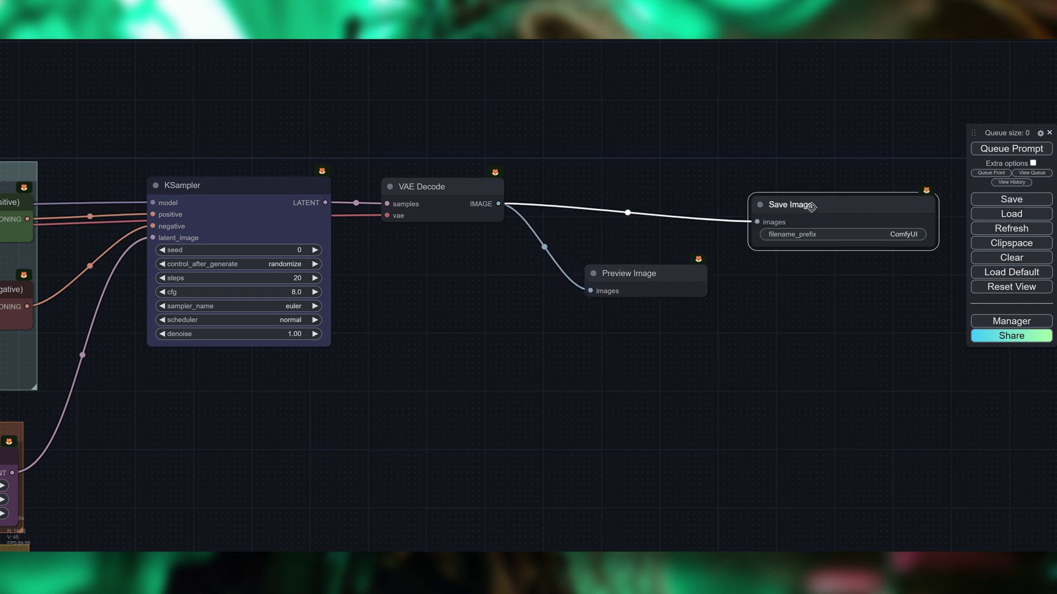
key(ctrl+b)
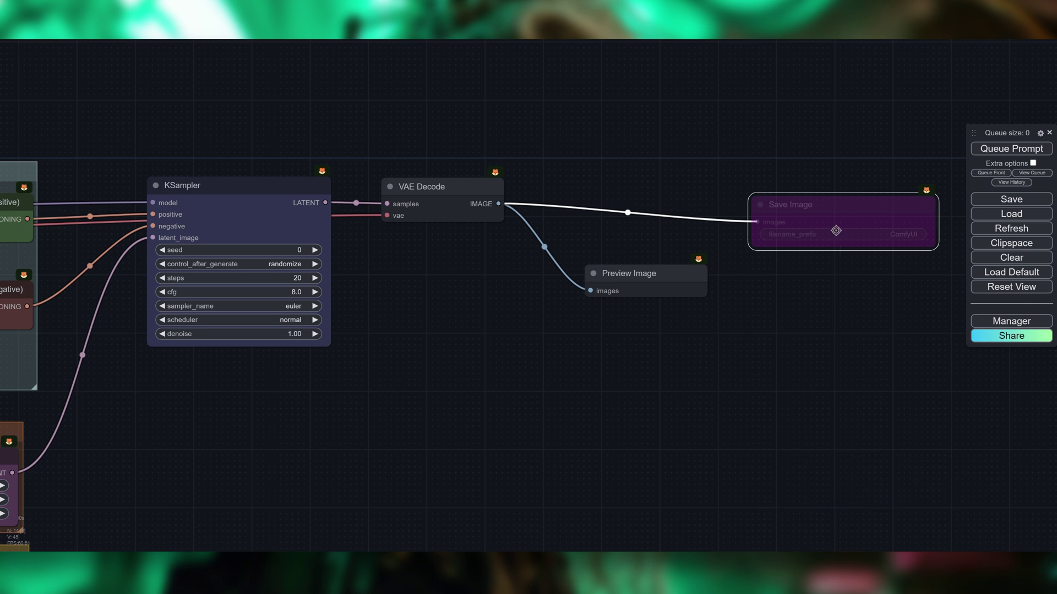
drag(886, 267, 807, 270)
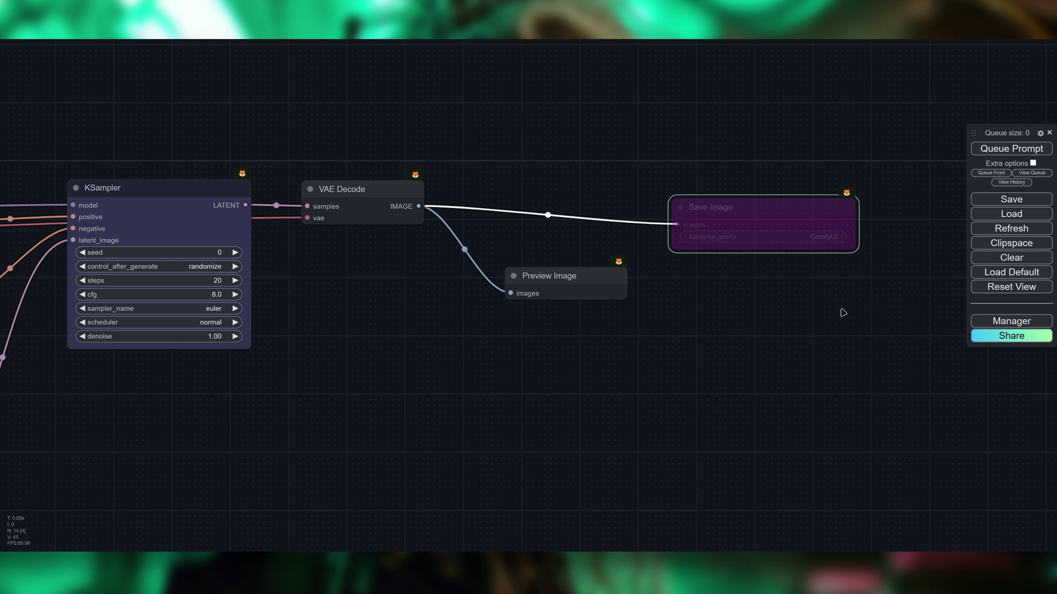
Switch the Save Image node from bypassed to muted and move it up level with the VAE Decode node
key(ctrl+b)
key(ctrl+m)
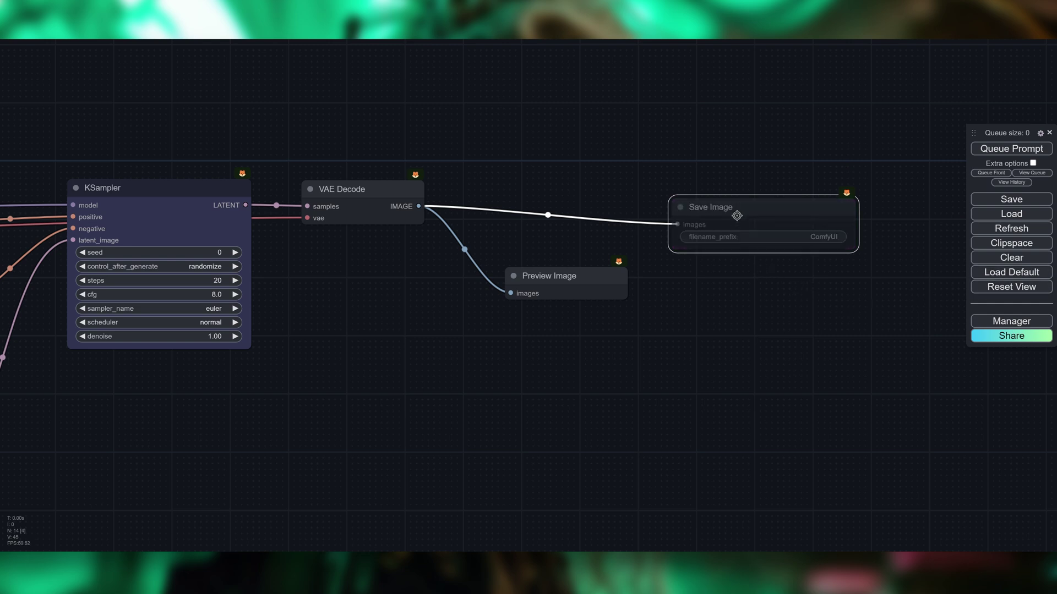
drag(719, 208, 736, 188)
drag(667, 243, 709, 217)
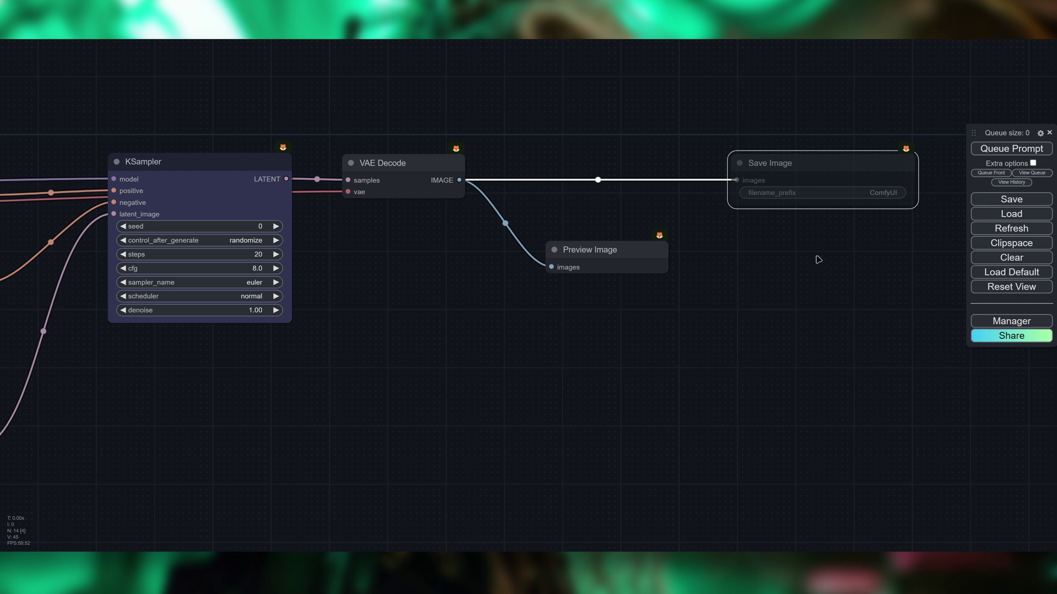
Enlarge the Preview Image node into a tall preview area and unmute the Save Image node
drag(628, 256, 699, 439)
click(800, 169)
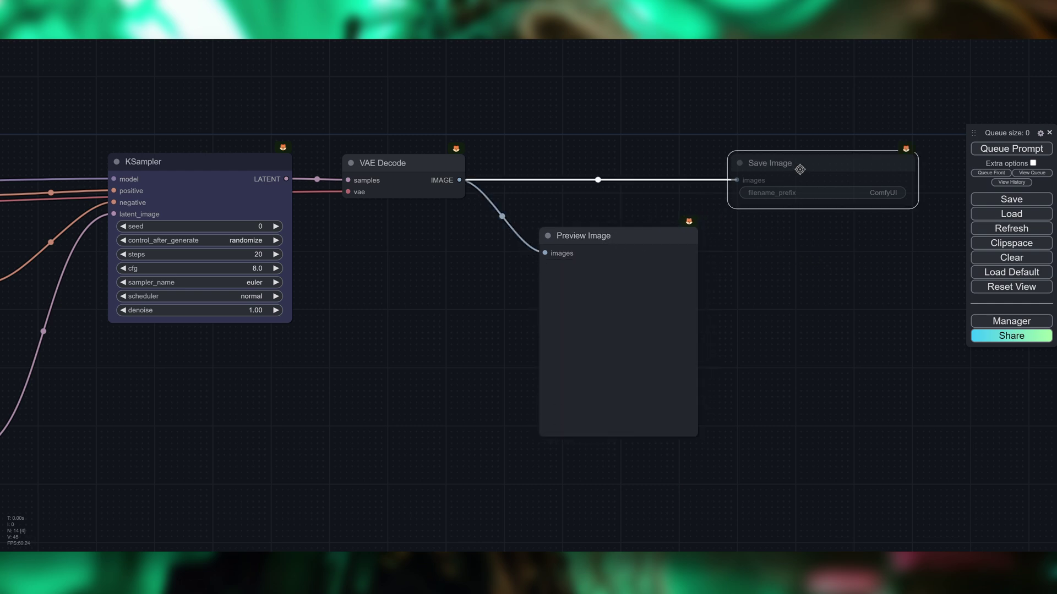
scroll(849, 267, down, 2)
scroll(832, 299, right, 3)
Color the Preview Image and Save Image nodes cyan, and place an enlarged Save Image node right beside Preview Image
drag(611, 210, 614, 209)
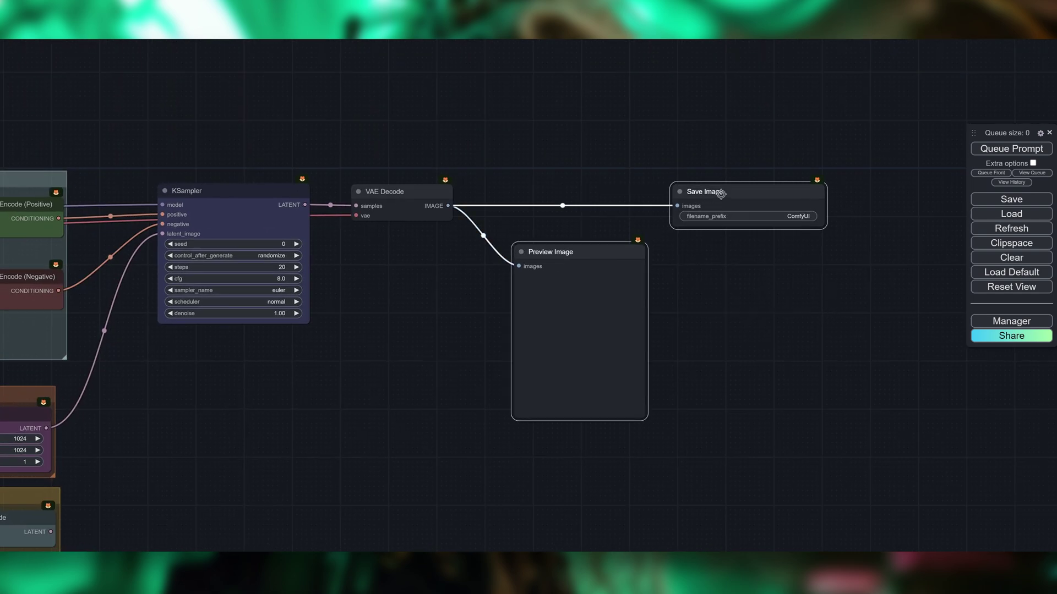
right_click(718, 190)
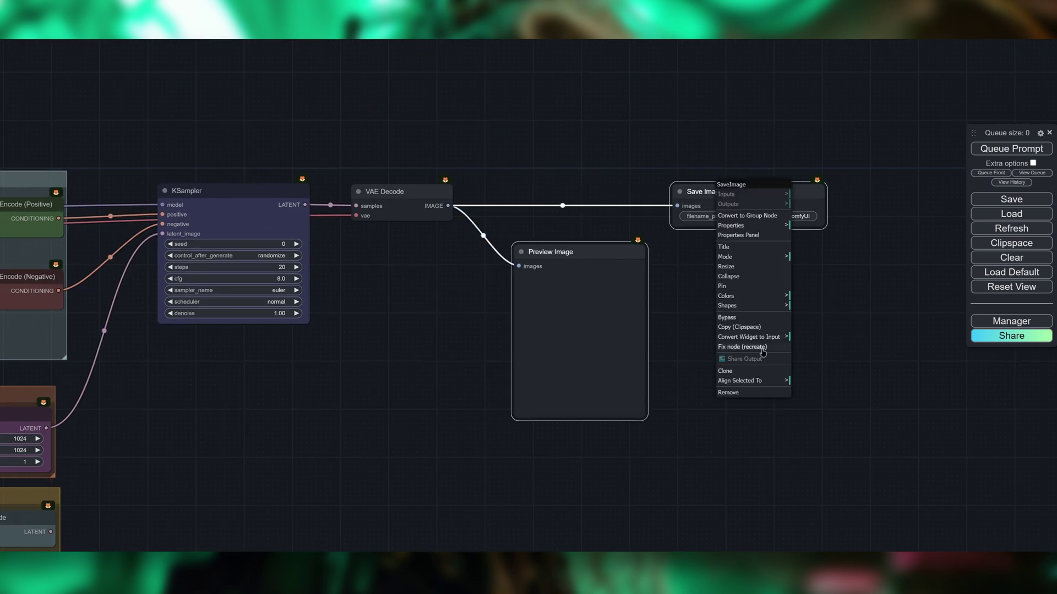
click(738, 296)
click(838, 344)
drag(809, 192, 788, 371)
Put the Preview Image and Save Image nodes into a new group and color the group green
drag(787, 435, 502, 205)
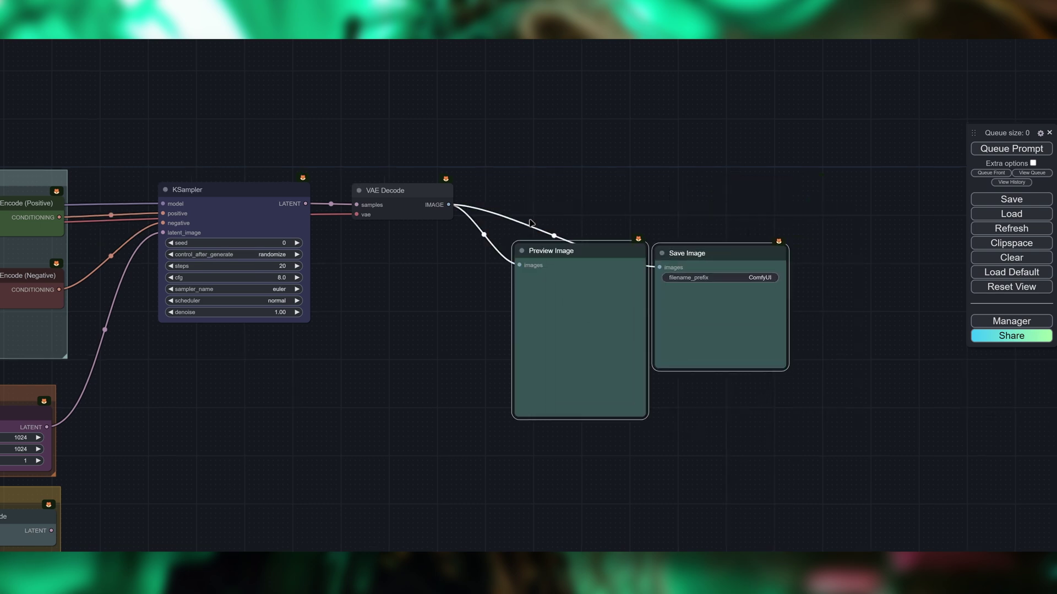
right_click(644, 194)
click(683, 243)
right_click(618, 228)
click(633, 341)
click(704, 350)
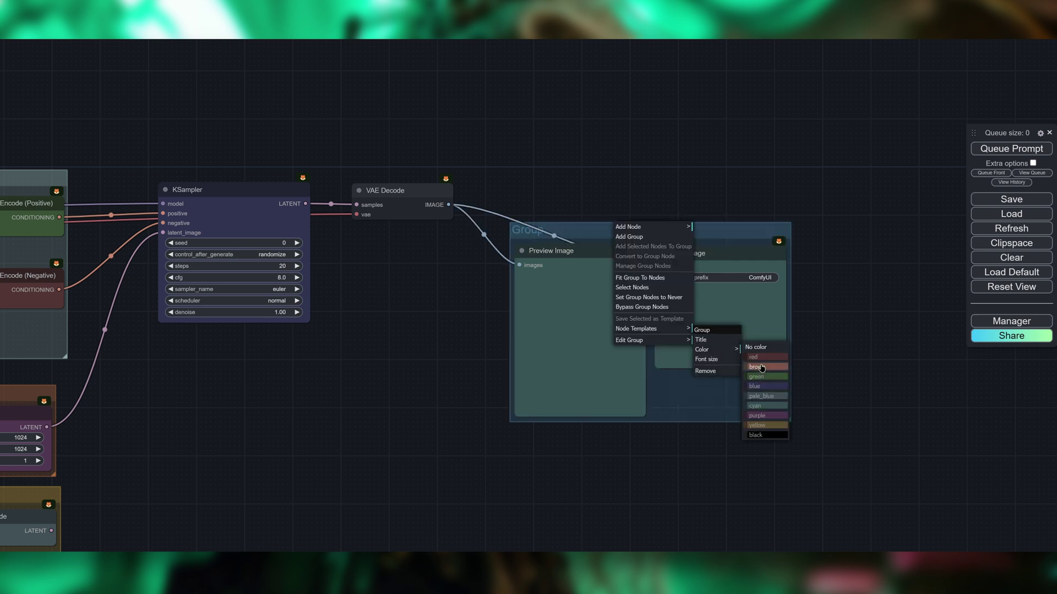
click(767, 376)
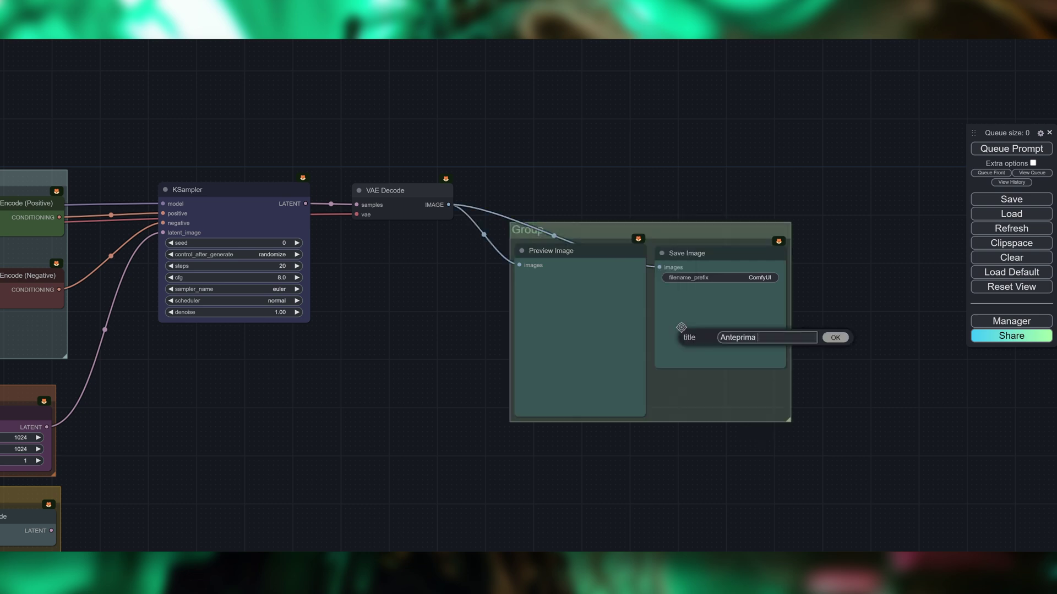
Title the green output group "Anteprima e salvataggio"
text(Anteprima e salvatagg)
text(io)
key(Return)
Color the VAE Decode node red and move the Anteprima e salvataggio group up, closer to it
right_click(658, 126)
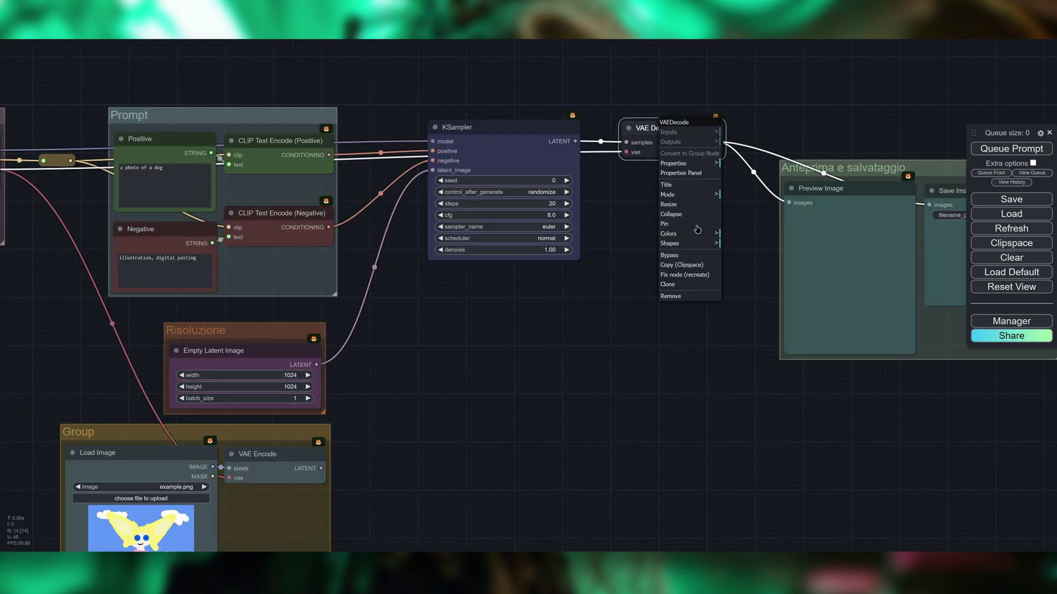
click(688, 232)
click(727, 239)
drag(801, 166, 771, 122)
Review the Caricamento modello group and the positive and negative prompt nodes with their links to the KSampler
drag(604, 327, 742, 324)
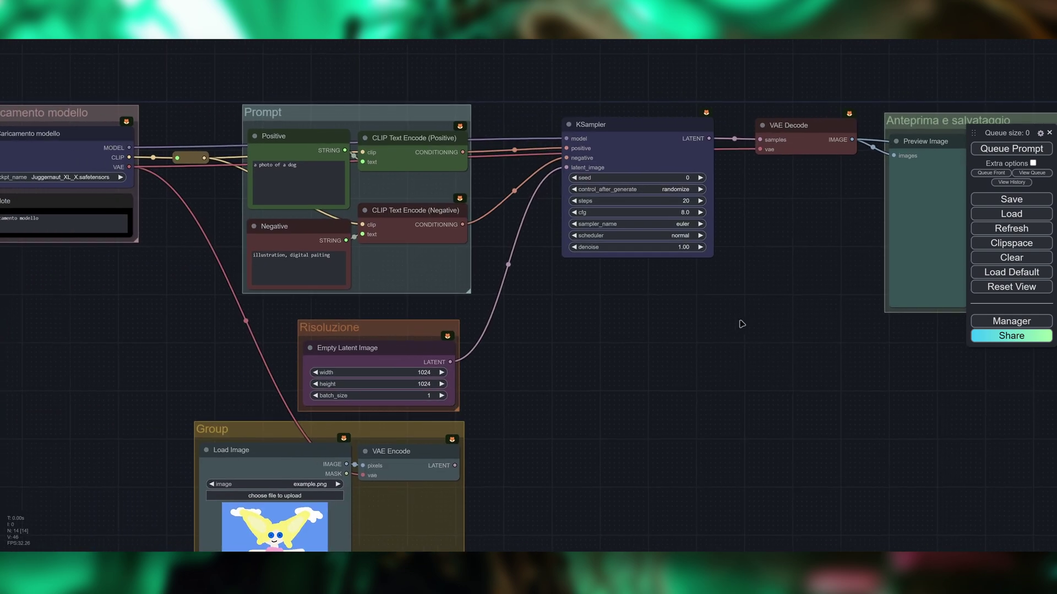
drag(663, 339, 902, 330)
scroll(220, 166, up, 3)
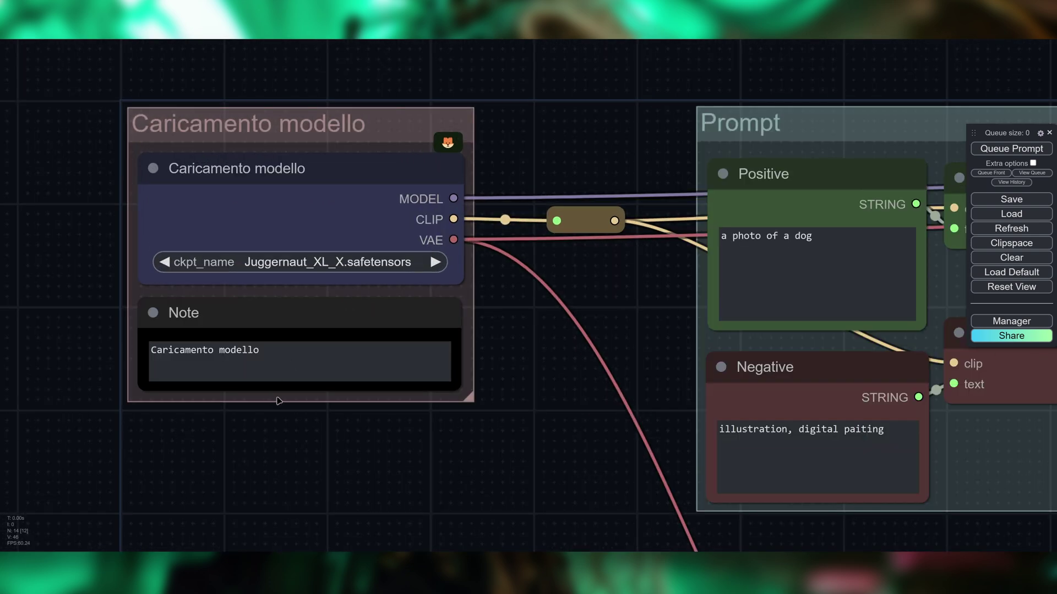
drag(460, 308, 531, 309)
drag(933, 423, 582, 360)
scroll(582, 360, down, 1)
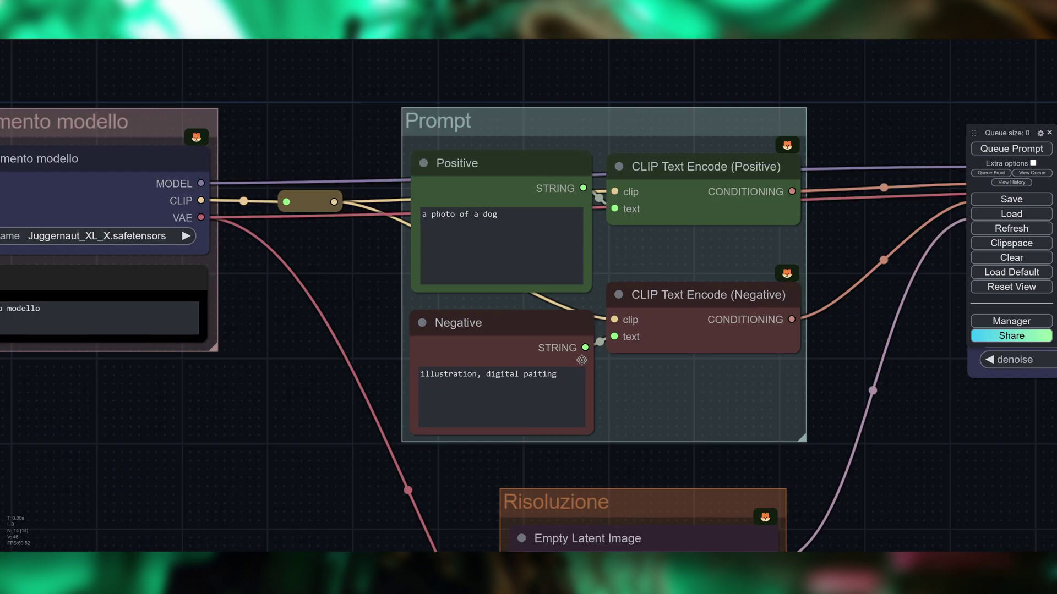
drag(832, 246, 758, 246)
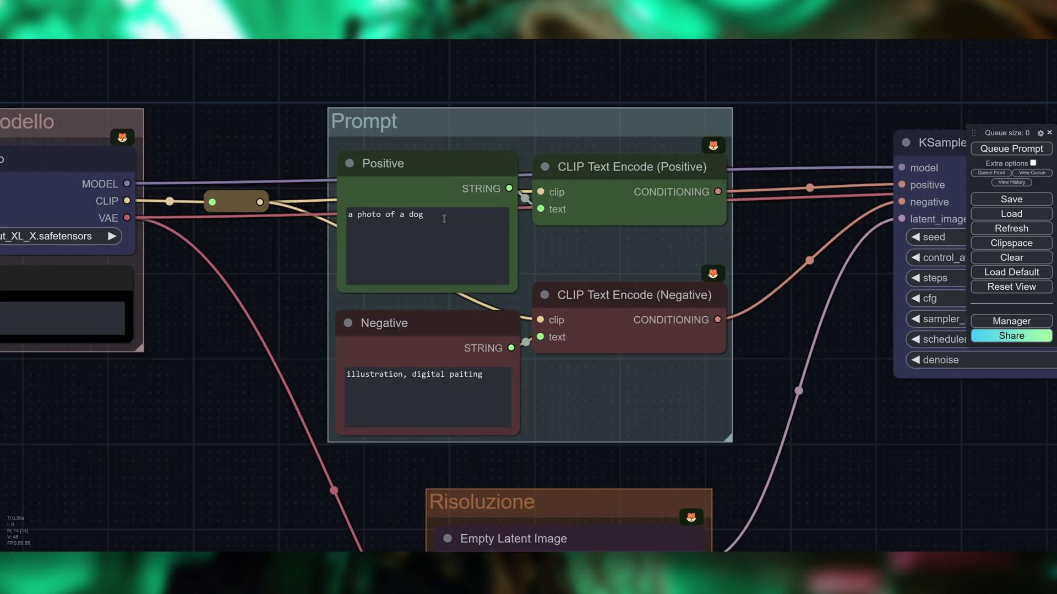
drag(531, 361, 410, 361)
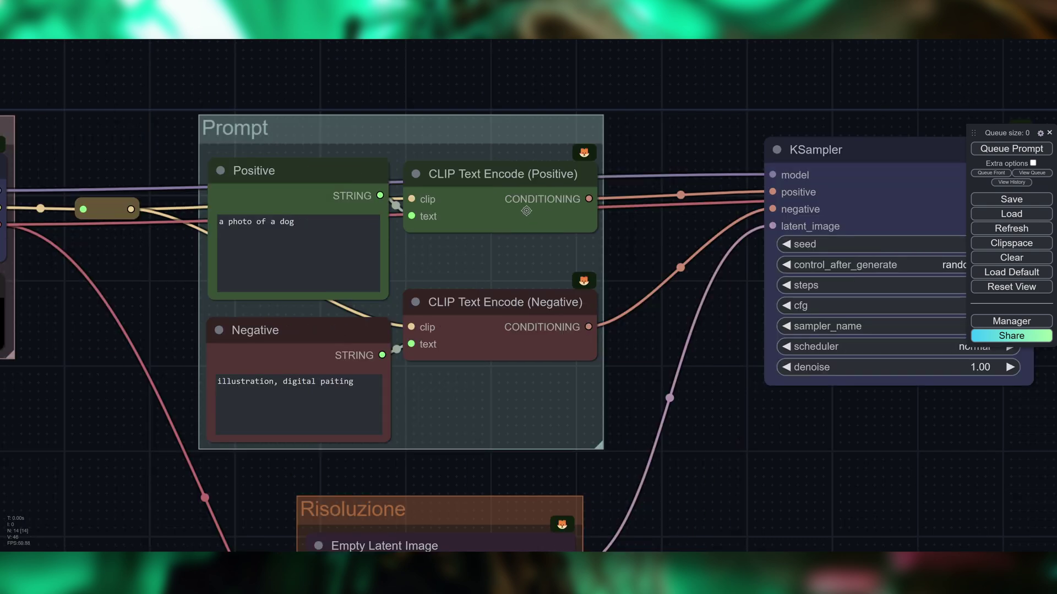
Examine the KSampler, the Risoluzione and image-encoding groups, the VAE Decode node and the Anteprima e salvataggio group
drag(731, 394, 514, 357)
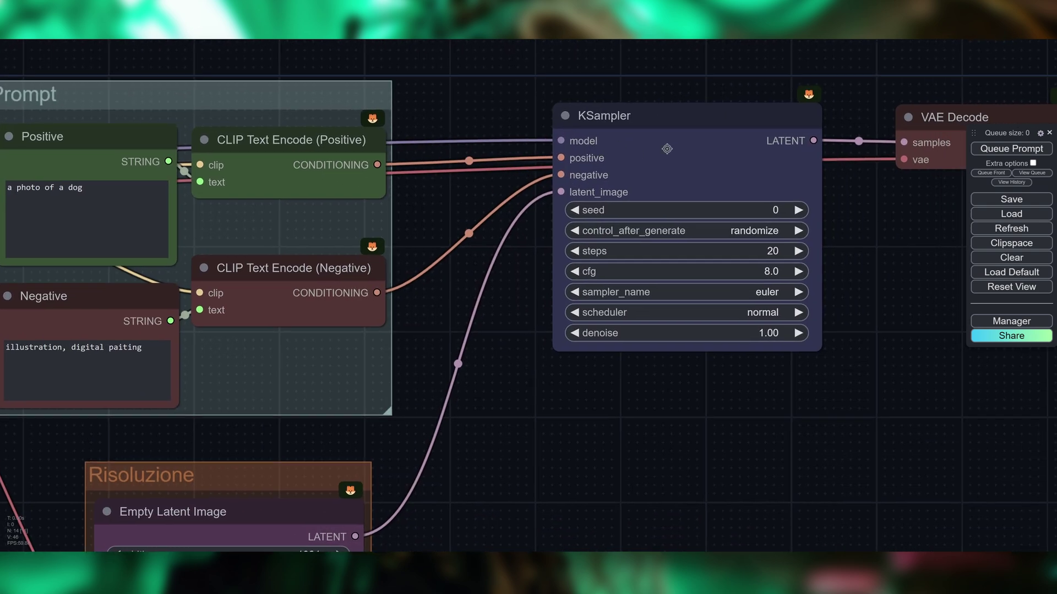
scroll(624, 404, down, 1)
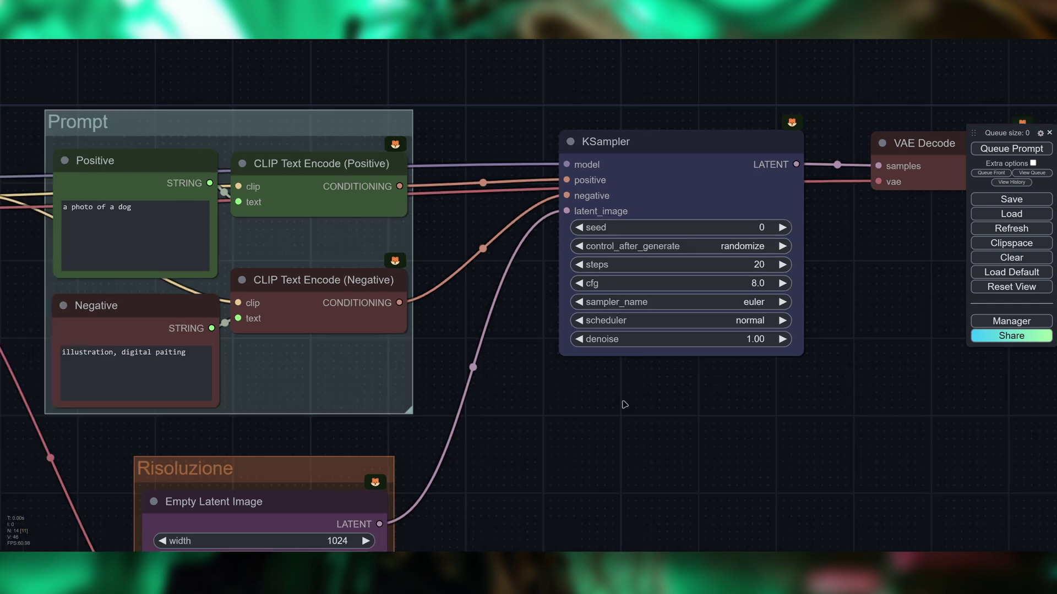
scroll(615, 437, down, 2)
drag(578, 348, 622, 245)
scroll(622, 245, up, 1)
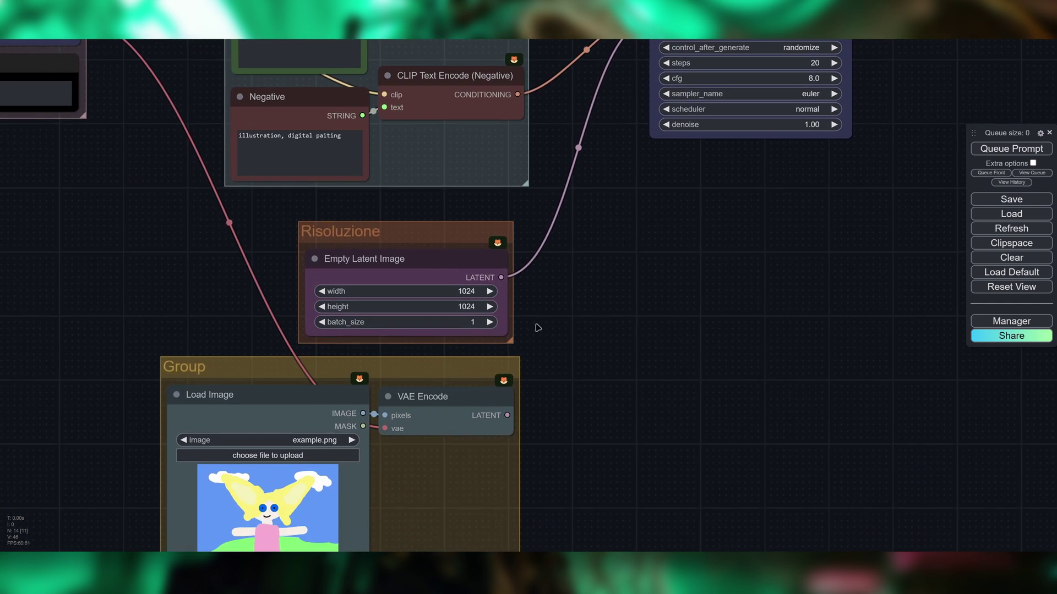
drag(538, 328, 575, 209)
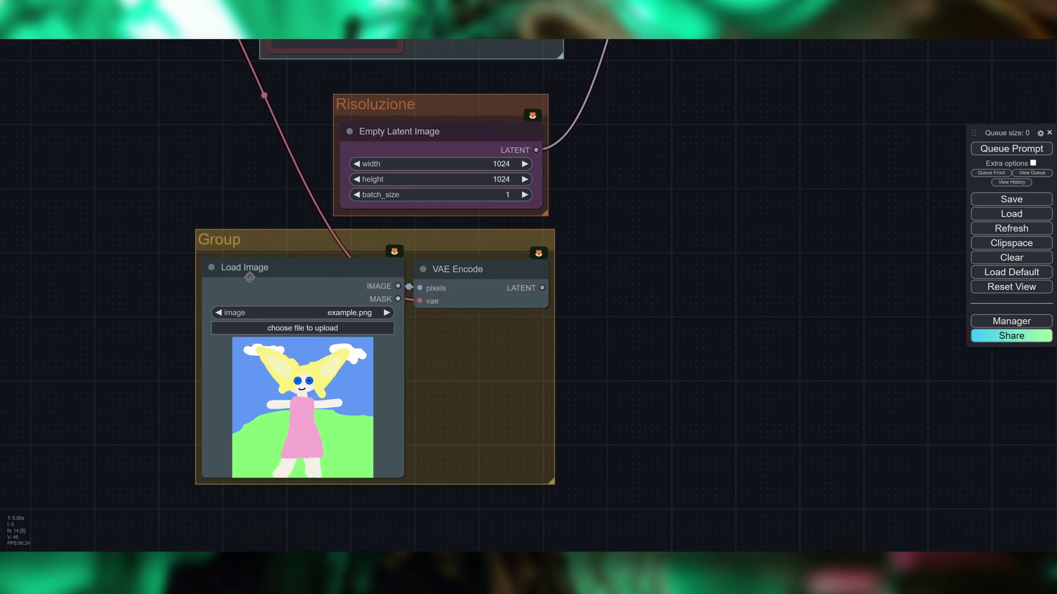
drag(715, 155, 539, 365)
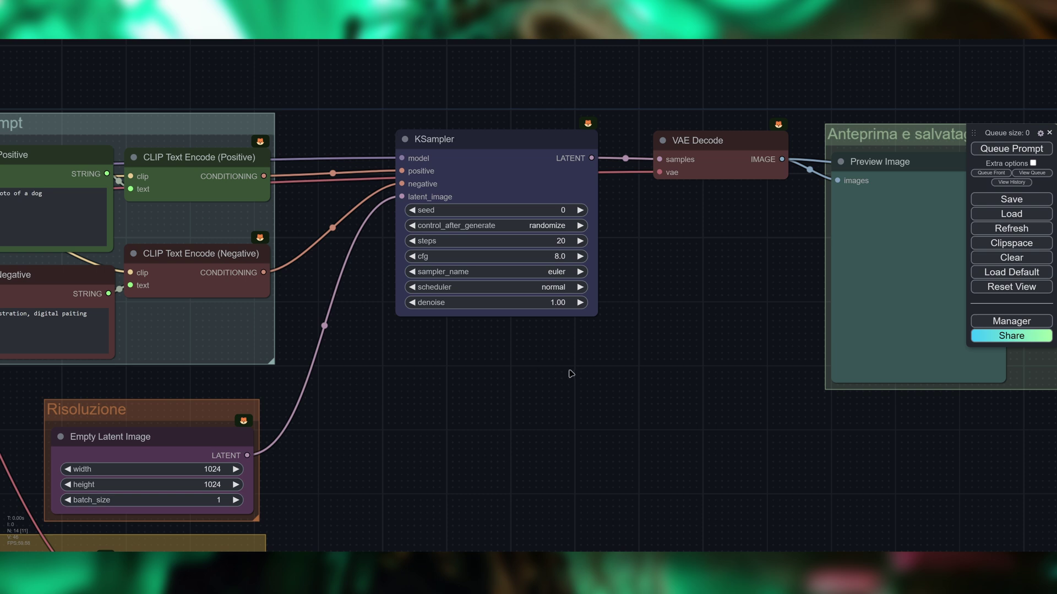
drag(571, 374, 385, 430)
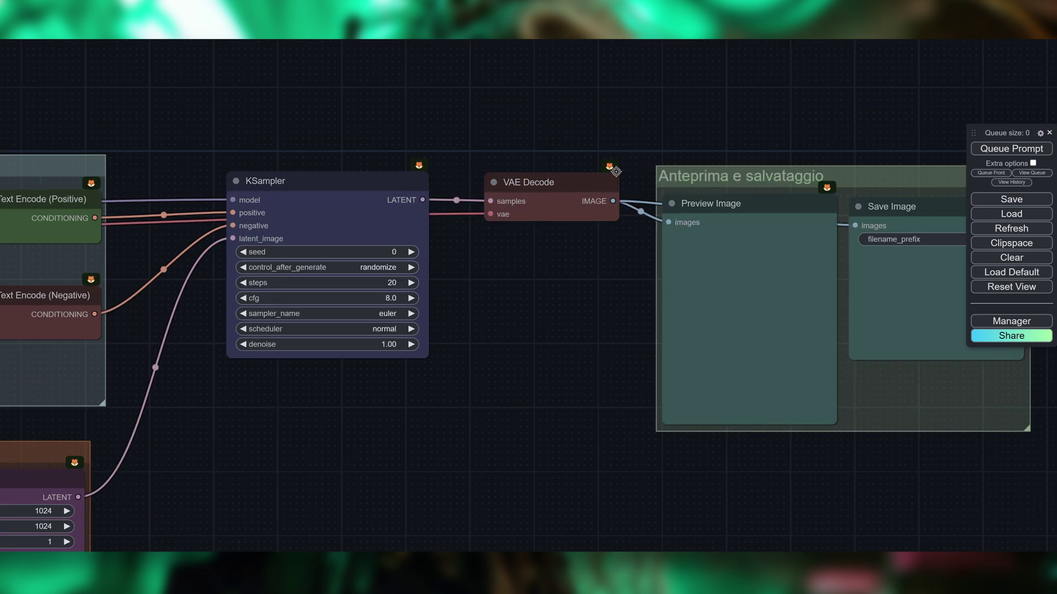
drag(654, 272, 389, 266)
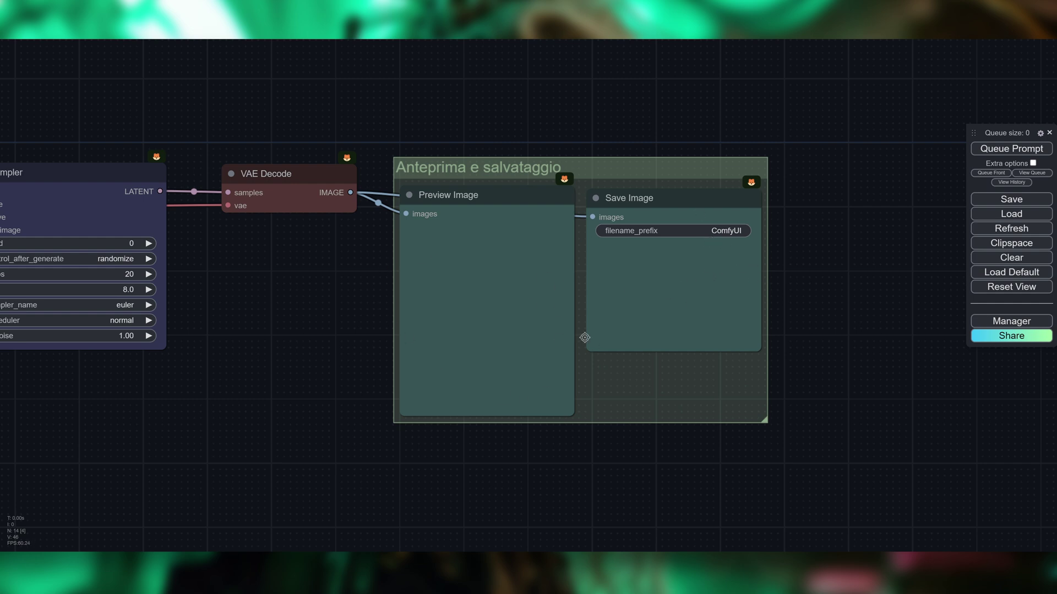
Switch to File Explorer and open the output folder inside the ComfyUI folder
key(alt+Tab)
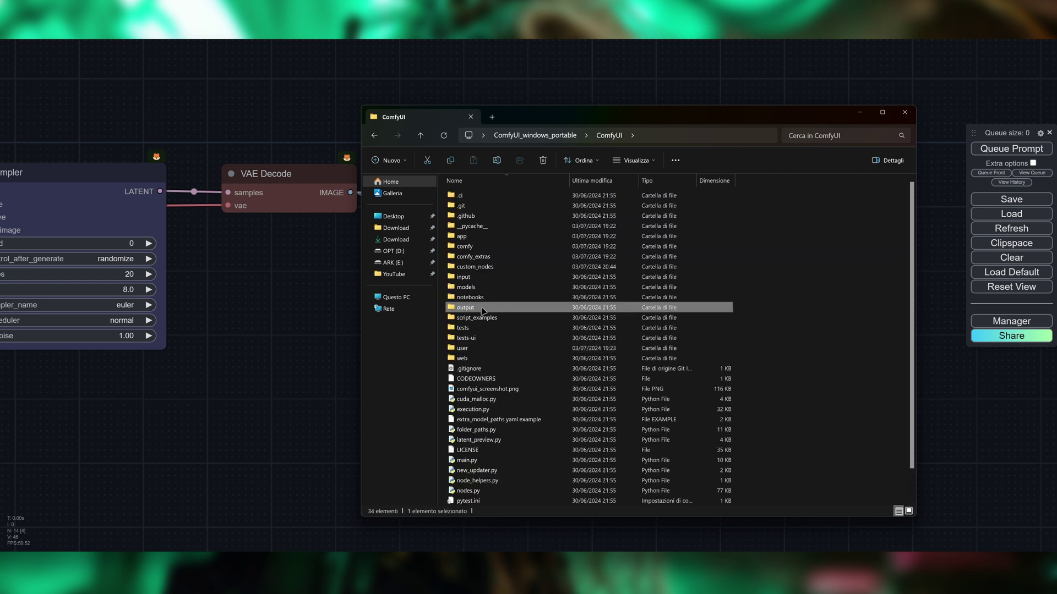
double_click(483, 309)
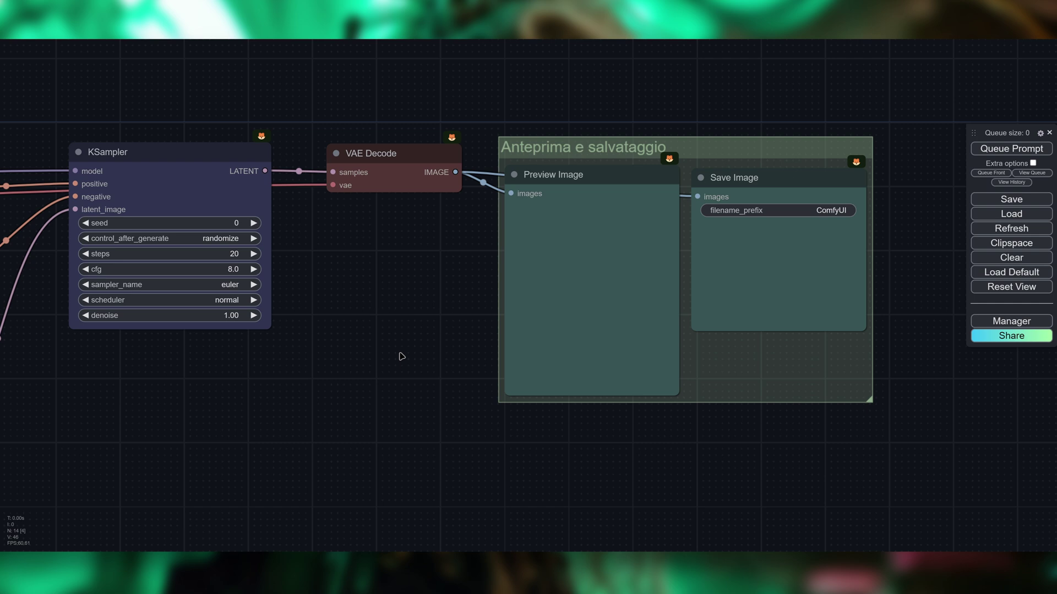
drag(384, 363, 448, 361)
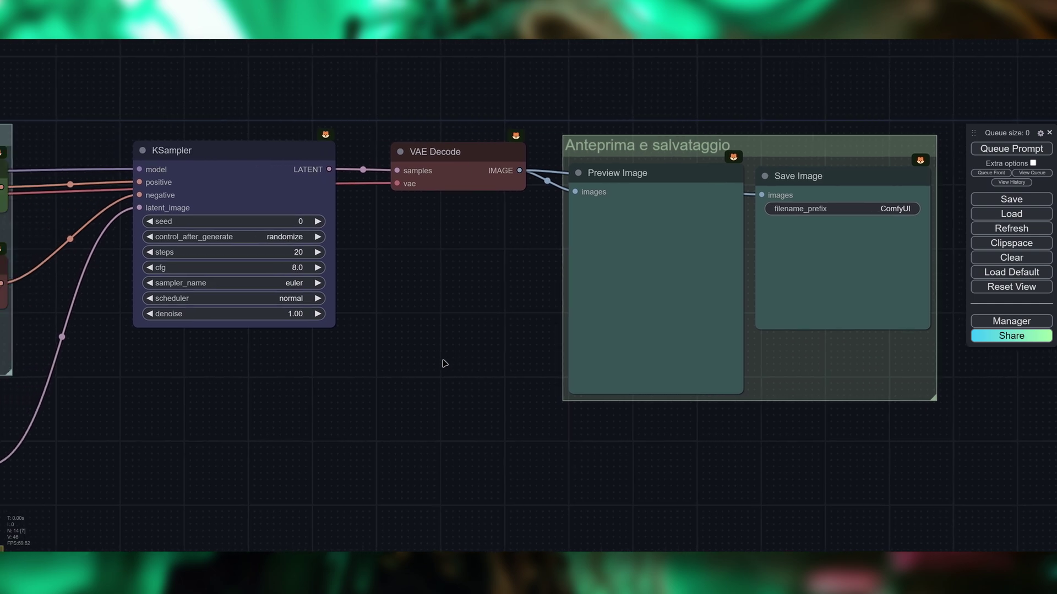
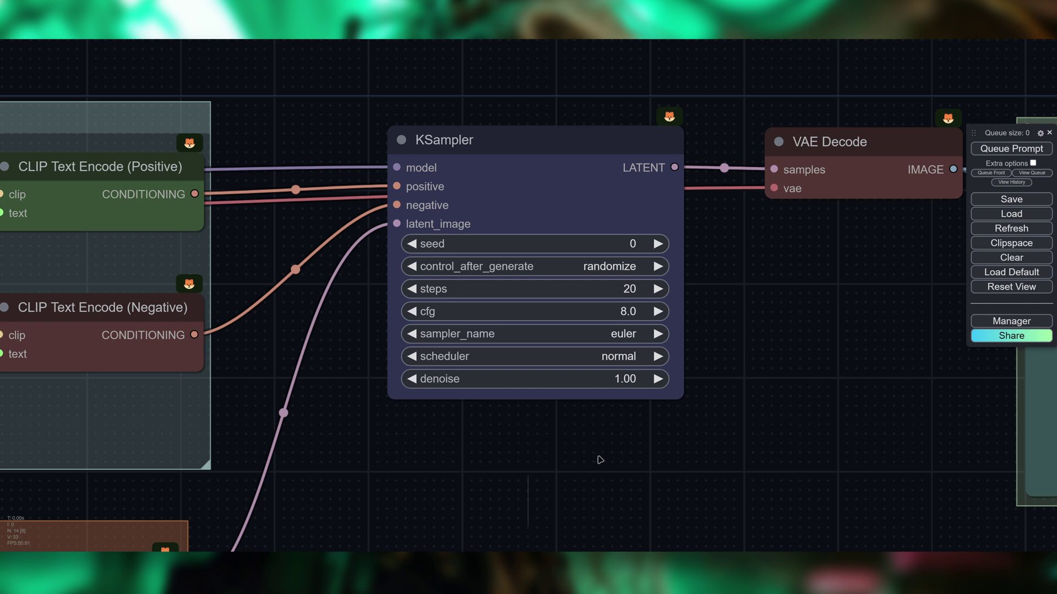
drag(598, 460, 593, 462)
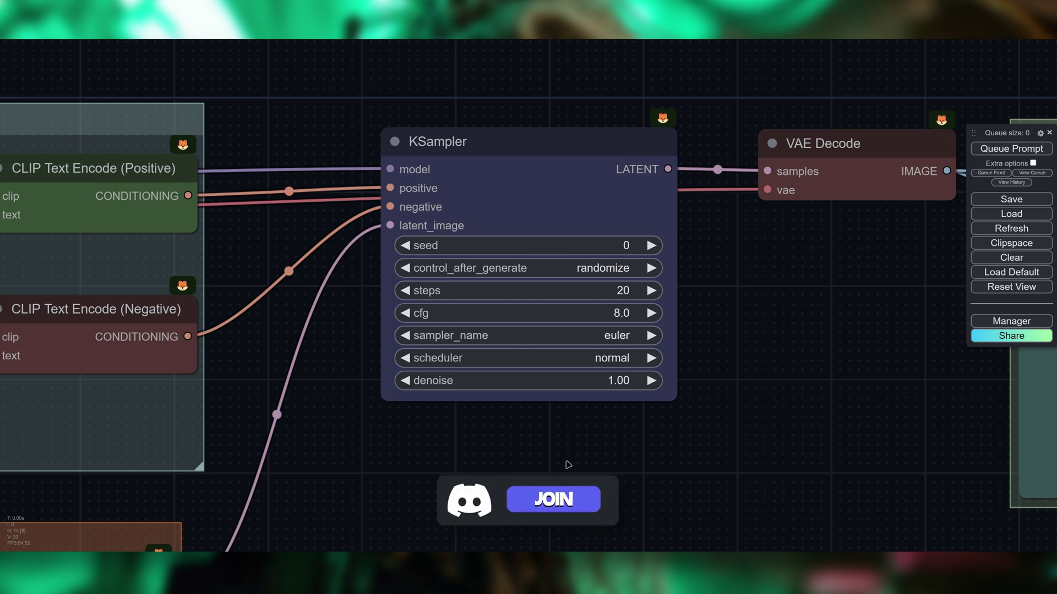
drag(533, 460, 538, 460)
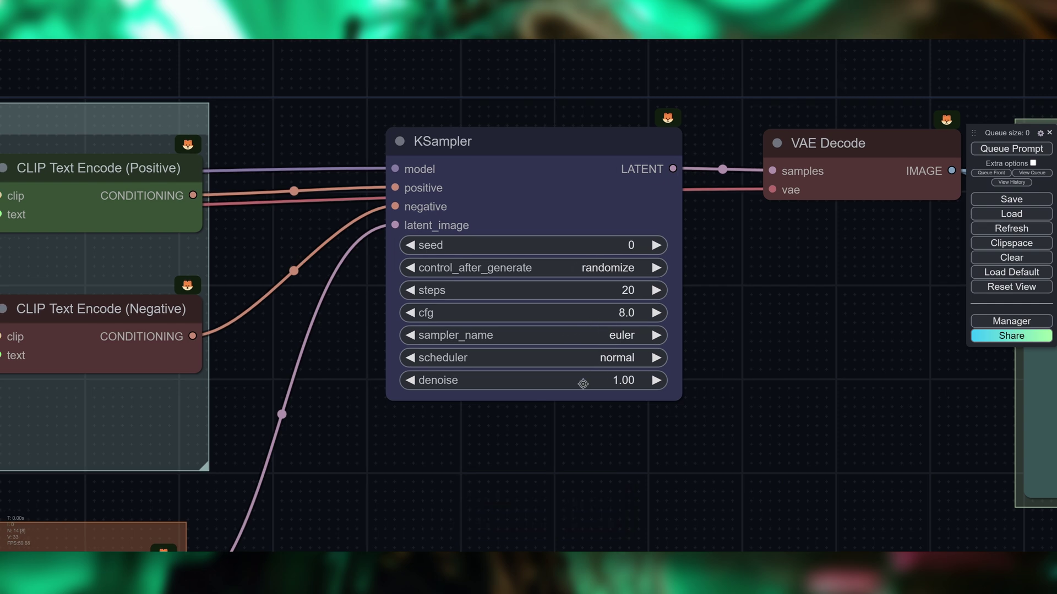
Switch to the Juggernaut XL page on Civitai and expand its description to the recommended settings for the normal version
drag(345, 446, 1004, 431)
drag(279, 247, 672, 302)
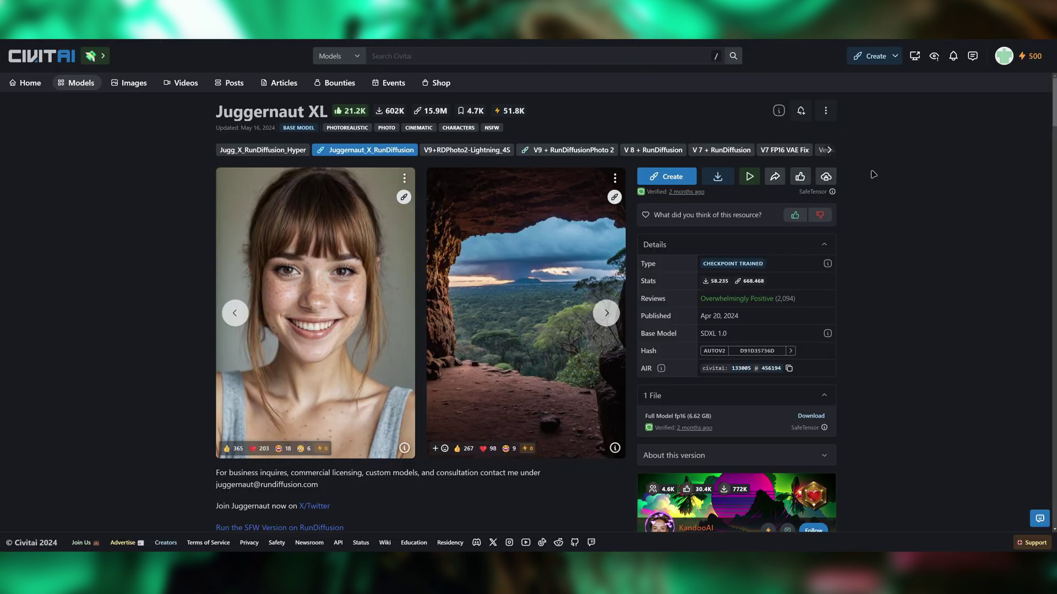
scroll(254, 319, down, 5)
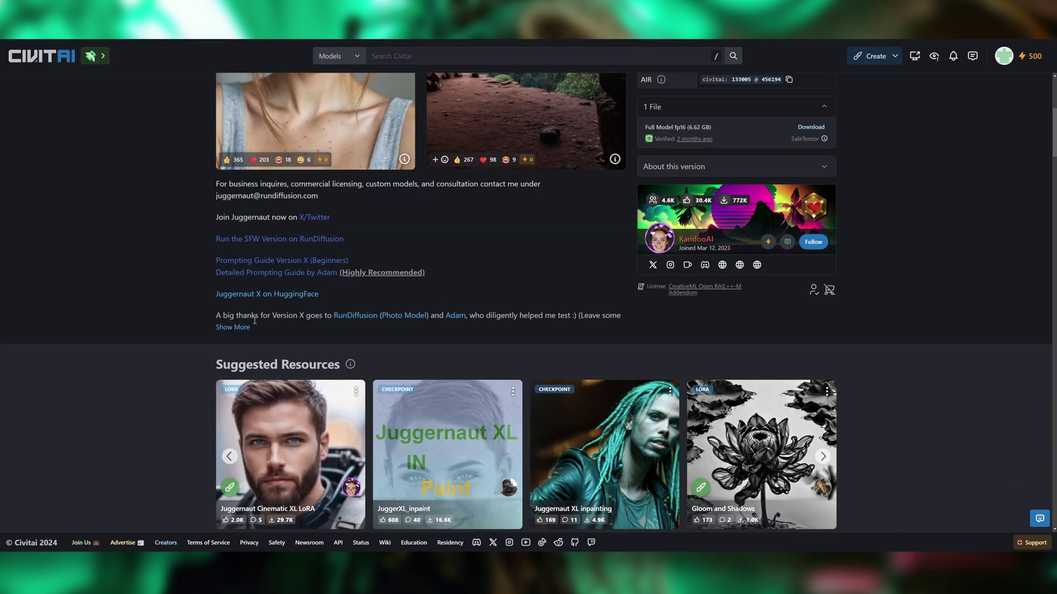
click(242, 327)
scroll(461, 269, down, 5)
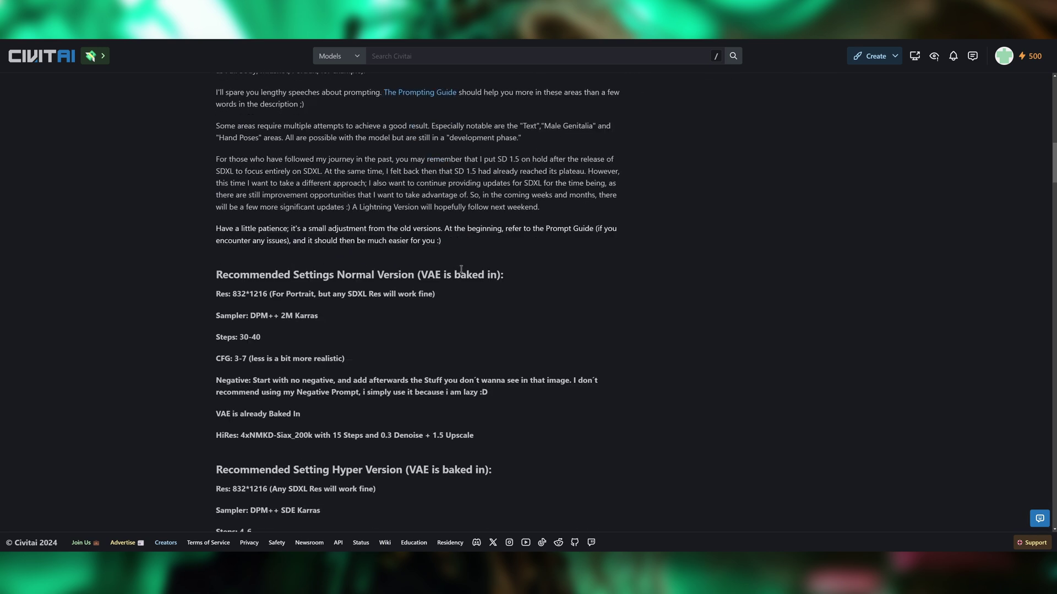
scroll(461, 269, down, 1)
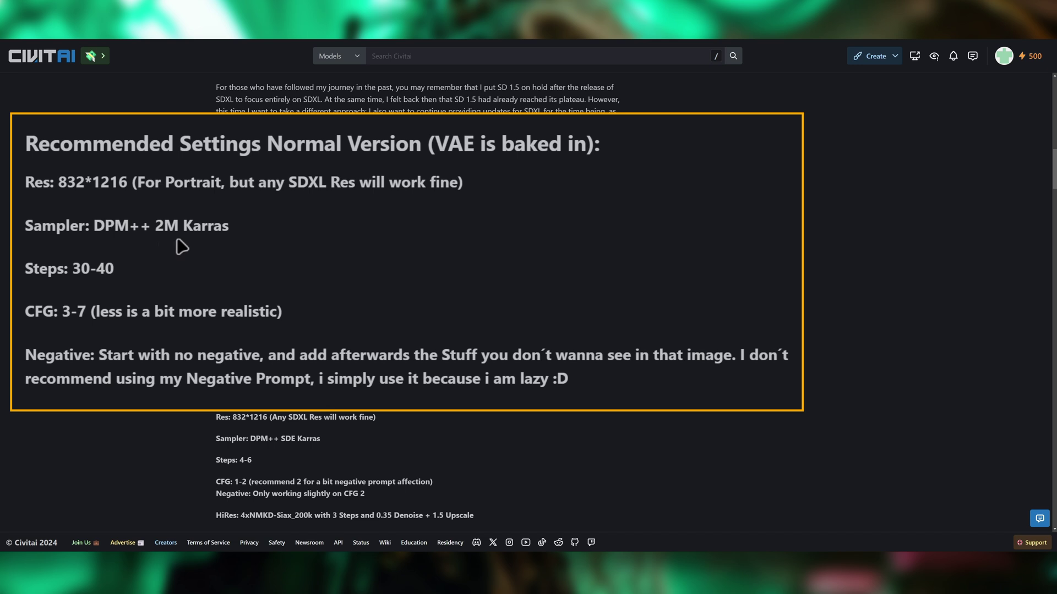
Read the recommended sampler, steps and CFG settings for the normal version of Juggernaut XL
drag(90, 223, 229, 224)
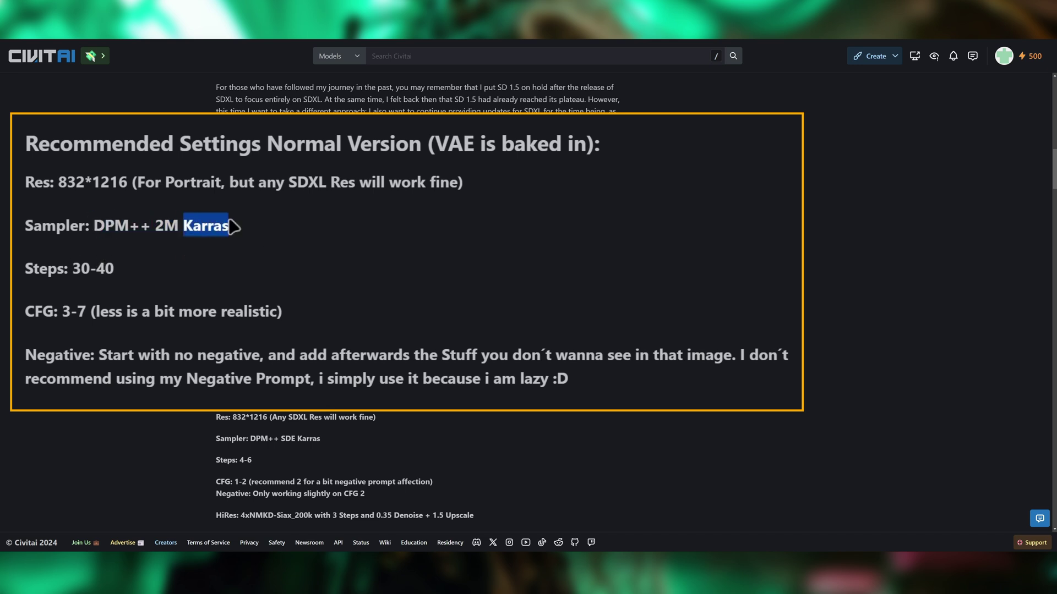
click(165, 268)
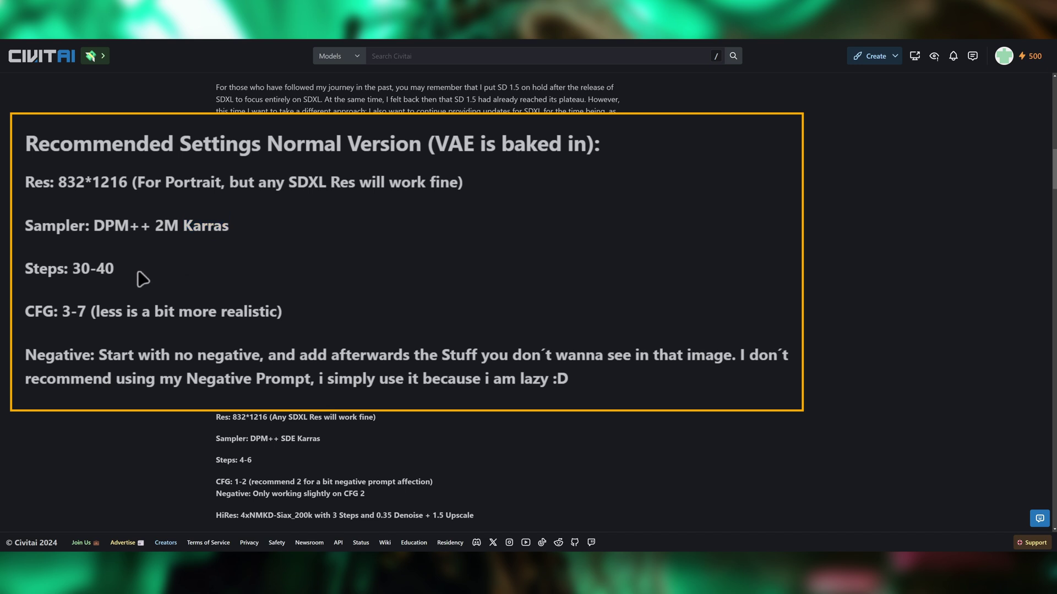
drag(72, 263, 114, 263)
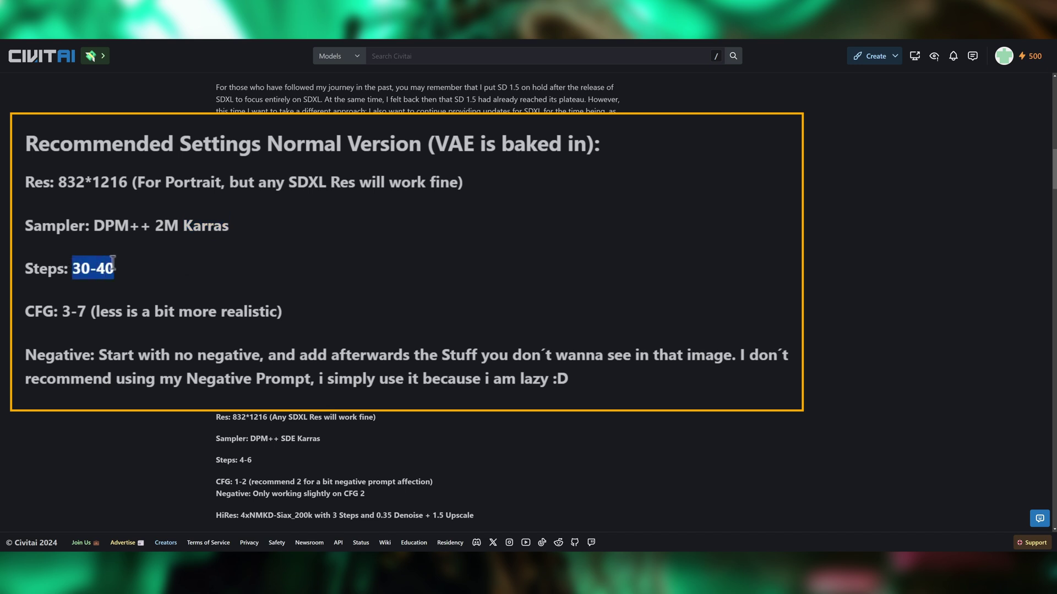
click(86, 324)
drag(63, 314, 82, 312)
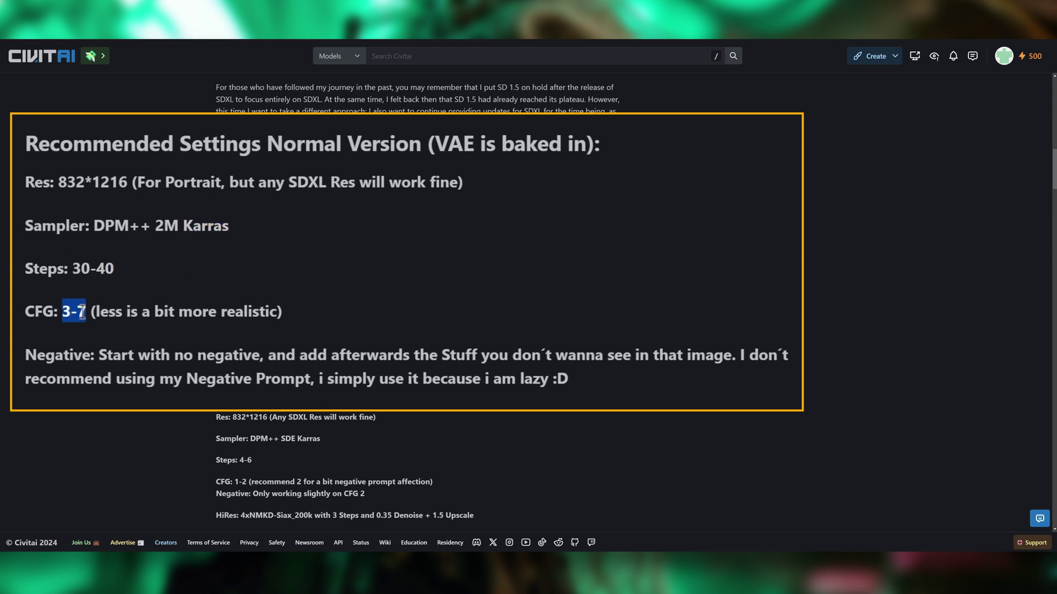
Review the Juggernaut XL page and compare the recommended settings for the normal and Hyper versions
click(144, 309)
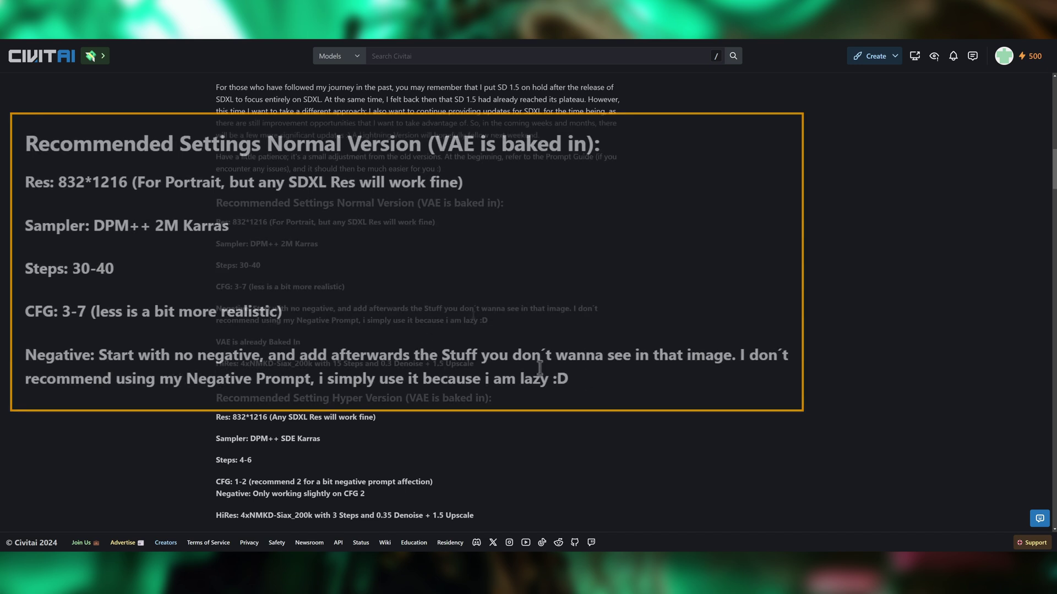
scroll(619, 319, up, 10)
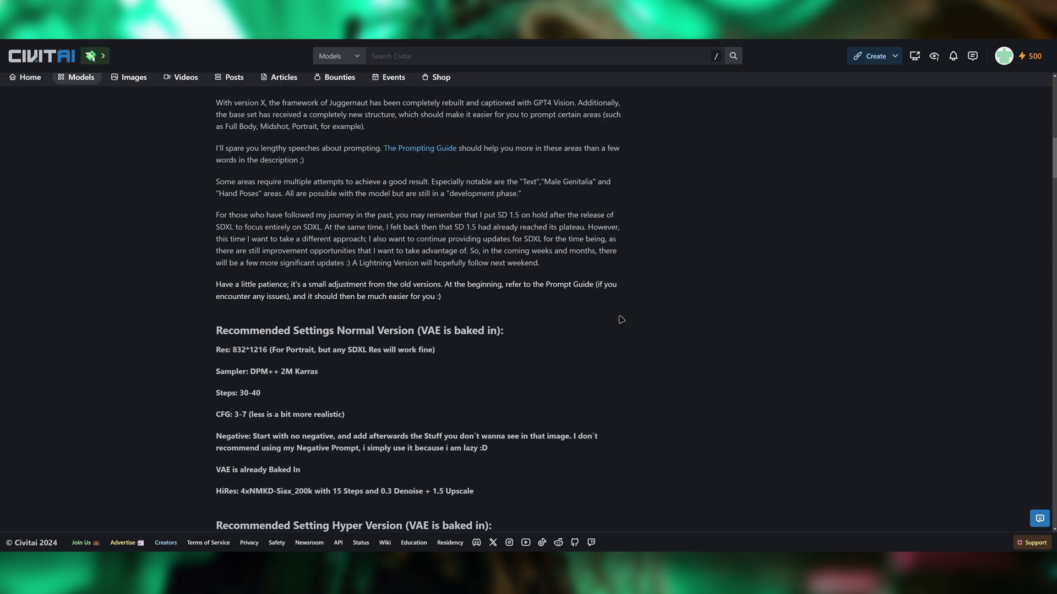
scroll(621, 319, up, 3)
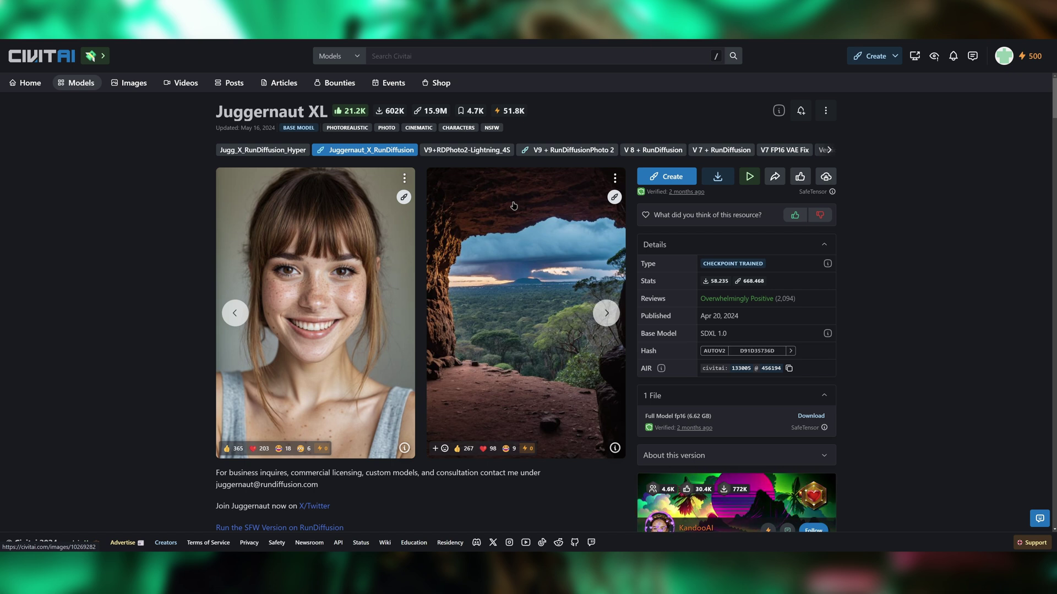
scroll(377, 217, down, 10)
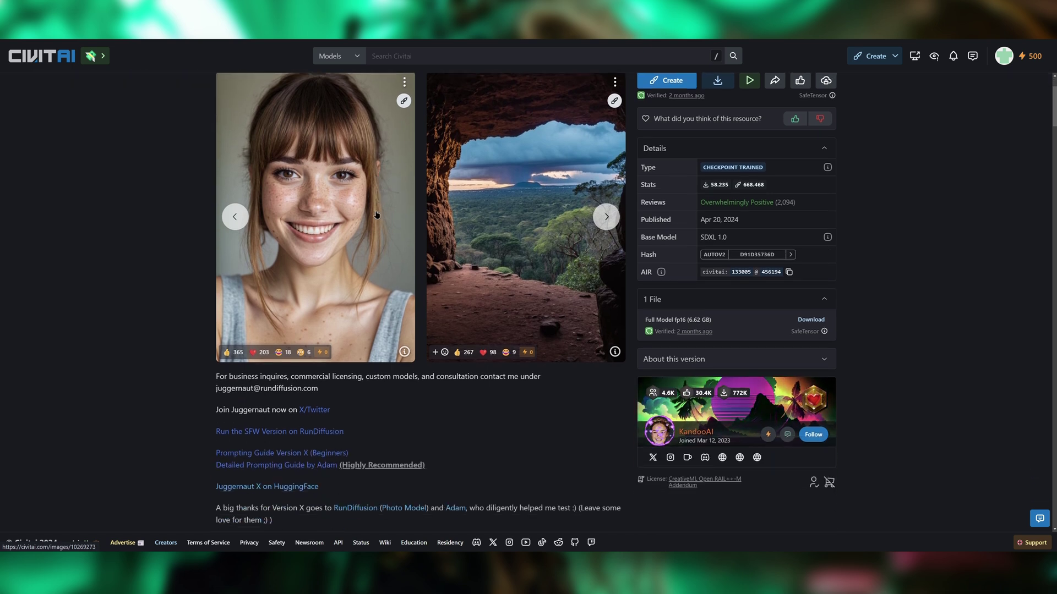
scroll(376, 208, down, 6)
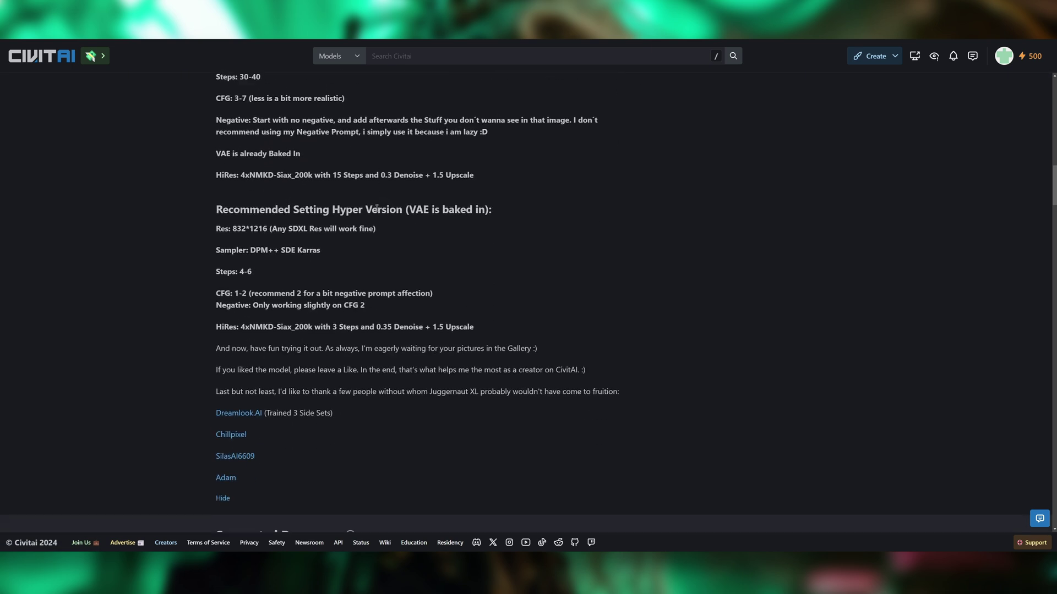
scroll(376, 207, up, 2)
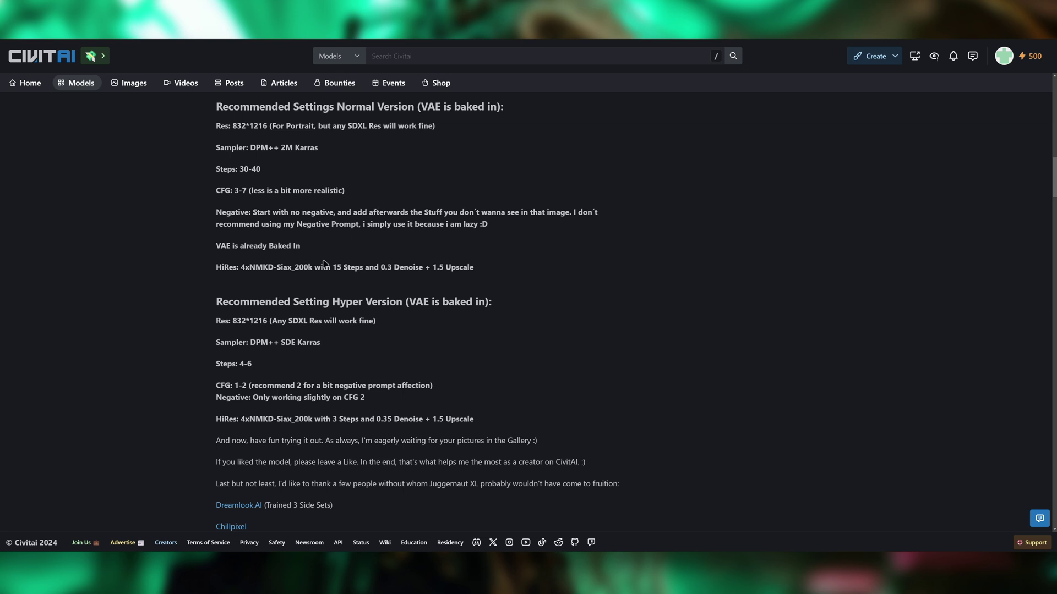
scroll(307, 287, down, 2)
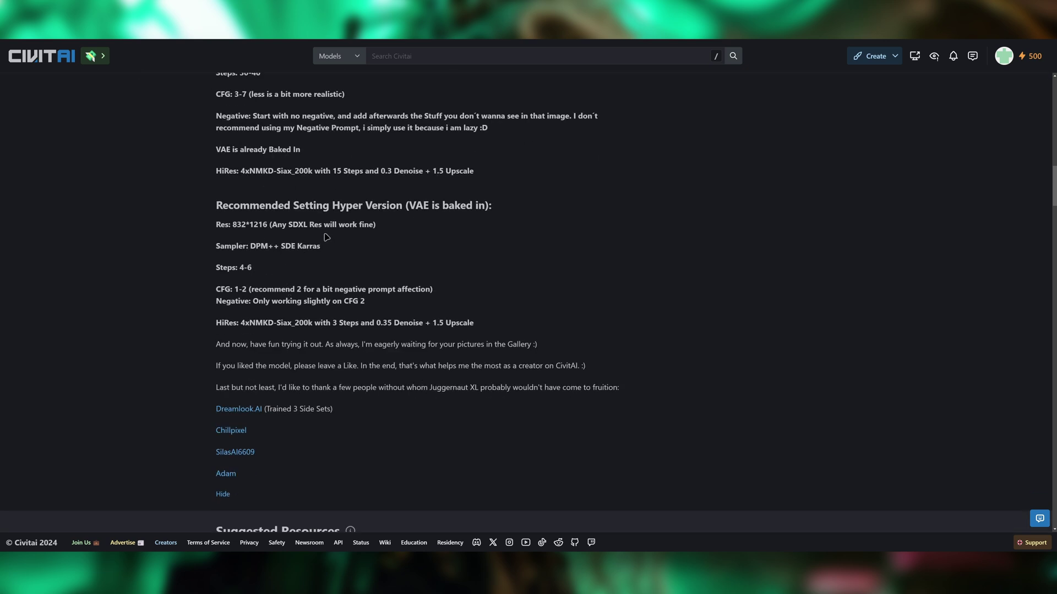
scroll(323, 242, up, 2)
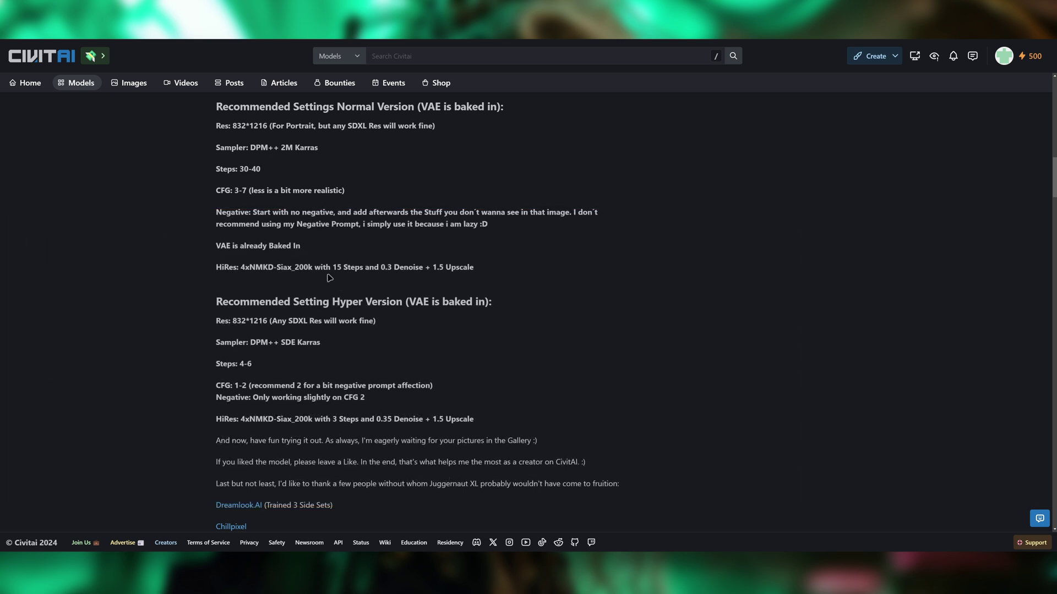
scroll(330, 278, up, 1)
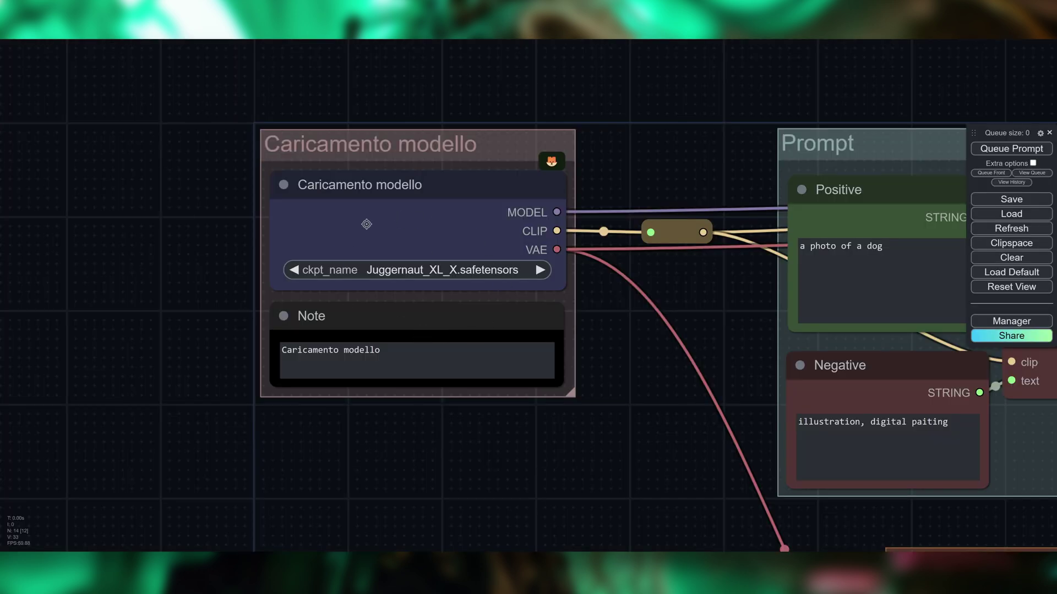
Switch to the ComfyUI workflow and set the KSampler's steps to 35
drag(684, 286, 541, 280)
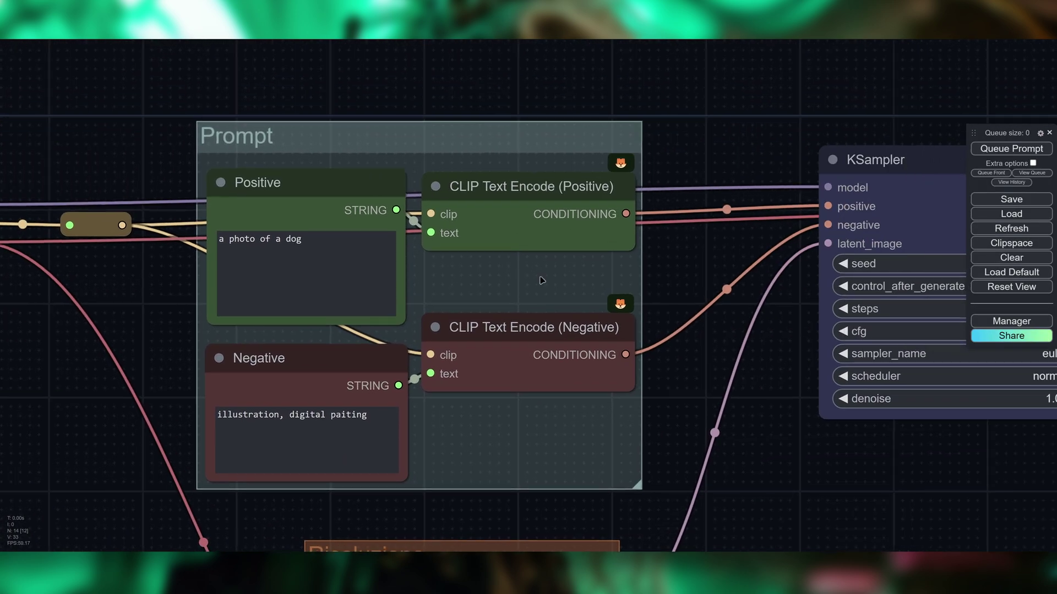
drag(677, 255, 308, 266)
drag(793, 376, 744, 334)
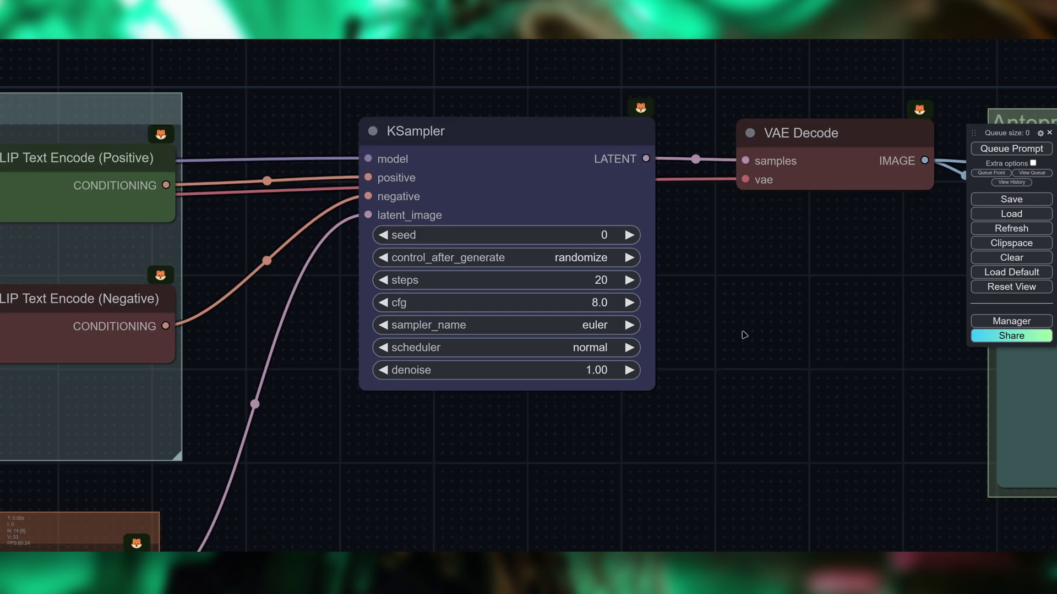
click(604, 279)
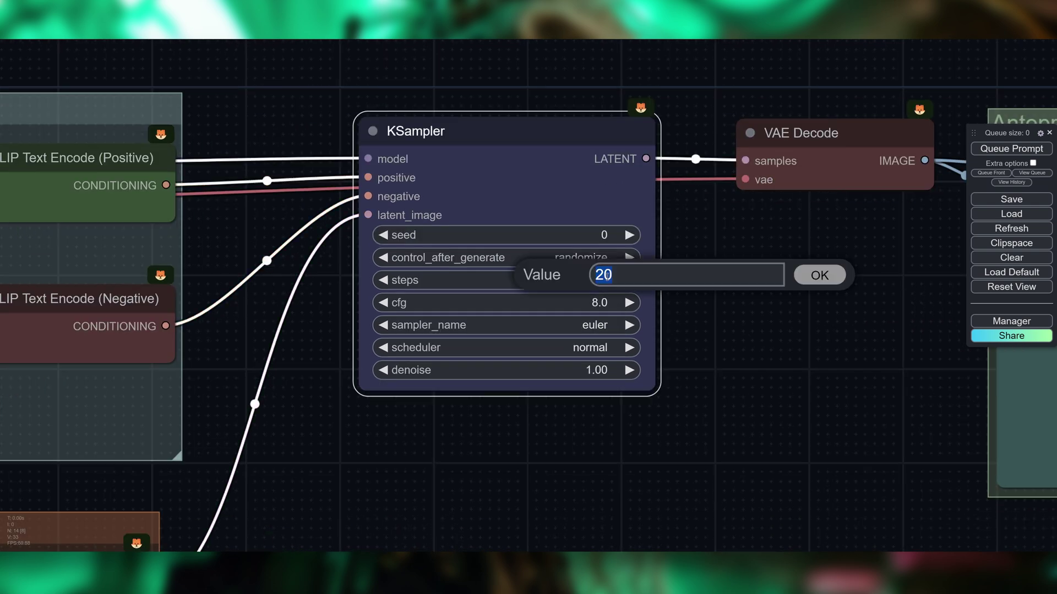
text(35)
key(Return)
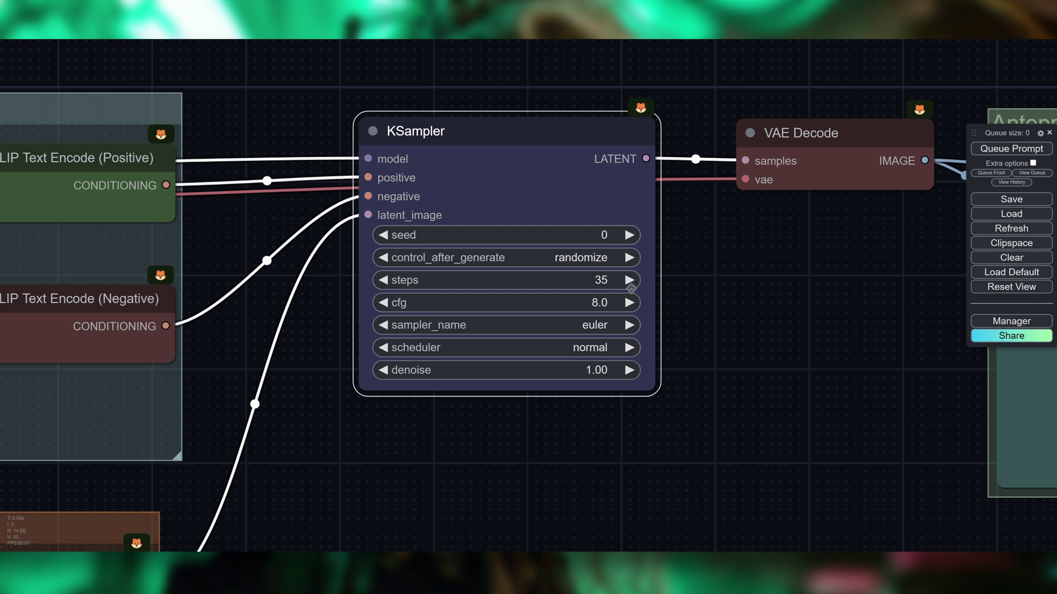
Set the KSampler's cfg to 7
scroll(713, 293, up, 1)
drag(722, 275, 742, 286)
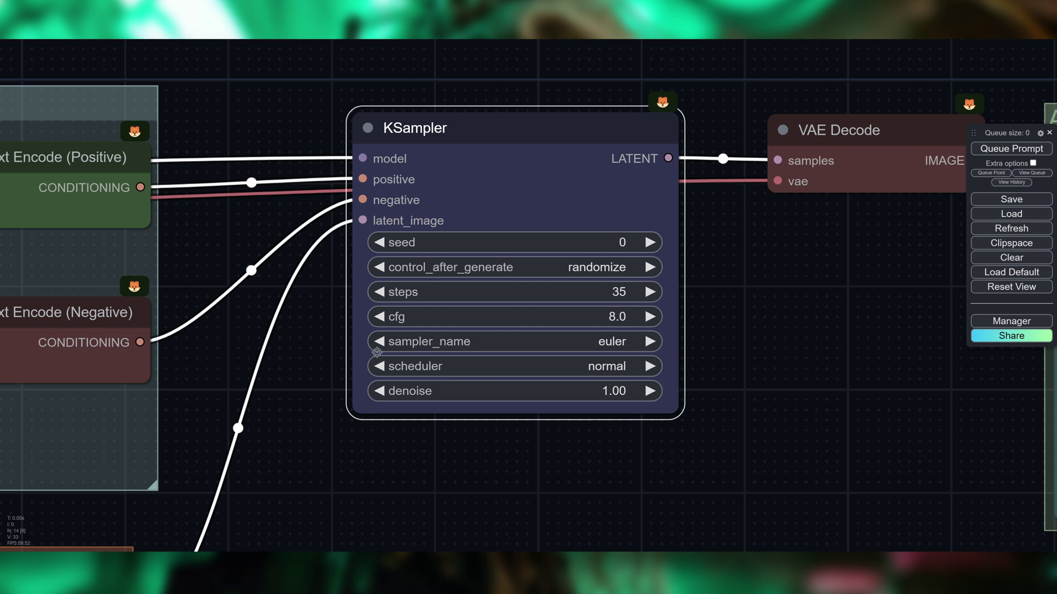
drag(311, 417, 419, 424)
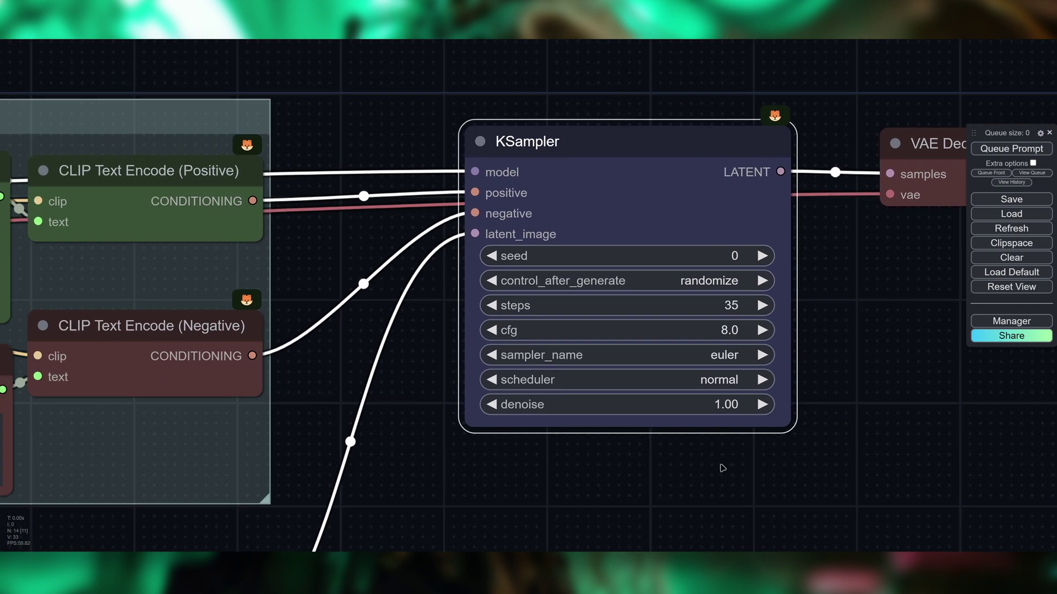
drag(724, 469, 607, 473)
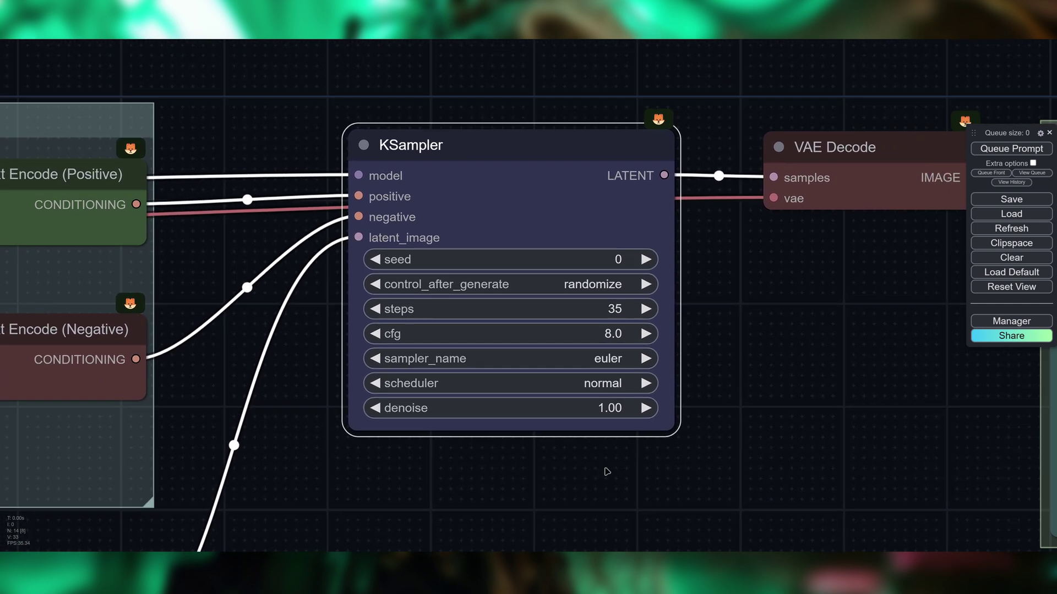
click(580, 338)
text(7)
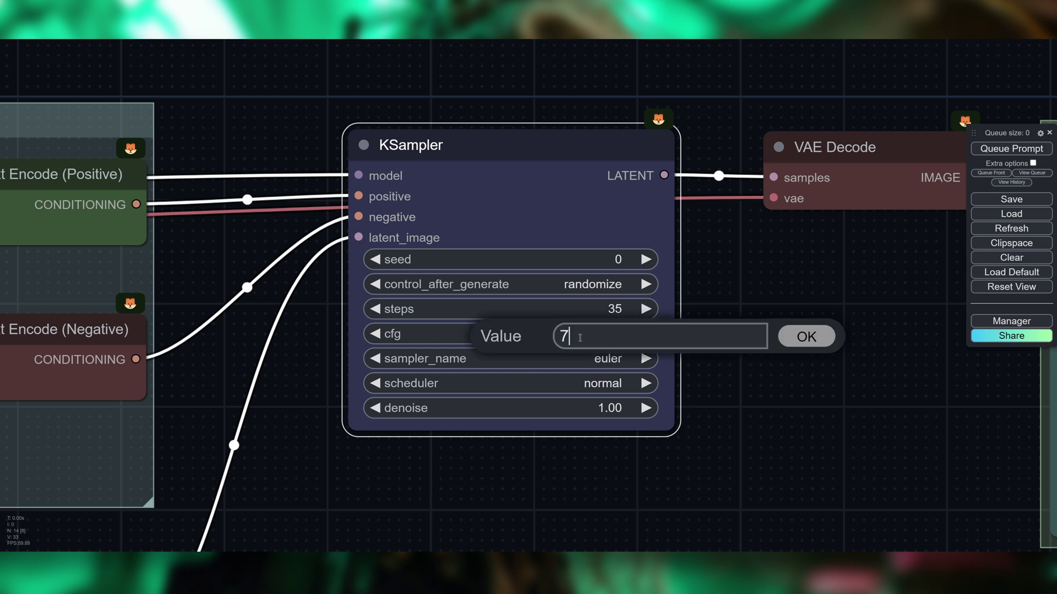
key(Return)
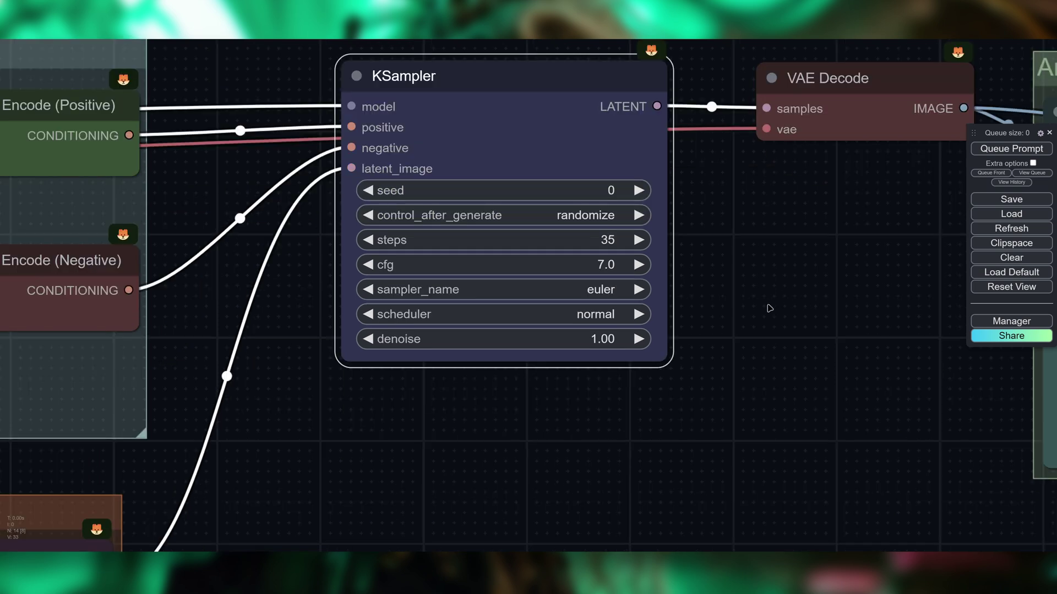
Set the KSampler's sampler_name to dpmpp_2m and check it against the recommended sampler on the Juggernaut XL page in Civitai
click(613, 289)
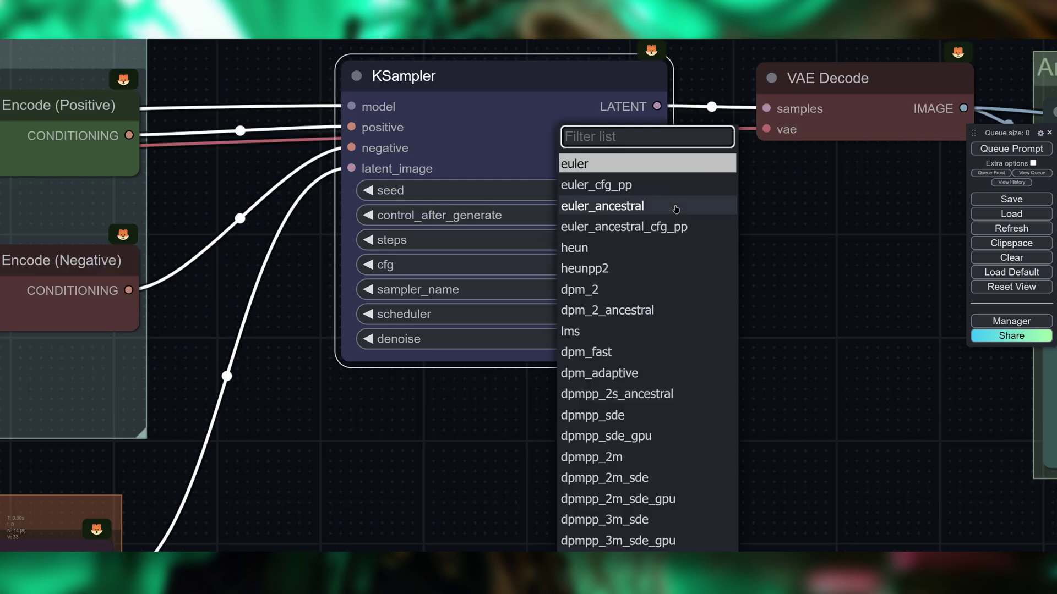
scroll(665, 291, down, 1)
scroll(666, 295, down, 3)
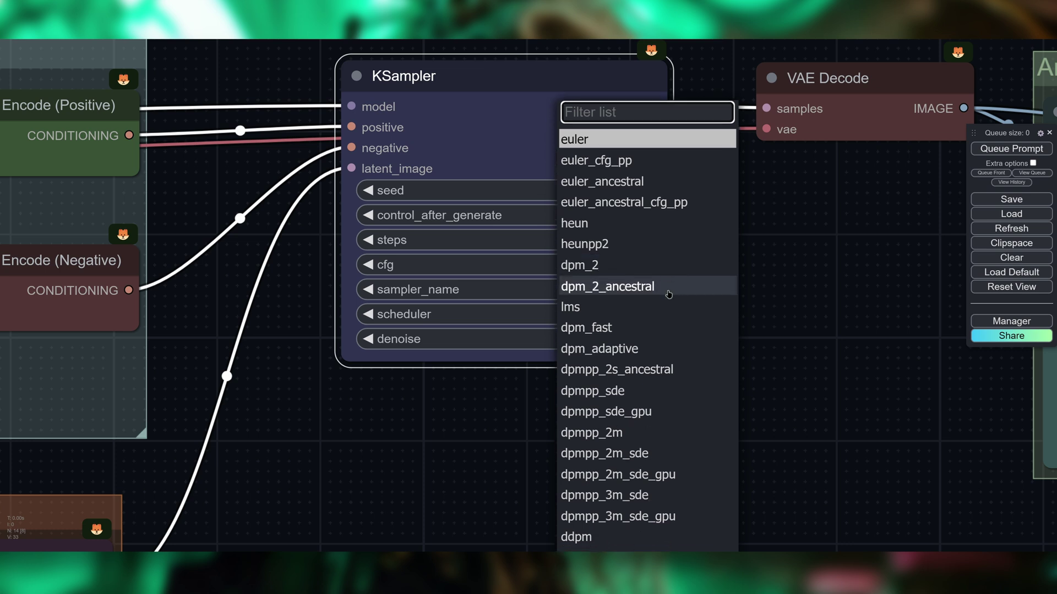
scroll(669, 293, up, 1)
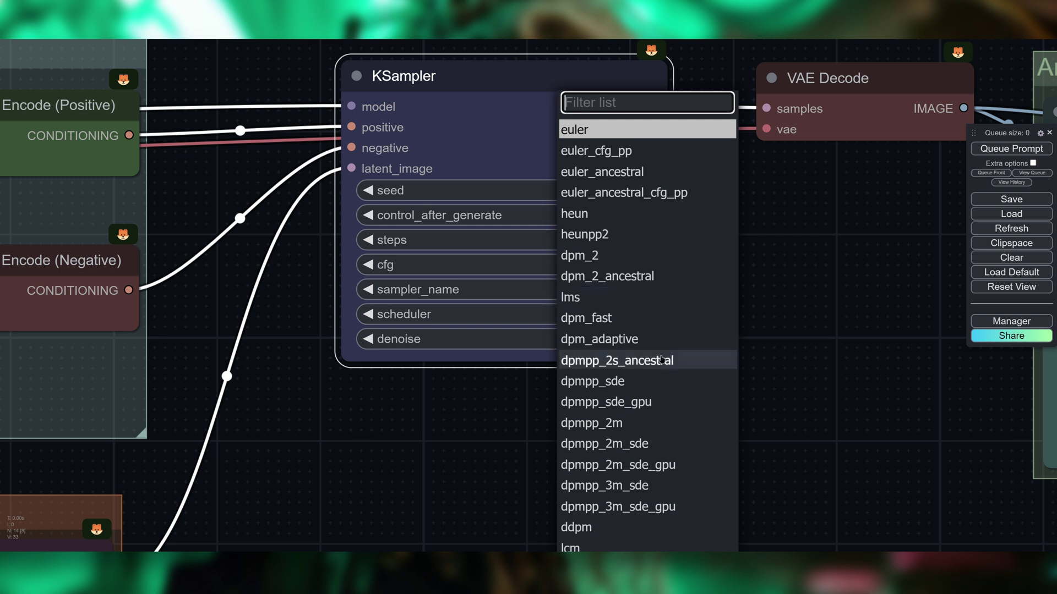
scroll(655, 361, down, 4)
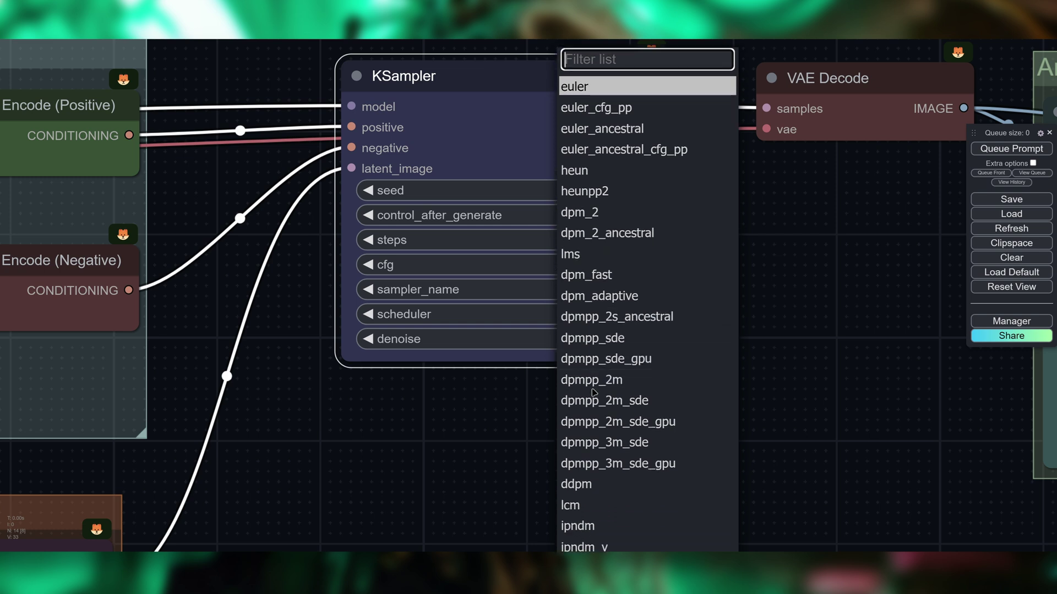
click(647, 381)
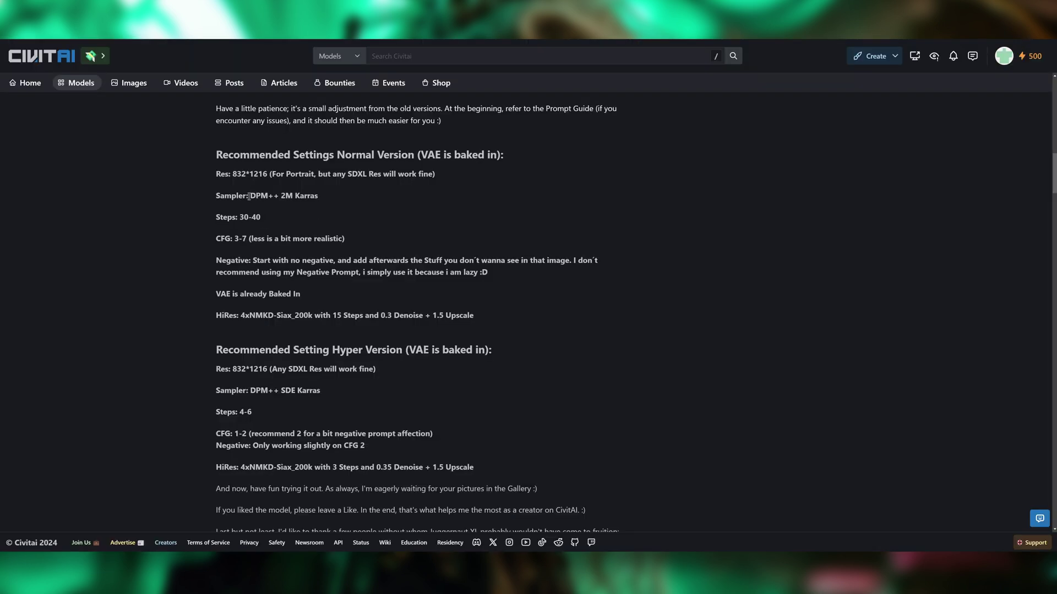
drag(249, 196, 296, 197)
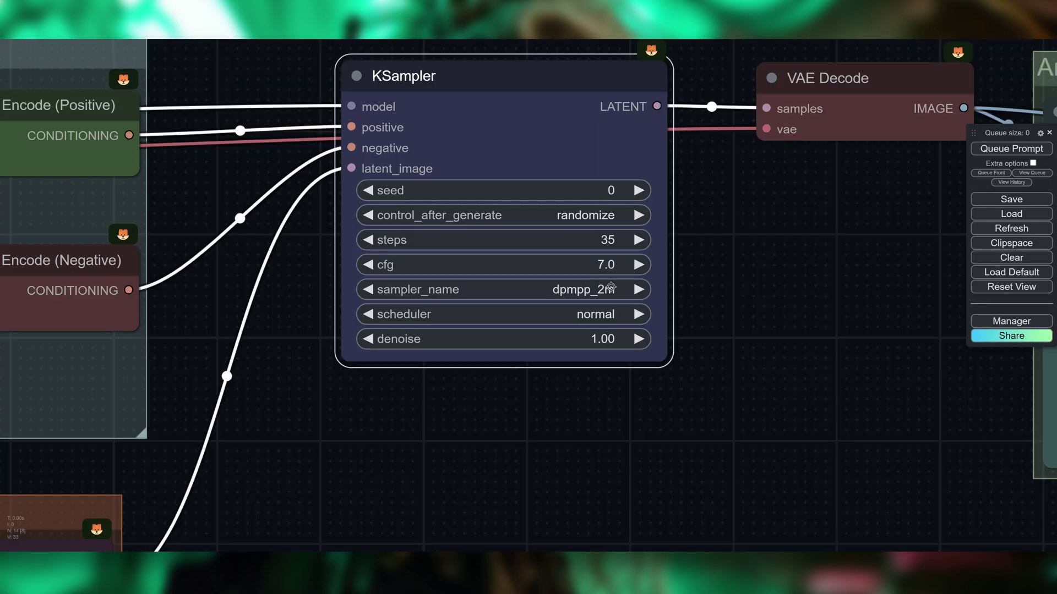
Look through the samplers available in the KSampler in ComfyUI and choose dpmpp_2m again
click(611, 287)
scroll(665, 366, down, 3)
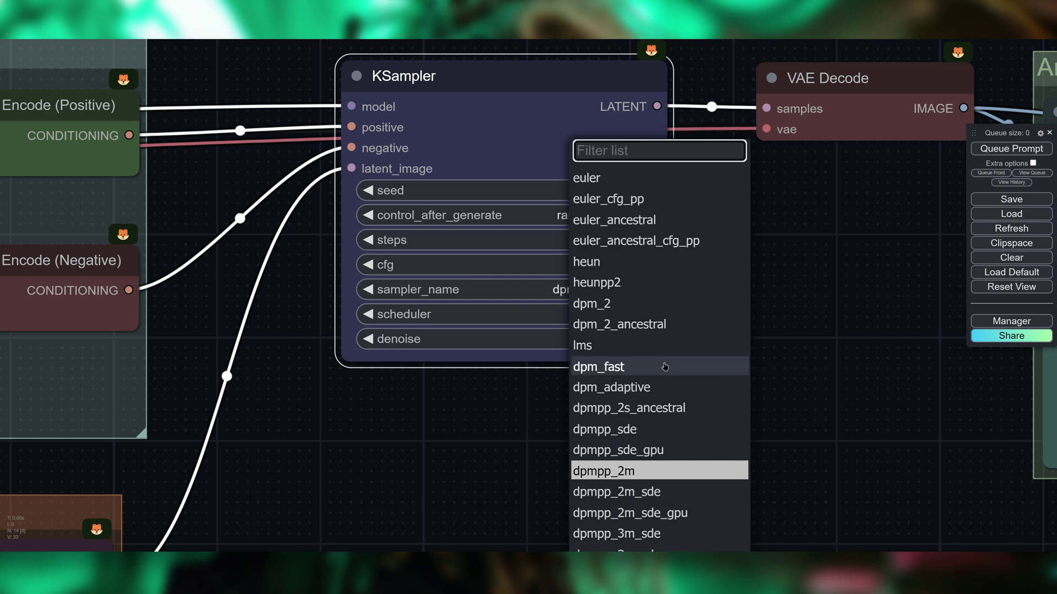
scroll(665, 366, down, 2)
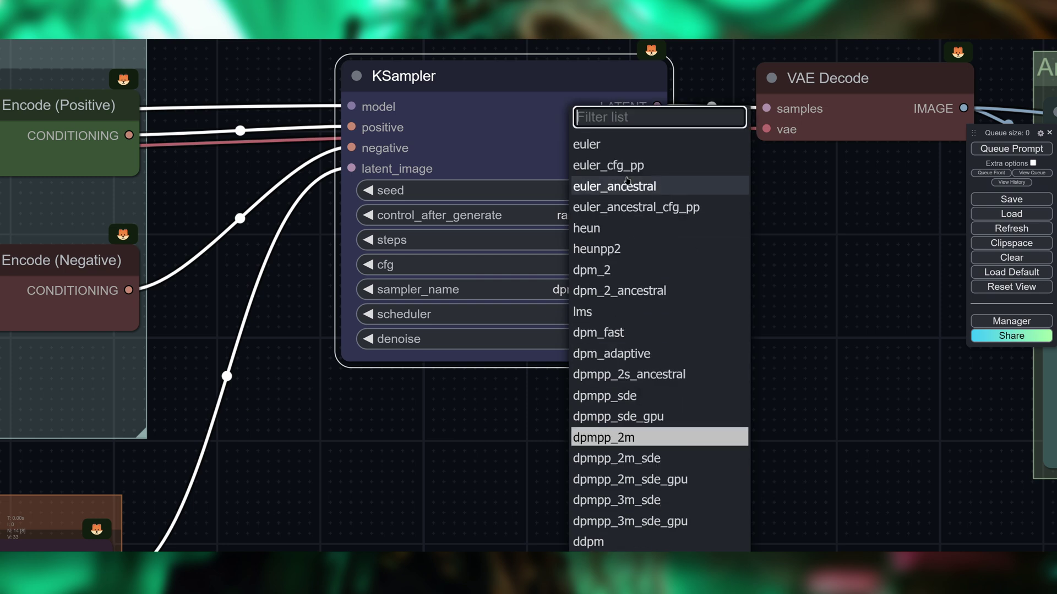
scroll(628, 292, down, 5)
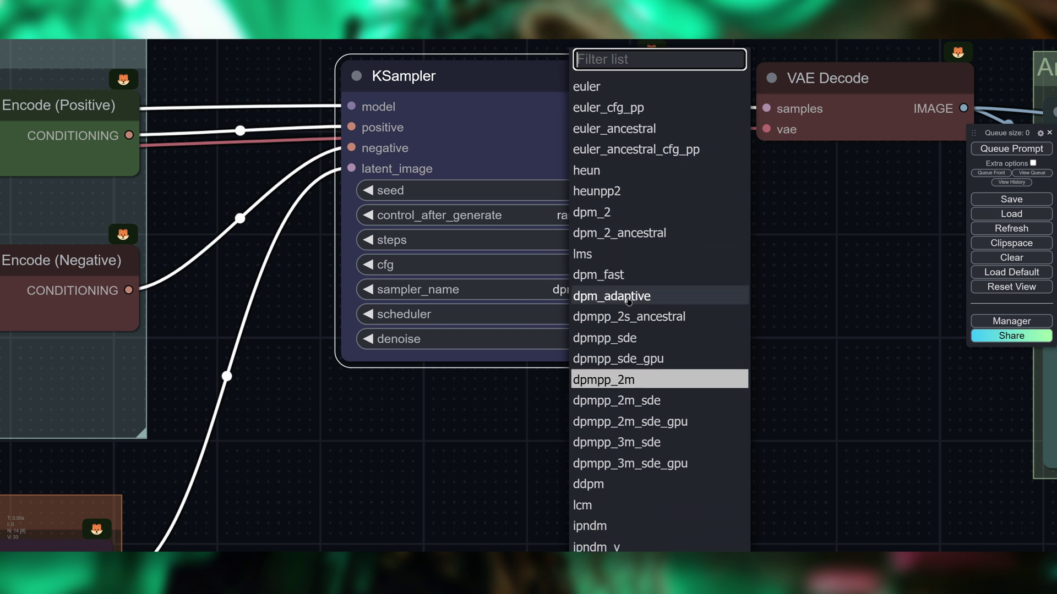
scroll(638, 302, down, 3)
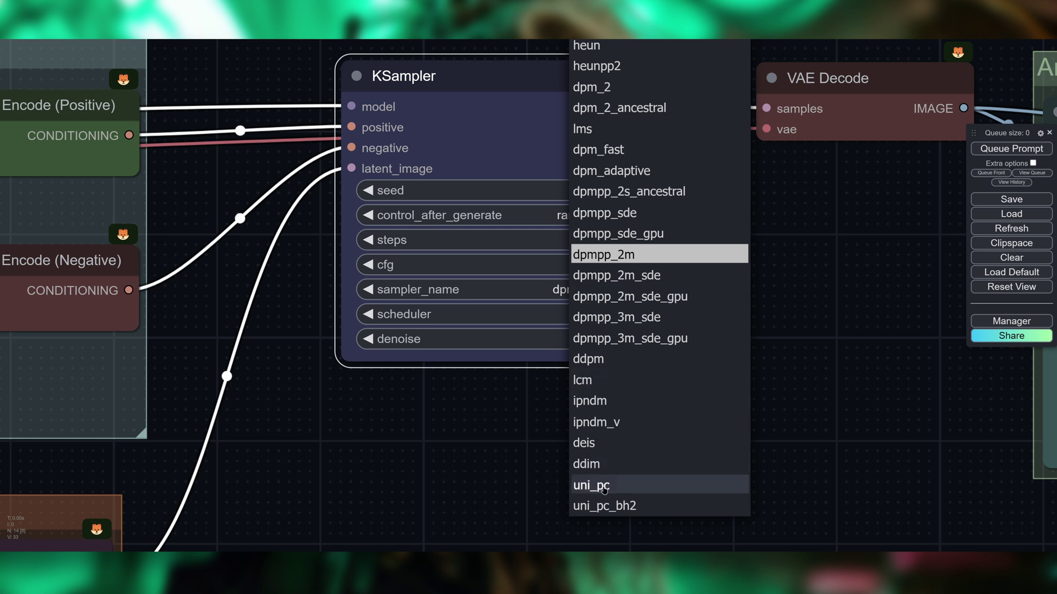
scroll(613, 490, up, 8)
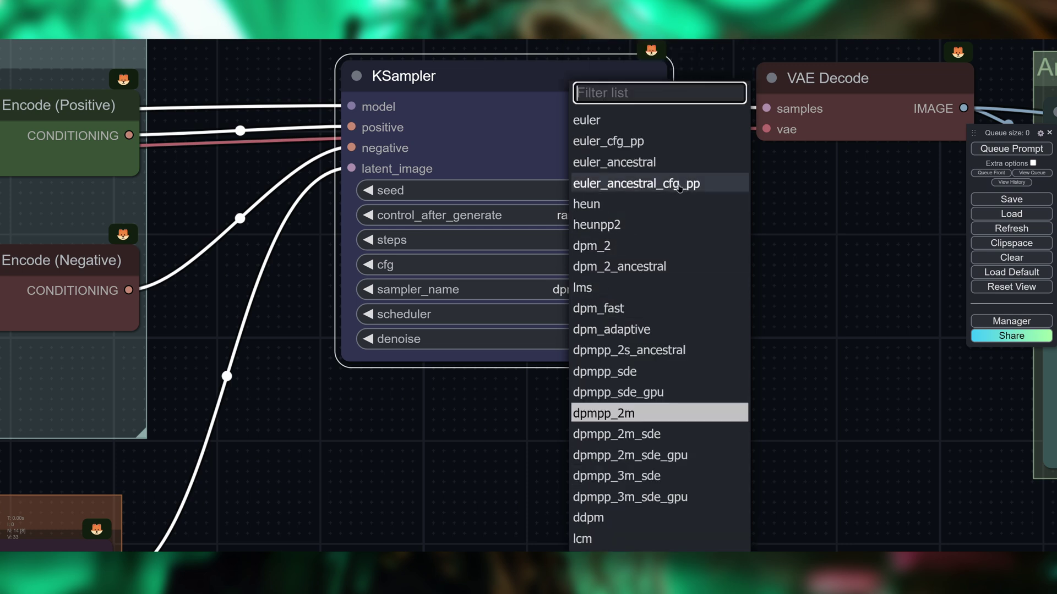
scroll(673, 310, up, 1)
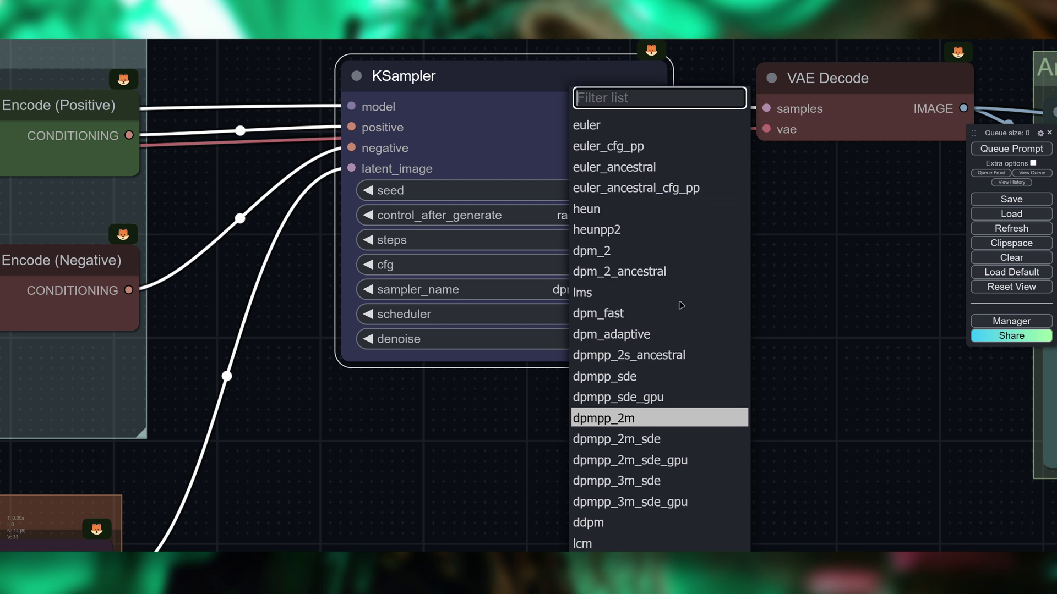
scroll(677, 303, down, 1)
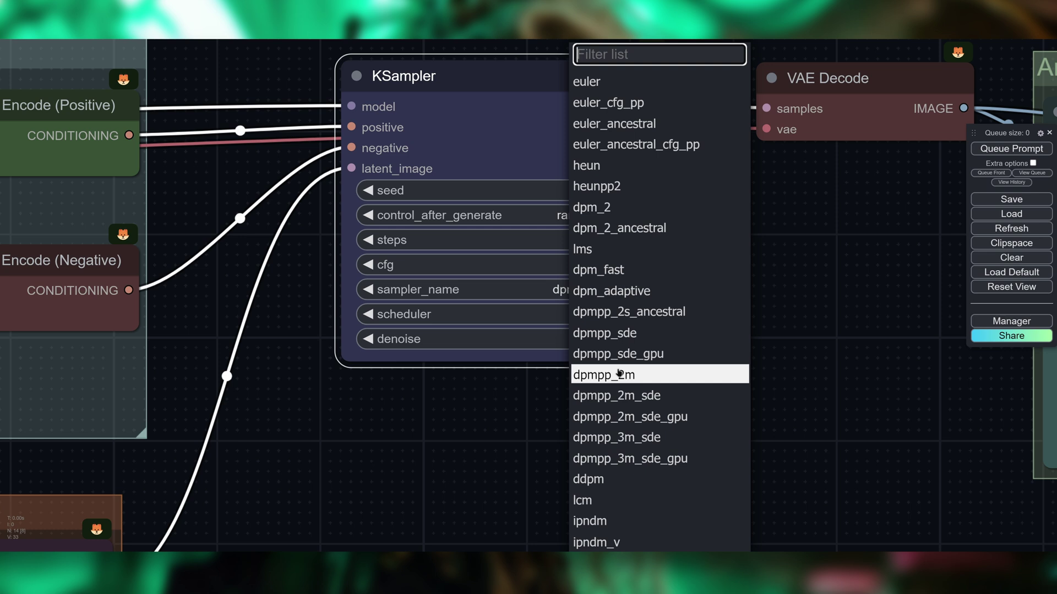
click(659, 375)
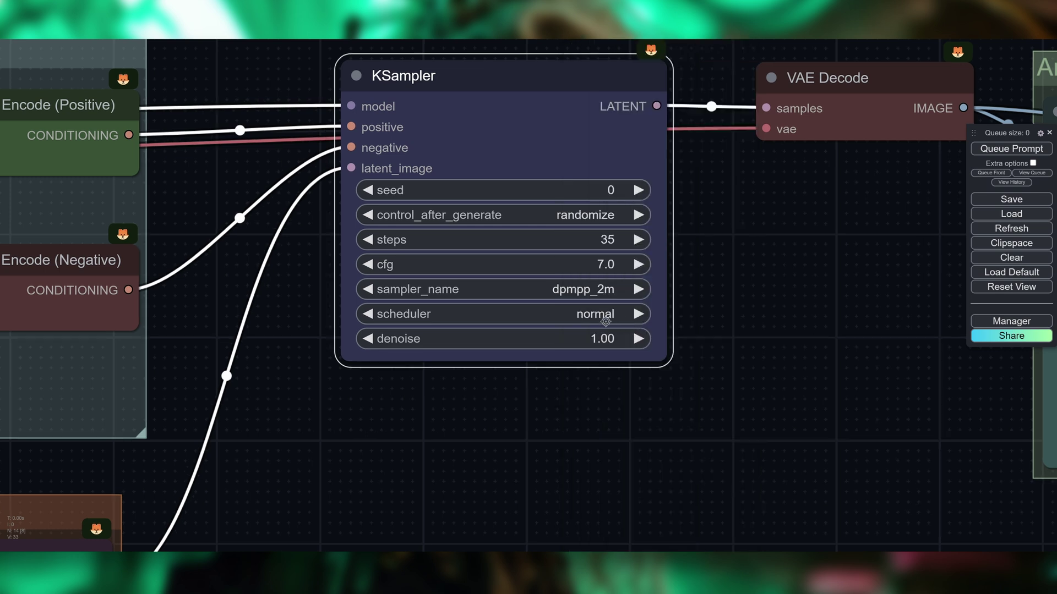
Check the recommended sampler line on the Juggernaut XL page in Civitai and set the KSampler's scheduler to karras in ComfyUI
scroll(556, 243, up, 2)
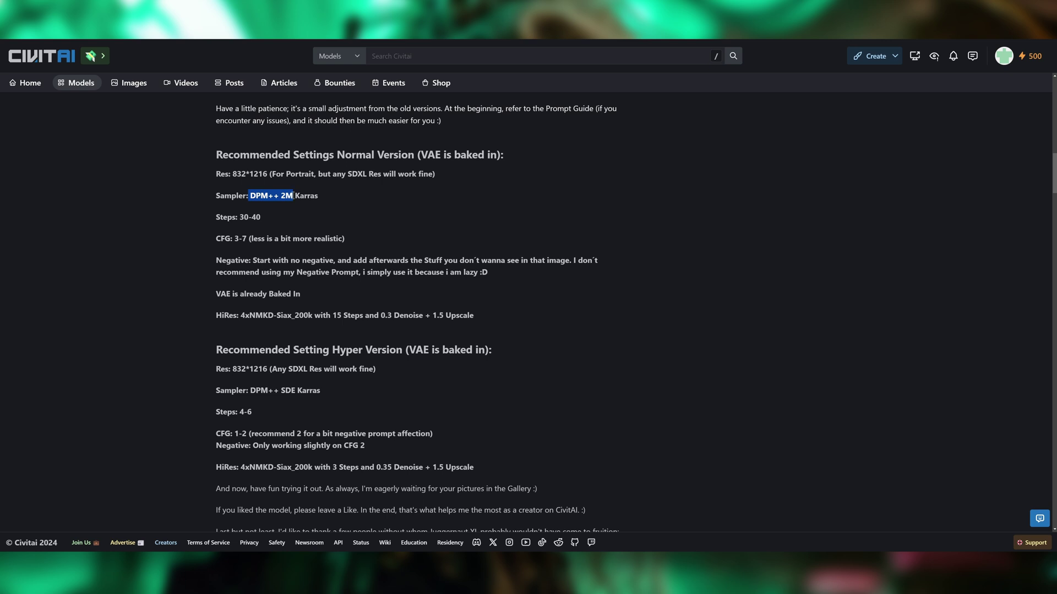
double_click(306, 195)
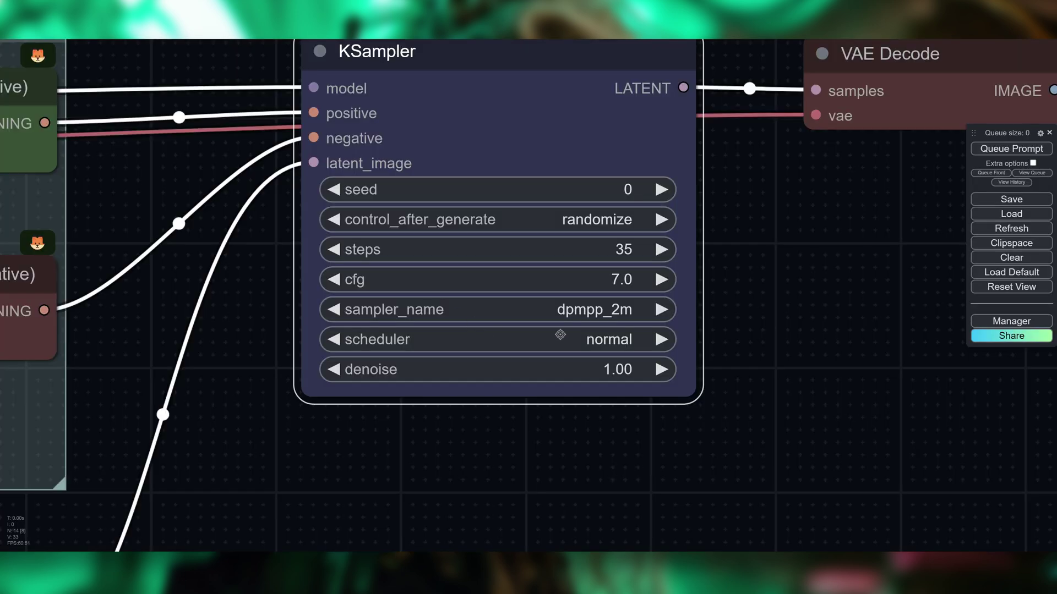
click(614, 337)
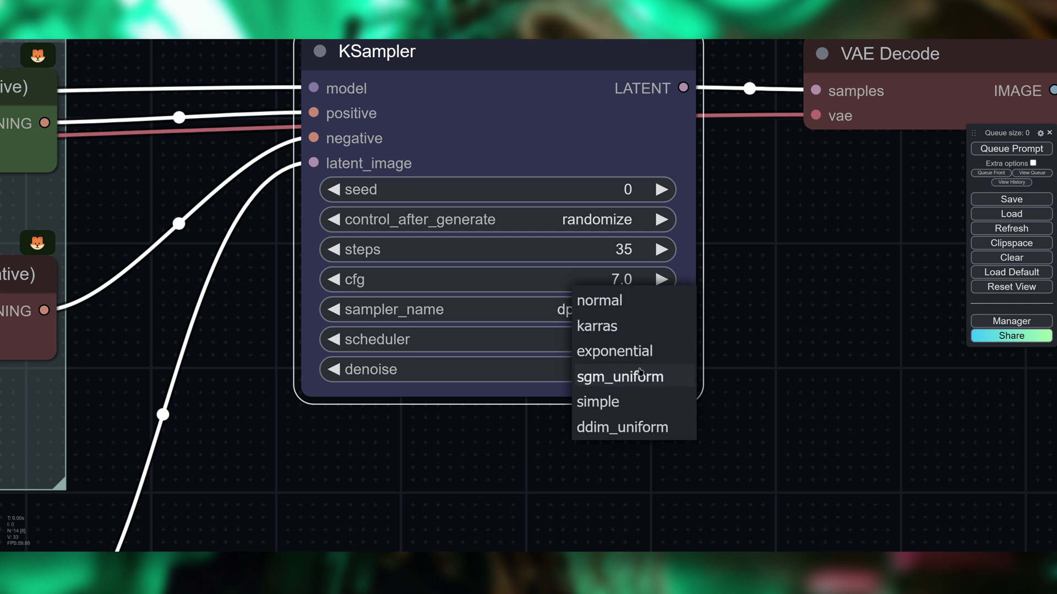
click(611, 325)
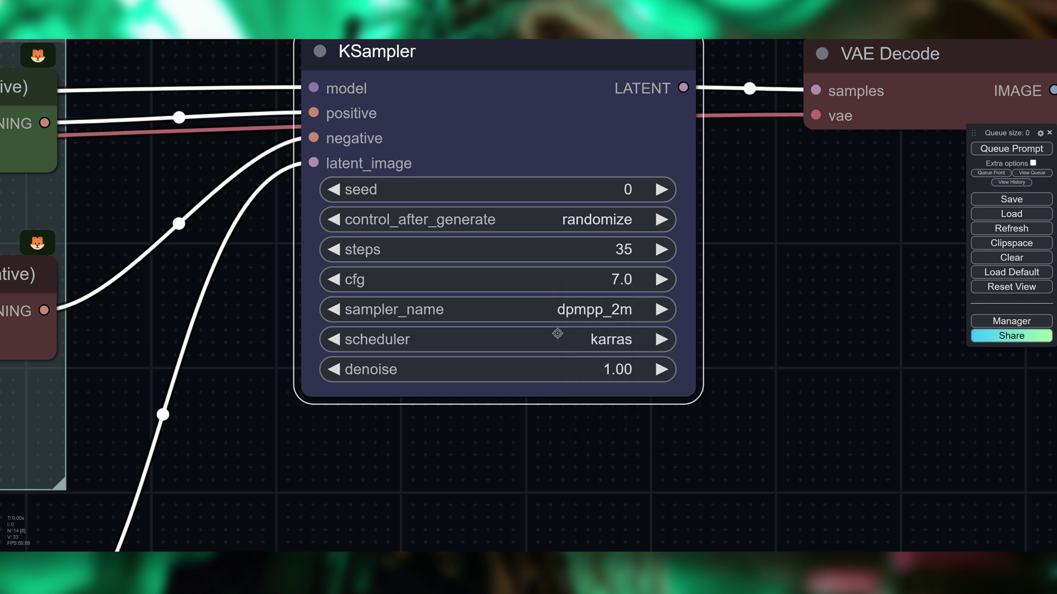
click(616, 339)
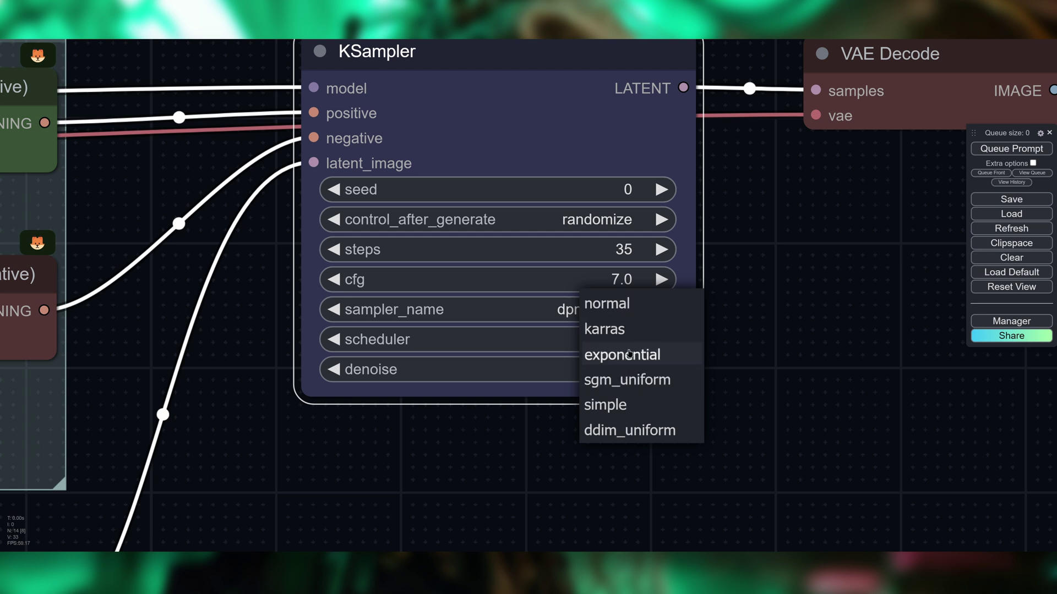
scroll(606, 390, down, 3)
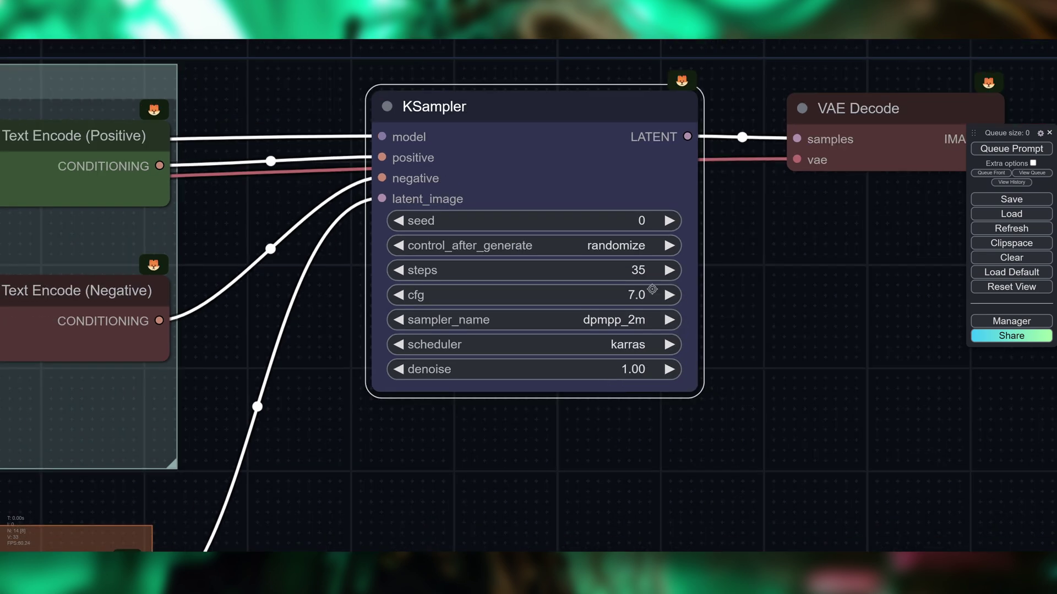
scroll(726, 242, up, 1)
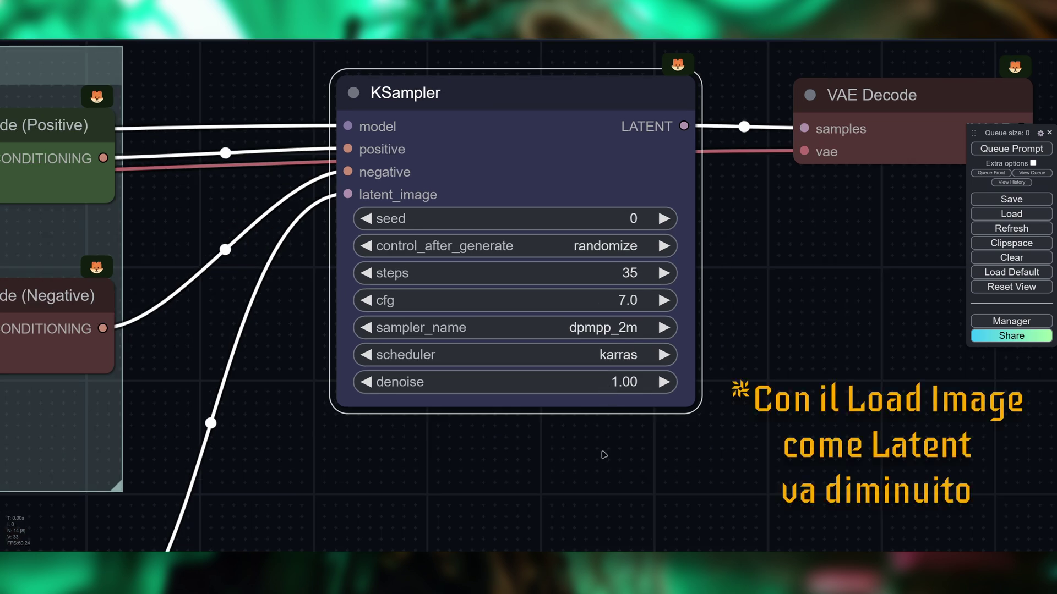
drag(632, 441, 619, 455)
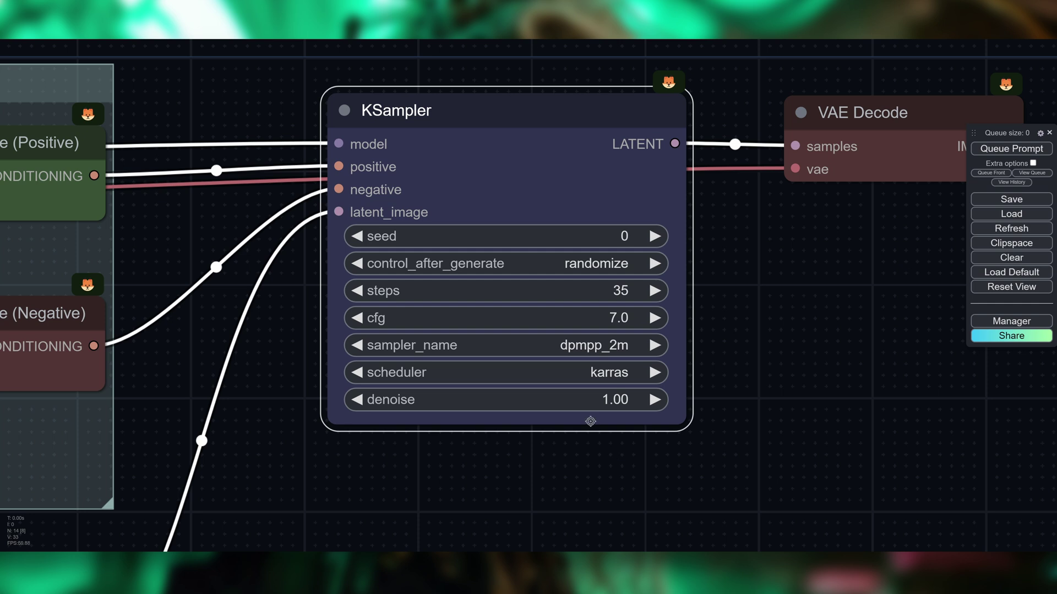
drag(837, 318, 743, 304)
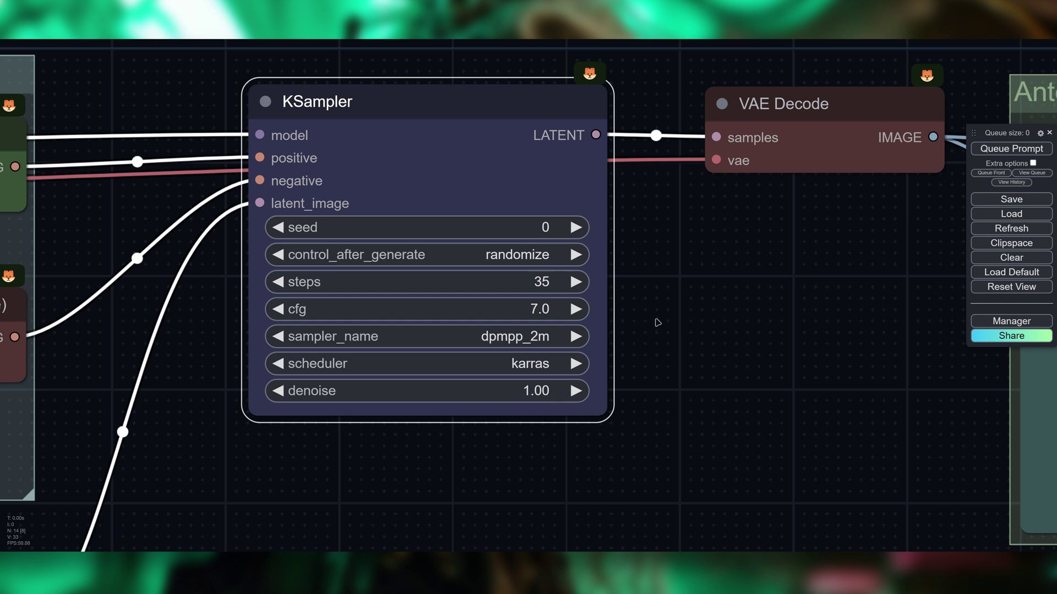
drag(677, 268, 758, 274)
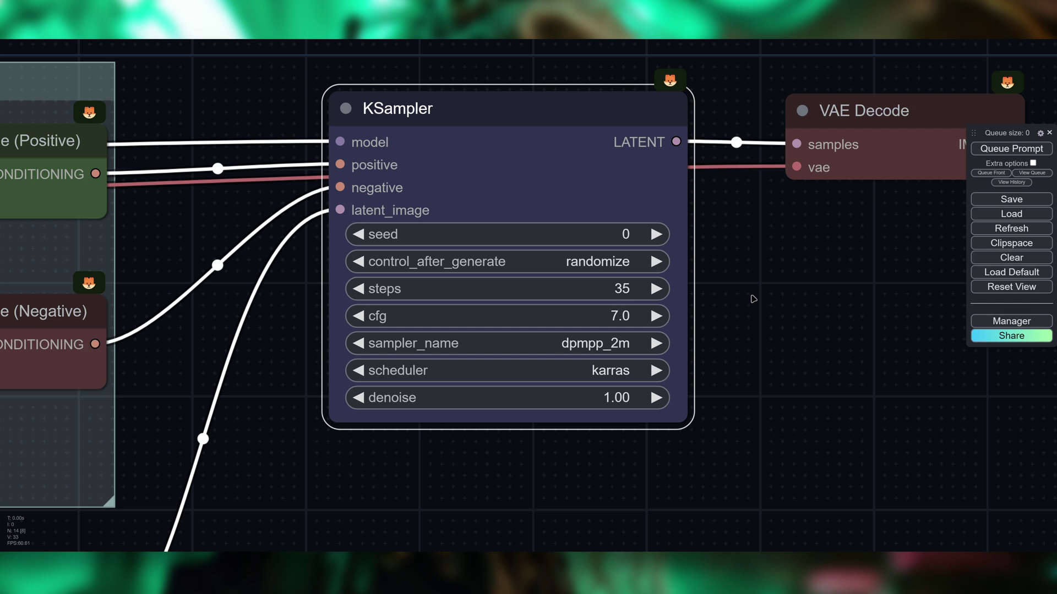
drag(749, 299, 775, 300)
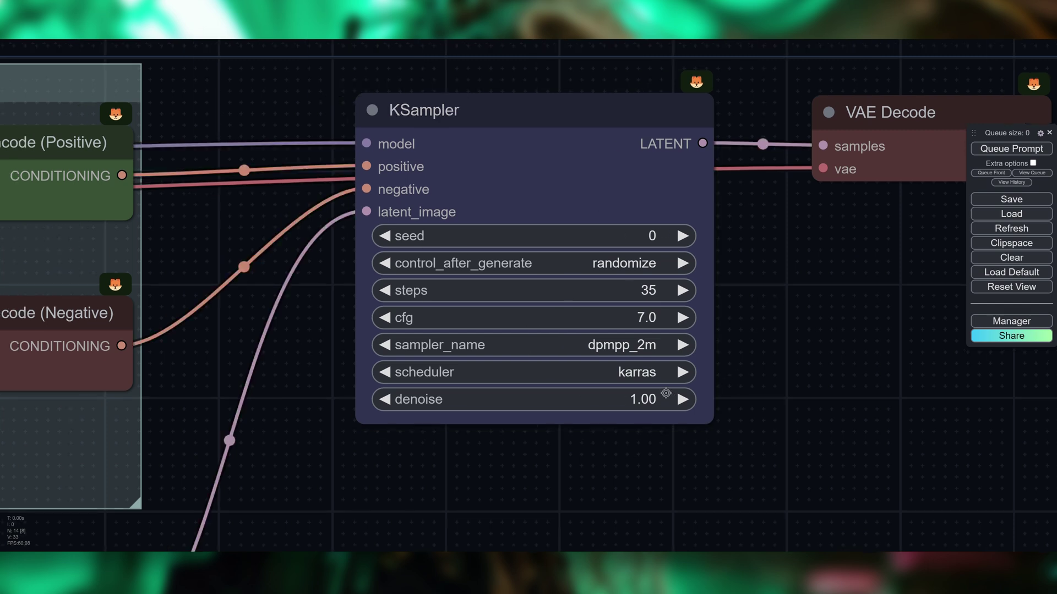
Review the workflow from the prompts and resolution groups through the KSampler and VAE Decode to the preview and save nodes
drag(583, 441, 860, 451)
scroll(639, 426, down, 1)
scroll(639, 426, down, 2)
drag(59, 267, 420, 253)
scroll(453, 237, up, 3)
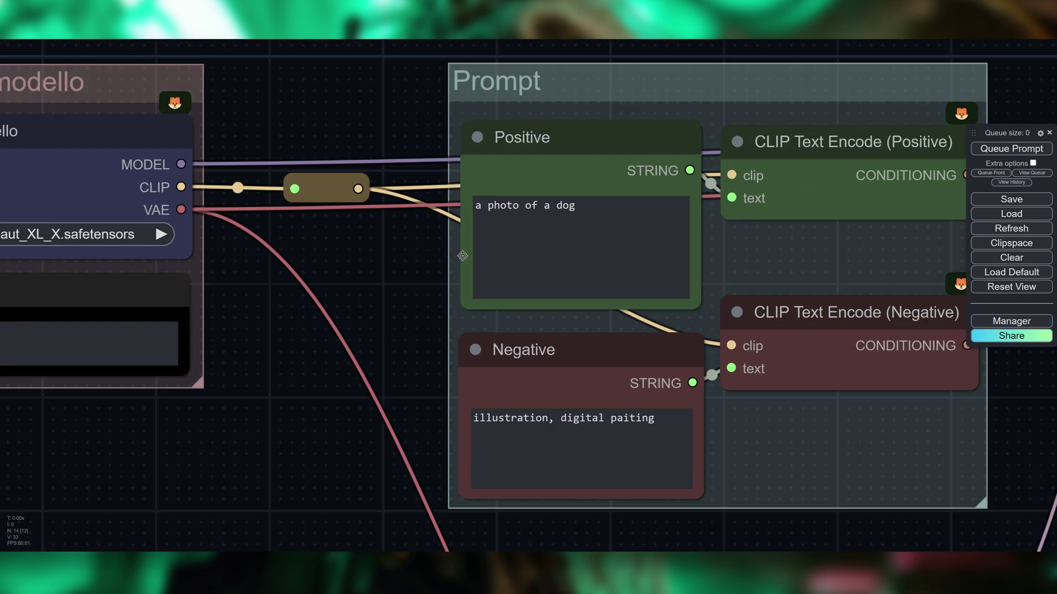
drag(401, 304, 291, 192)
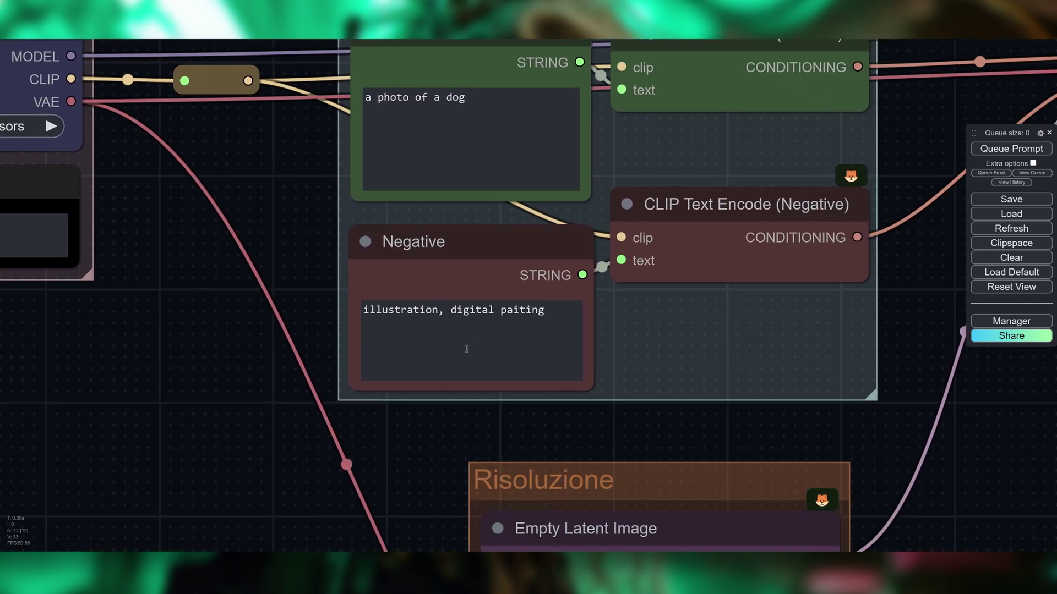
scroll(770, 370, down, 2)
drag(956, 488, 627, 349)
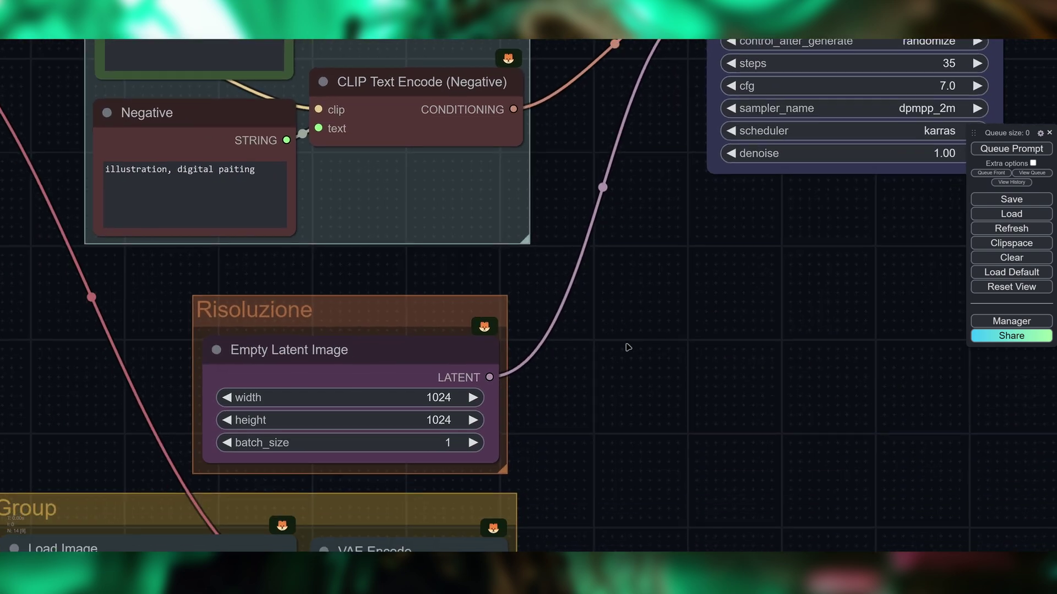
drag(887, 303, 687, 325)
scroll(837, 307, down, 3)
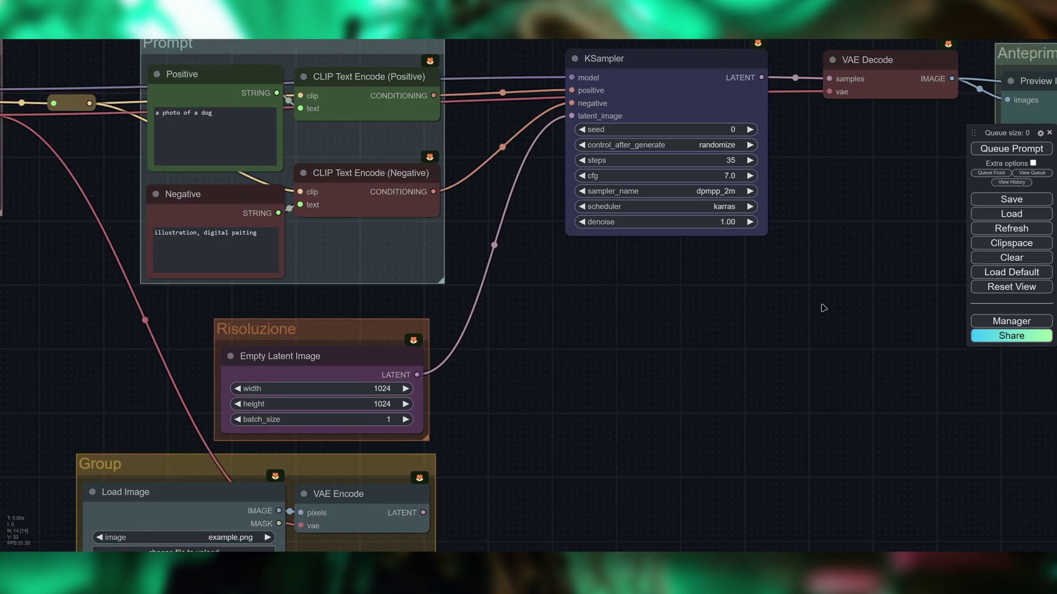
drag(838, 306, 500, 365)
drag(580, 265, 500, 279)
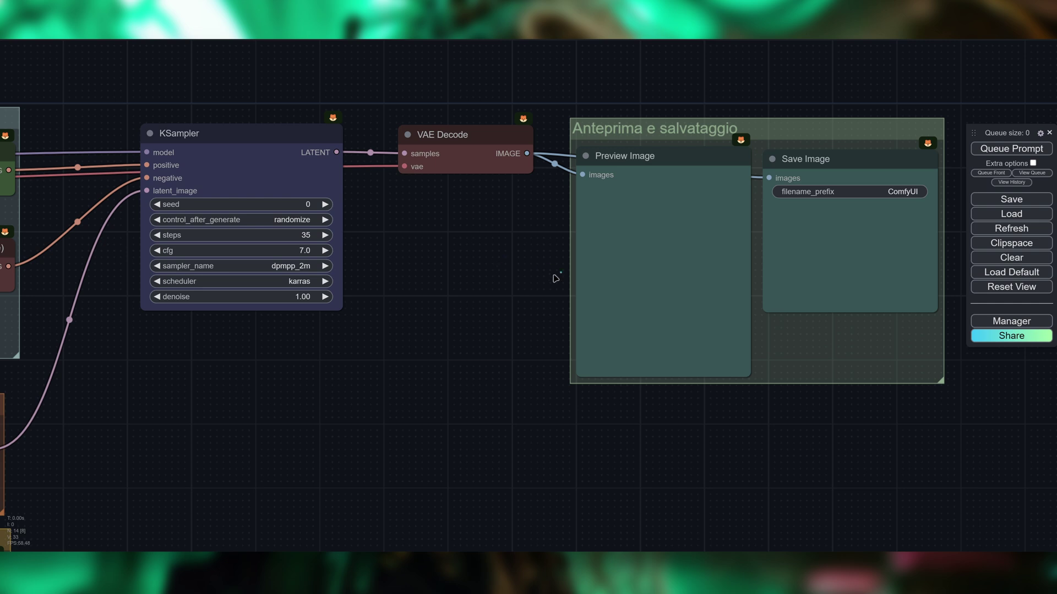
scroll(542, 300, up, 2)
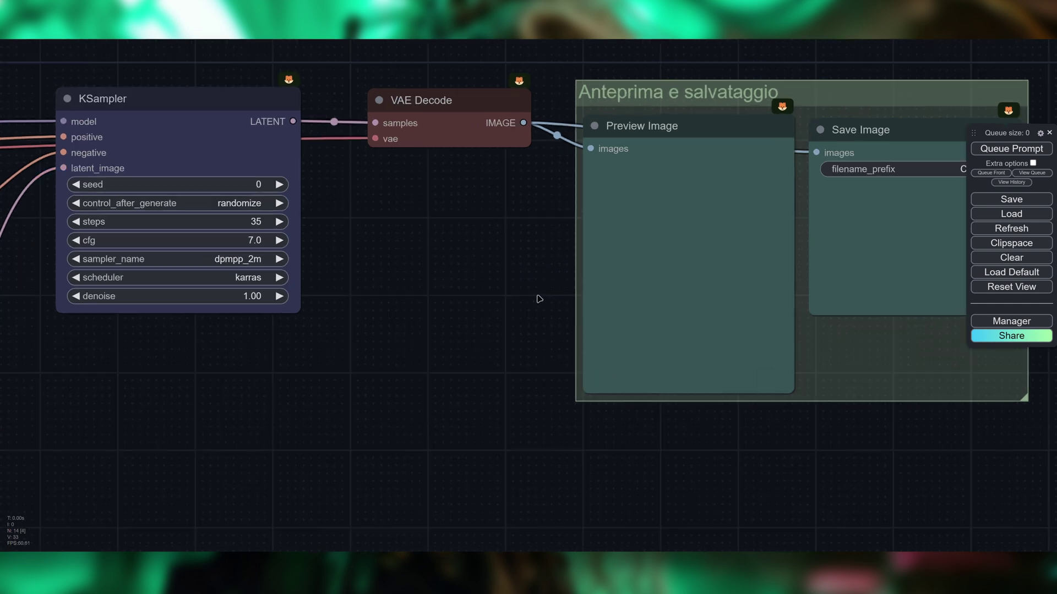
Generate an image with the configured workflow and inspect the result in the Preview Image and Save Image nodes
drag(407, 199, 691, 246)
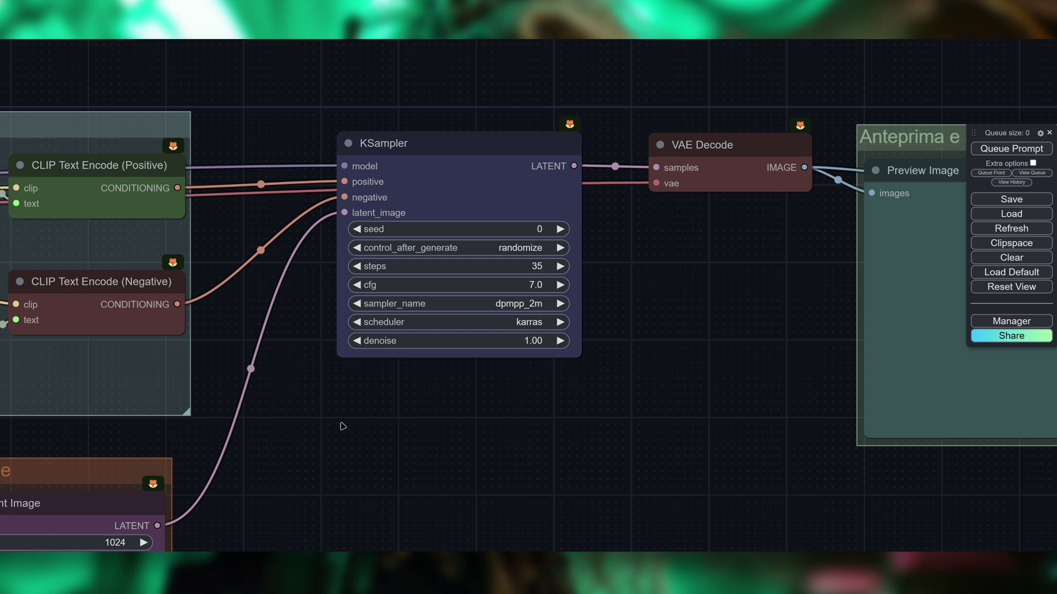
drag(321, 432, 386, 440)
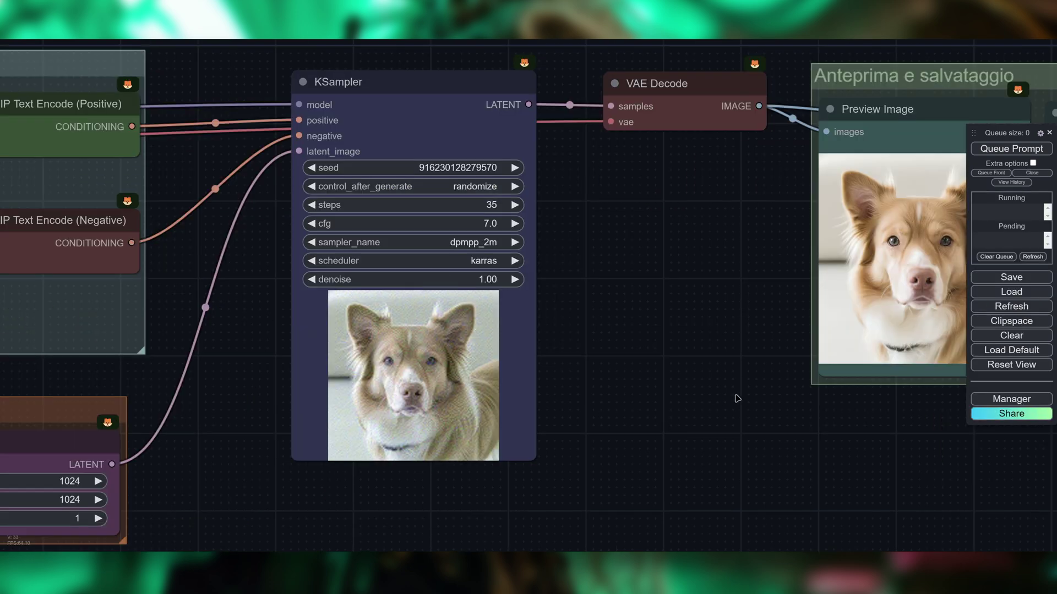
drag(736, 396, 345, 352)
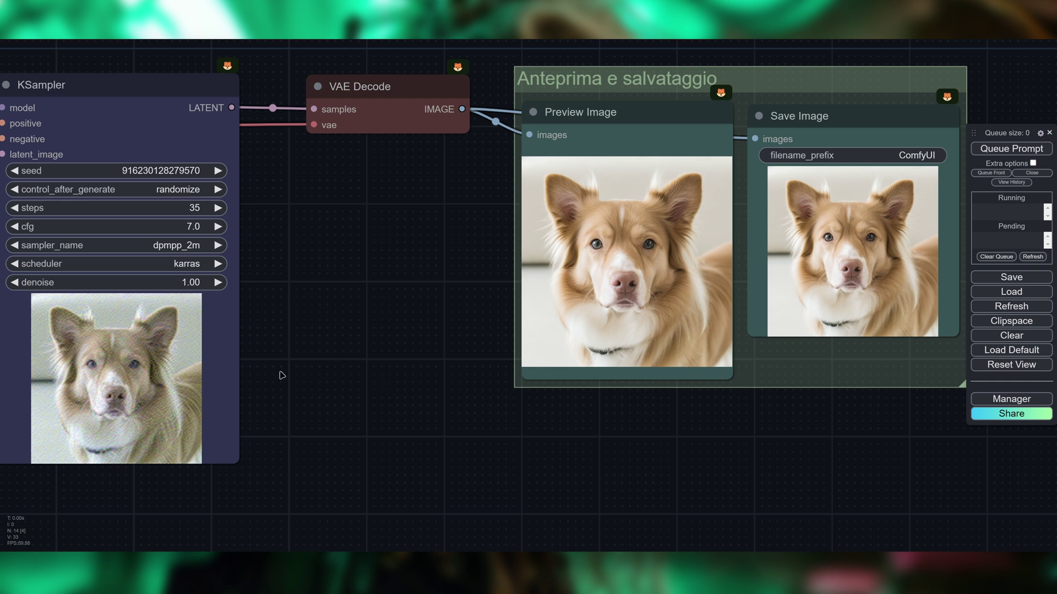
scroll(546, 242, up, 2)
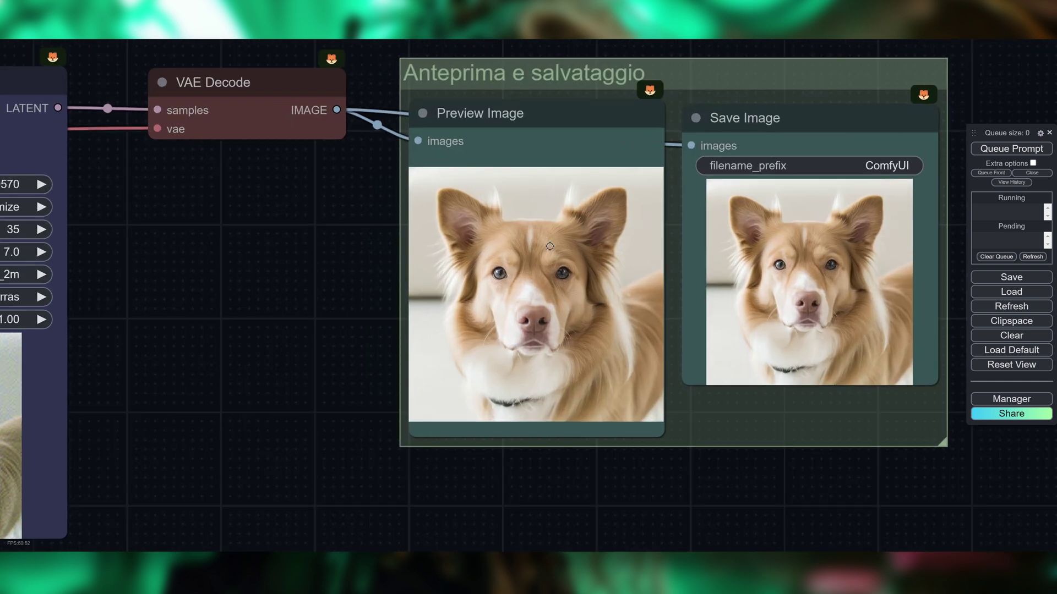
scroll(546, 242, up, 2)
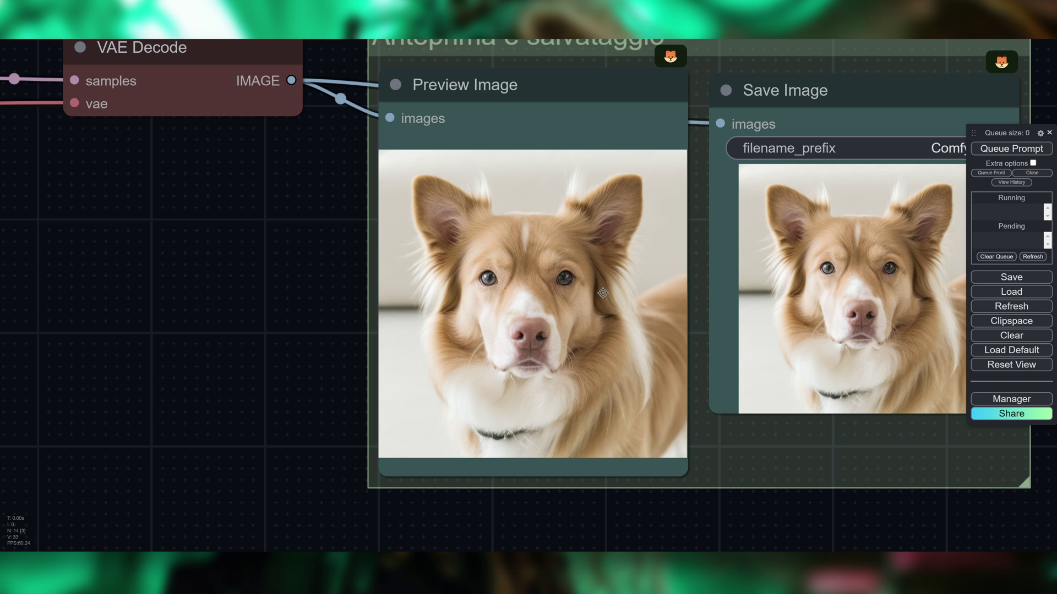
drag(286, 317, 128, 326)
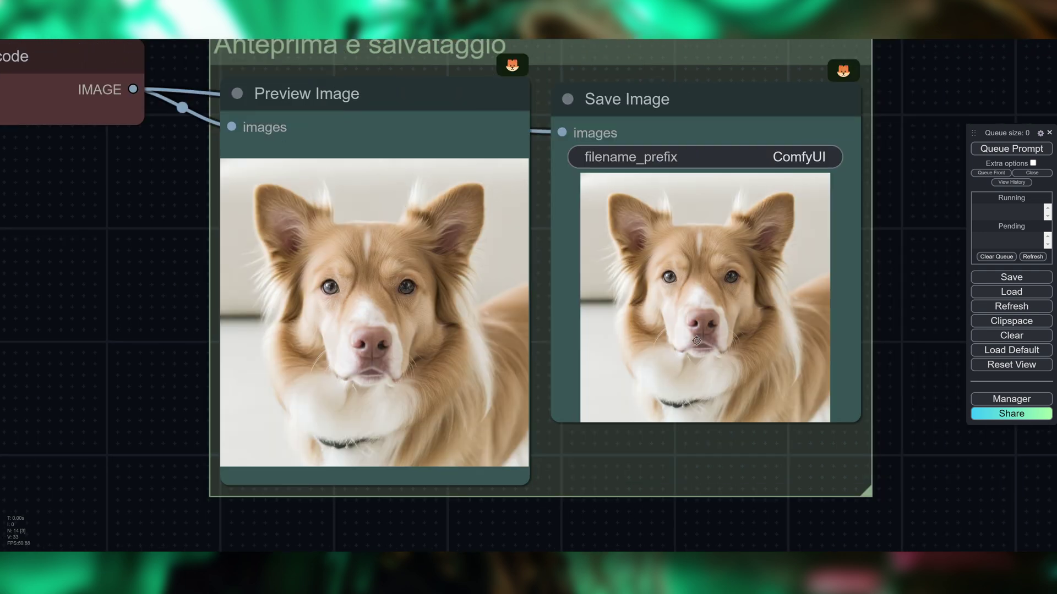
scroll(233, 328, down, 3)
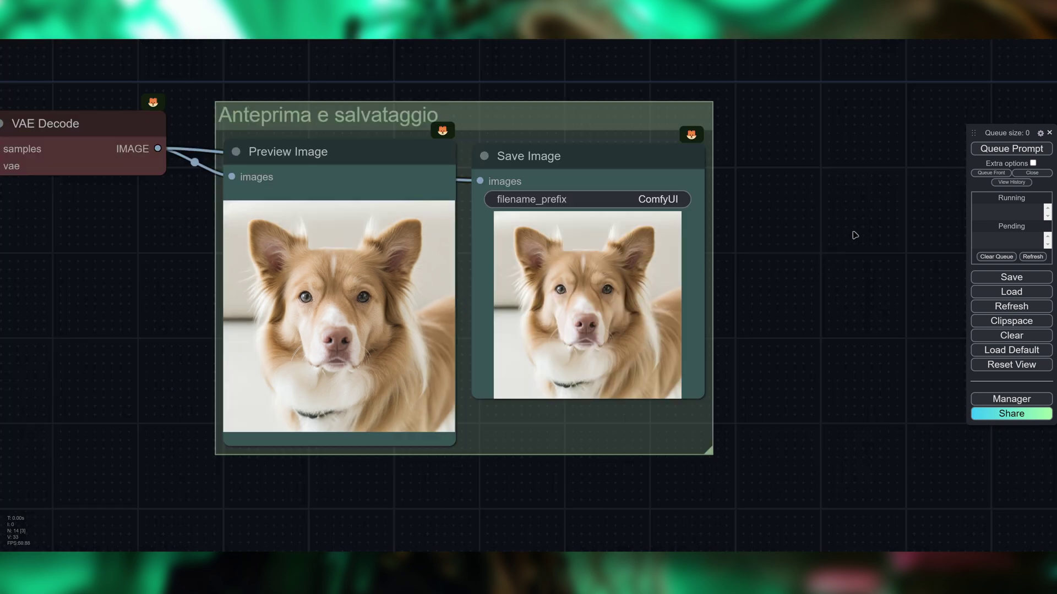
Switch to File Explorer, find the saved ComfyUI_00001_.png in the ComfyUI output folder, and return to ComfyUI
key(alt+Tab)
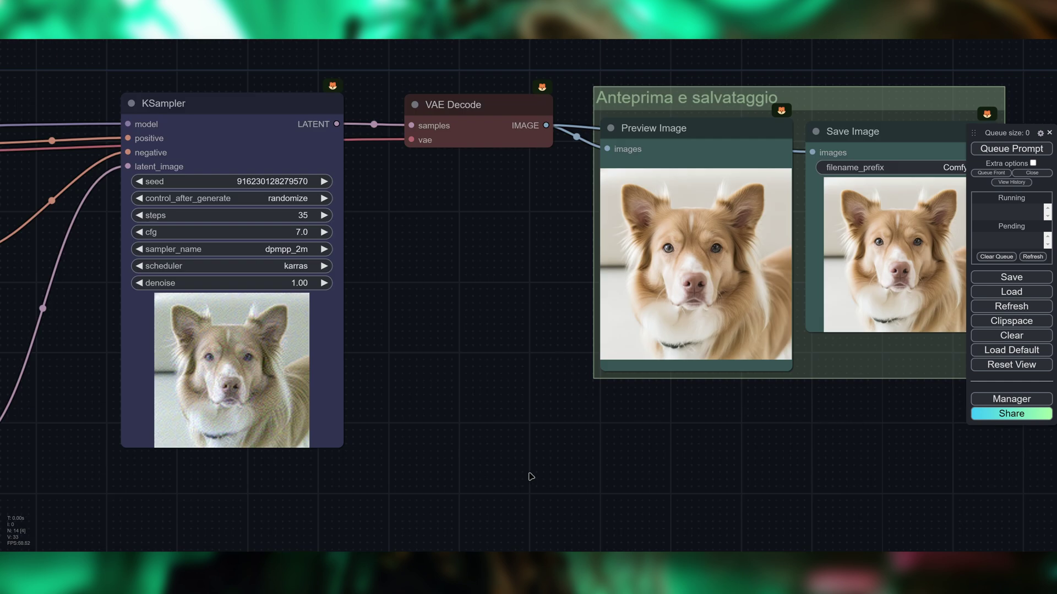
key(alt+Tab)
drag(640, 119, 579, 118)
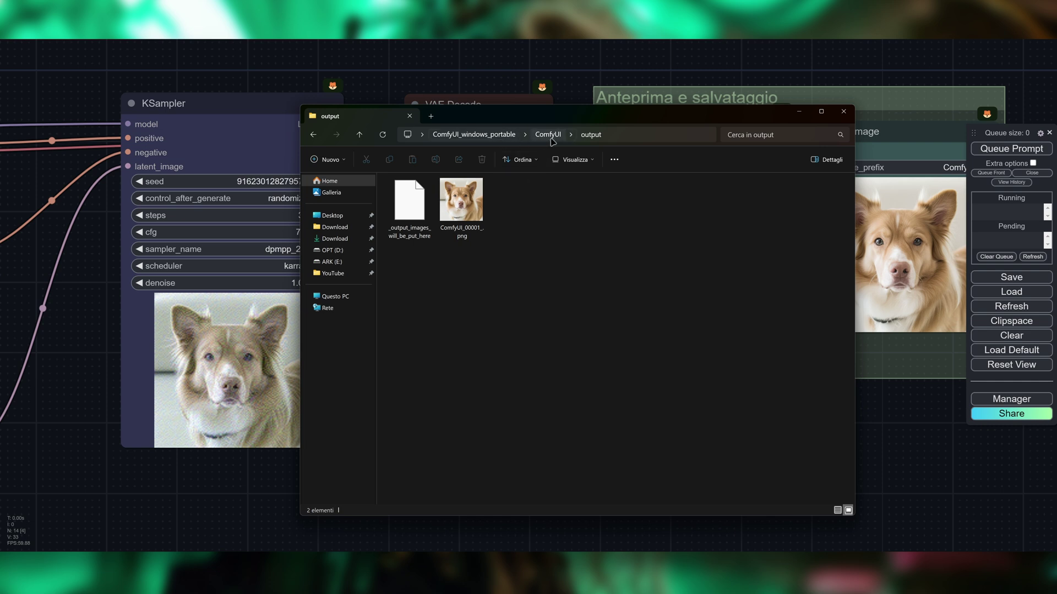
click(475, 201)
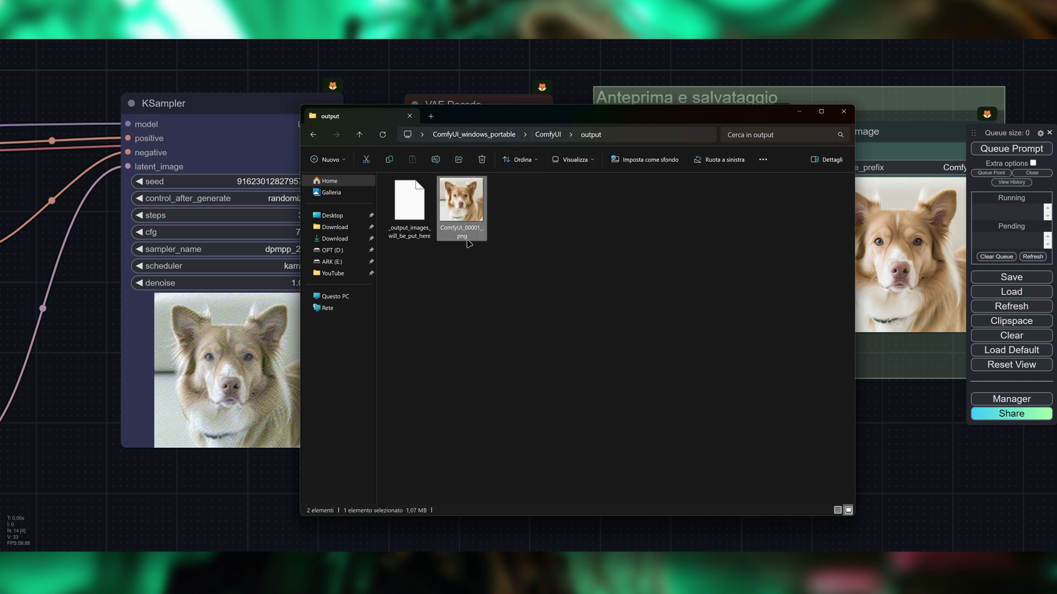
click(878, 419)
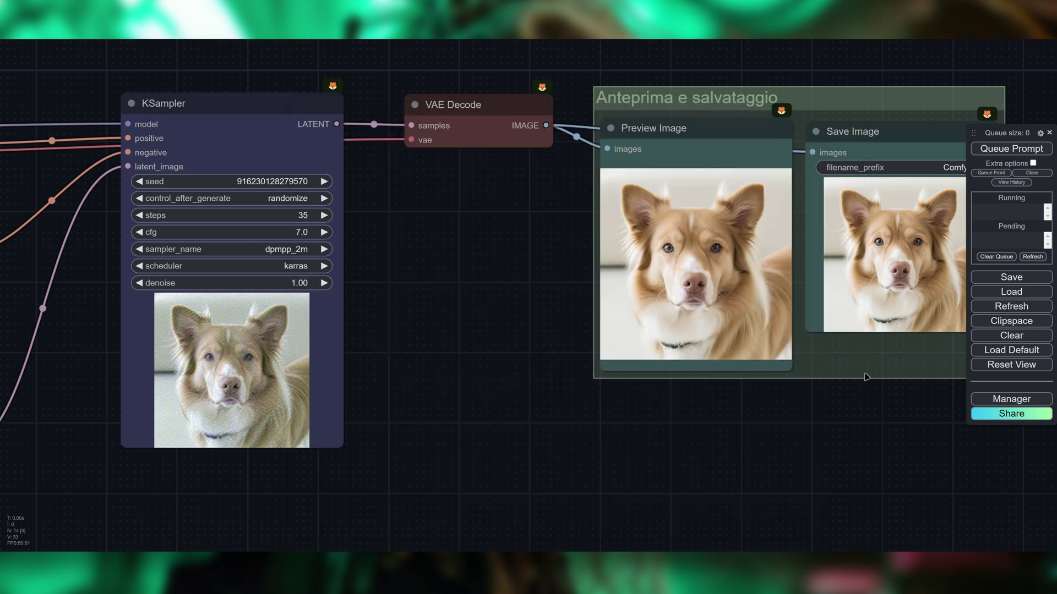
Clear the whole workflow and restore it by loading ComfyUI_00001_.png from the output folder onto the canvas
click(983, 337)
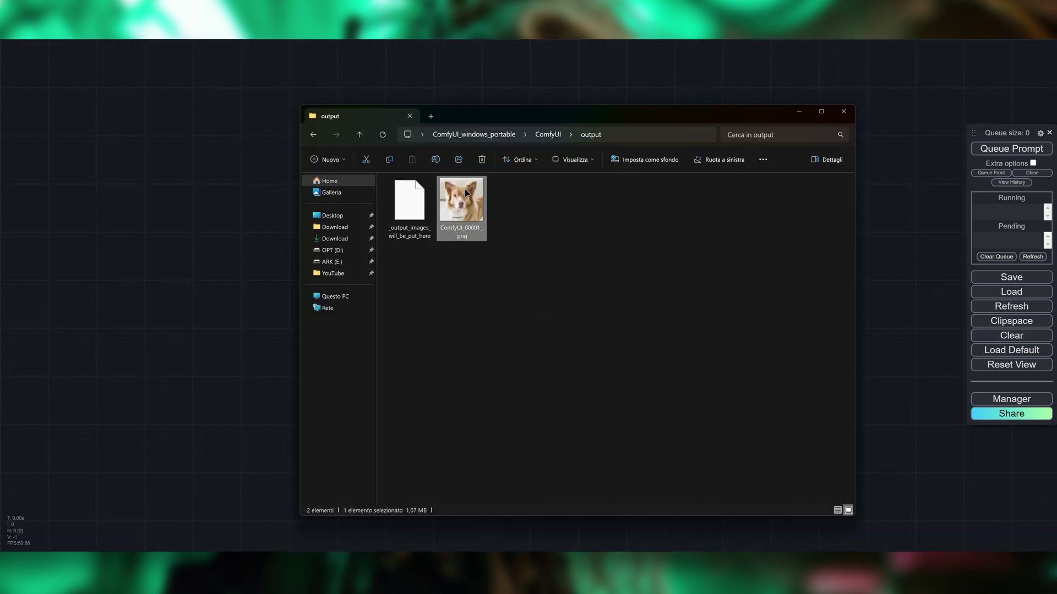
drag(465, 193, 213, 354)
drag(549, 352, 817, 353)
drag(710, 349, 660, 370)
drag(706, 345, 606, 359)
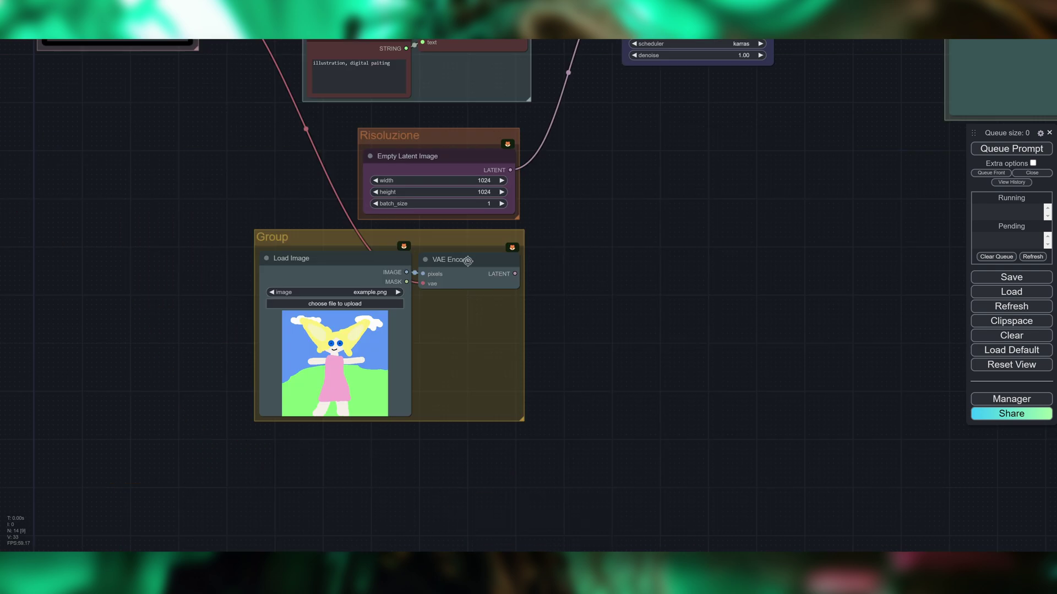
Examine the restored workflow's KSampler settings and its control_after_generate option
drag(710, 194, 570, 372)
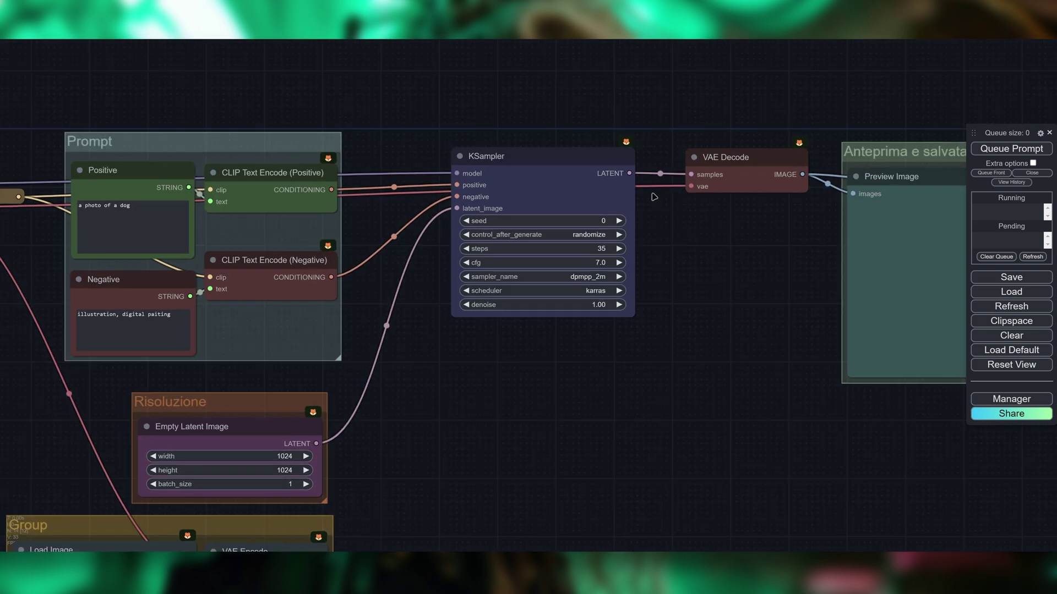
scroll(653, 197, up, 2)
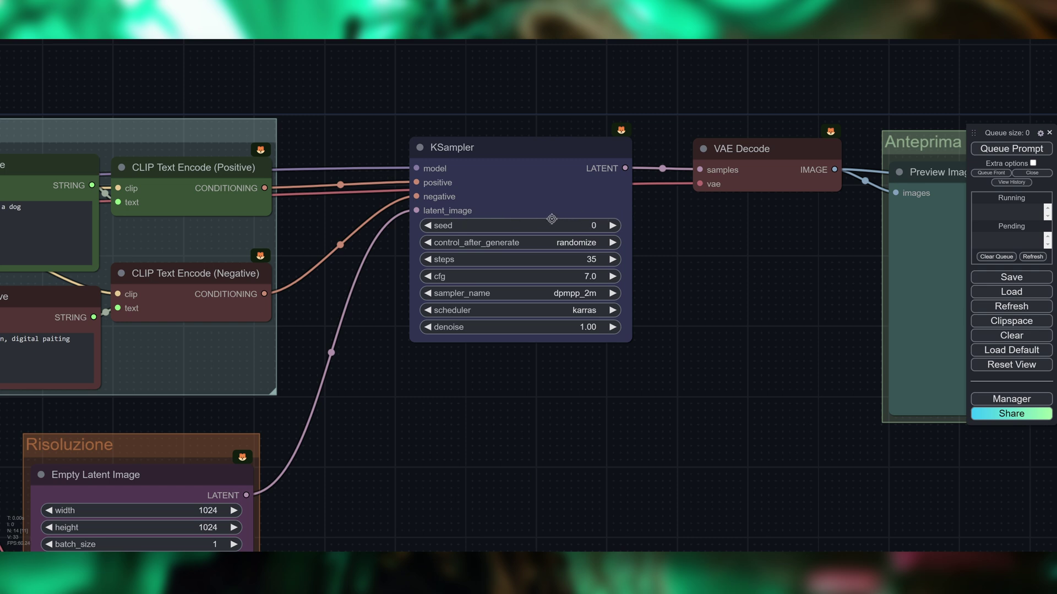
scroll(572, 219, up, 2)
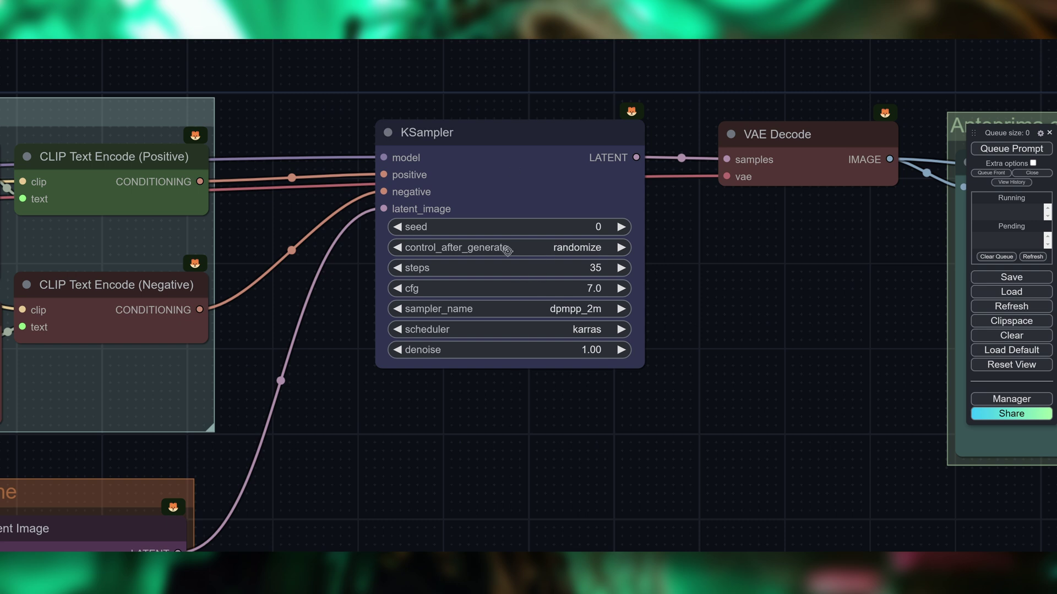
click(571, 245)
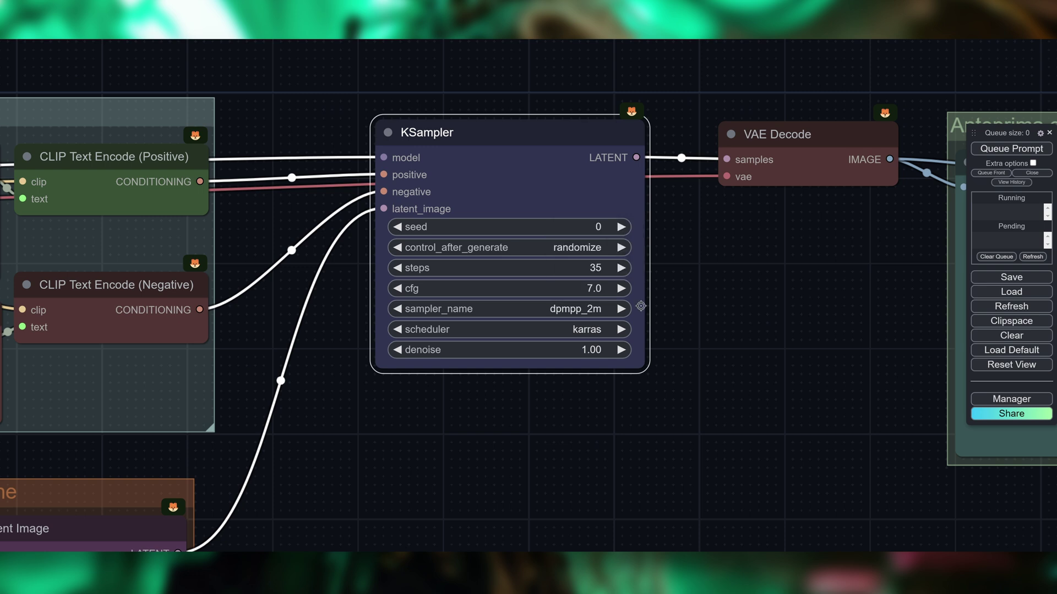
drag(425, 476, 455, 488)
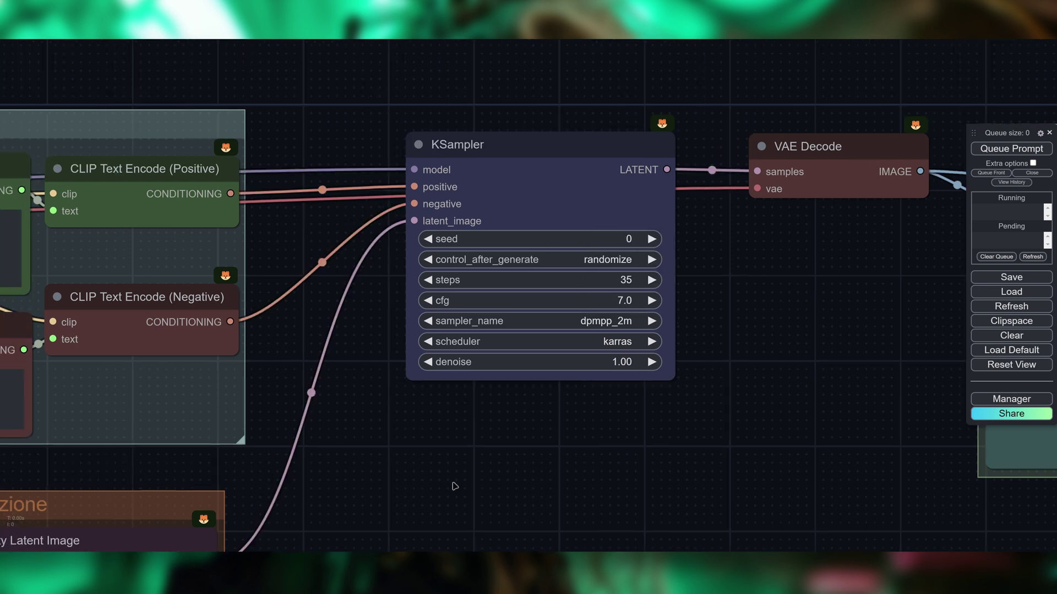
scroll(447, 477, down, 1)
scroll(605, 385, down, 2)
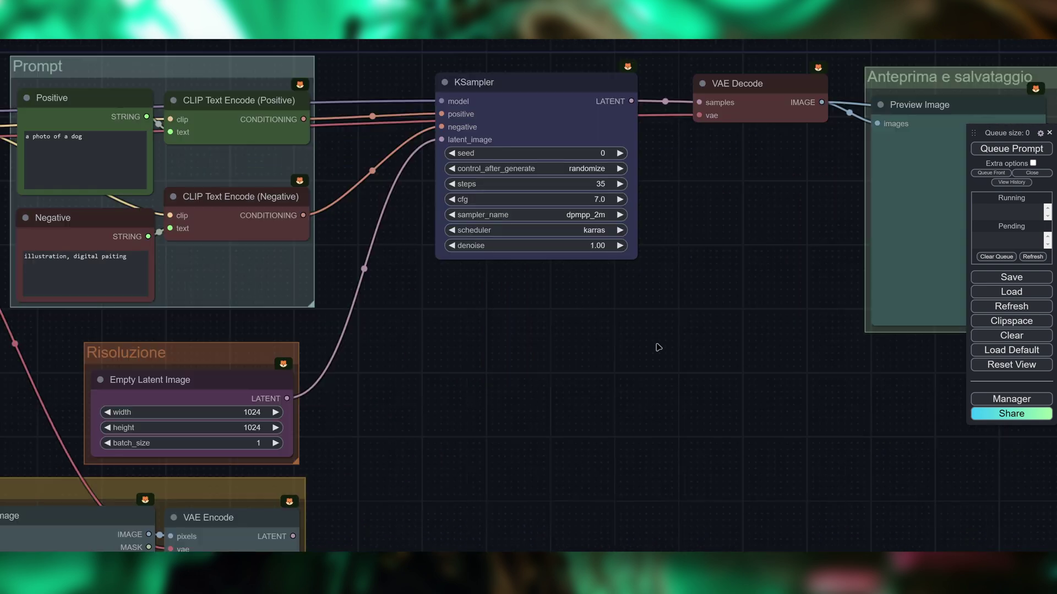
scroll(685, 318, down, 1)
key(alt+Tab)
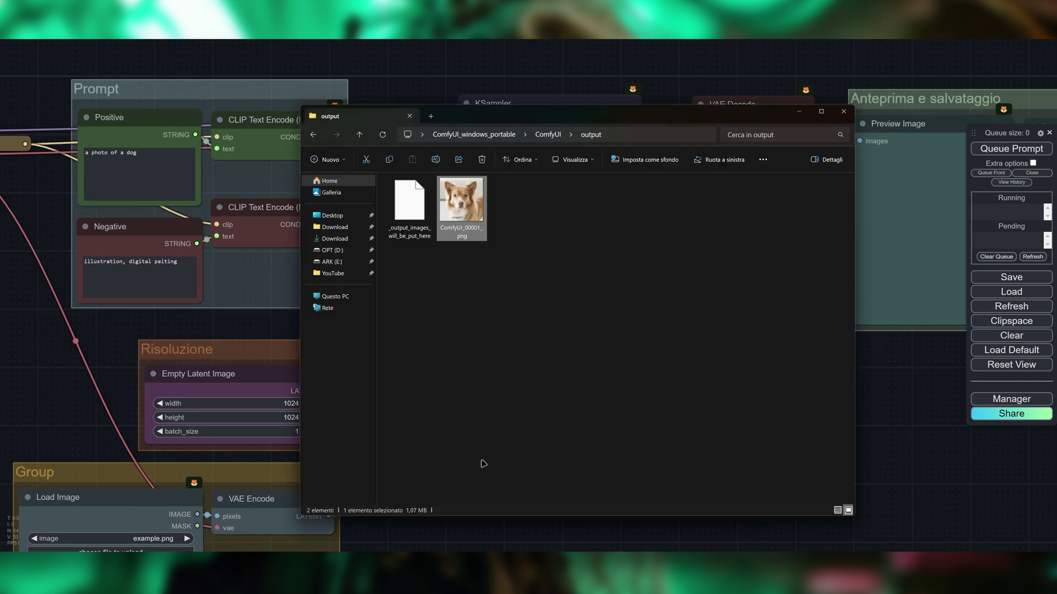
key(alt+Tab)
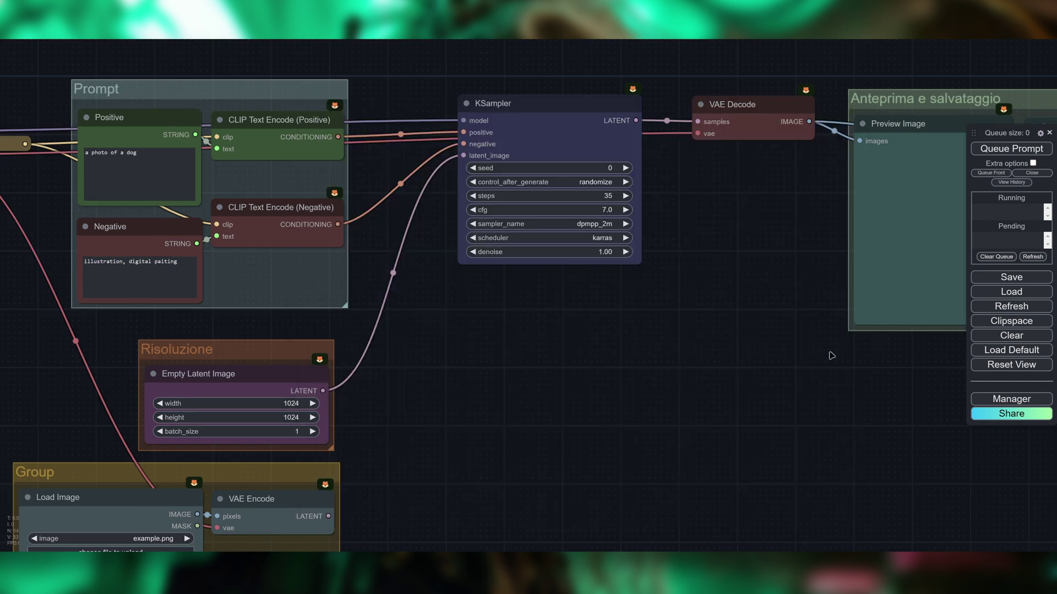
Save the workflow as a JSON file named SDXL
click(987, 276)
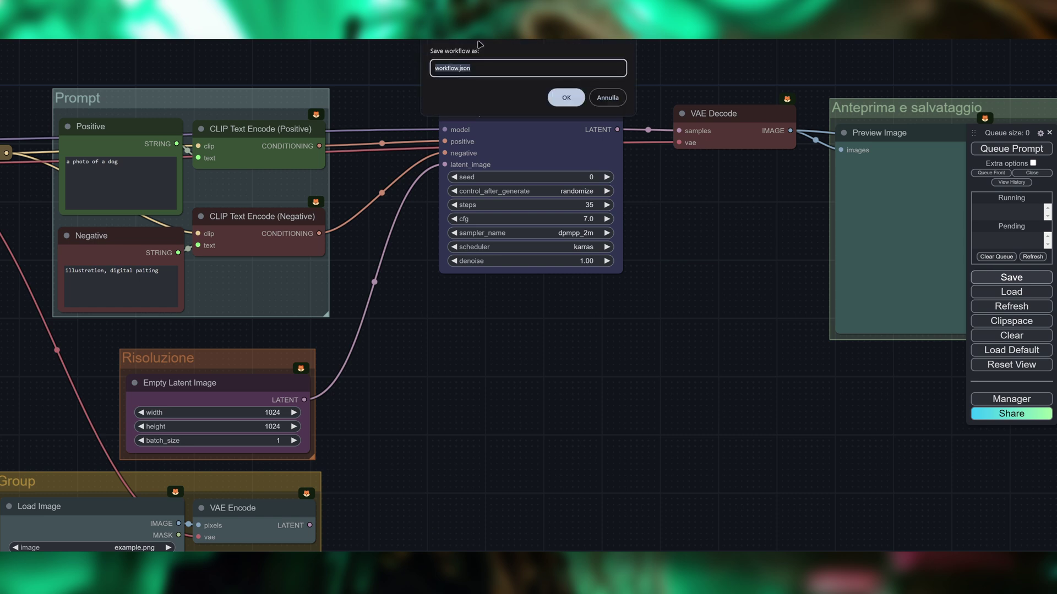
double_click(450, 69)
text(SDXL)
click(568, 104)
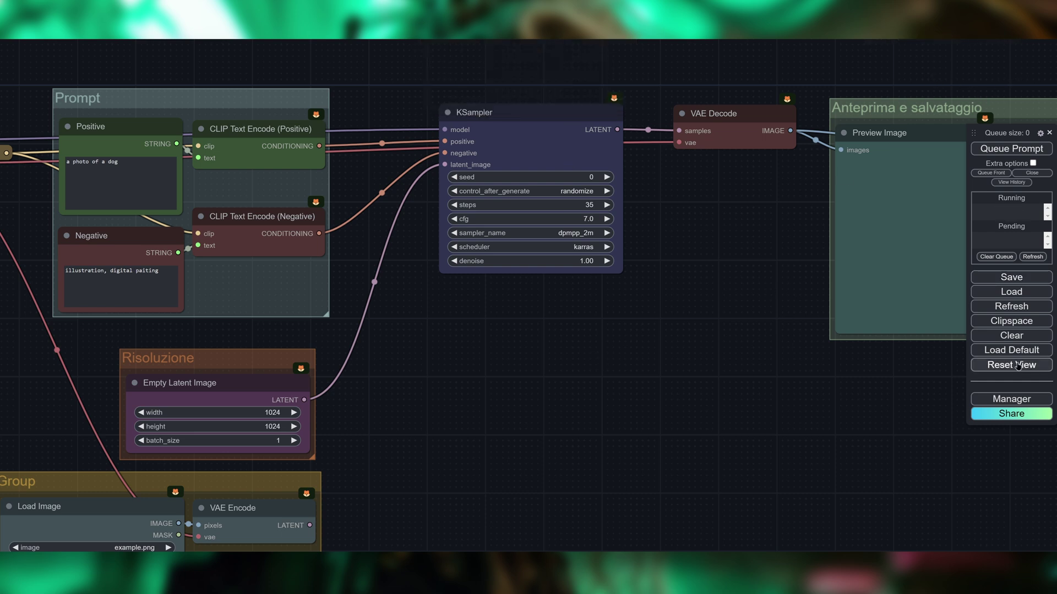
Clear the whole workflow and reload it from SDXL.json on the Desktop
click(1011, 336)
click(566, 71)
click(986, 292)
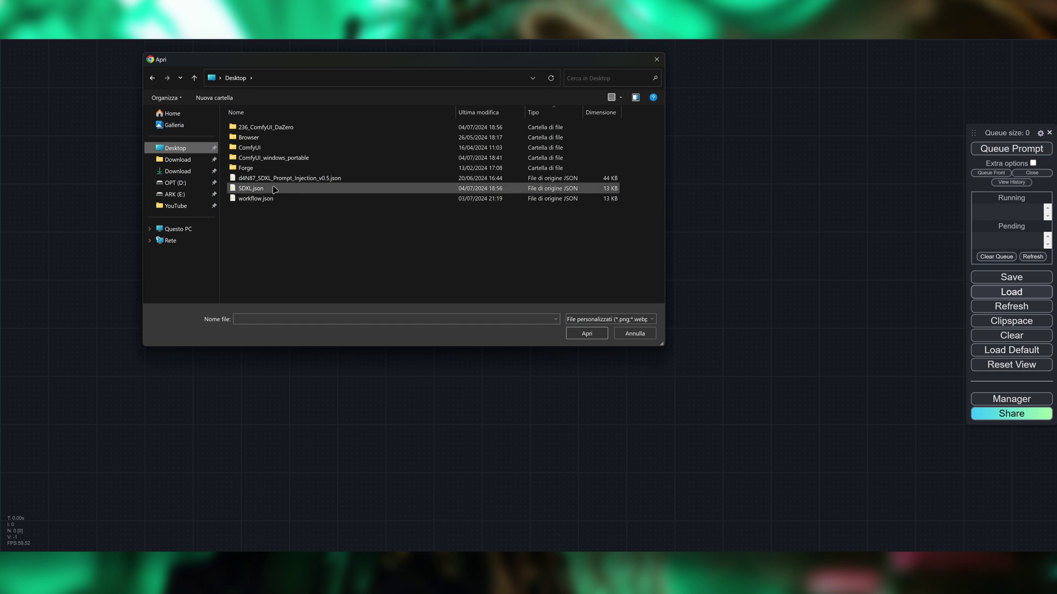
click(275, 189)
click(585, 333)
drag(596, 453, 675, 296)
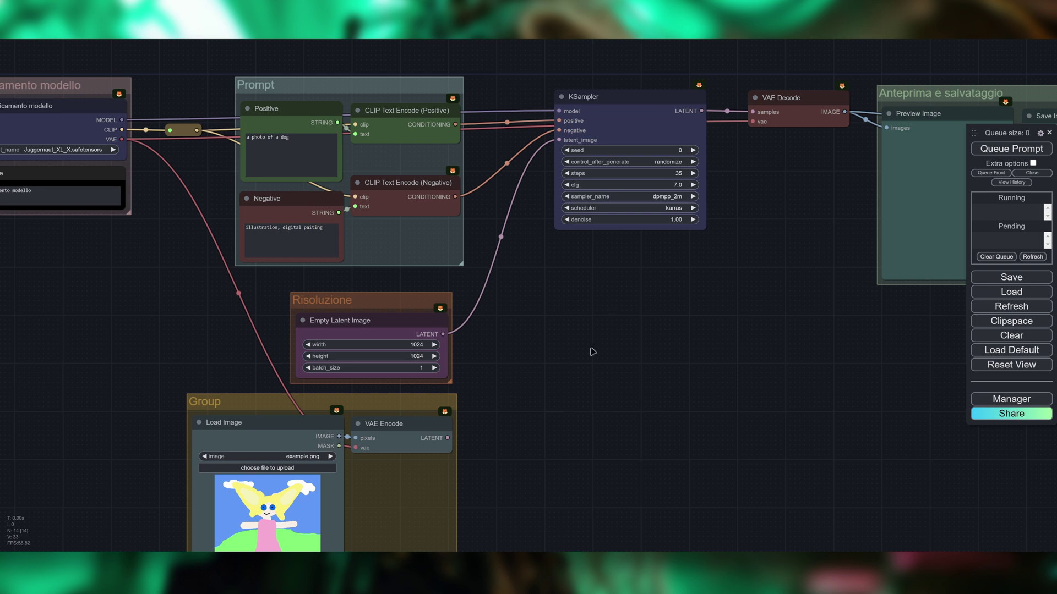
key(alt+Tab)
scroll(409, 321, up, 5)
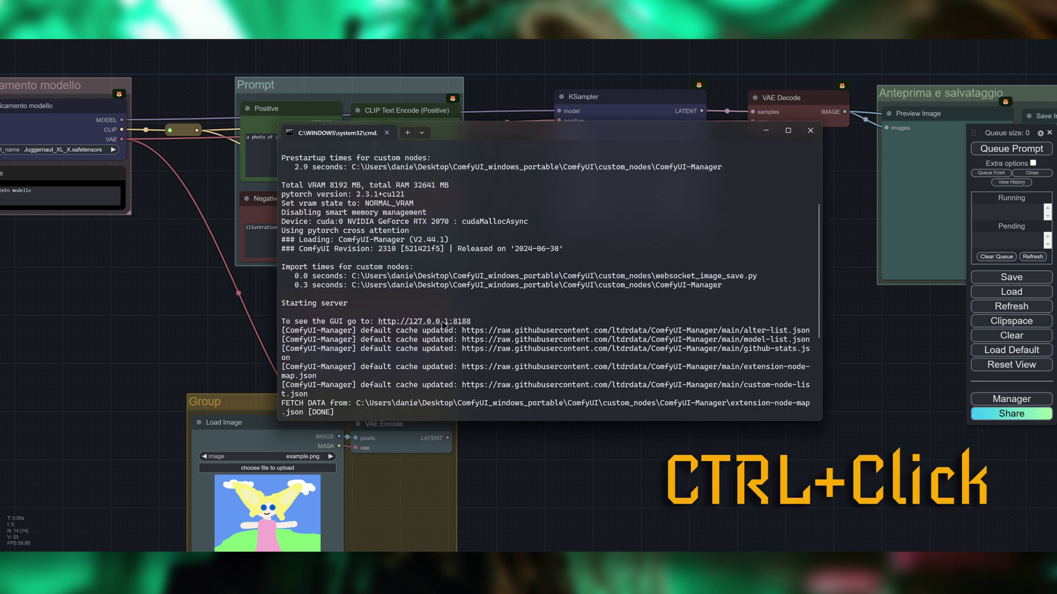
ctrl+click(444, 326)
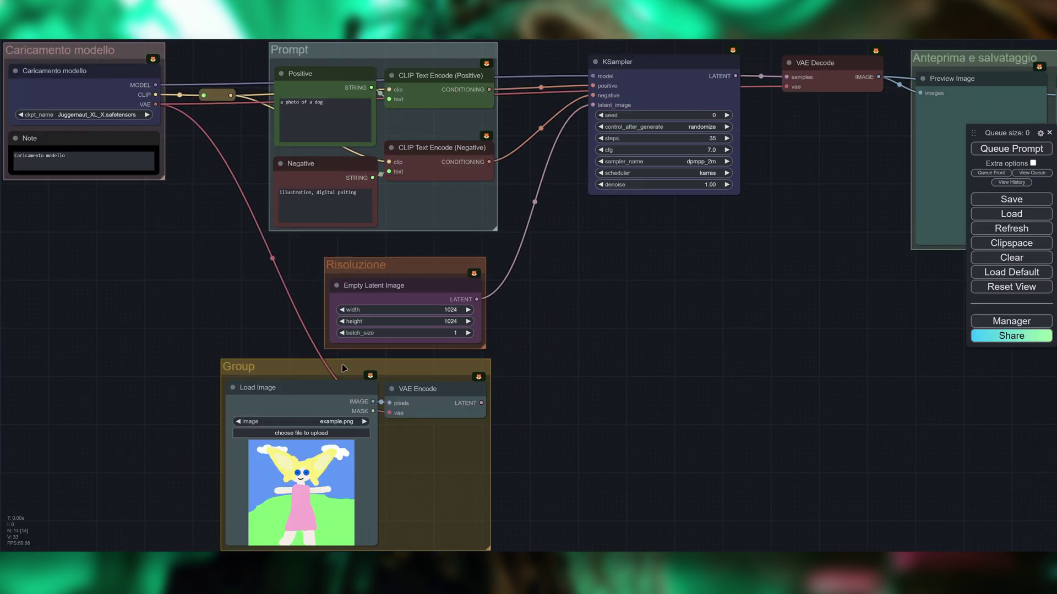
In the second tab, move the Group holding Load Image and VAE Encode below the KSampler and compare with the first tab's layout
drag(345, 369, 698, 295)
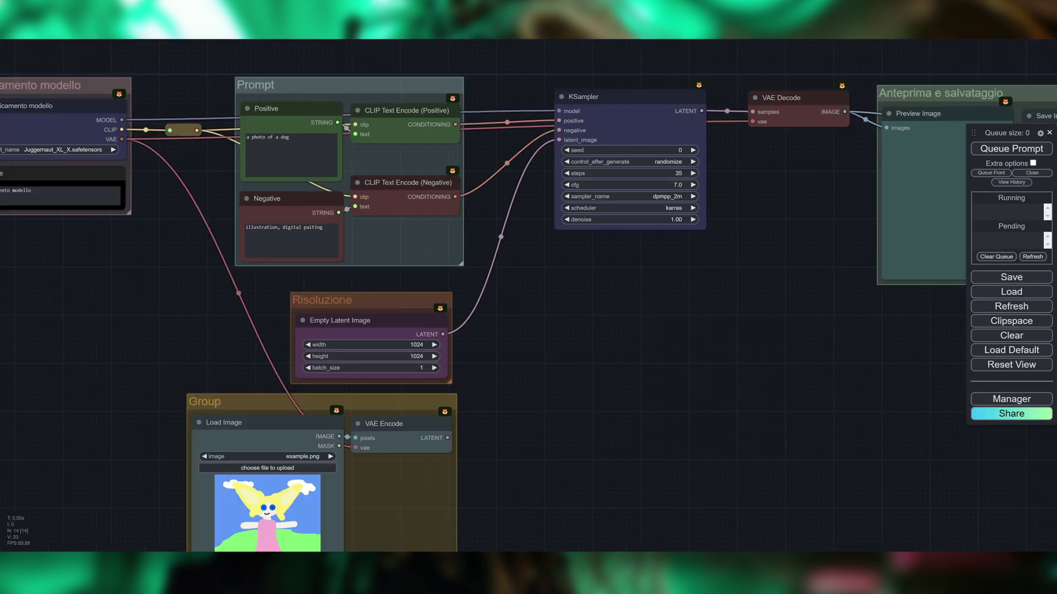
drag(608, 382, 567, 305)
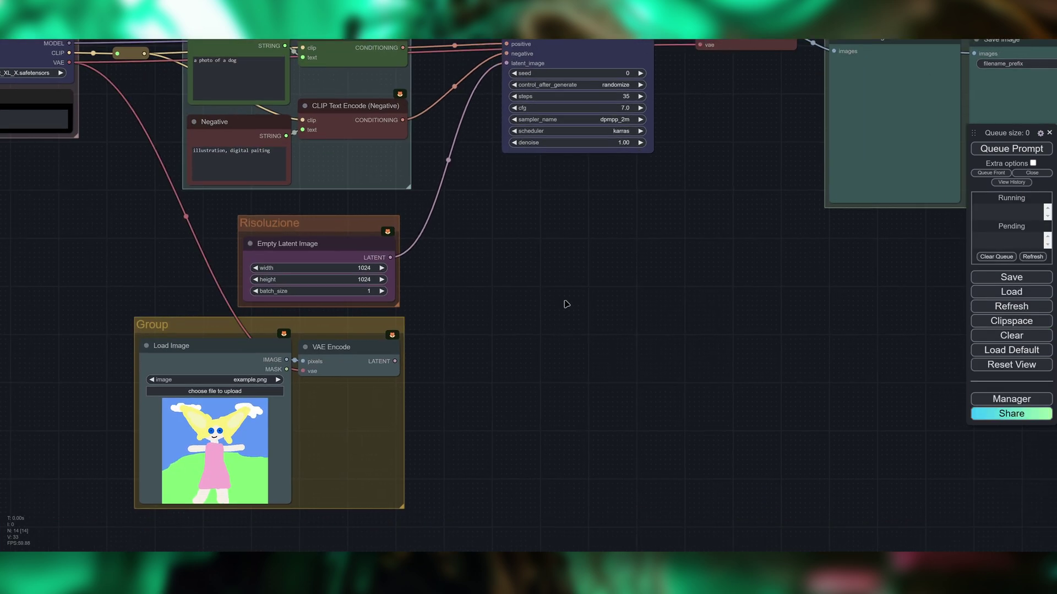
drag(668, 250, 665, 304)
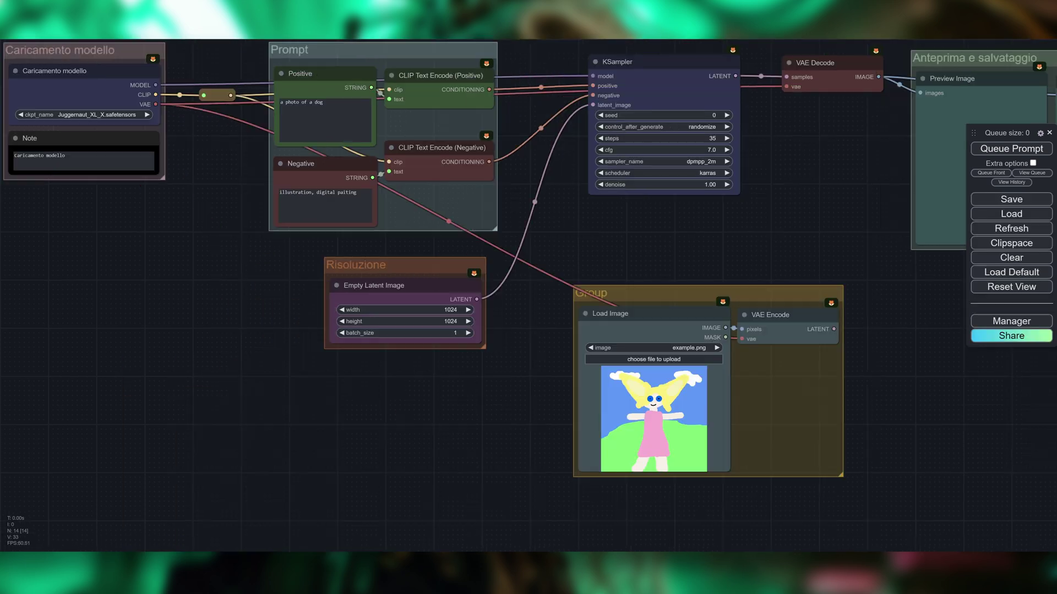
Clear the second tab's workflow and copy the connected KSampler and VAE Decode nodes into it from the first tab
click(1012, 258)
key(Return)
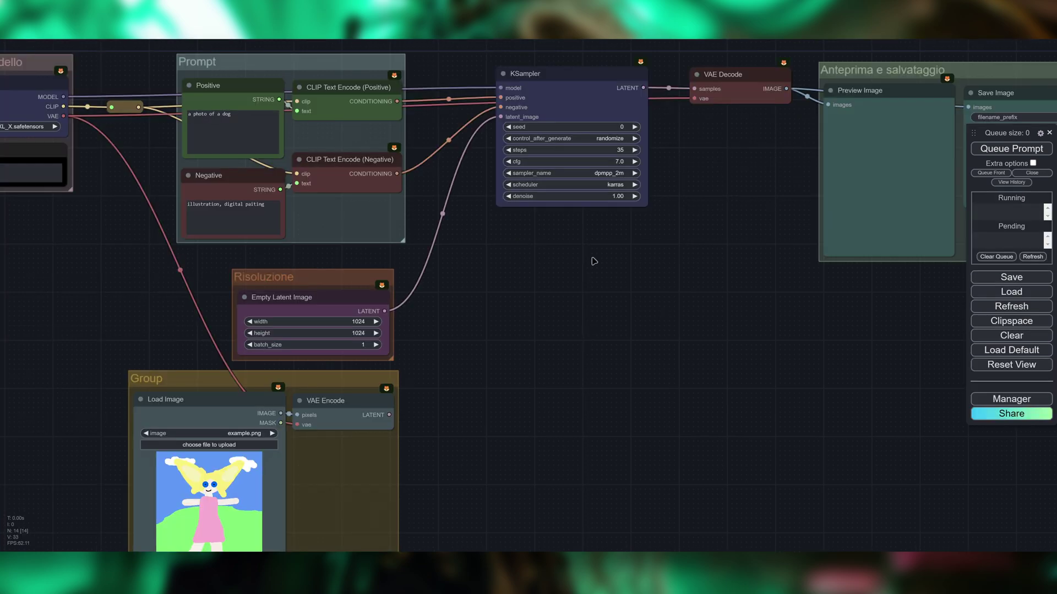
drag(594, 249, 550, 318)
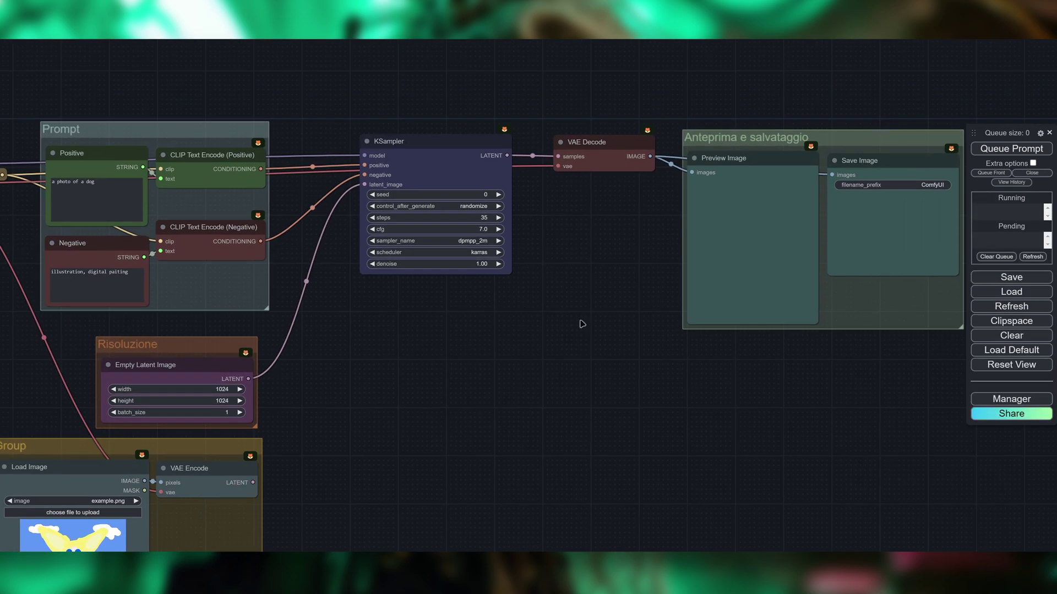
drag(401, 392, 458, 379)
drag(689, 273, 647, 252)
key(ctrl+a)
key(ctrl+c)
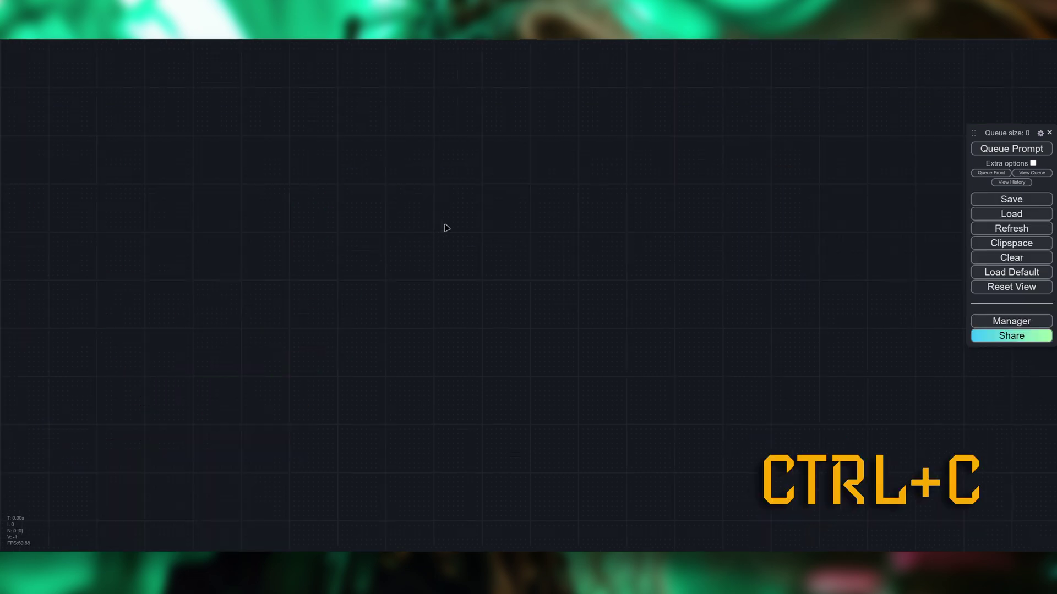
key(ctrl+v)
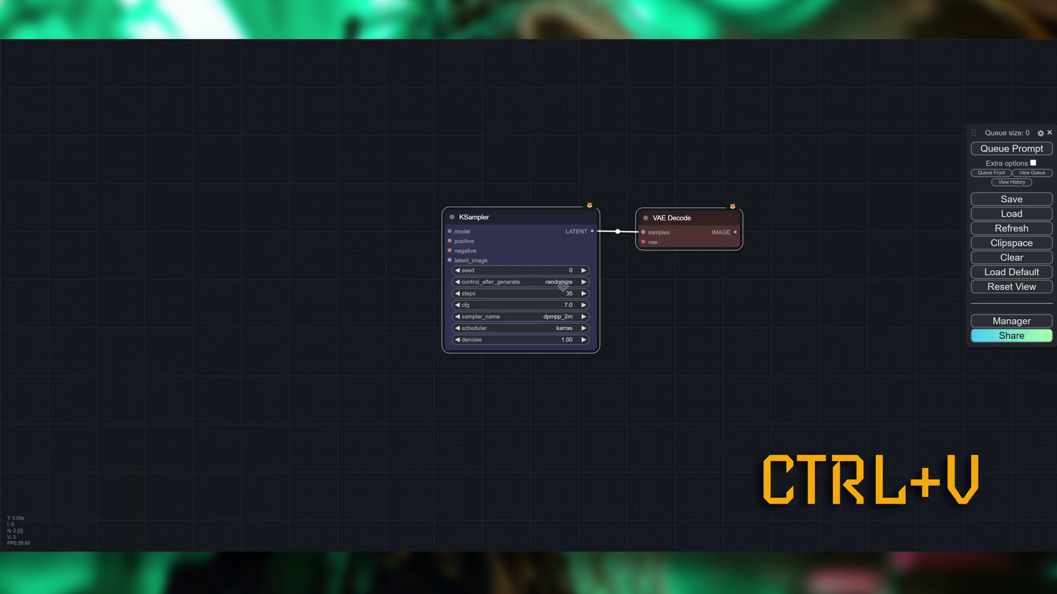
drag(558, 228, 570, 230)
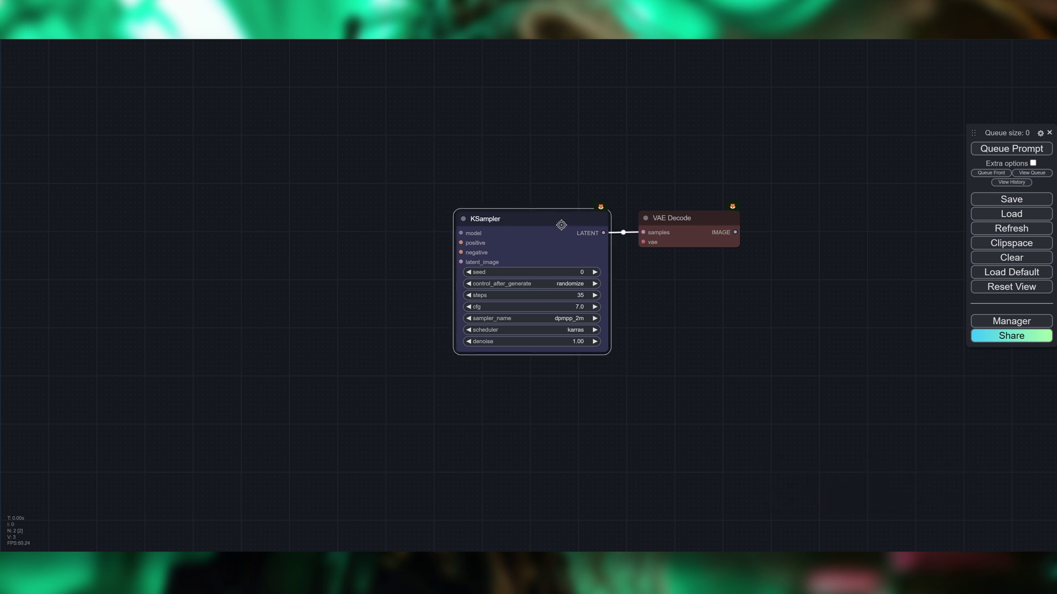
click(695, 332)
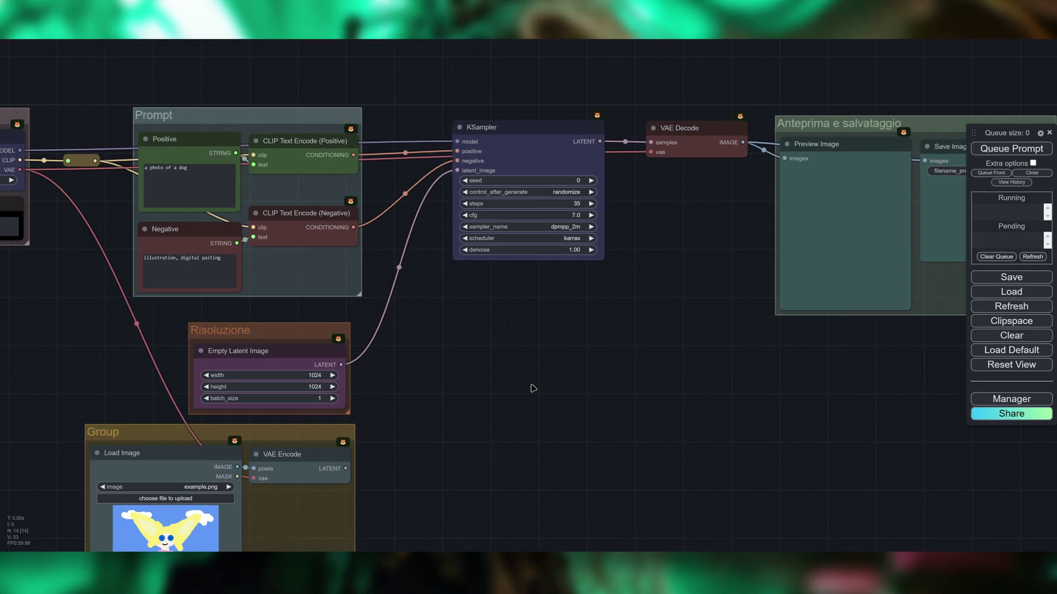
Clear the first tab's workflow, load d4N87_SDXL_NoRefiner_v0.3.json from the Workflow folder, and dismiss the missing-nodes message
drag(440, 286, 514, 265)
click(1012, 336)
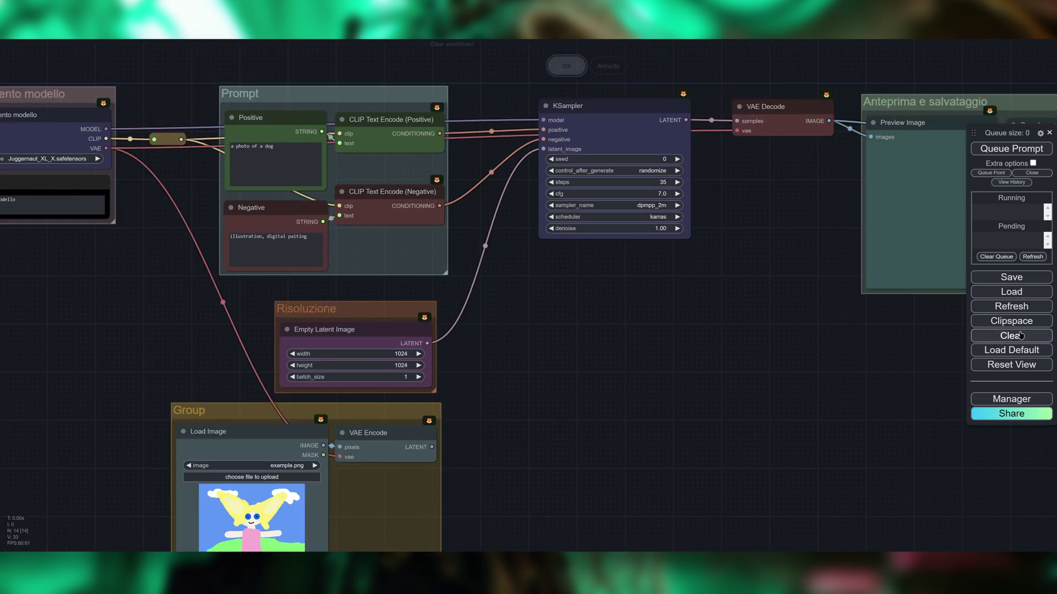
key(Return)
drag(752, 279, 783, 354)
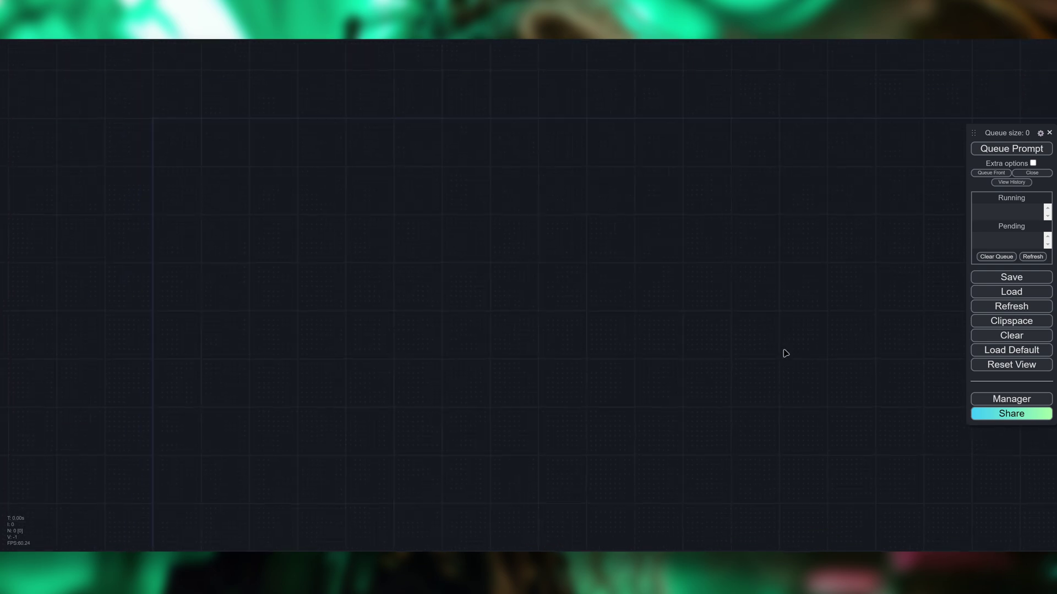
click(994, 296)
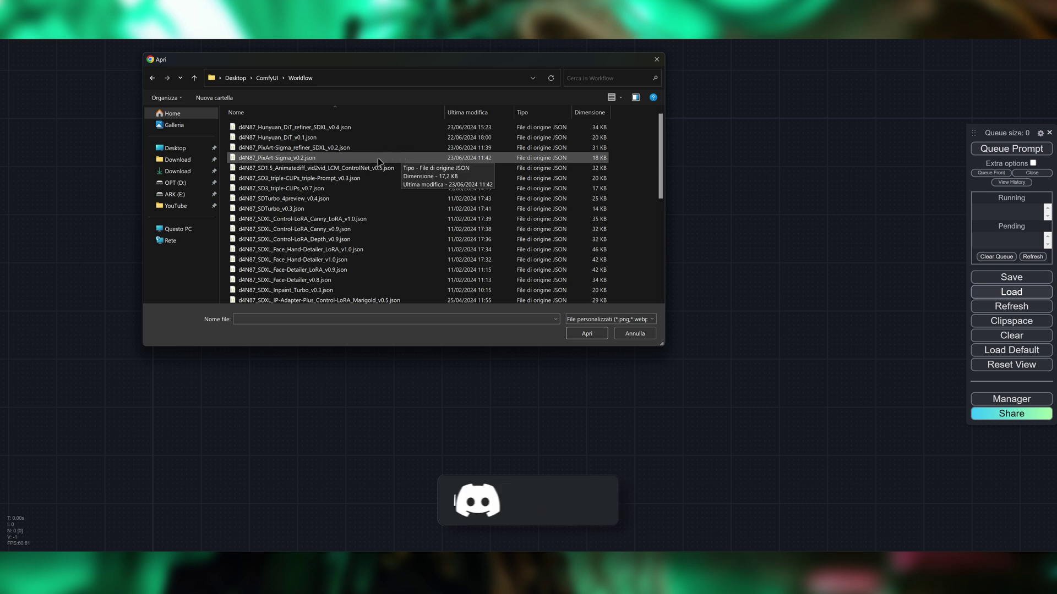
scroll(378, 162, down, 6)
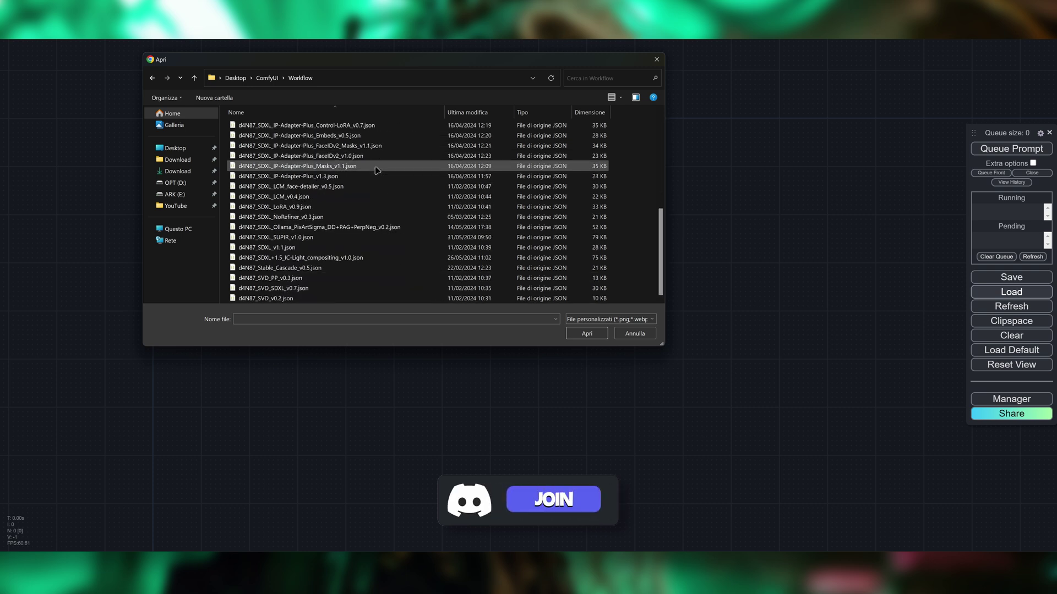
click(341, 217)
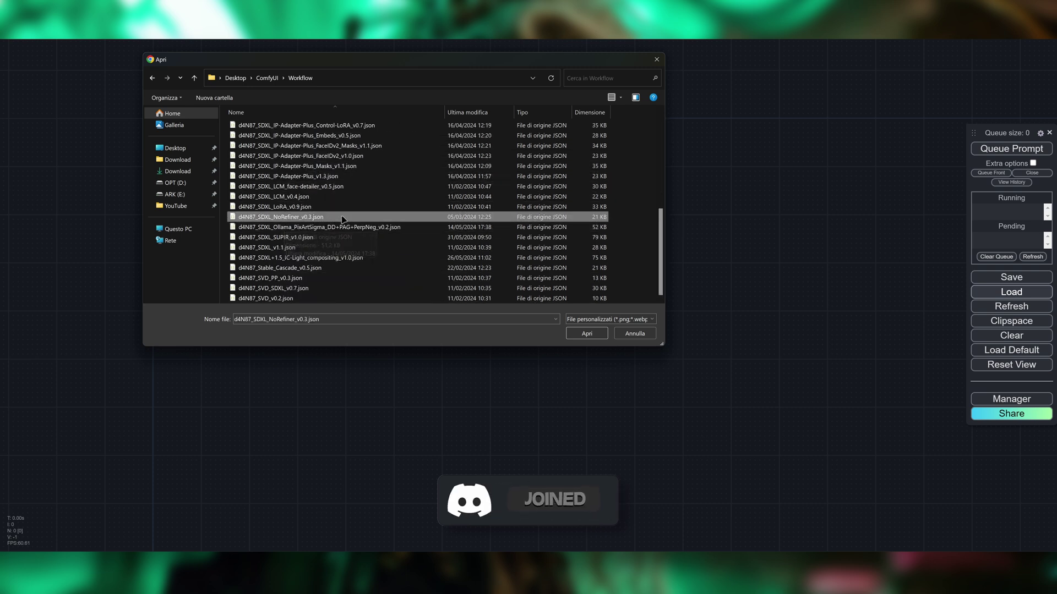
click(594, 334)
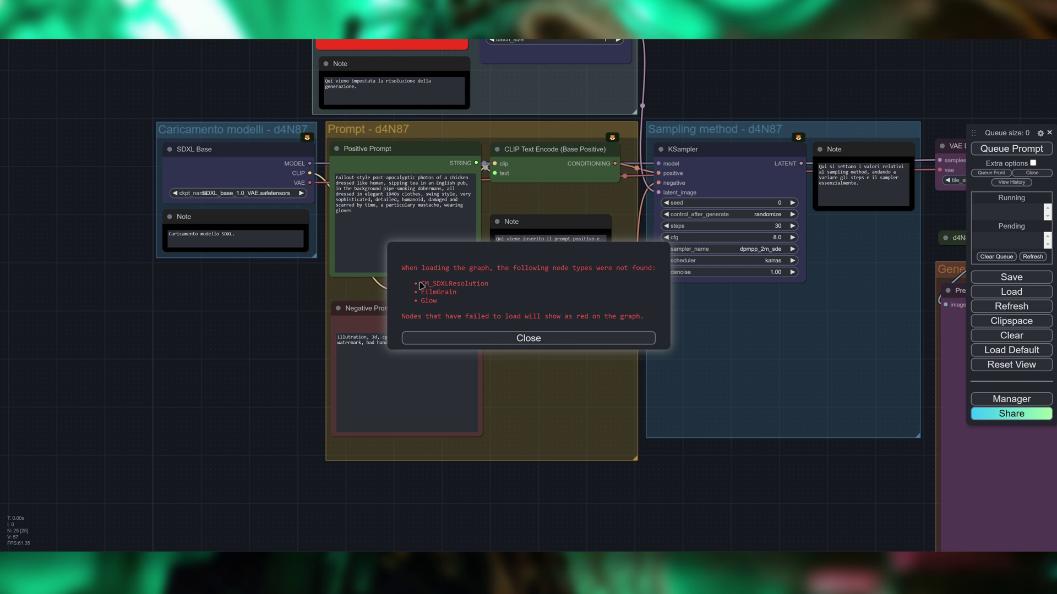
click(523, 338)
Examine the loaded workflow's groups for missing nodes and try to generate an image with it
drag(662, 93, 672, 332)
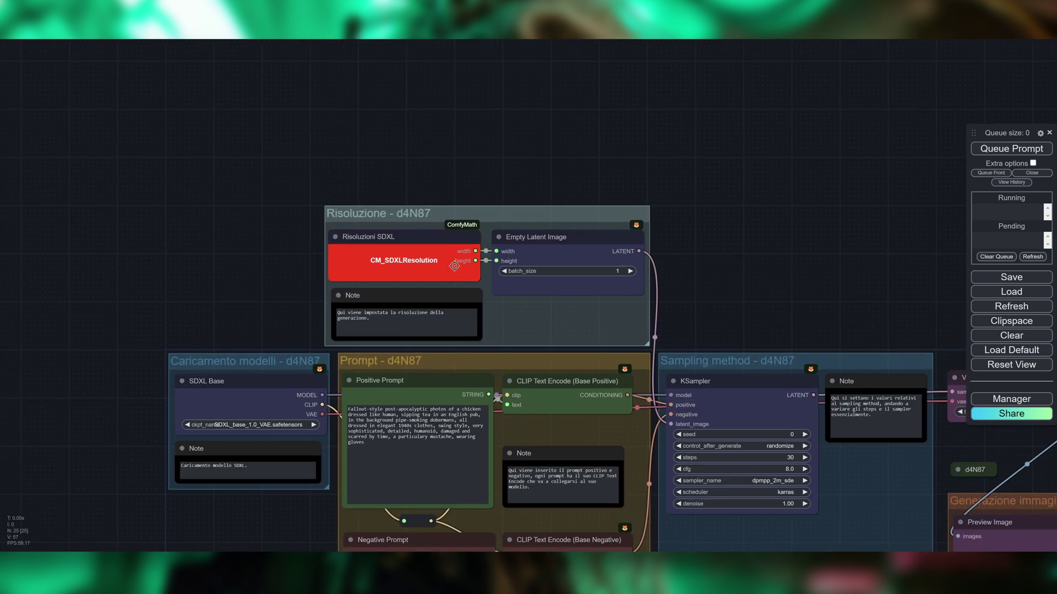
drag(802, 276, 220, 99)
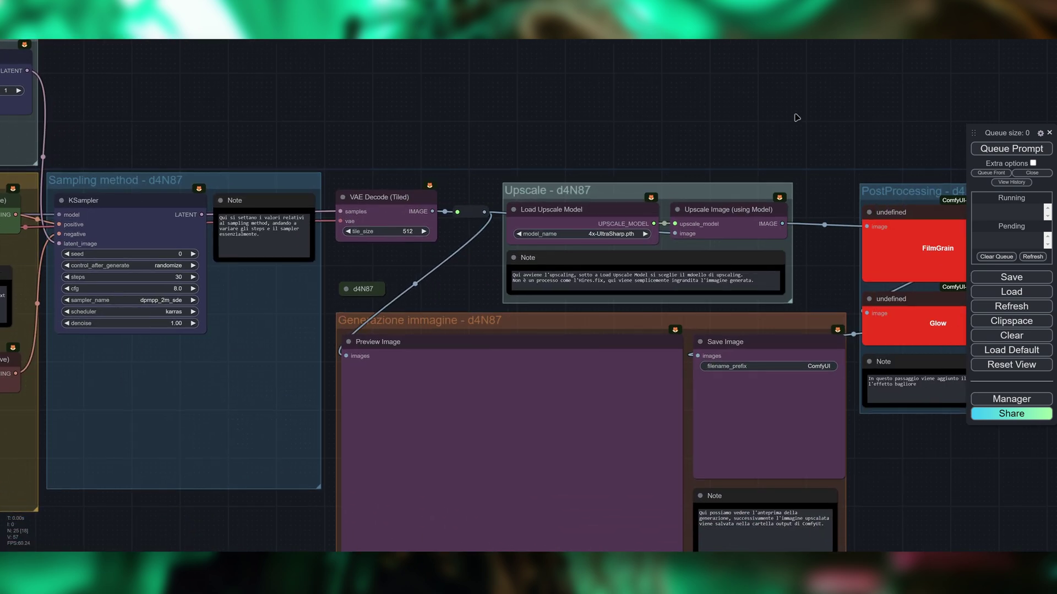
drag(795, 115, 455, 78)
drag(411, 129, 778, 134)
drag(438, 94, 903, 157)
click(1010, 152)
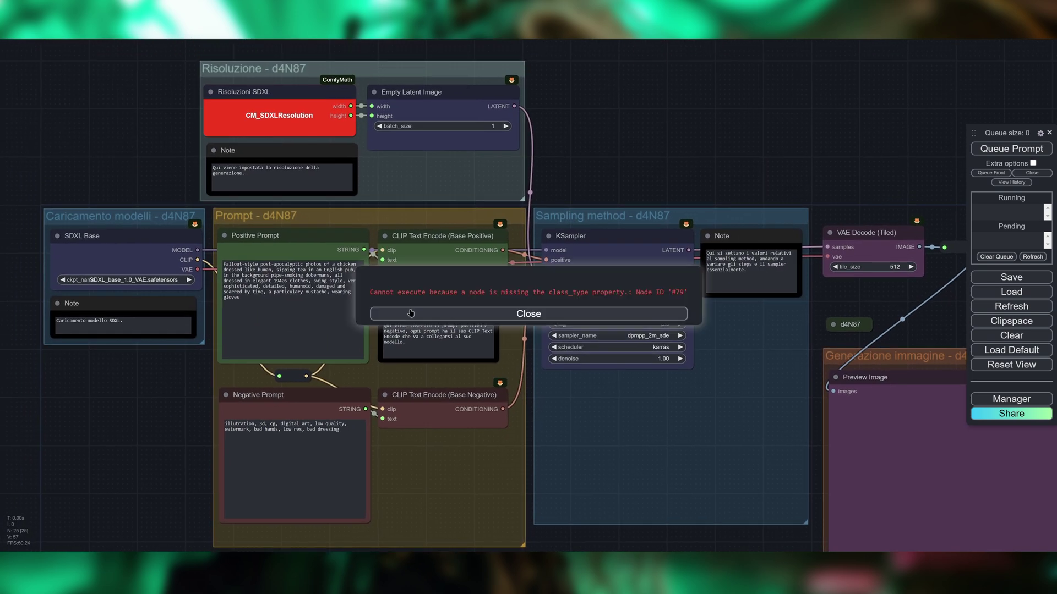
click(461, 314)
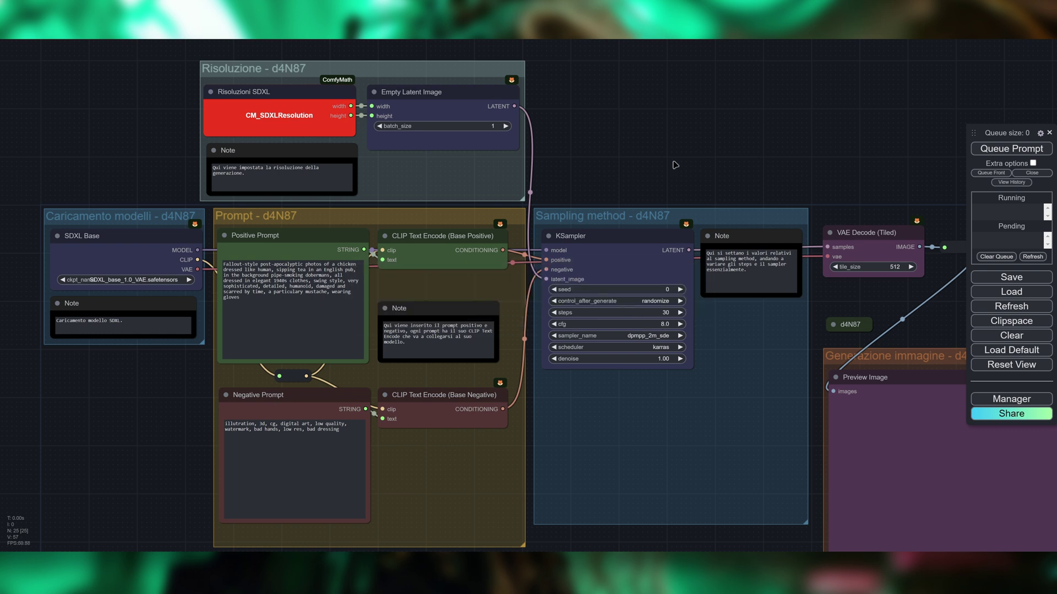
Install the missing custom node pack ComfyMath through the ComfyUI Manager, restart ComfyUI, and reload the workflow
drag(672, 165, 704, 195)
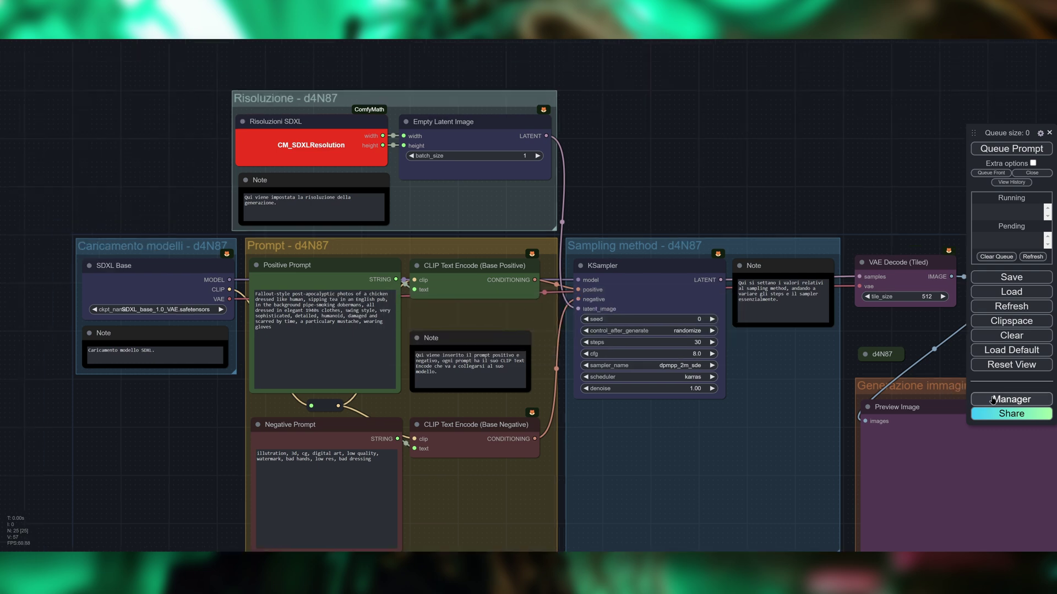
click(1003, 401)
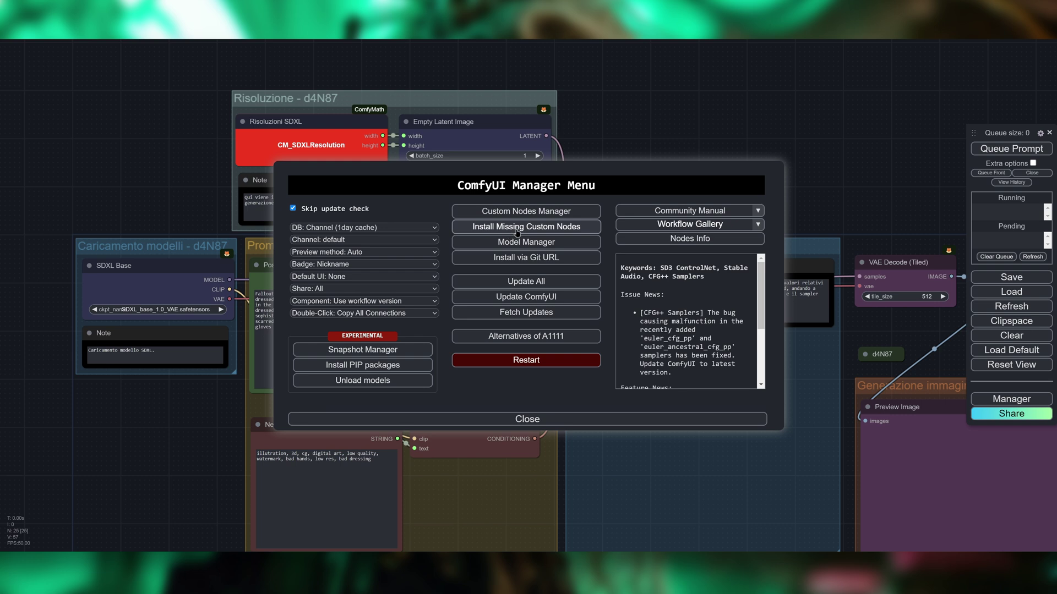
click(517, 232)
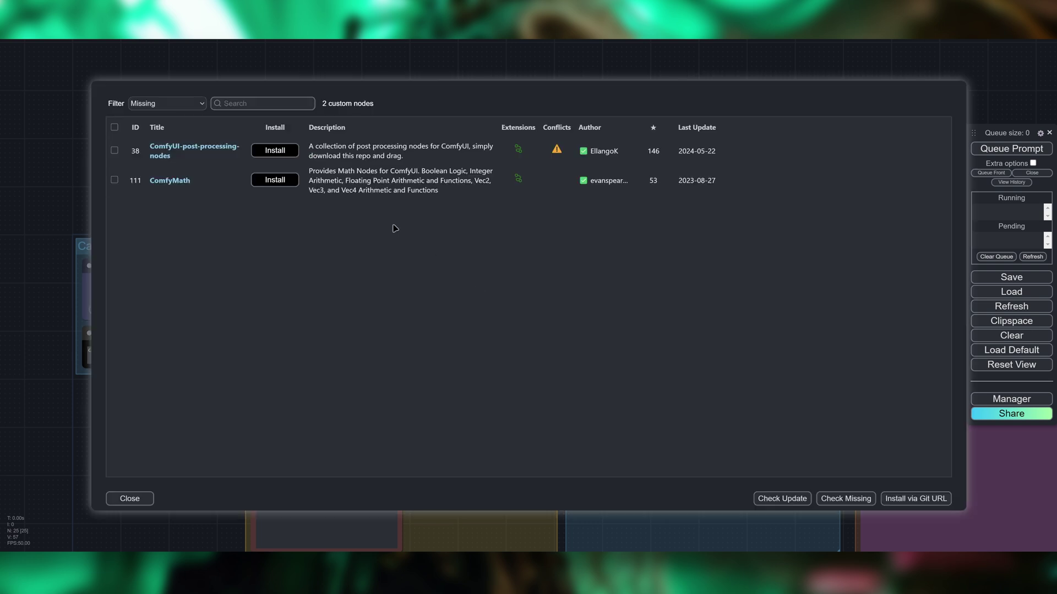
click(270, 182)
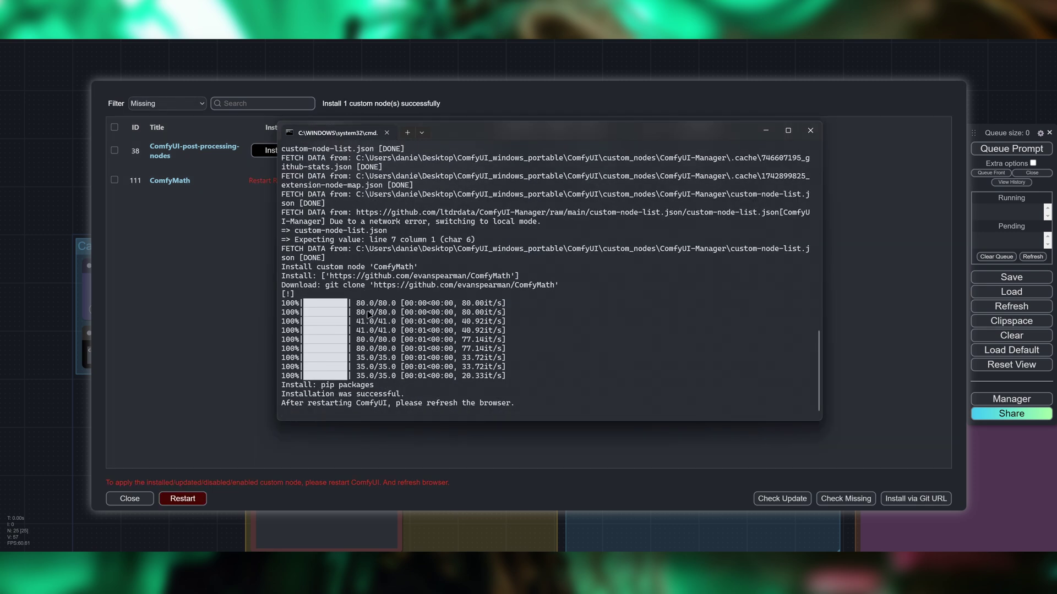
click(219, 381)
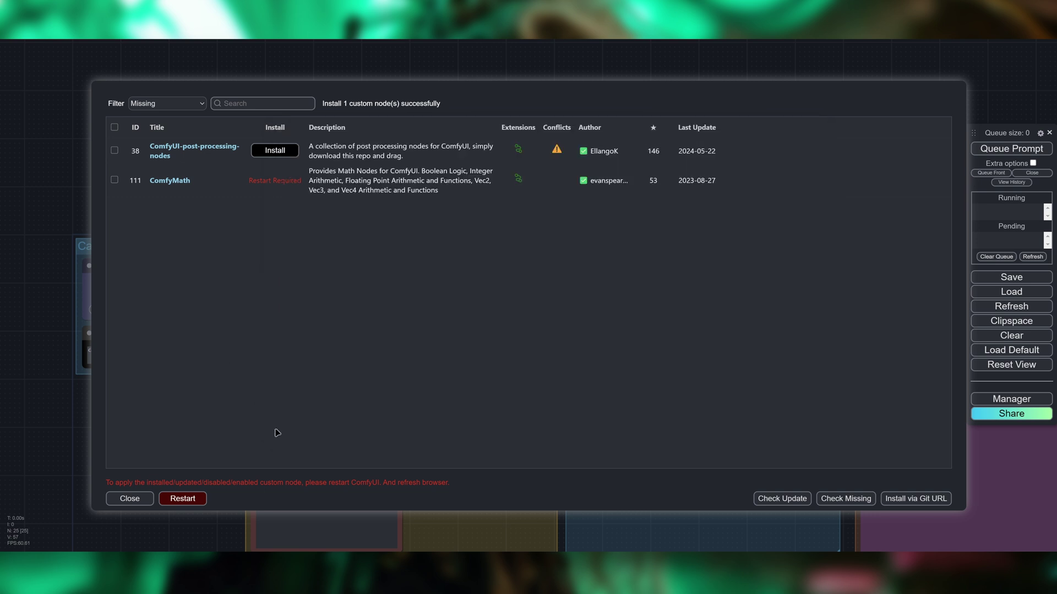
click(182, 498)
key(Return)
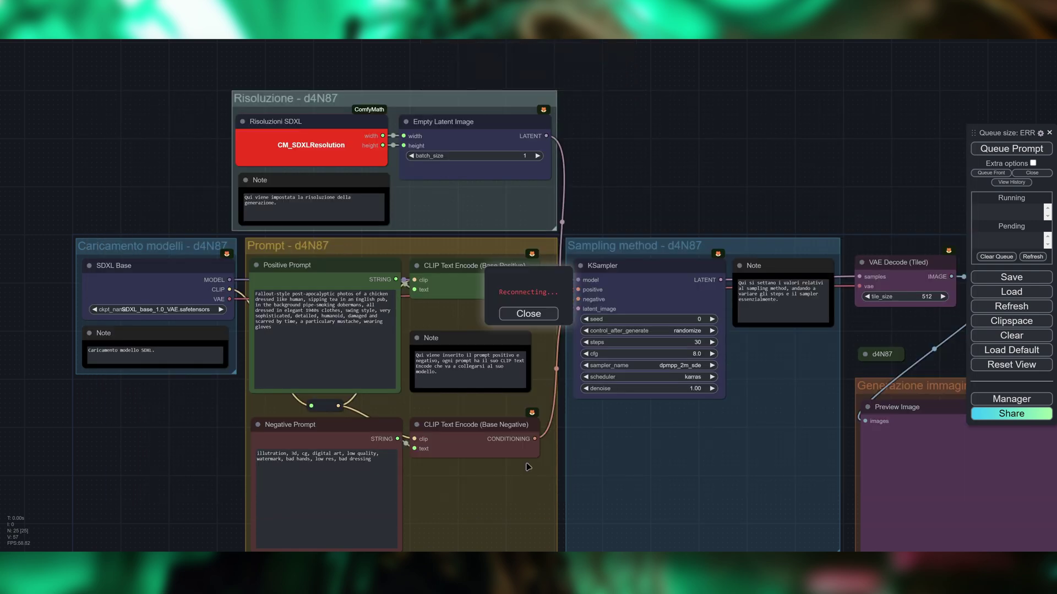
click(545, 547)
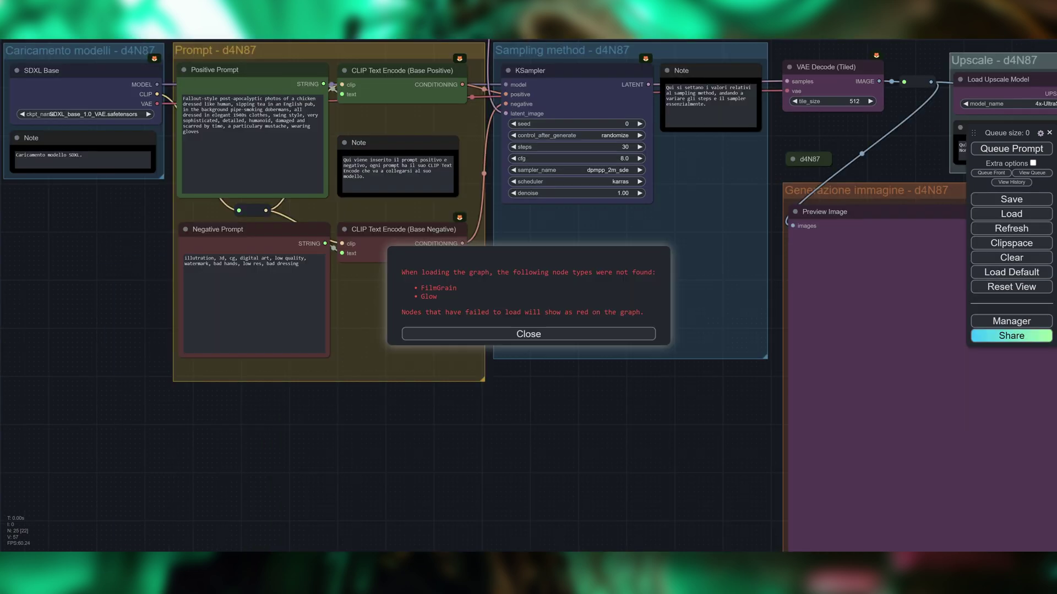
Dismiss the missing-nodes message and delete the unloaded FilmGrain and Glow nodes from the PostProcessing group
click(512, 335)
drag(632, 398, 385, 456)
scroll(677, 358, down, 2)
drag(888, 304, 415, 335)
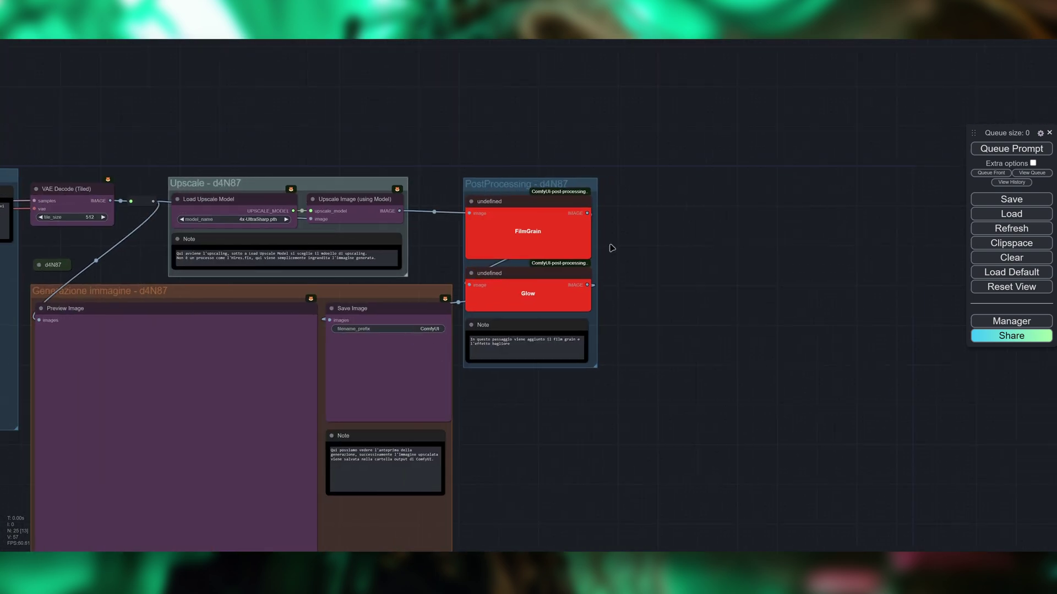
scroll(612, 248, up, 4)
drag(652, 325, 425, 148)
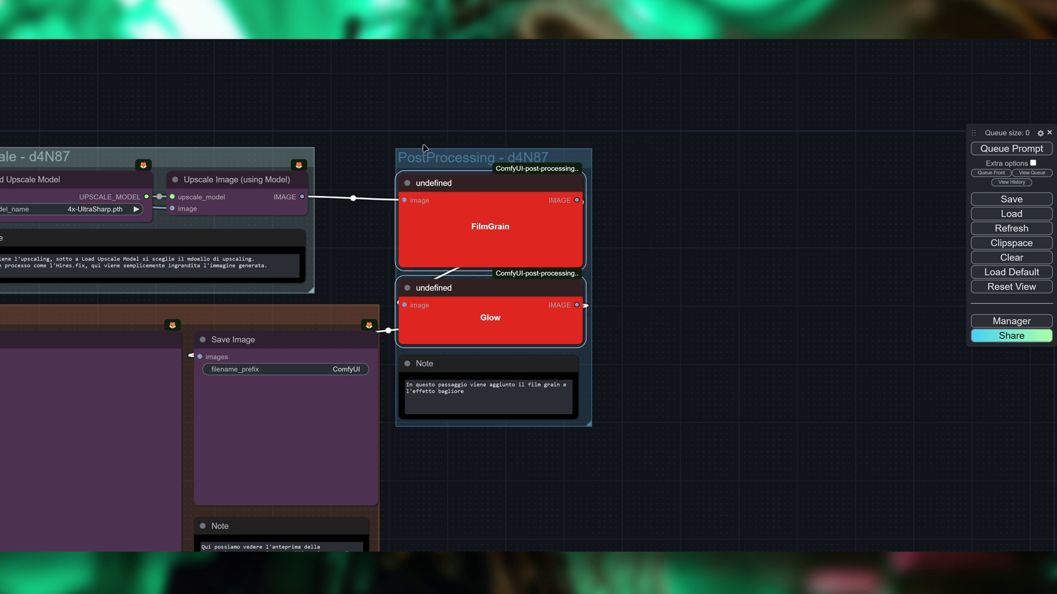
key(Delete)
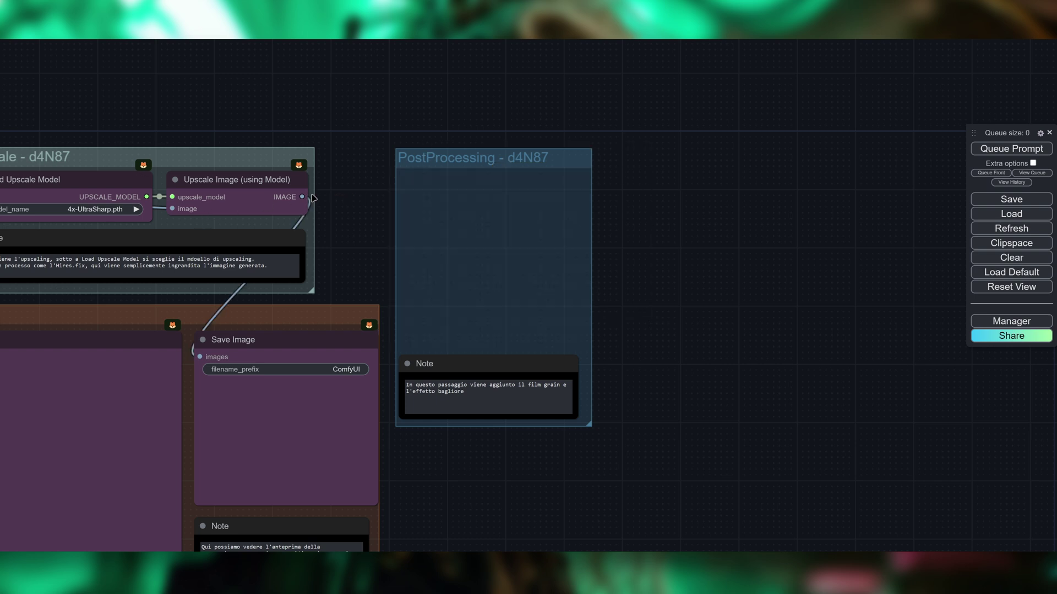
Set the resolution in the Risoluzioni SDXL node to 896x1152
scroll(287, 441, down, 5)
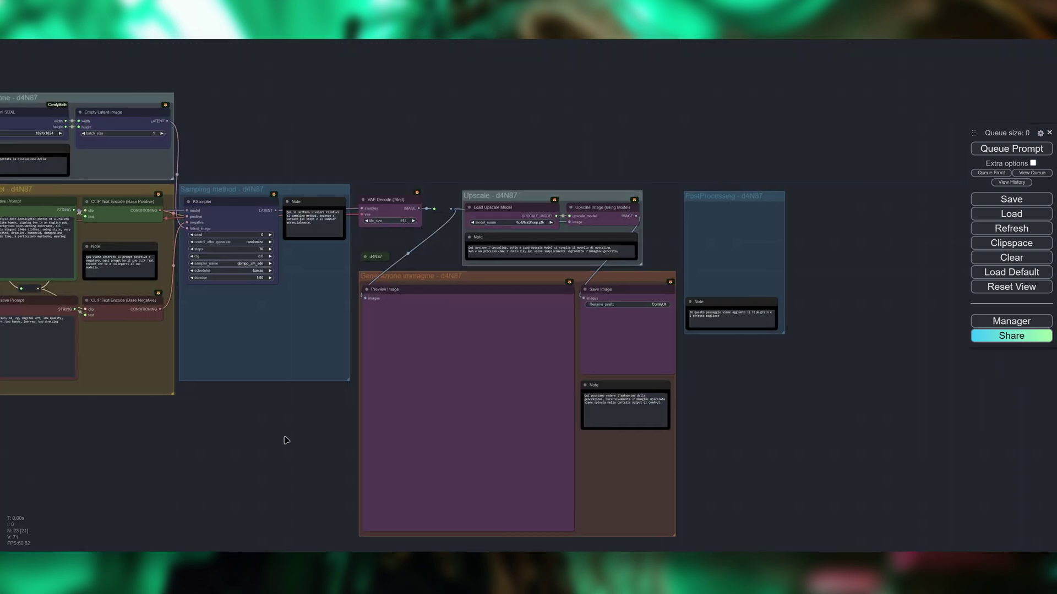
drag(286, 440, 597, 443)
scroll(431, 145, up, 8)
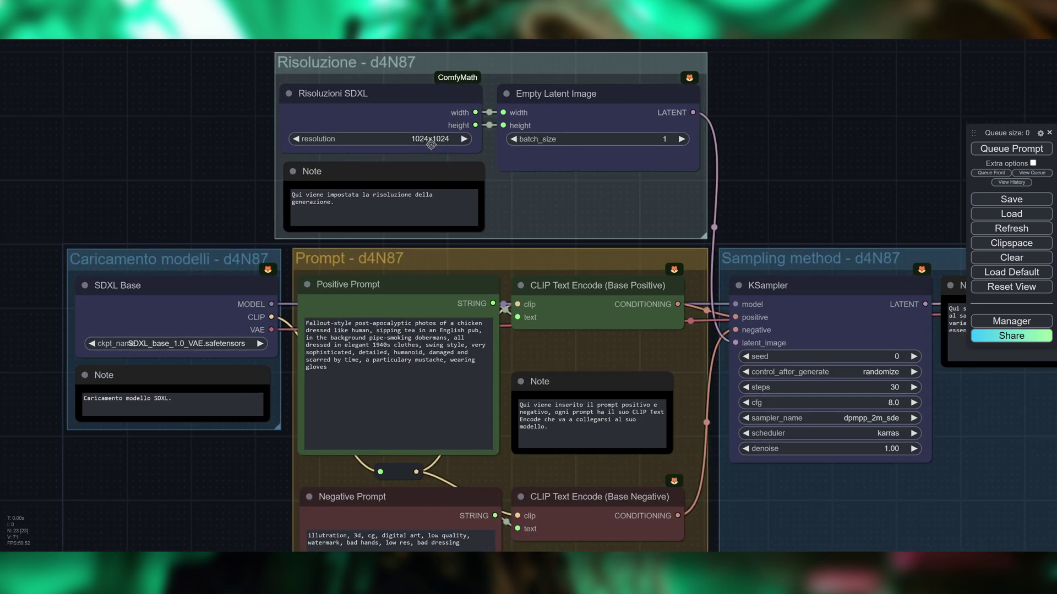
scroll(431, 145, up, 2)
click(431, 141)
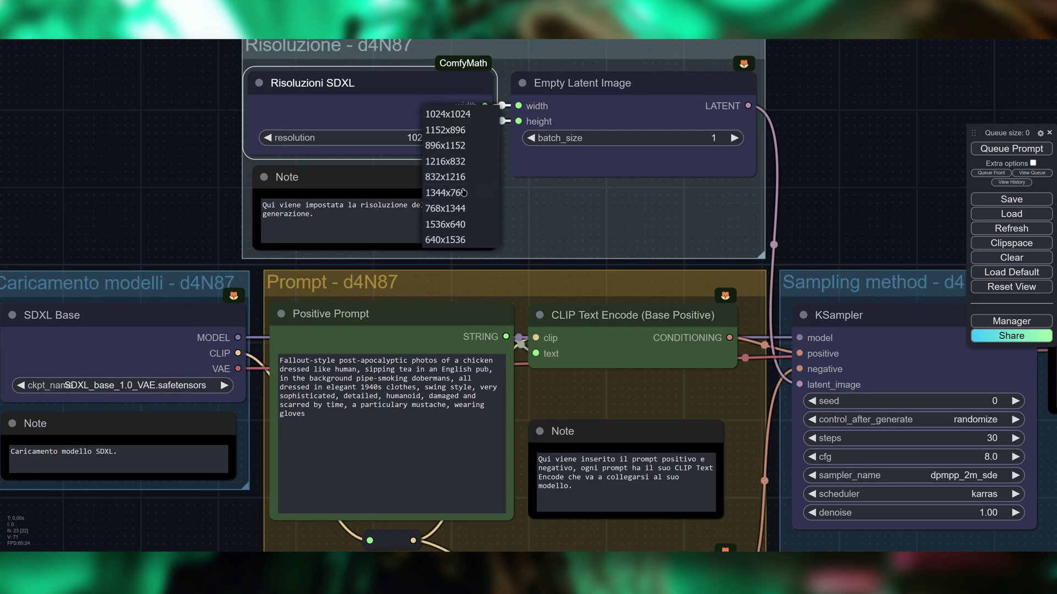
click(445, 146)
scroll(547, 301, down, 5)
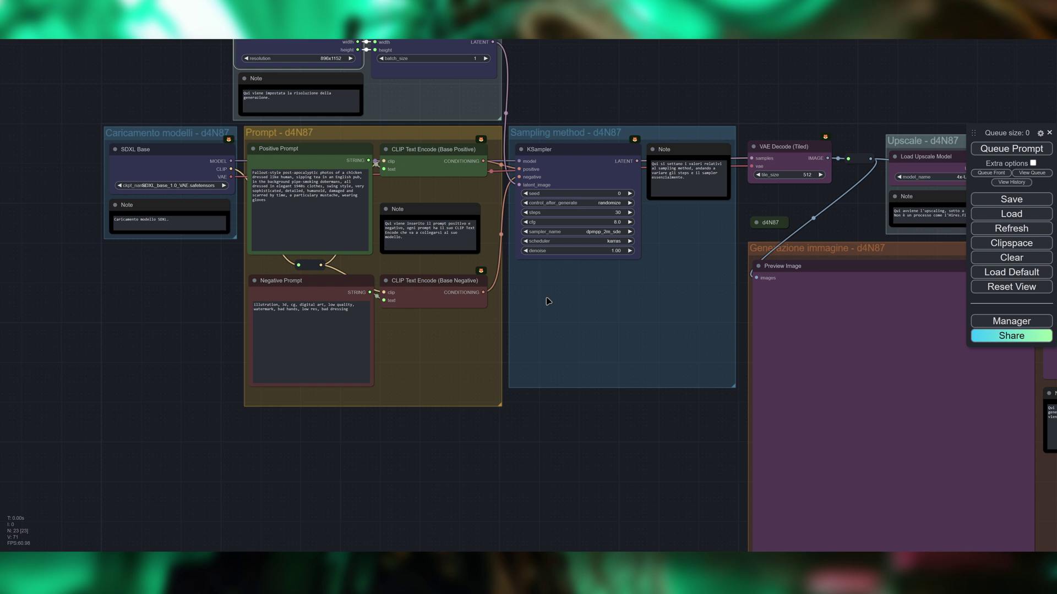
Try to choose an upscale model in the Load Upscale Model node of the Upscale group
drag(640, 296, 641, 364)
drag(751, 340, 640, 339)
drag(743, 282, 517, 245)
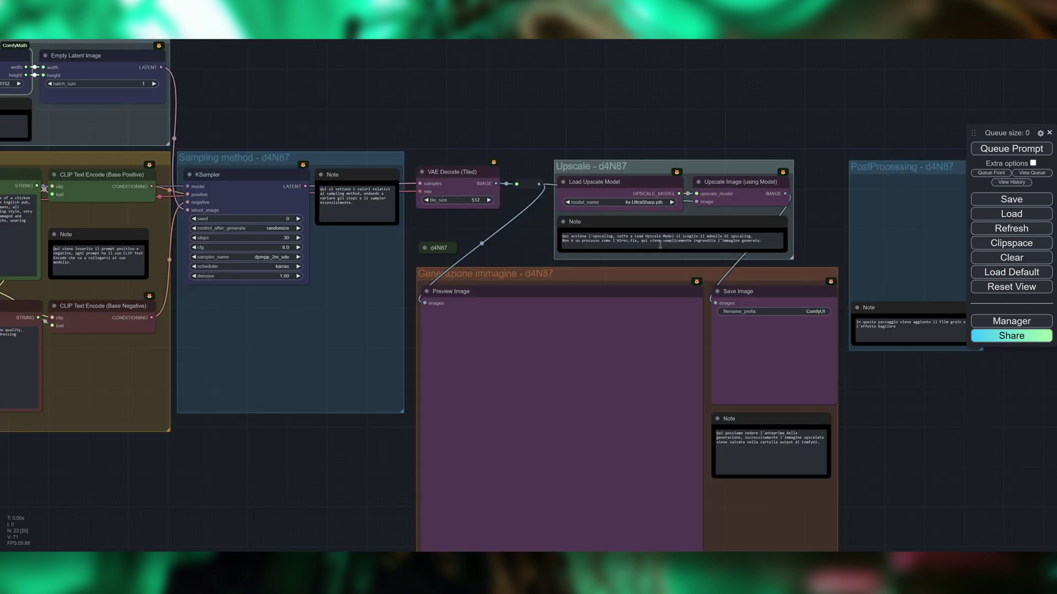
scroll(671, 177, up, 2)
scroll(671, 177, up, 8)
click(661, 202)
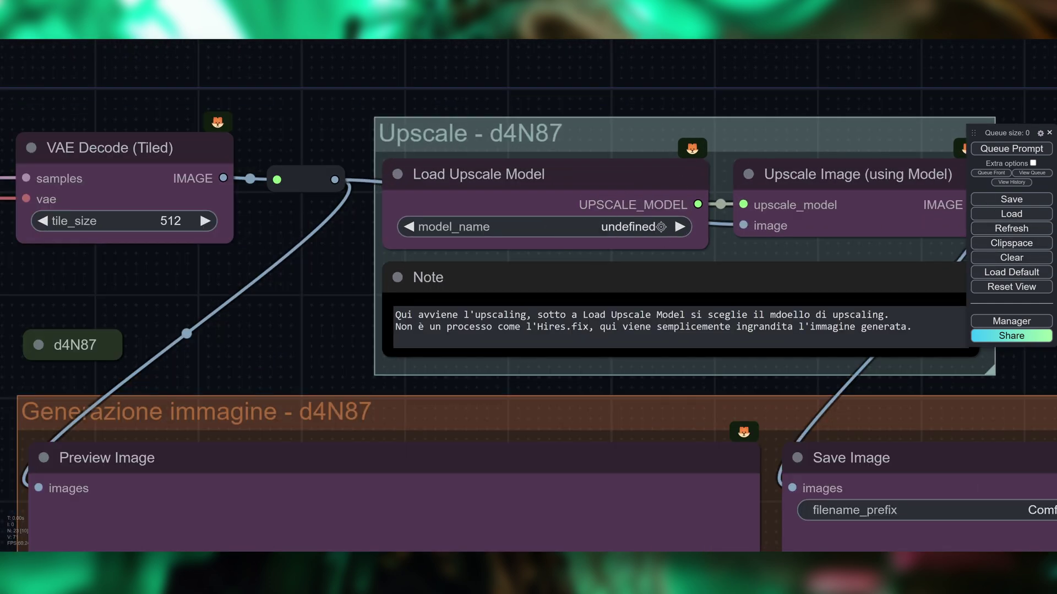
Install the 4x-UltraSharp model through the Manager's model list, filtered to the upscale type, and close the Manager
drag(321, 294, 422, 302)
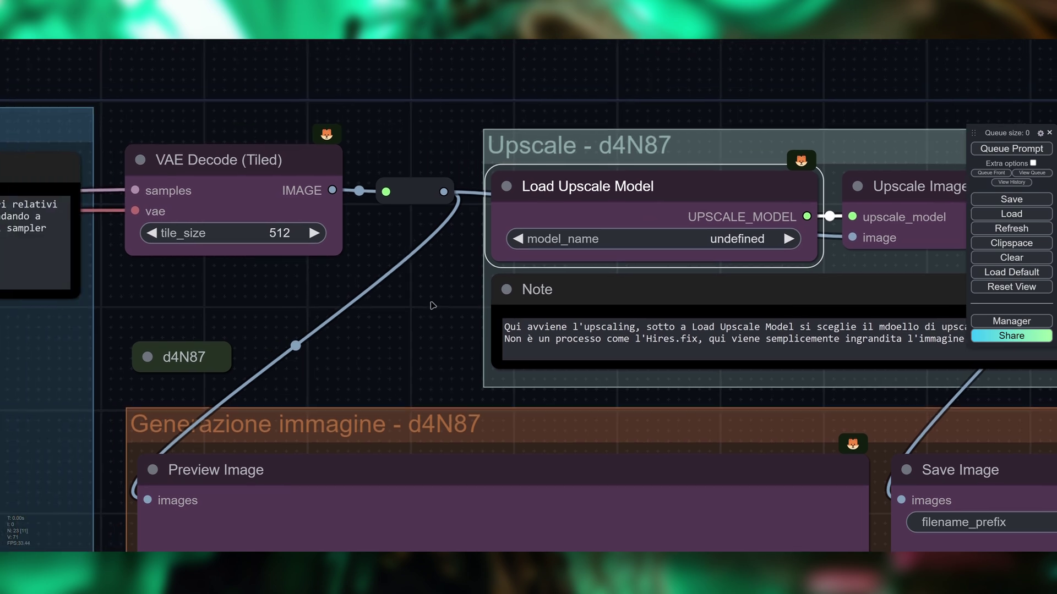
scroll(432, 306, down, 2)
scroll(449, 207, down, 3)
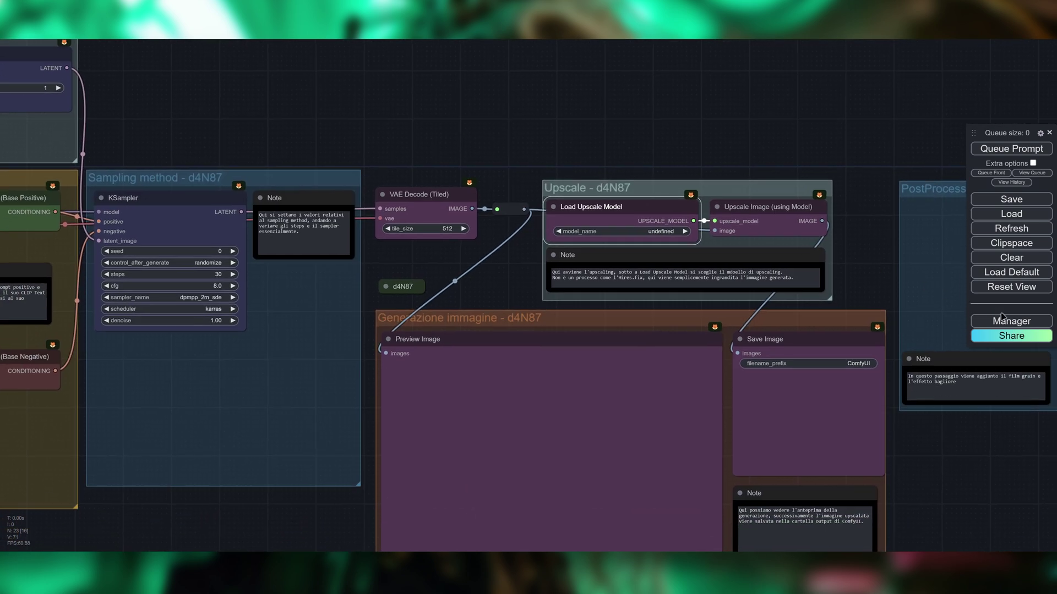
click(1002, 320)
click(535, 248)
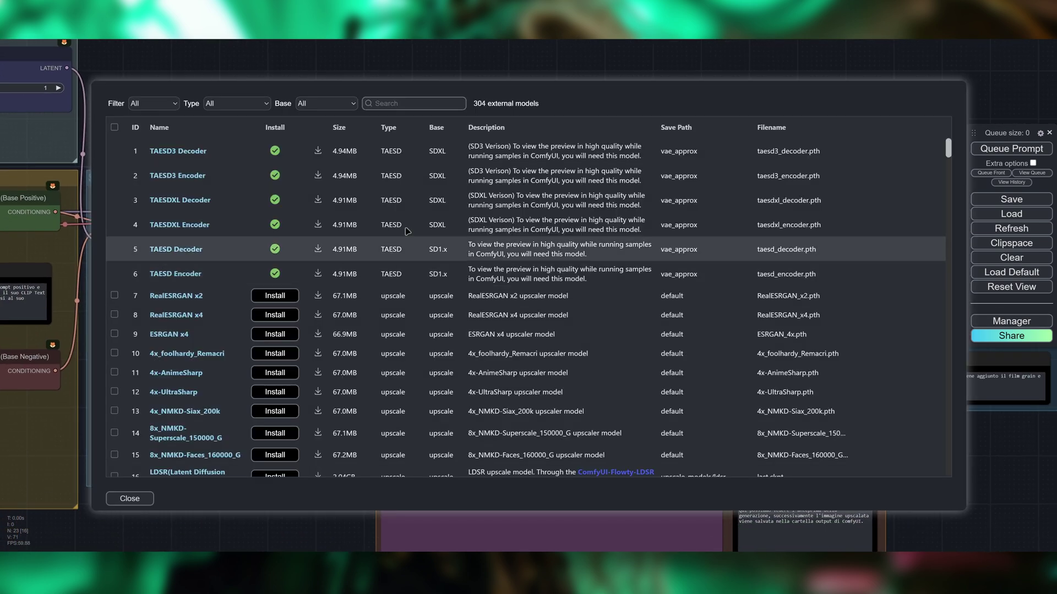
click(237, 103)
click(231, 254)
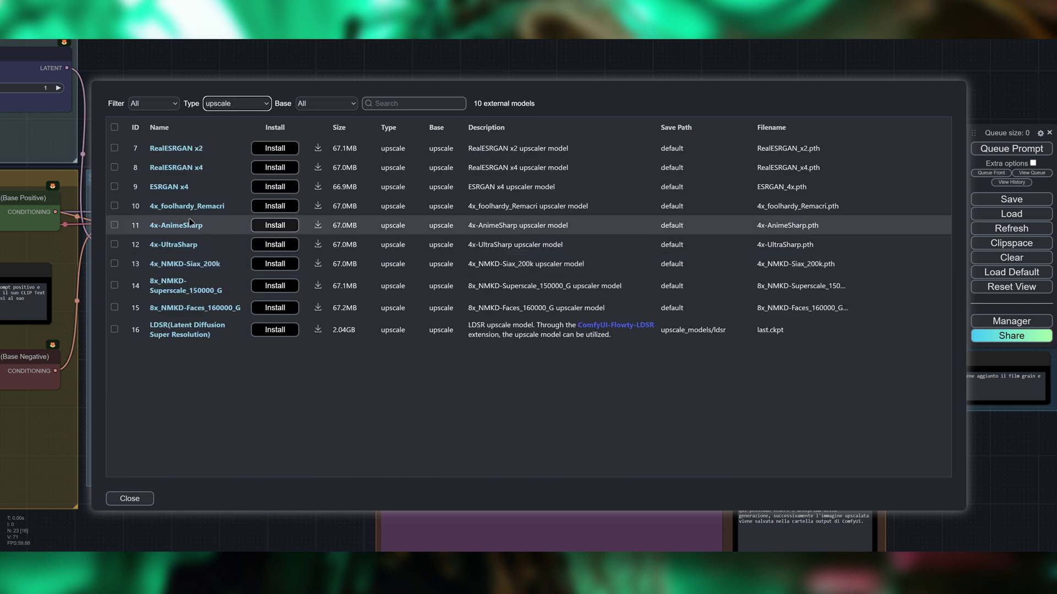
click(274, 245)
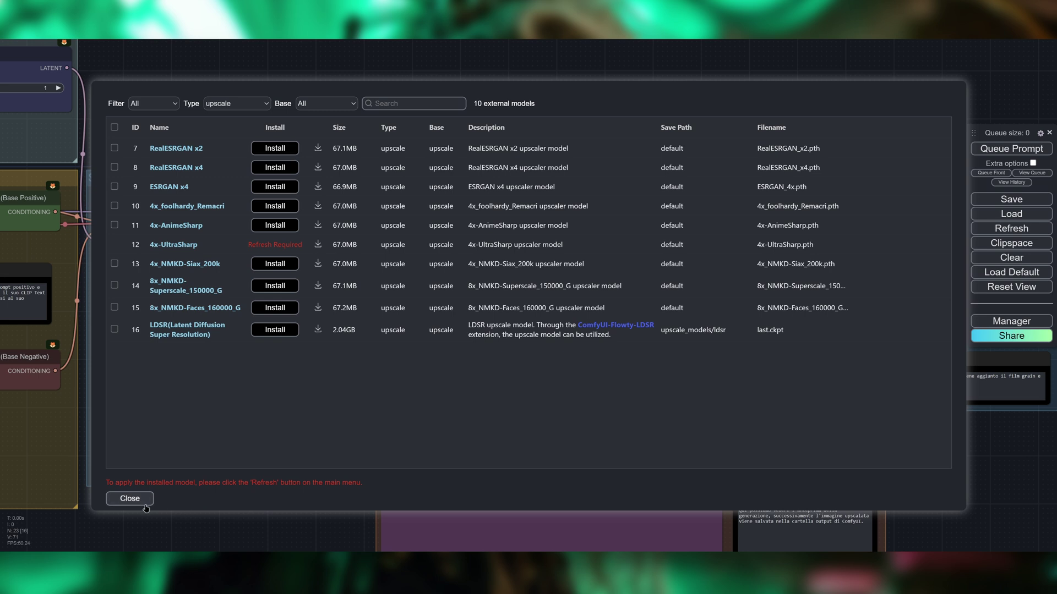
click(129, 499)
click(557, 419)
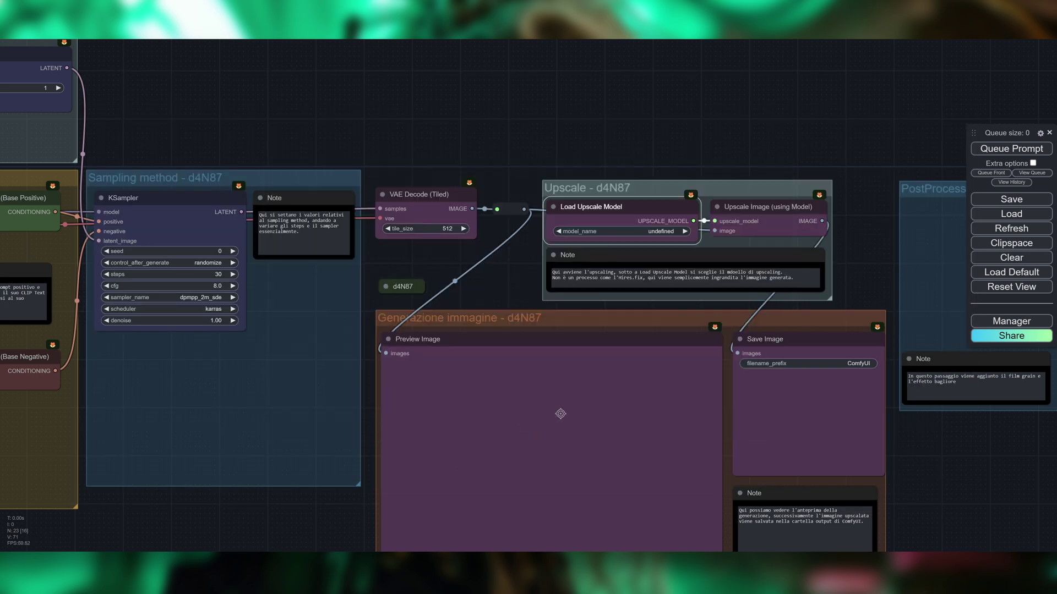
Refresh the available models and select 4x-UltraSharp.pth in the Load Upscale Model node
click(979, 234)
scroll(678, 229, up, 9)
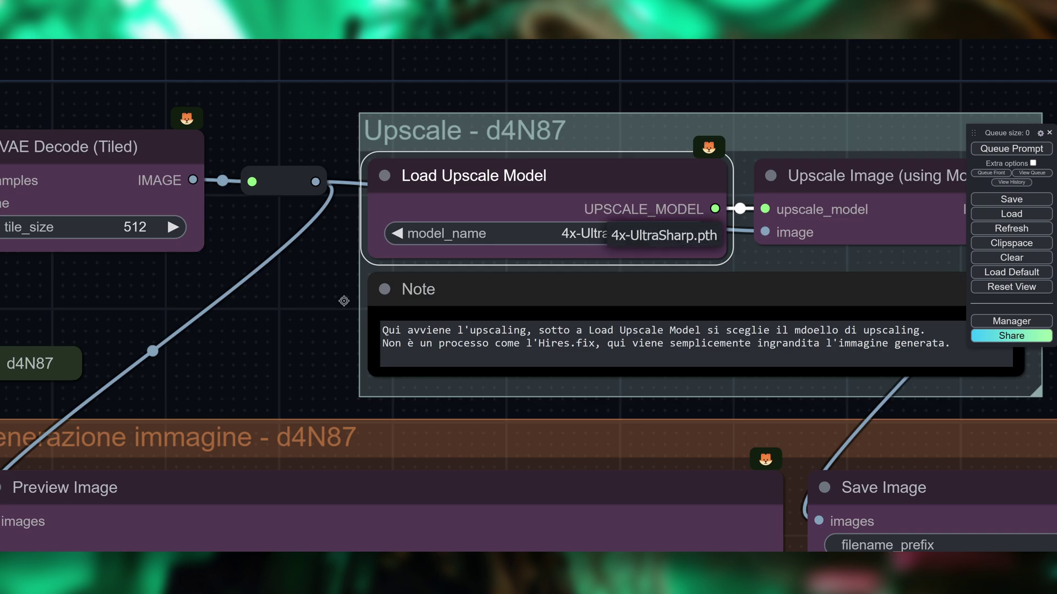
scroll(273, 317, down, 6)
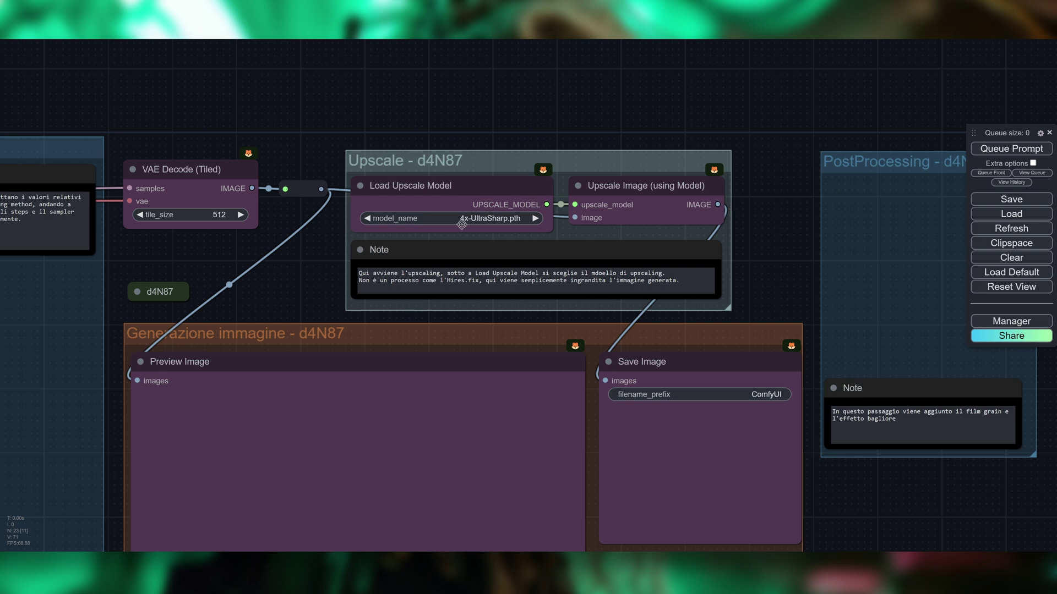
Set the SDXL Base node's checkpoint to Juggernaut_XL_X.safetensors
scroll(328, 275, down, 3)
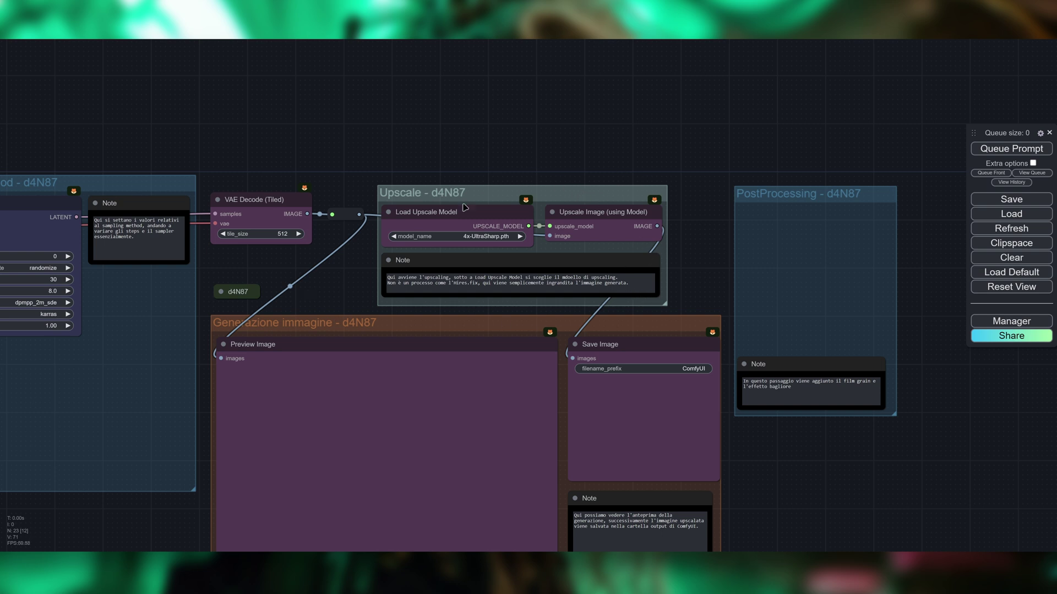
drag(354, 278, 275, 303)
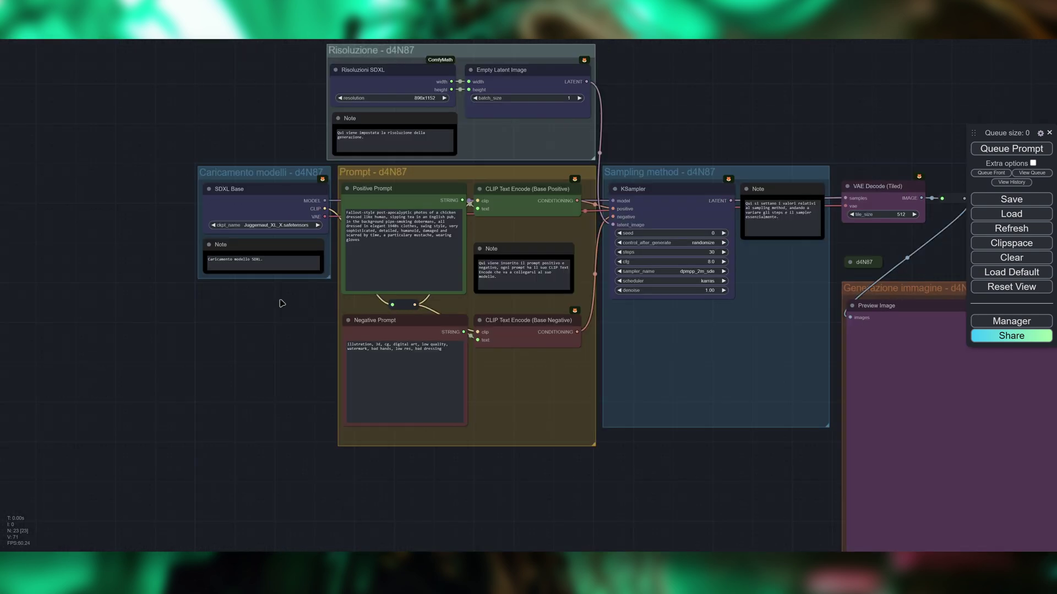
Examine how the workflow's model loading, resolution, prompt, sampling, upscale and image generation groups are connected
drag(628, 148, 466, 151)
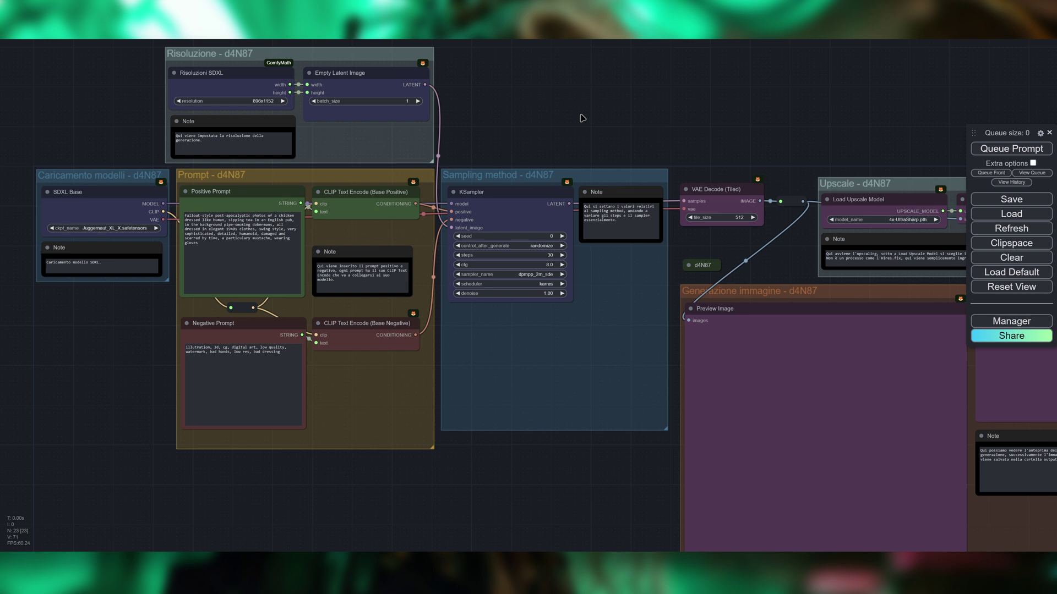
drag(582, 117, 544, 134)
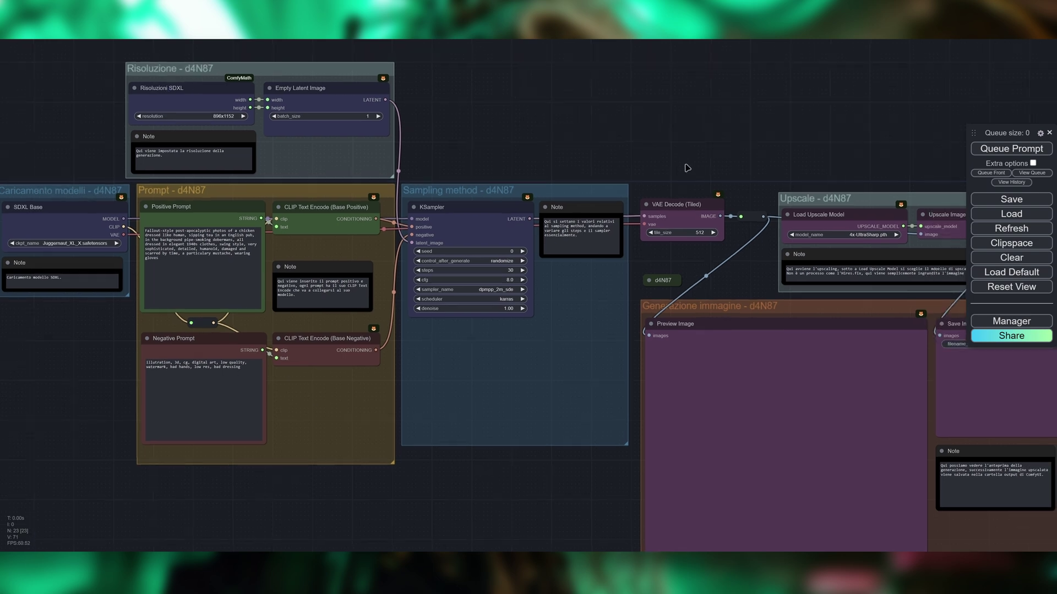
drag(691, 170, 655, 160)
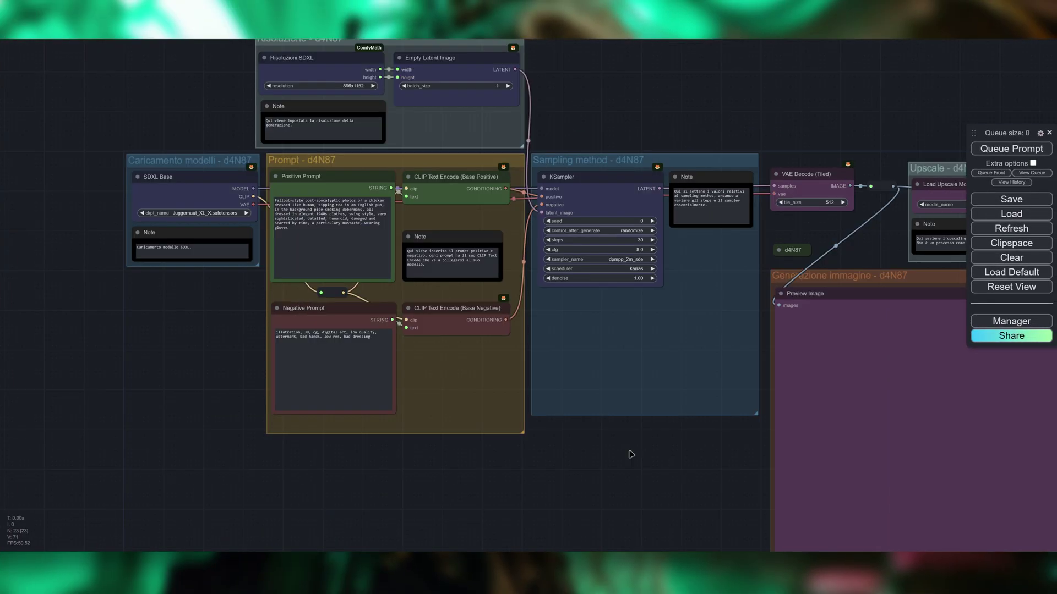
drag(663, 449, 453, 462)
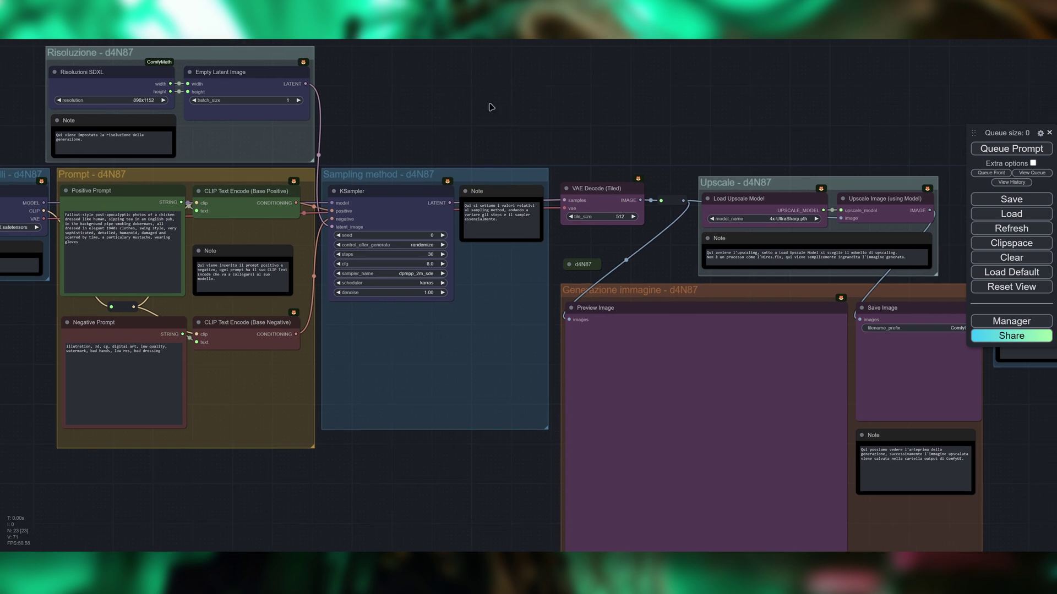
drag(453, 93, 637, 116)
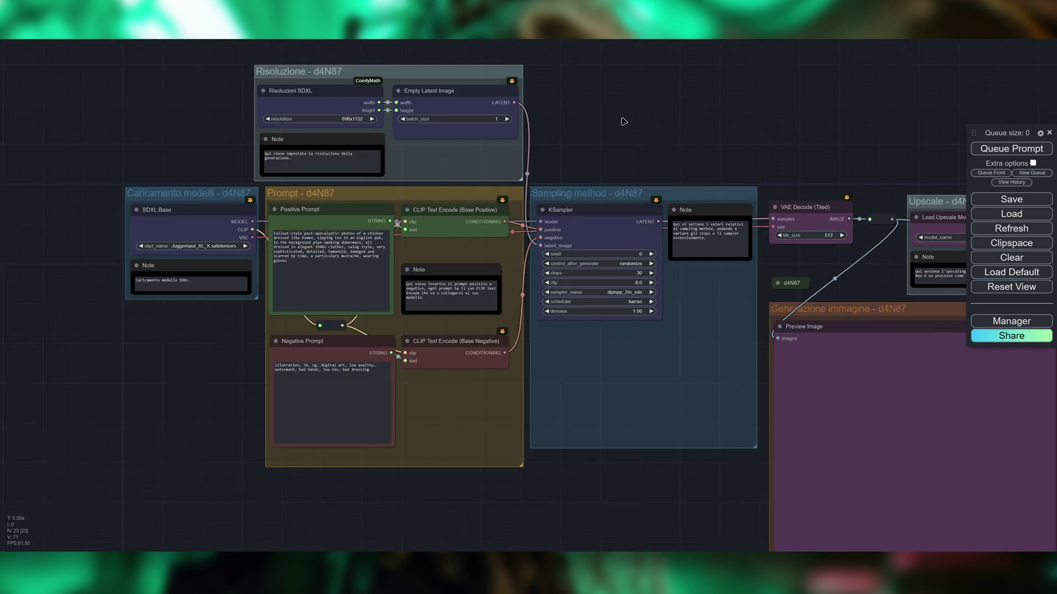
drag(627, 483, 583, 464)
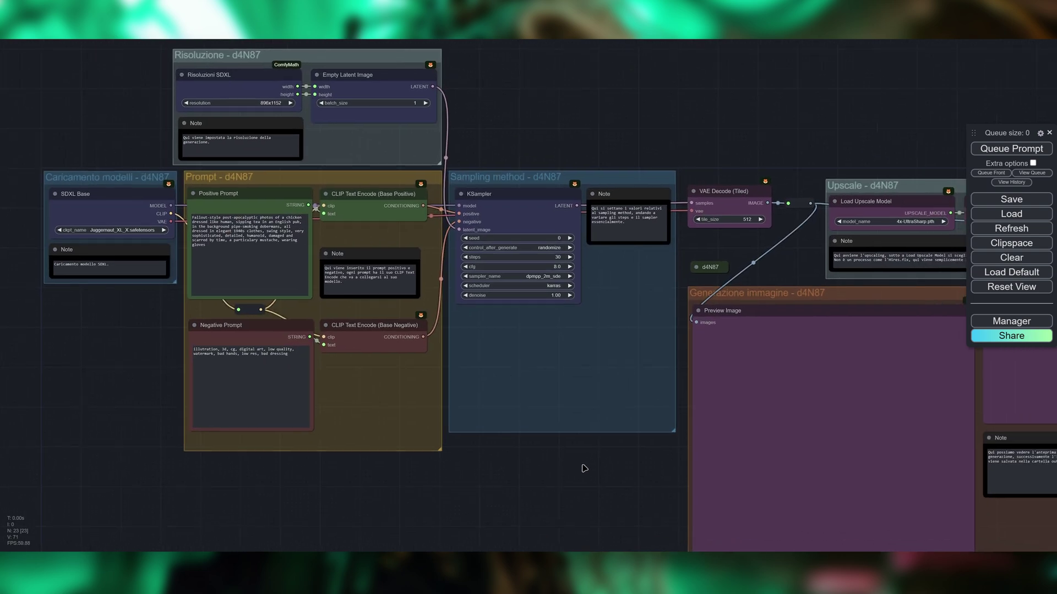
drag(799, 255, 592, 224)
drag(323, 465, 492, 433)
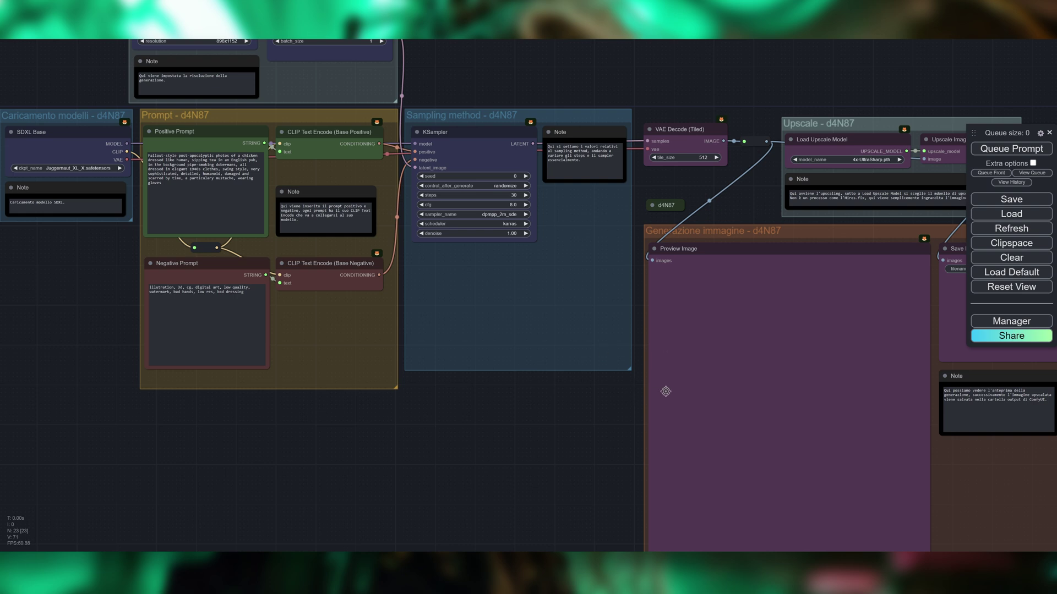
drag(503, 425, 578, 449)
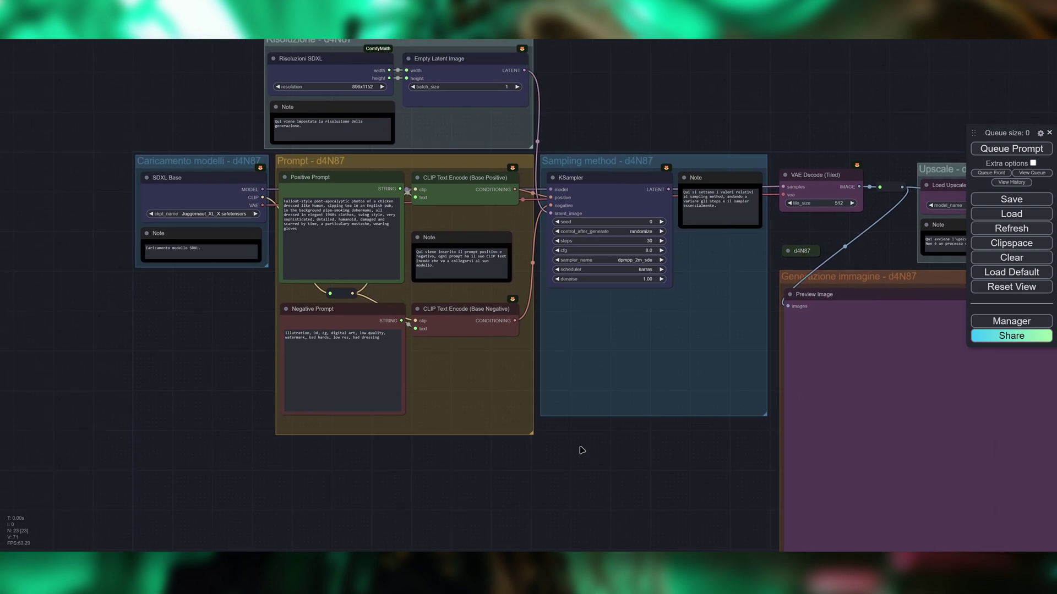
scroll(462, 226, up, 4)
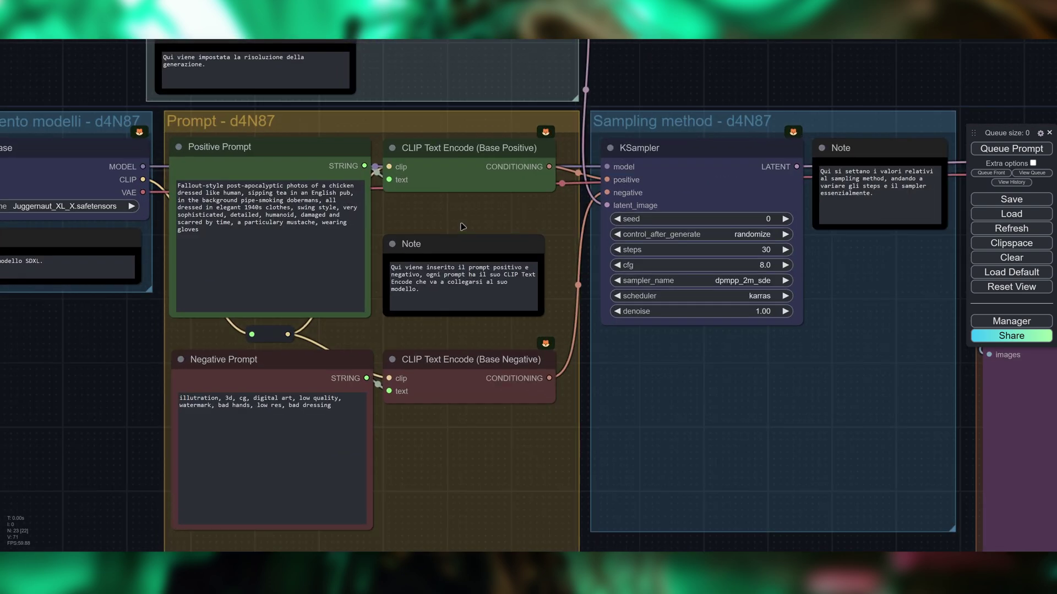
scroll(523, 235, down, 3)
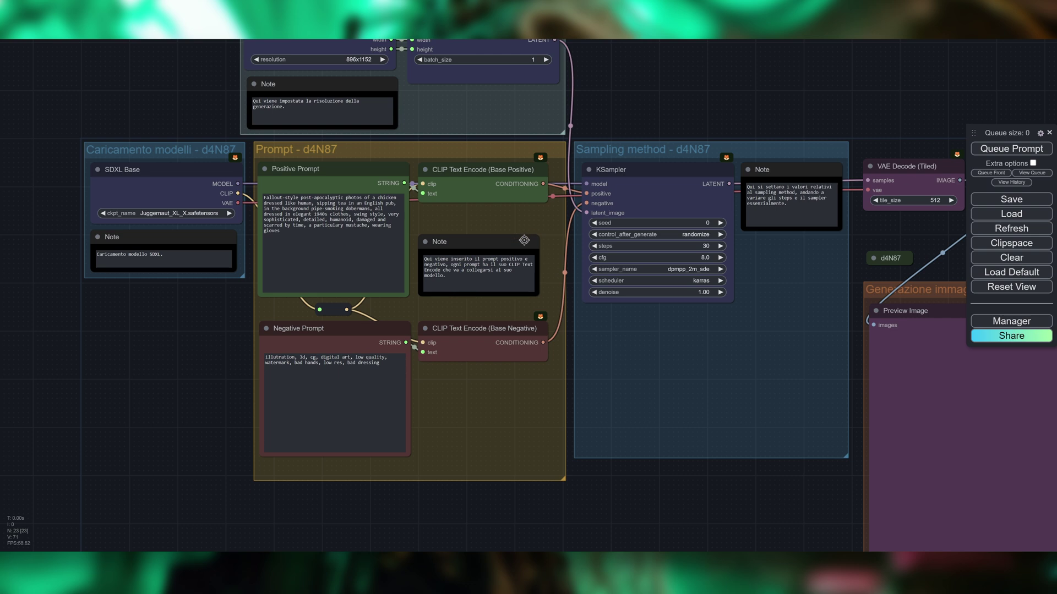
Disconnect the Empty Latent Image node's LATENT output from the KSampler's latent_image input
drag(662, 132, 673, 241)
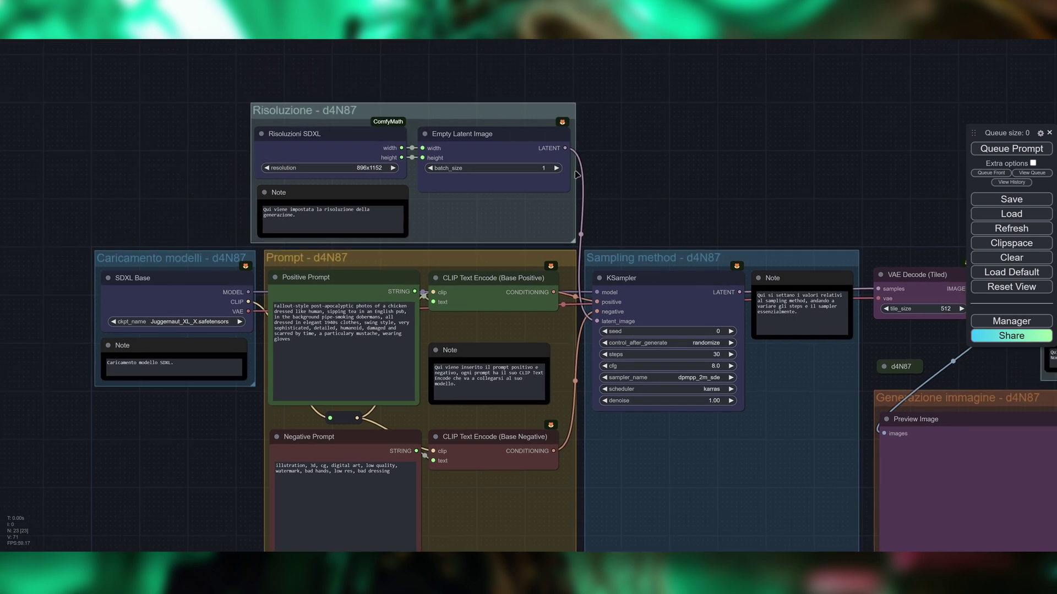
drag(565, 148, 583, 141)
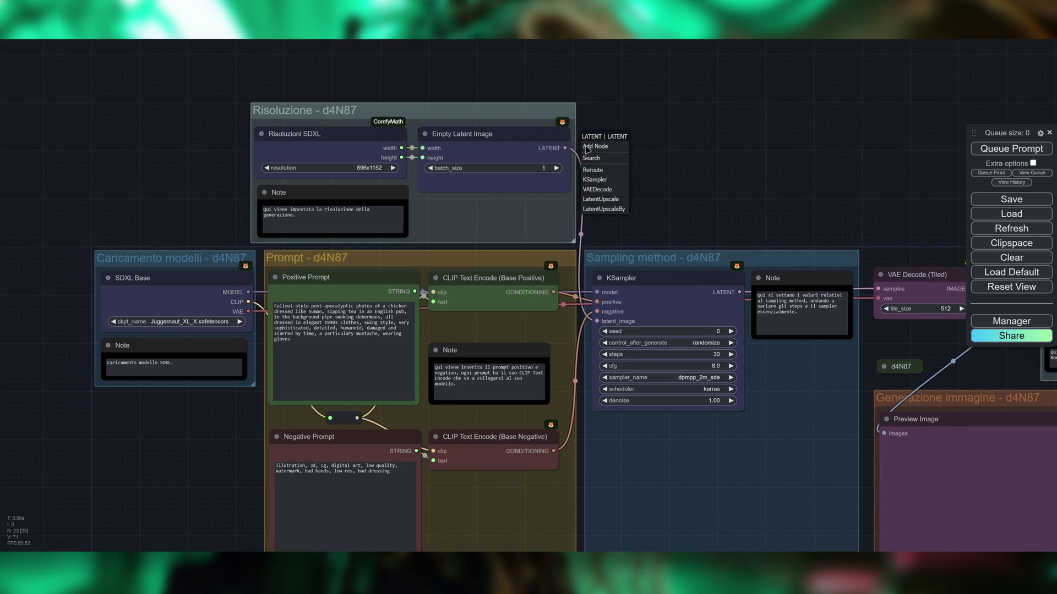
click(599, 319)
drag(750, 189, 507, 405)
scroll(606, 276, up, 3)
scroll(579, 300, down, 3)
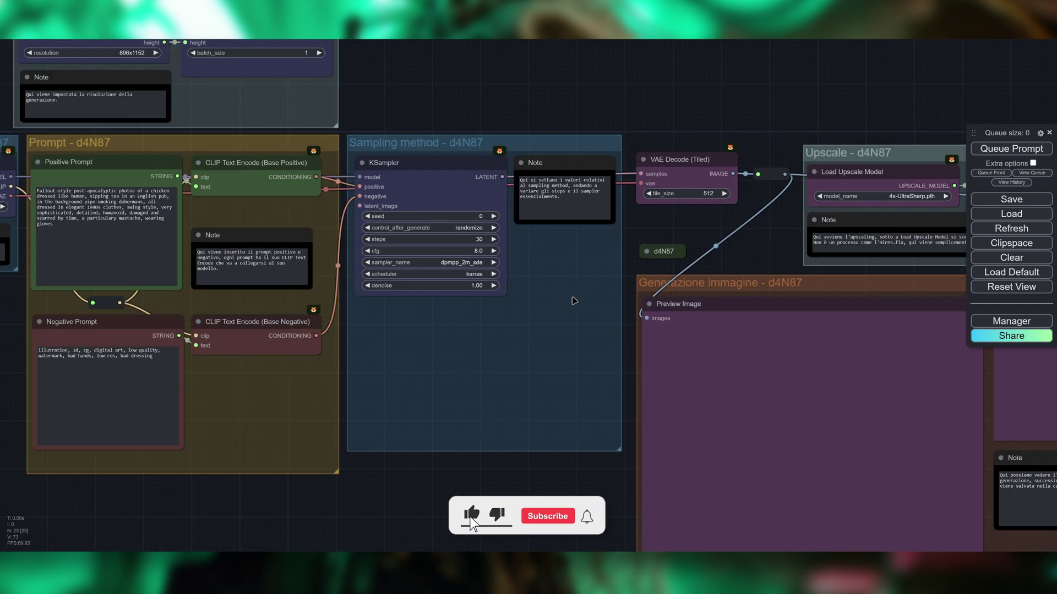
Try to generate an image, read and dismiss the validation error, and examine the KSampler's latent_image input
click(979, 149)
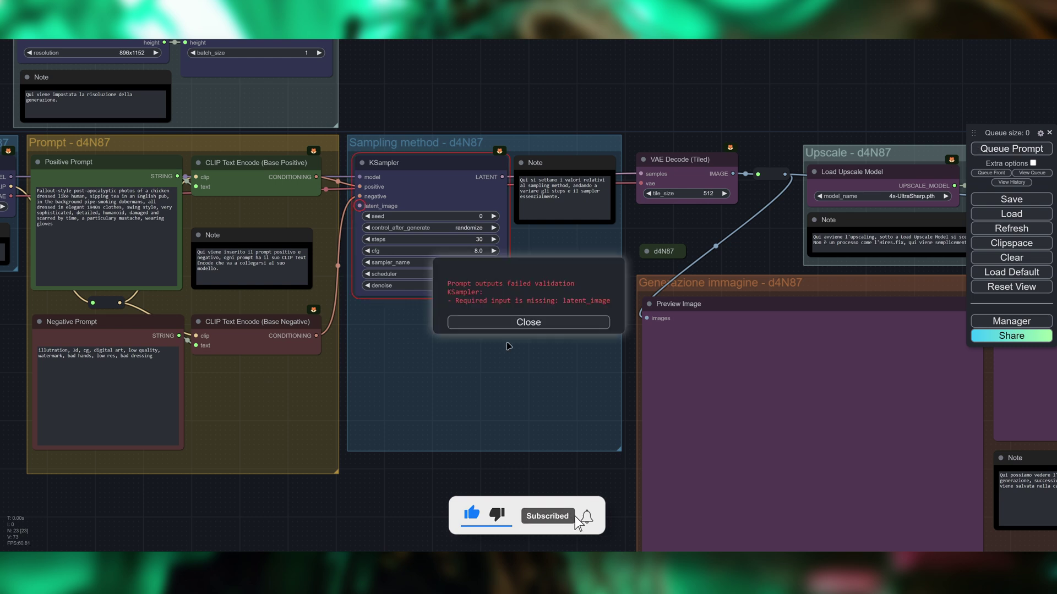
drag(456, 301, 615, 301)
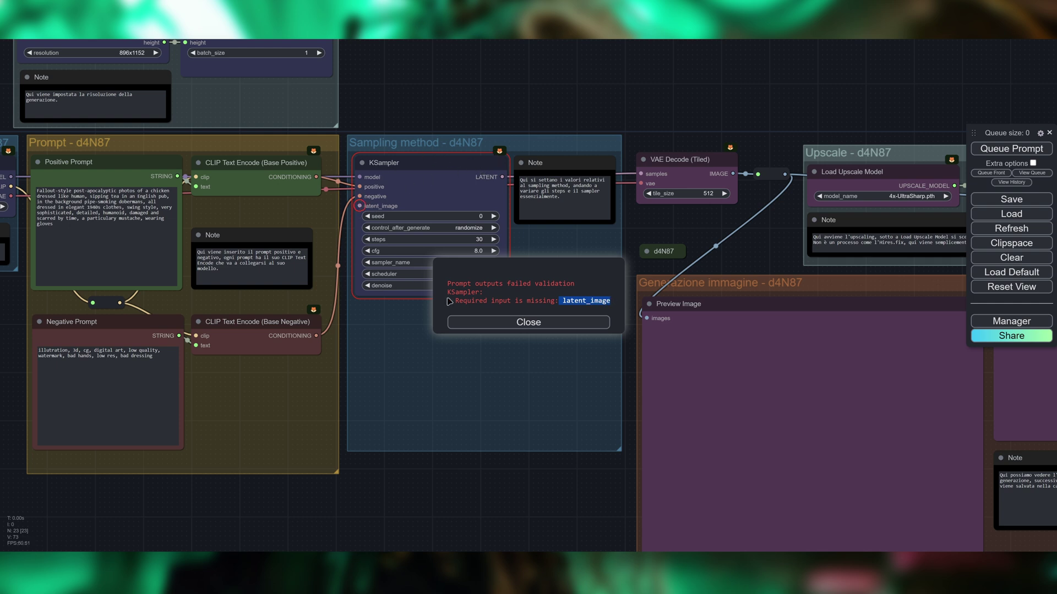
click(484, 322)
drag(484, 322, 537, 385)
scroll(494, 195, up, 1)
scroll(496, 212, up, 4)
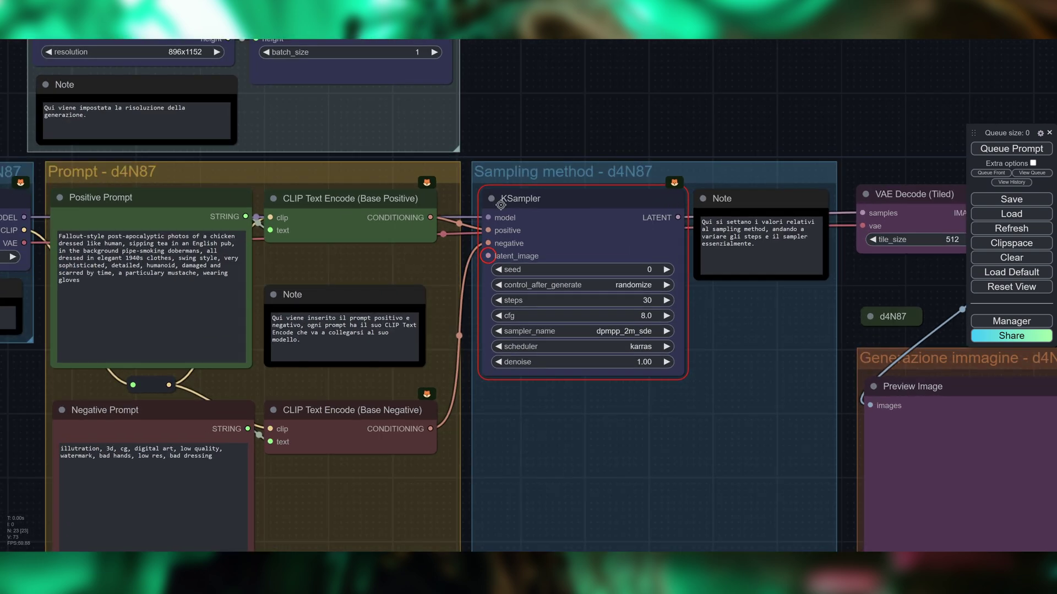
Reconnect the Empty Latent Image node's LATENT output to the KSampler's latent_image input
drag(490, 105, 527, 248)
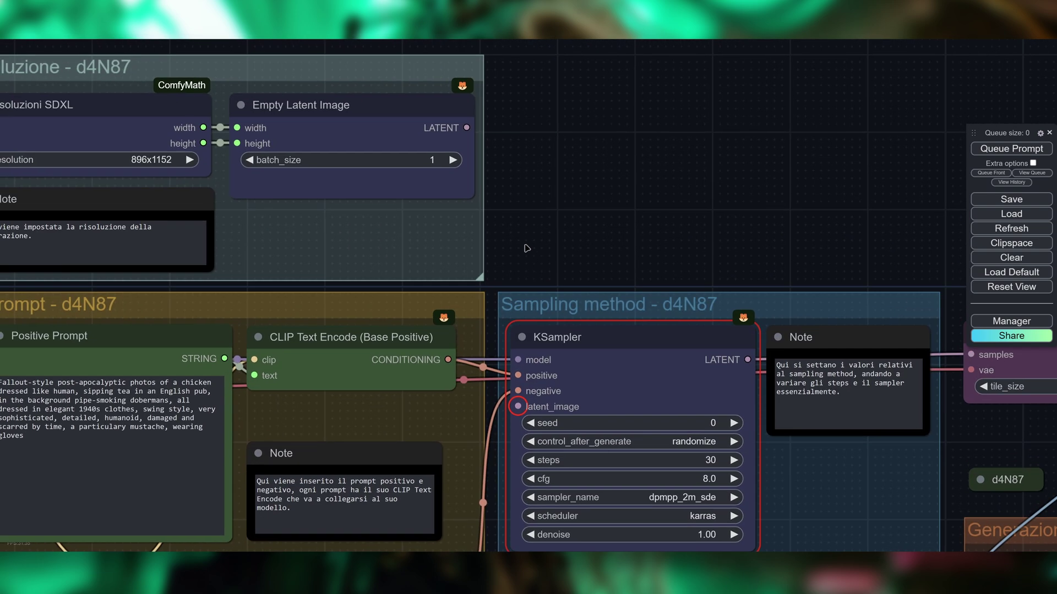
drag(572, 205, 537, 90)
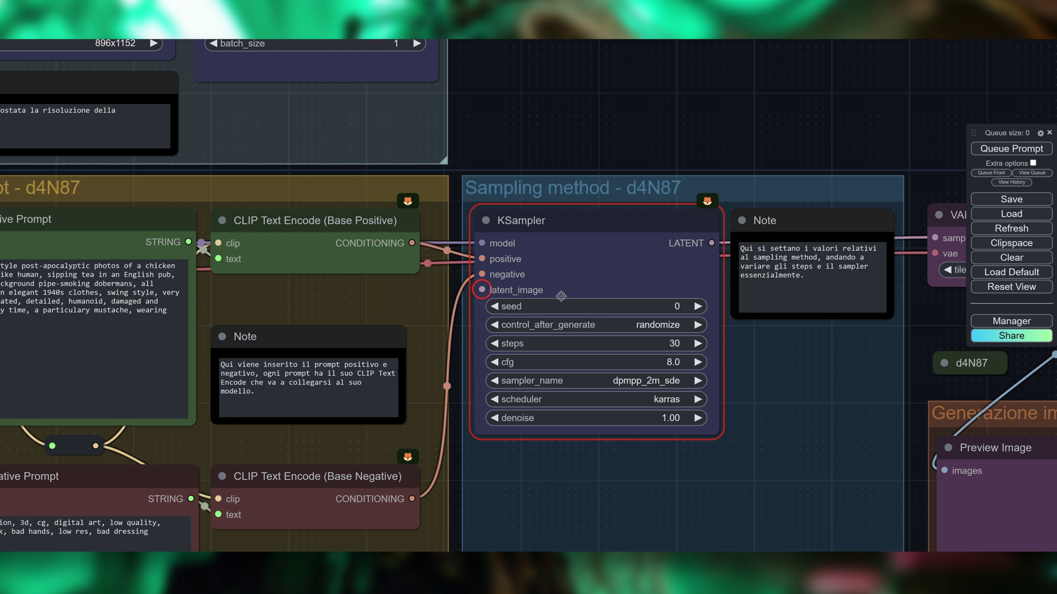
scroll(629, 377, down, 1)
scroll(629, 377, down, 1)
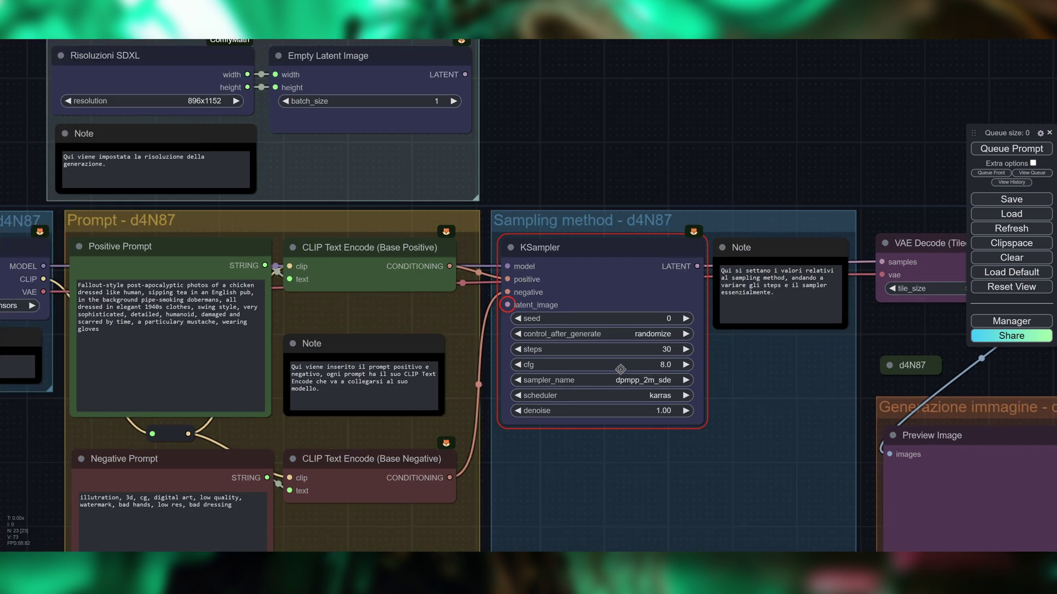
drag(466, 74, 507, 304)
Disconnect the VAE Decode (Tiled) node's vae input and try to generate an image
drag(747, 158, 691, 134)
scroll(509, 74, down, 2)
drag(510, 73, 574, 90)
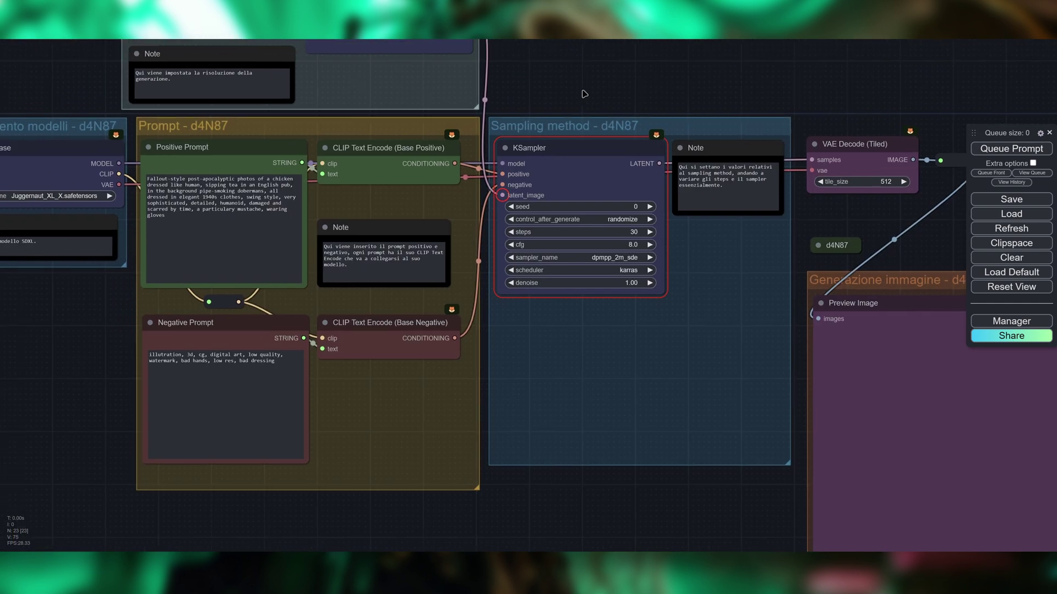
scroll(497, 186, up, 1)
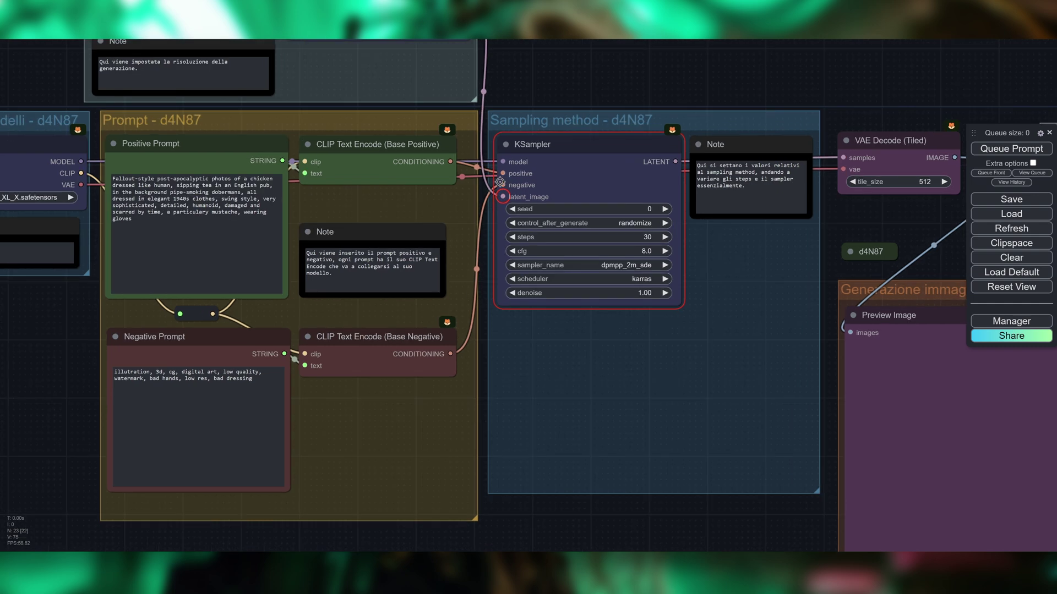
drag(841, 169, 837, 191)
click(998, 153)
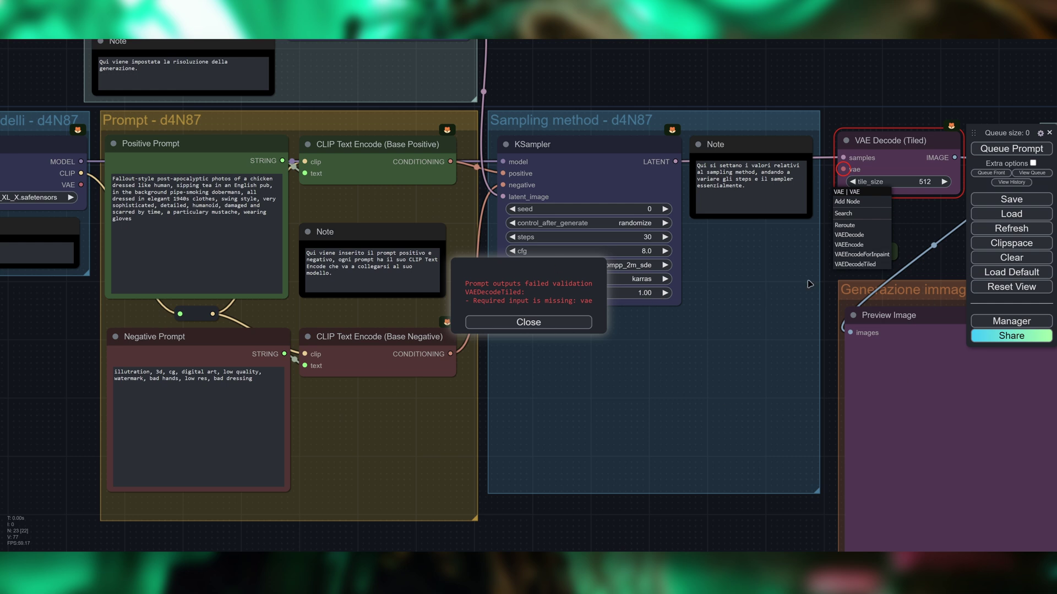
Dismiss the validation error and reconnect the checkpoint's VAE output to the VAE Decode (Tiled) node's vae input
click(534, 326)
drag(81, 185, 843, 169)
drag(751, 283, 658, 331)
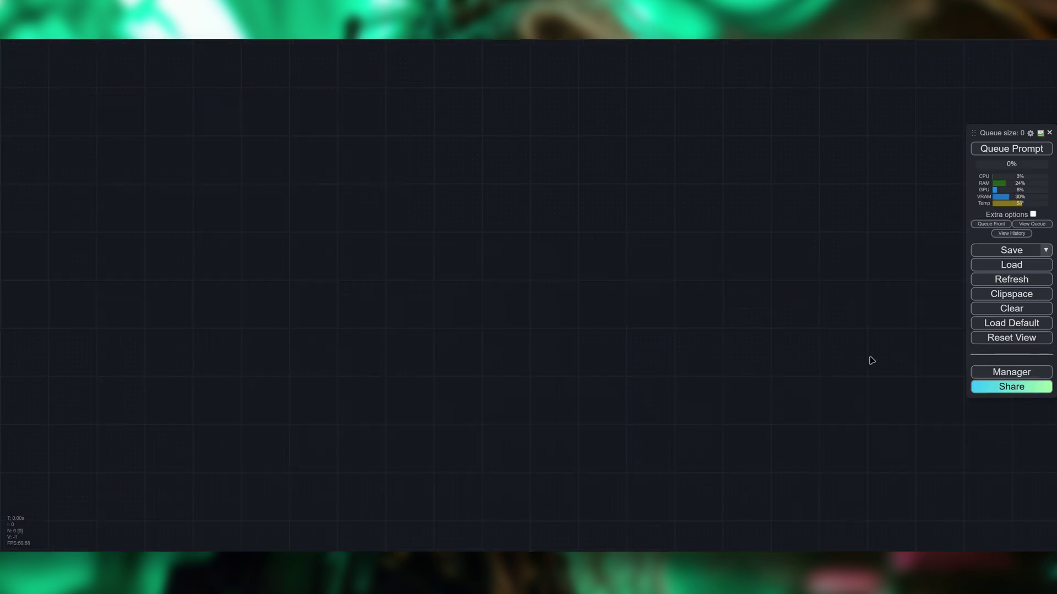
Load the workflow d4N87_SDXL_SUPIR_v1.0.json
click(1000, 268)
scroll(385, 281, down, 10)
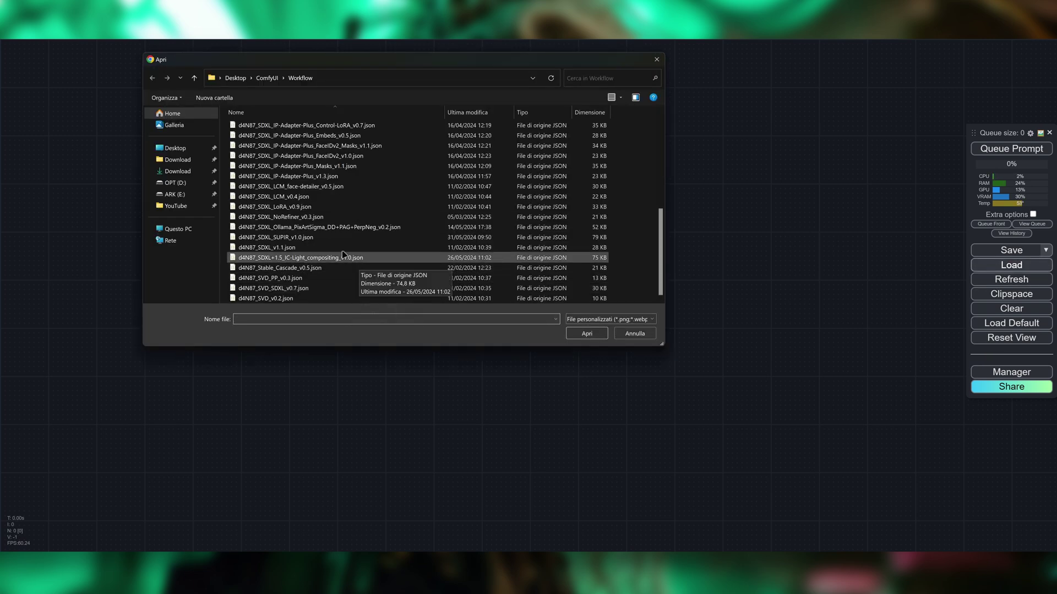
click(335, 241)
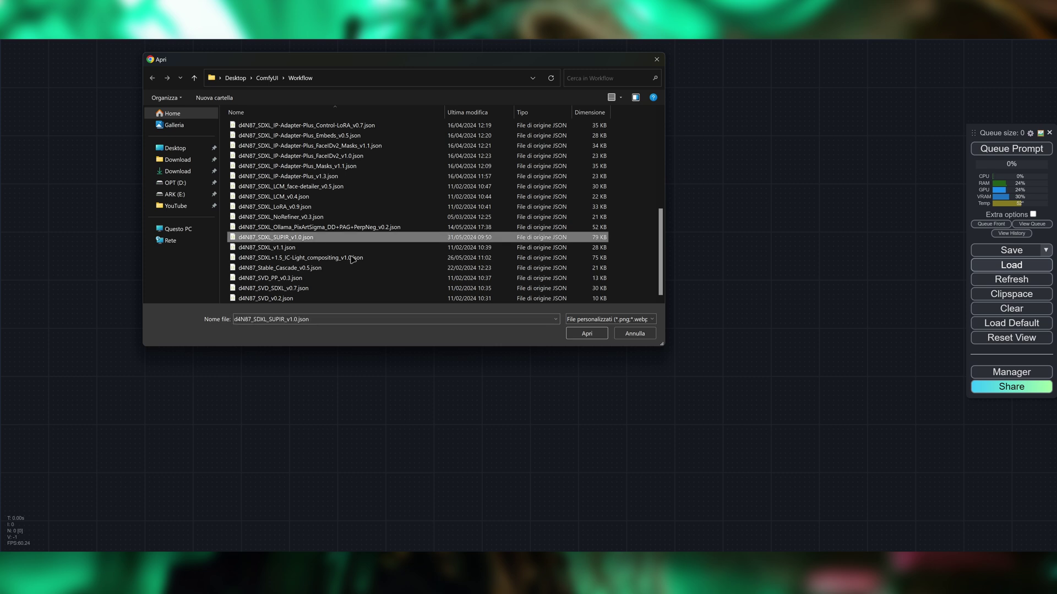
click(587, 334)
Look over the SUPIR workflow's groups, try to run it, and read and dismiss the execution error
drag(446, 229, 658, 235)
drag(486, 236, 550, 306)
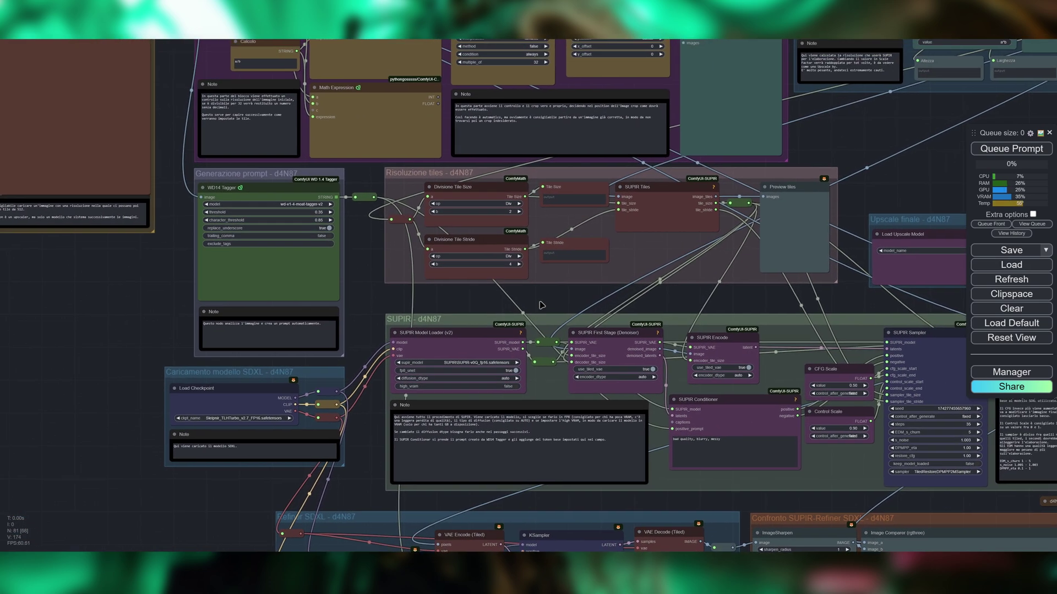
drag(164, 276, 164, 356)
drag(846, 208, 720, 299)
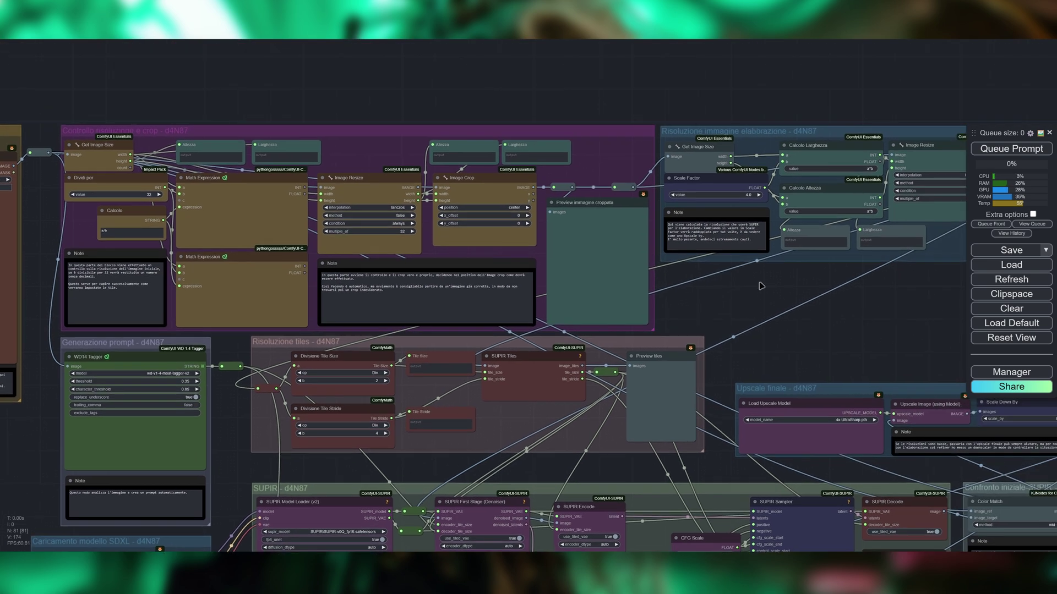
scroll(733, 288, up, 3)
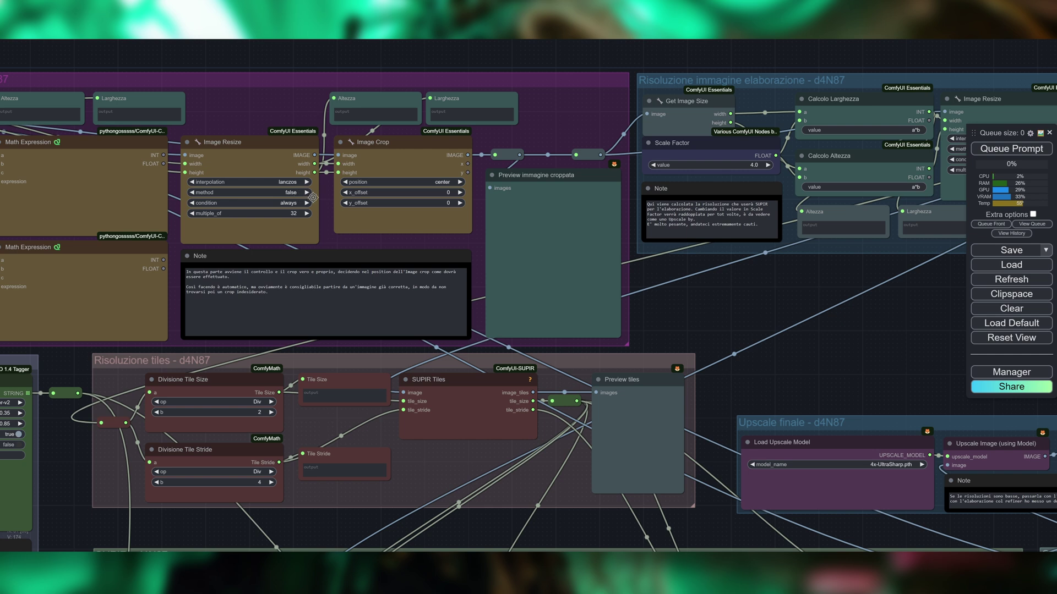
click(997, 156)
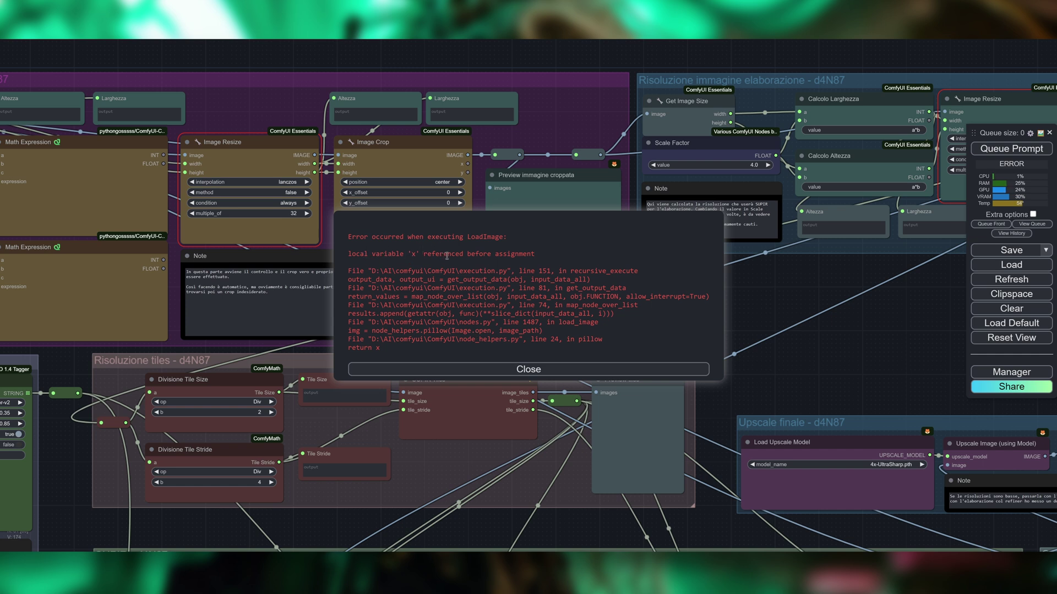
drag(349, 274, 394, 349)
click(347, 236)
drag(349, 236, 533, 254)
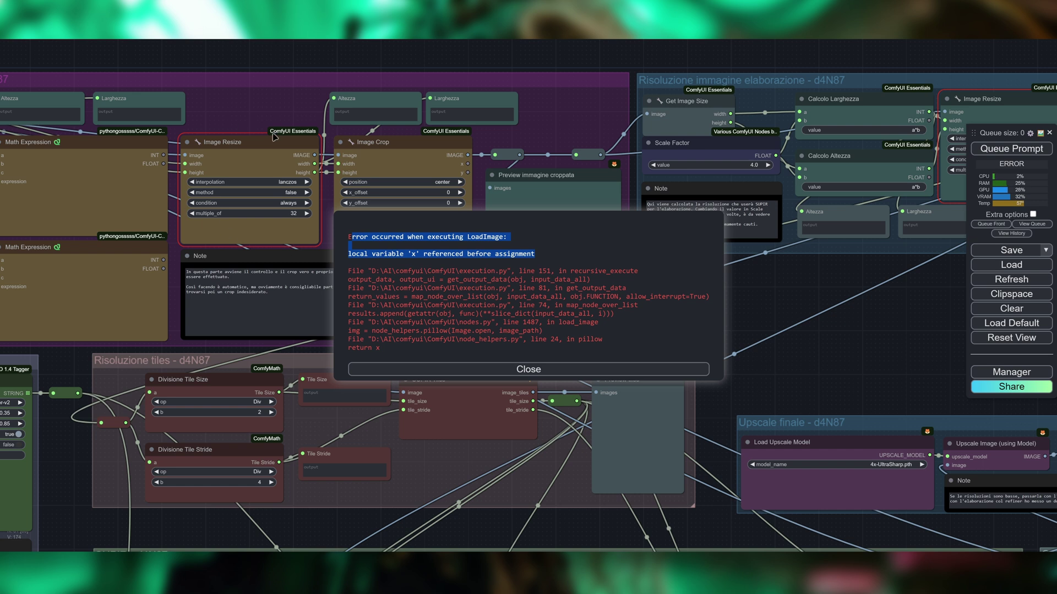
drag(348, 254, 553, 255)
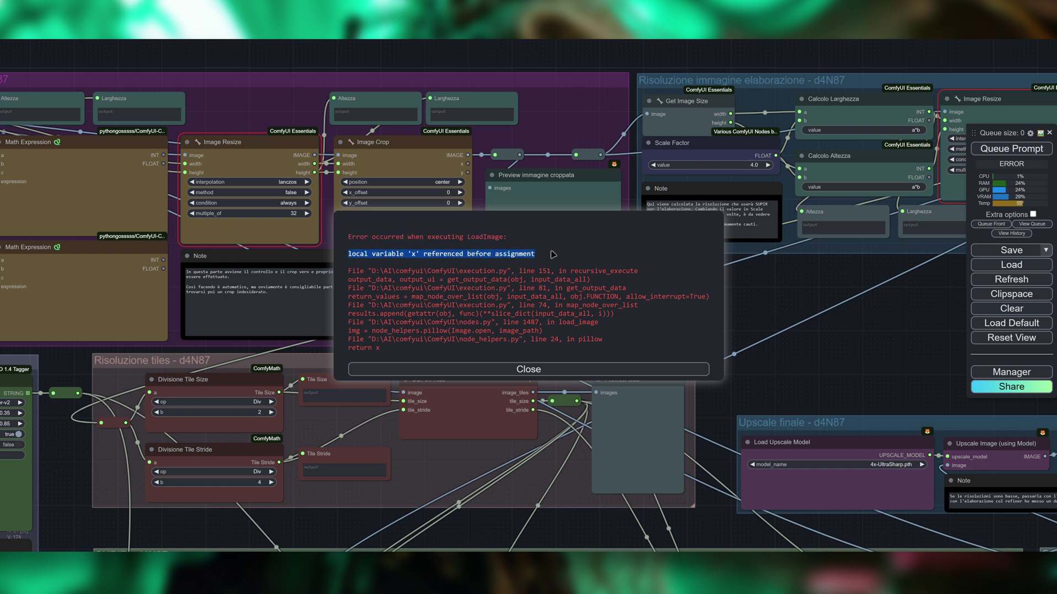
click(509, 372)
Set the method of the Image Resize node in the resolution check and crop group to keep proportion
drag(666, 313, 686, 323)
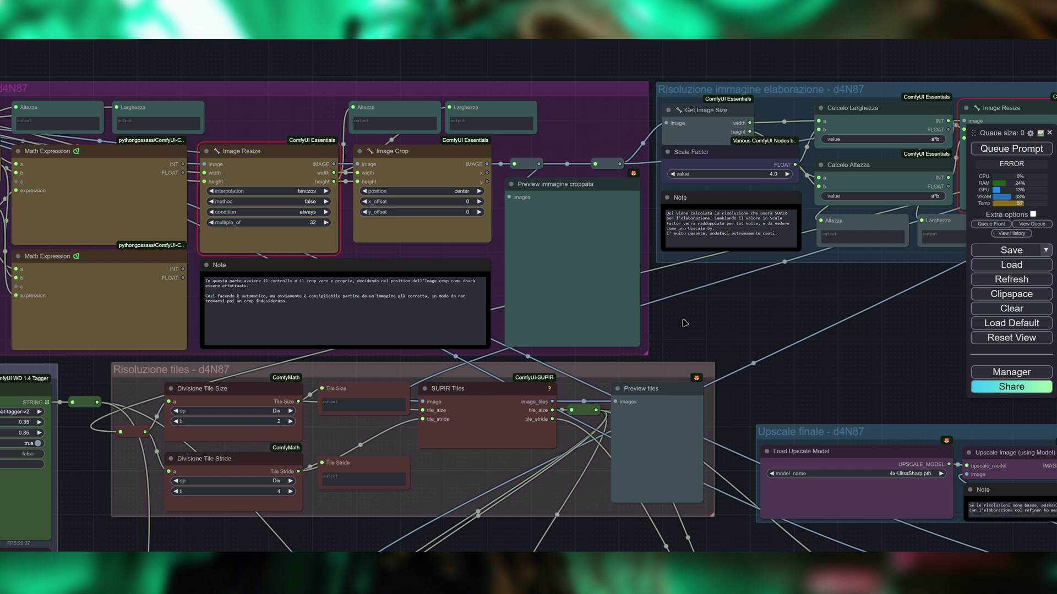
drag(685, 323, 867, 334)
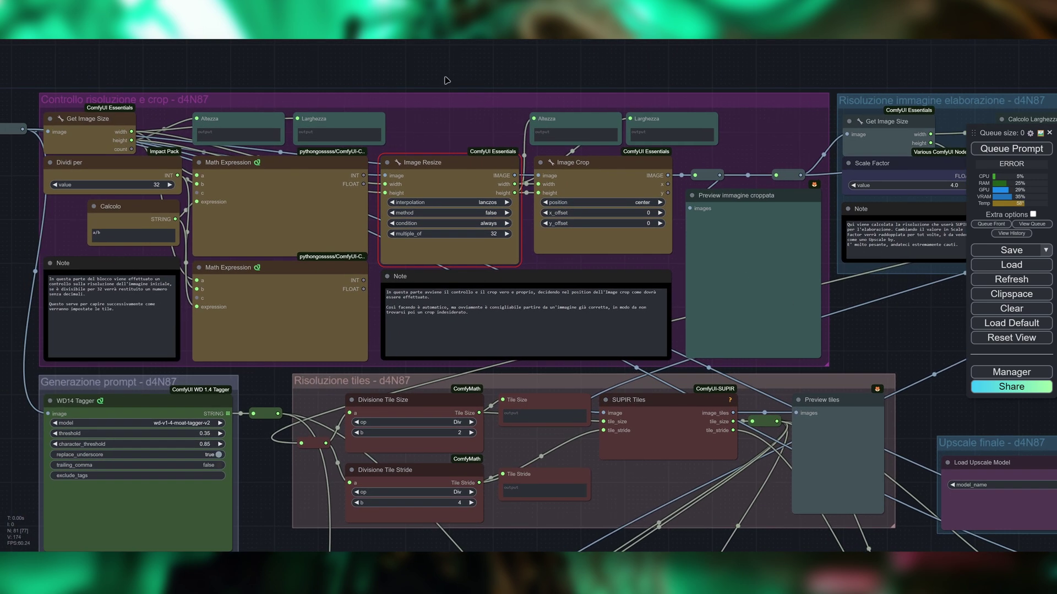
scroll(447, 80, up, 2)
scroll(447, 80, up, 3)
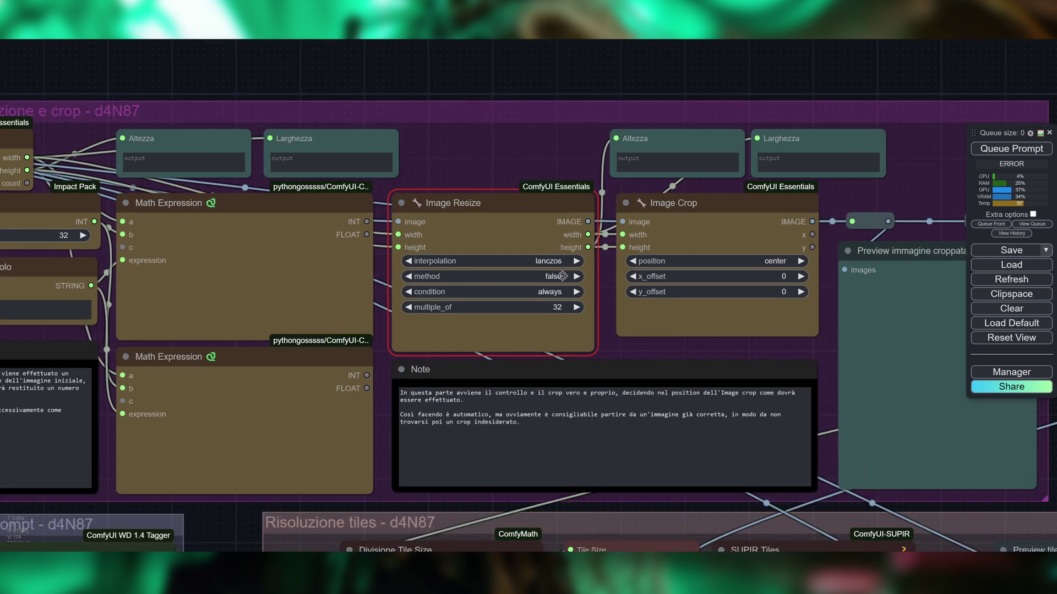
click(563, 276)
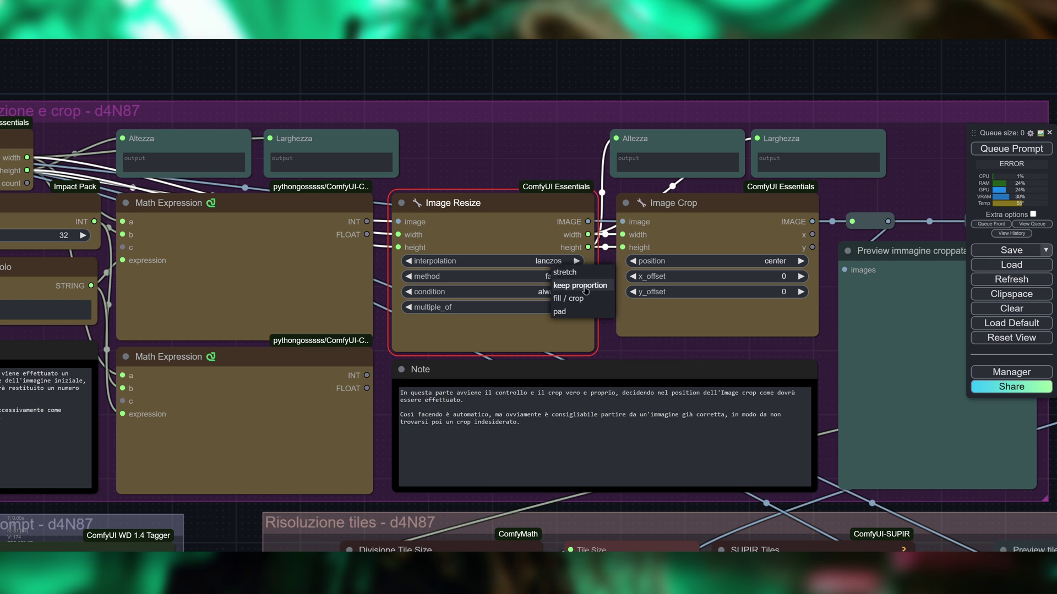
click(588, 284)
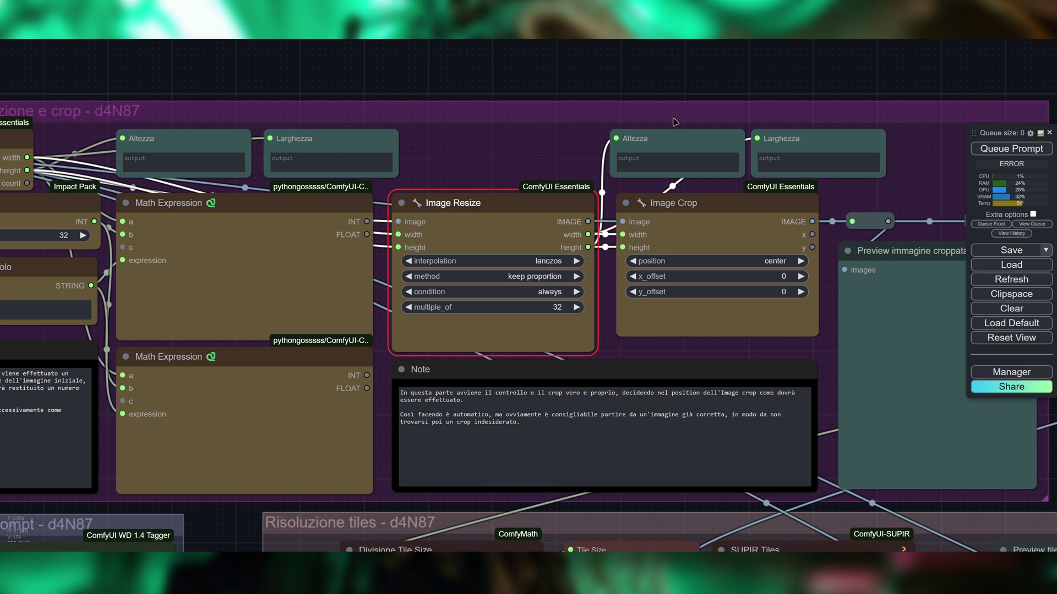
Set the method of the Image Resize node in the Risoluzione immagine elaborazione group to keep proportion
scroll(675, 122, down, 5)
scroll(716, 187, up, 5)
click(745, 194)
click(764, 210)
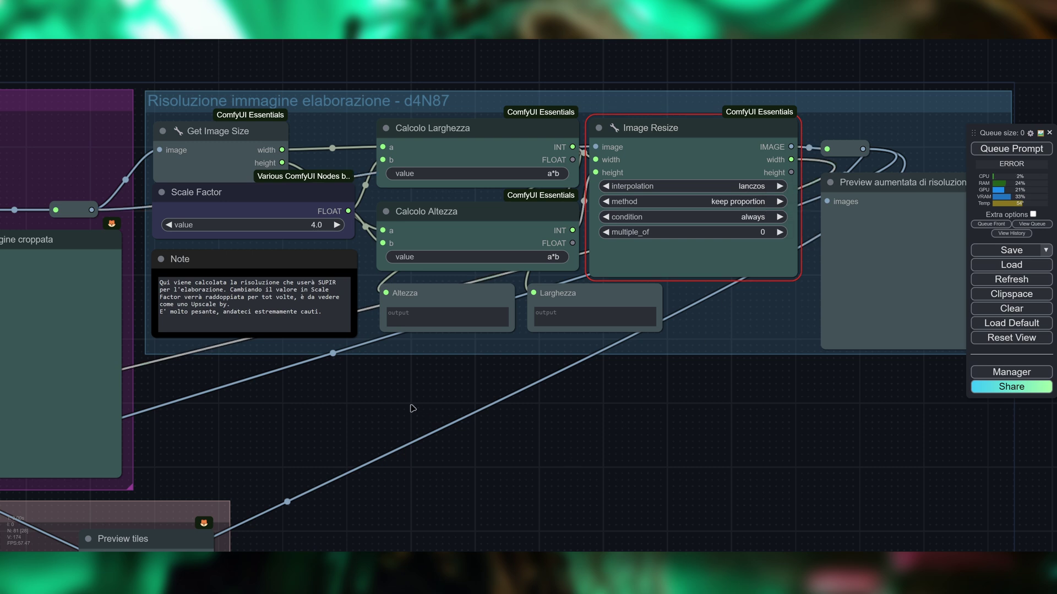
Examine the outlined Image Resize nodes, their ComfyUI Essentials labels and the surrounding groups of the SUPIR workflow
scroll(413, 409, down, 5)
scroll(672, 361, up, 3)
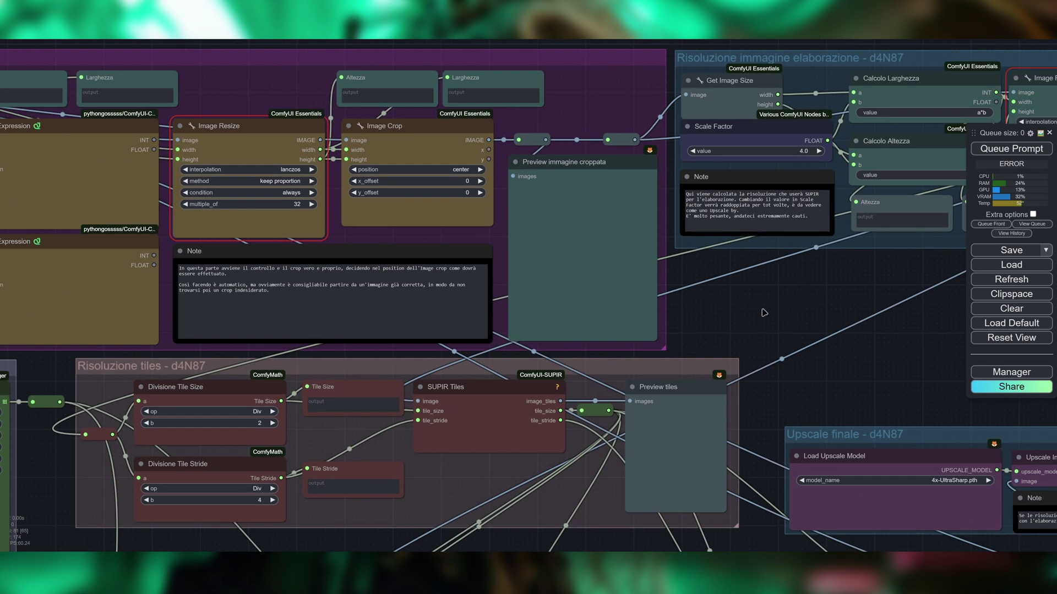
drag(764, 312, 908, 311)
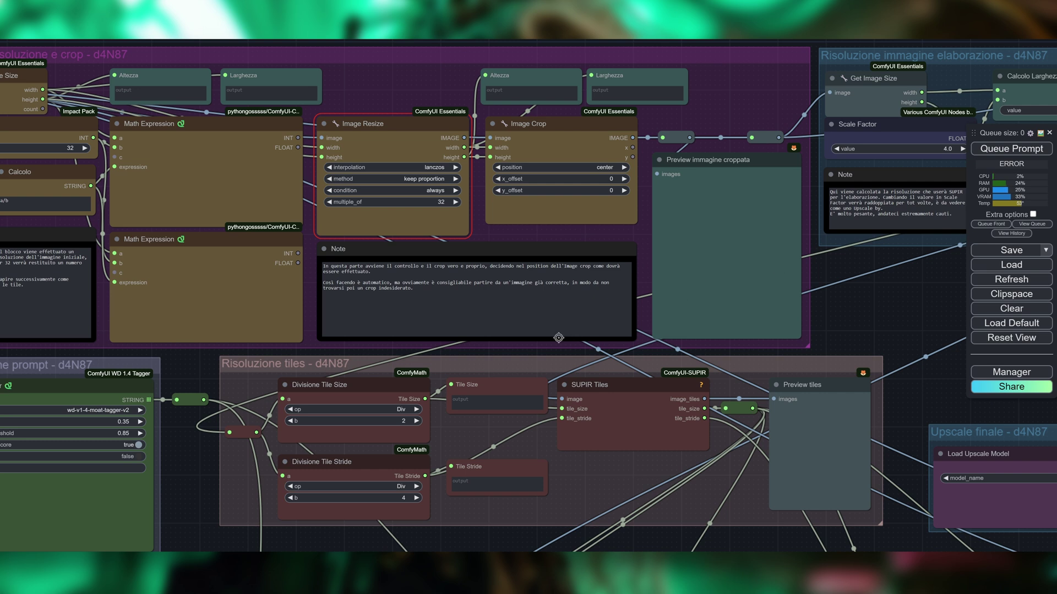
drag(207, 457, 452, 250)
scroll(425, 420, down, 2)
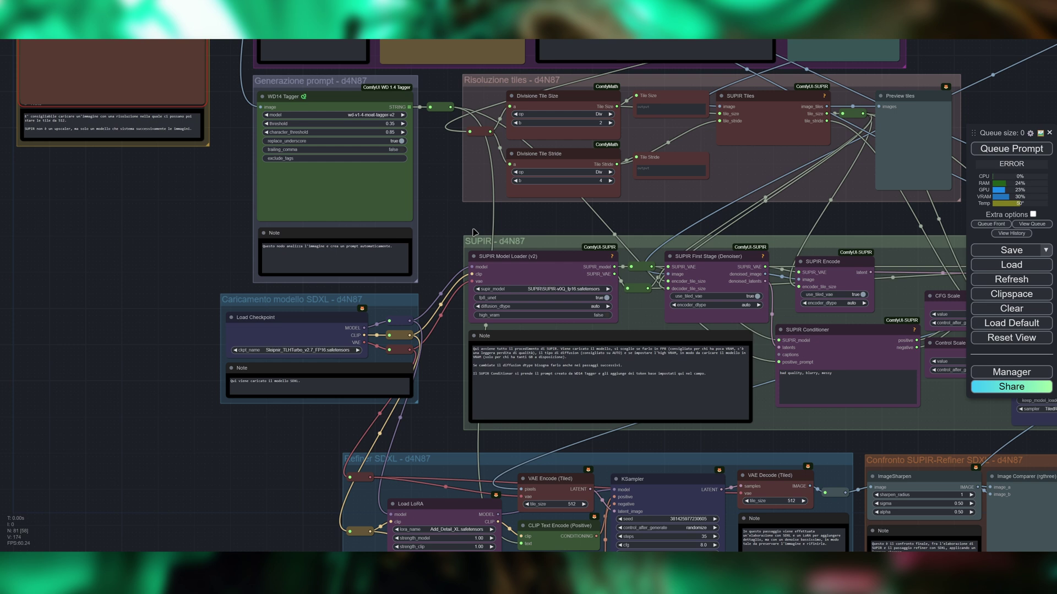
scroll(463, 248, right, 5)
scroll(462, 248, up, 1)
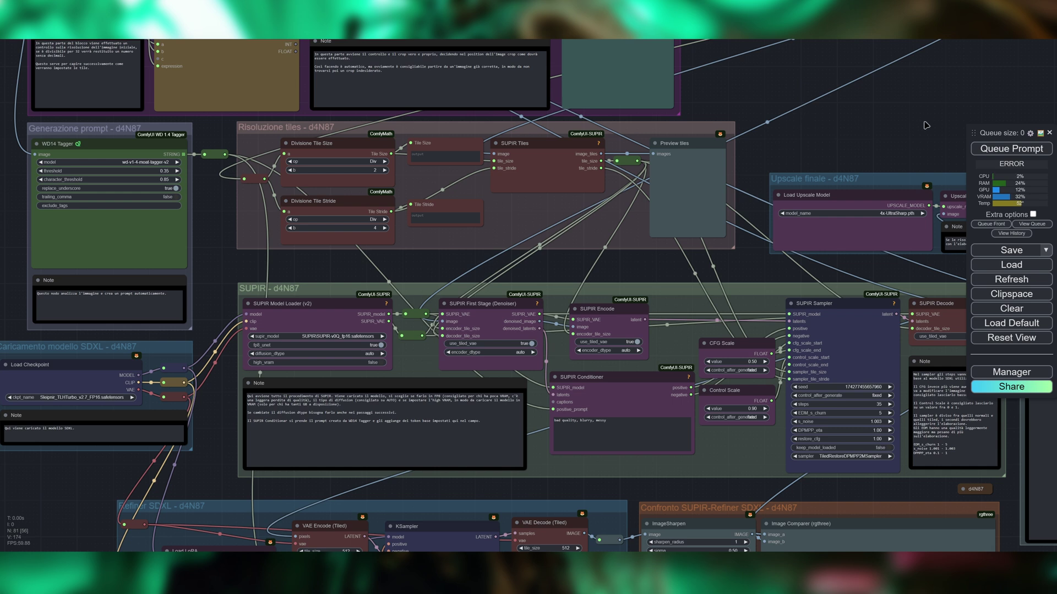
scroll(845, 256, right, 5)
scroll(845, 256, up, 4)
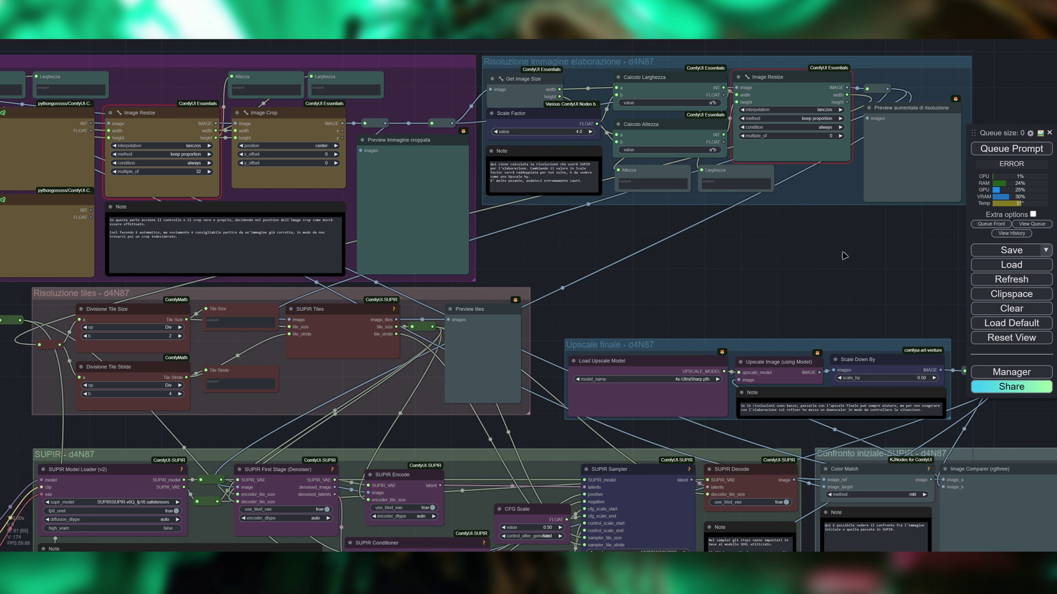
scroll(555, 259, up, 7)
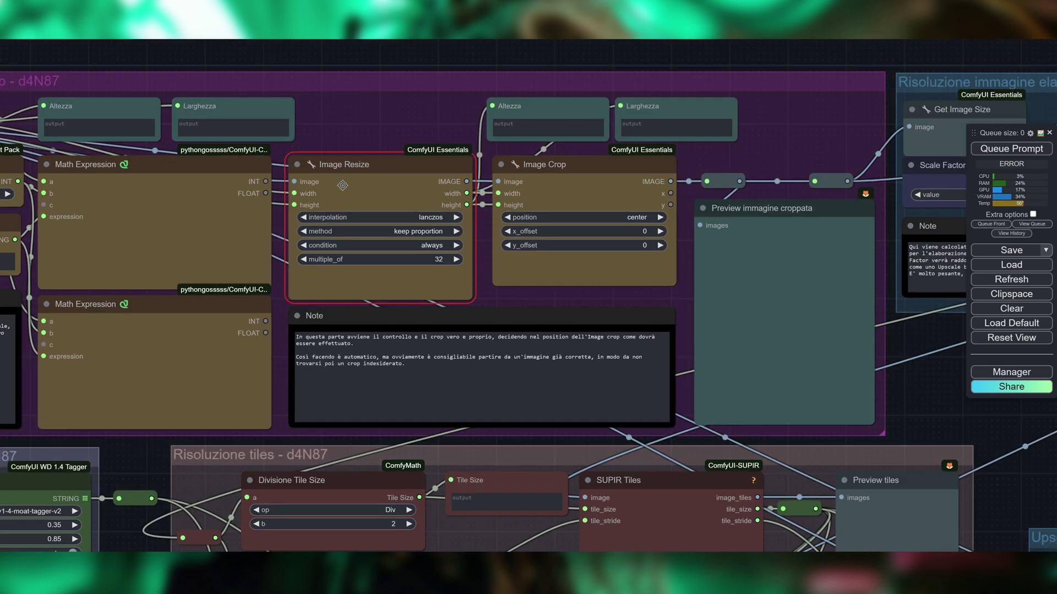
scroll(417, 272, down, 3)
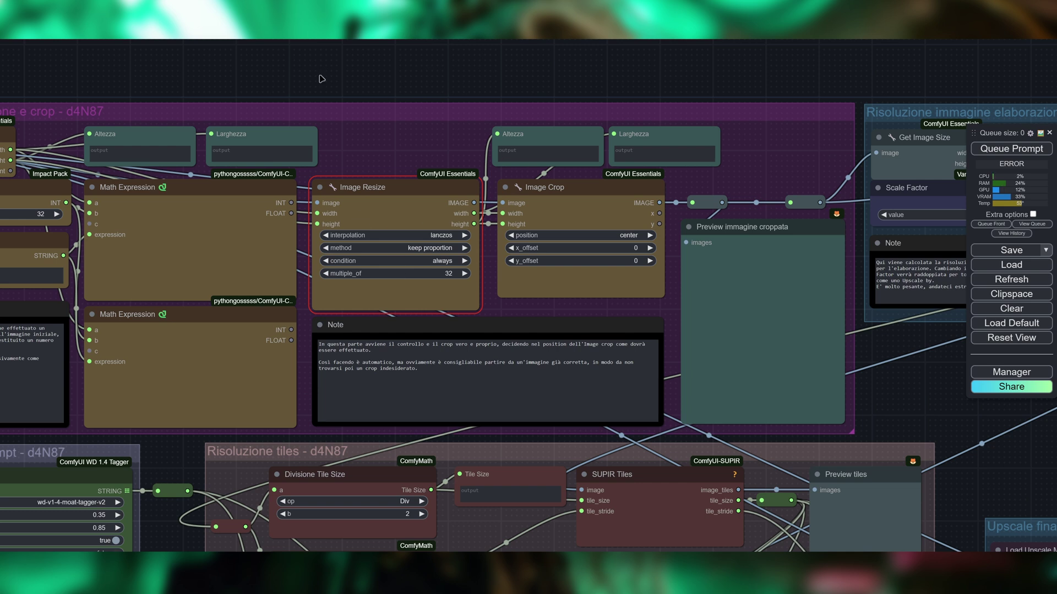
click(406, 374)
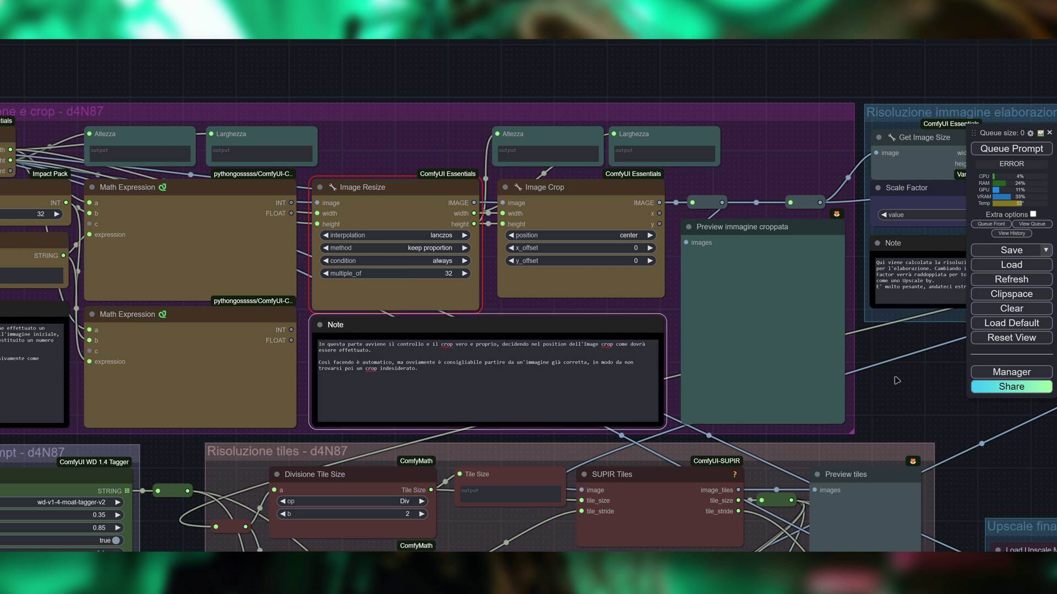
drag(925, 370, 980, 384)
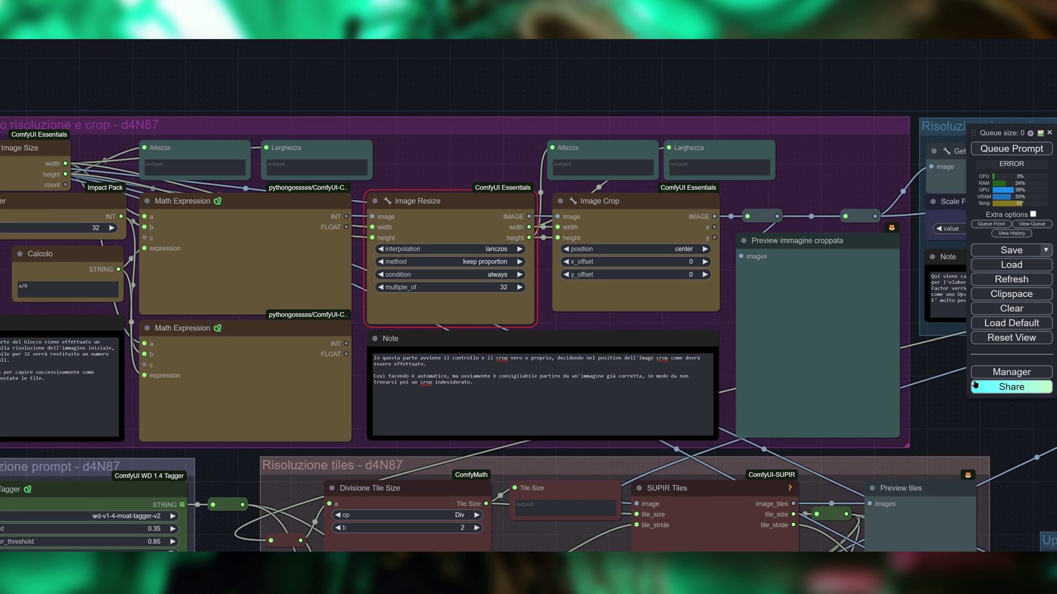
scroll(538, 141, down, 3)
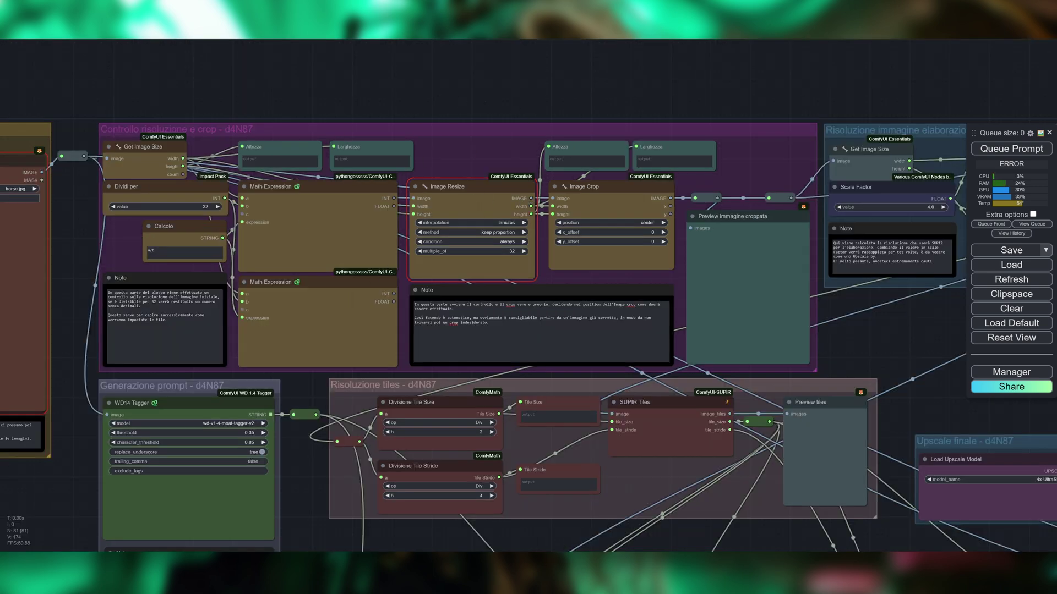
Search the custom nodes for "esse", open the ComfyUI_essentials GitHub repository and view its issues list
click(1011, 372)
click(545, 213)
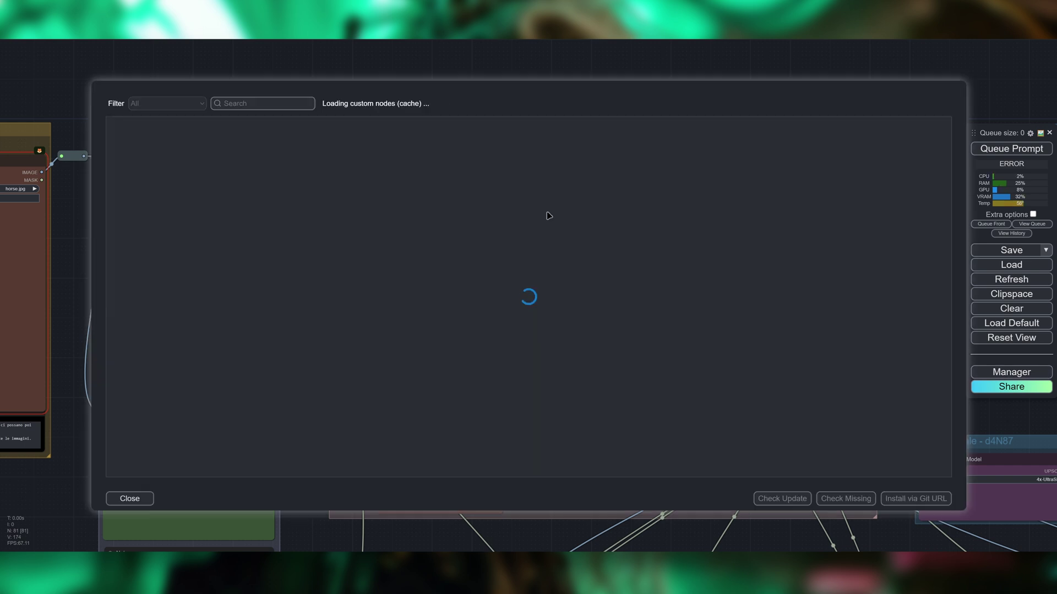
click(243, 104)
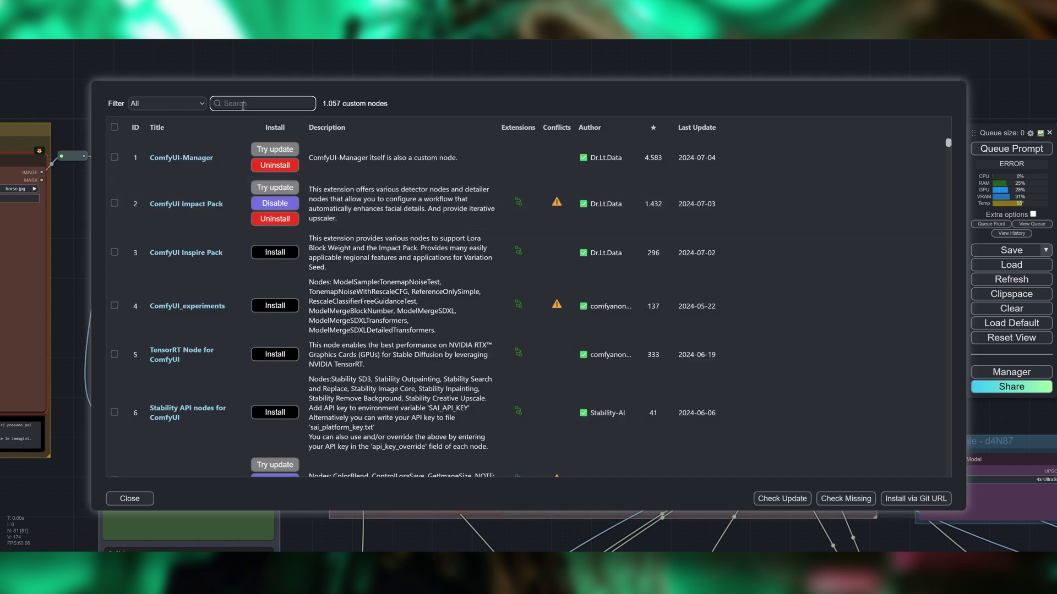
text(esse)
click(183, 254)
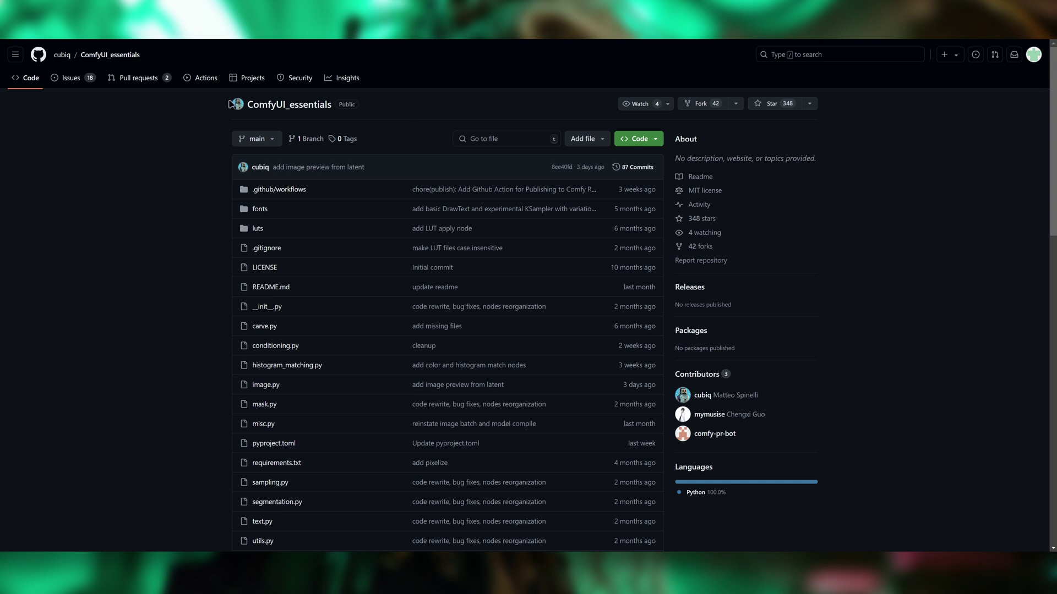
click(264, 169)
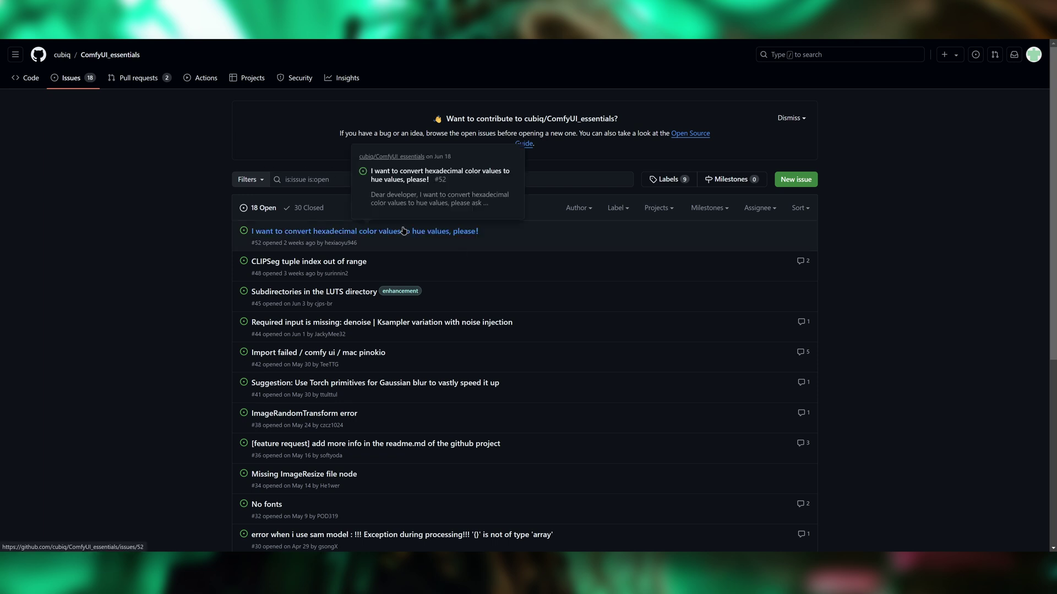
Look through the open ComfyUI_essentials issues and read the feature request about adding more info to readme.md
scroll(469, 266, down, 3)
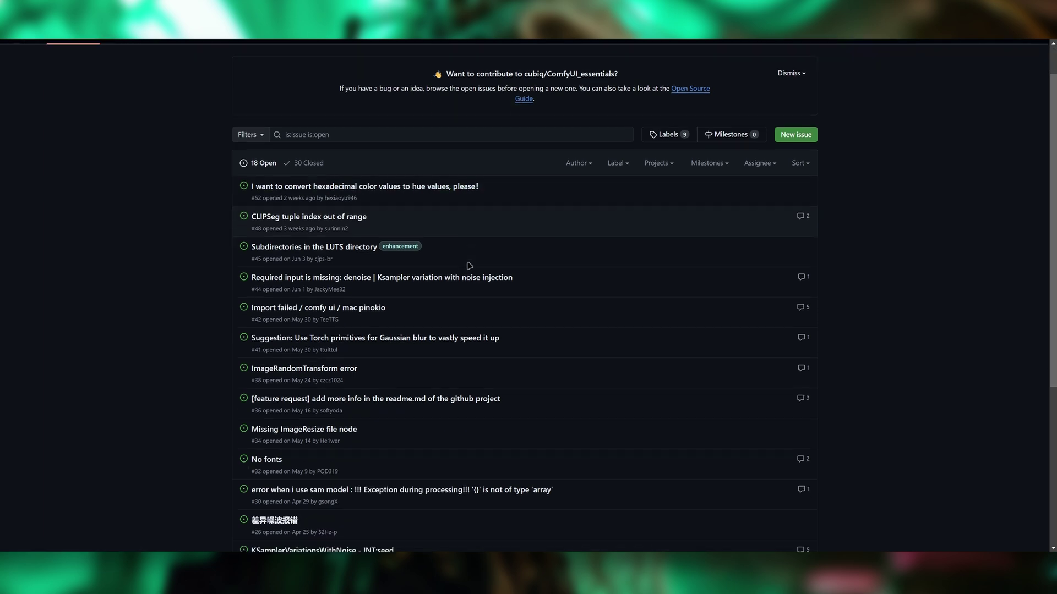
scroll(473, 292, down, 1)
scroll(479, 309, up, 4)
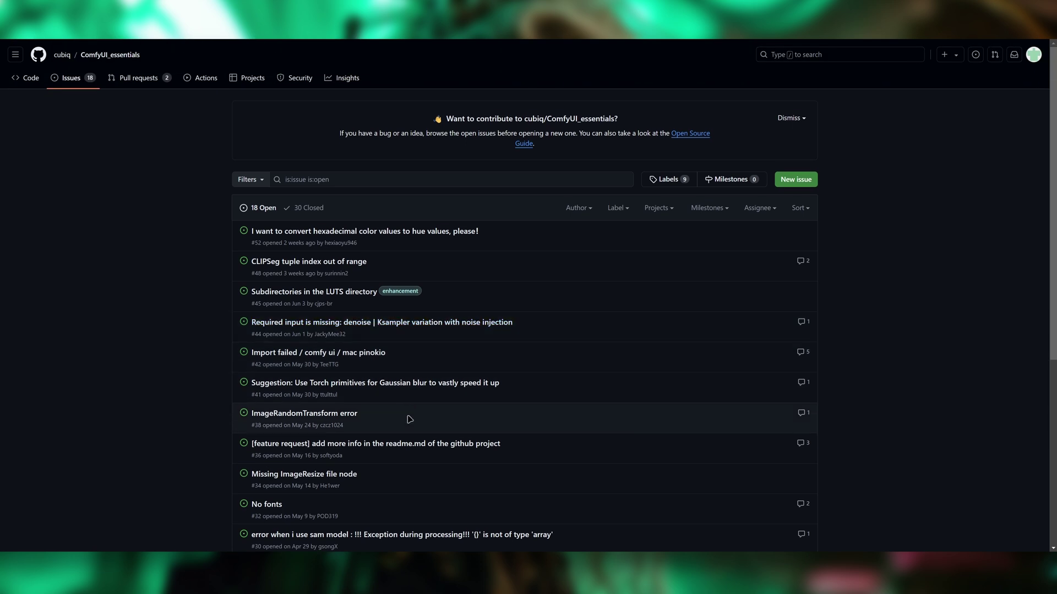
click(480, 443)
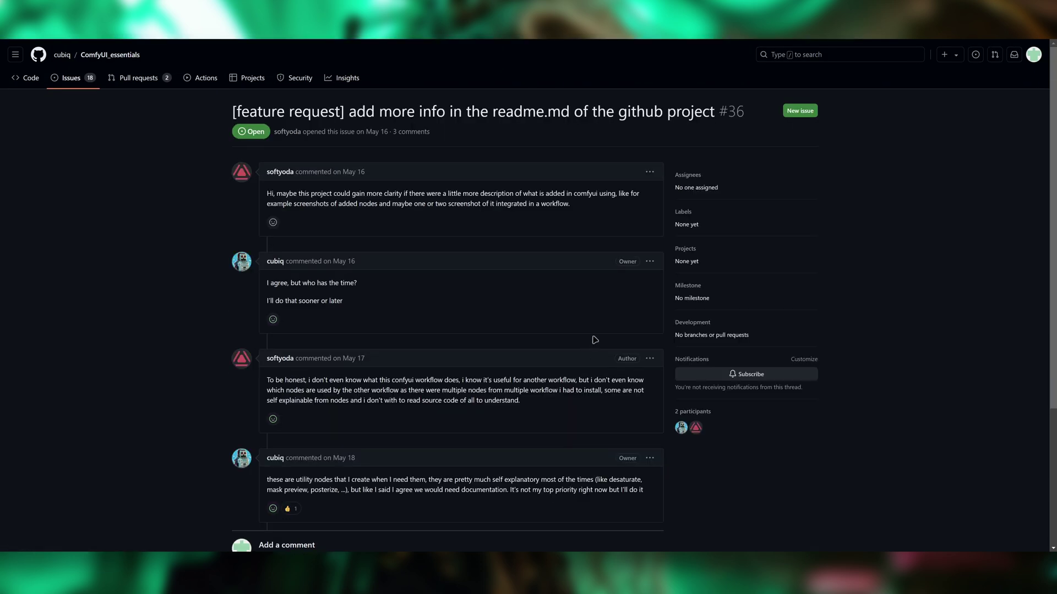
scroll(594, 338, down, 4)
scroll(418, 275, up, 2)
scroll(436, 318, up, 2)
Return to ComfyUI and close the custom nodes list and the Manager to get back to the SUPIR workflow
key(alt+Left)
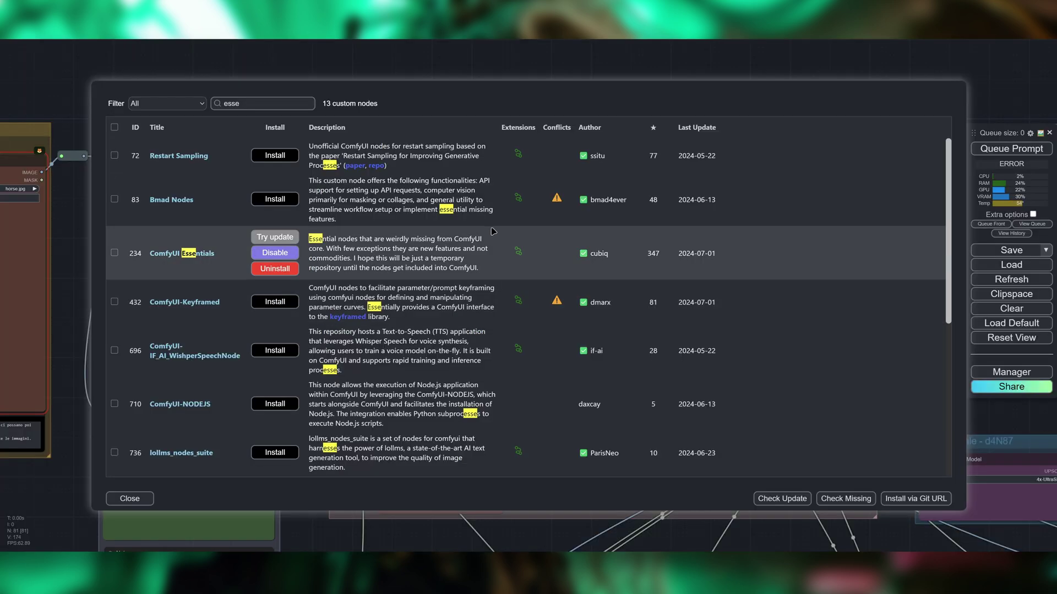
click(131, 499)
click(511, 419)
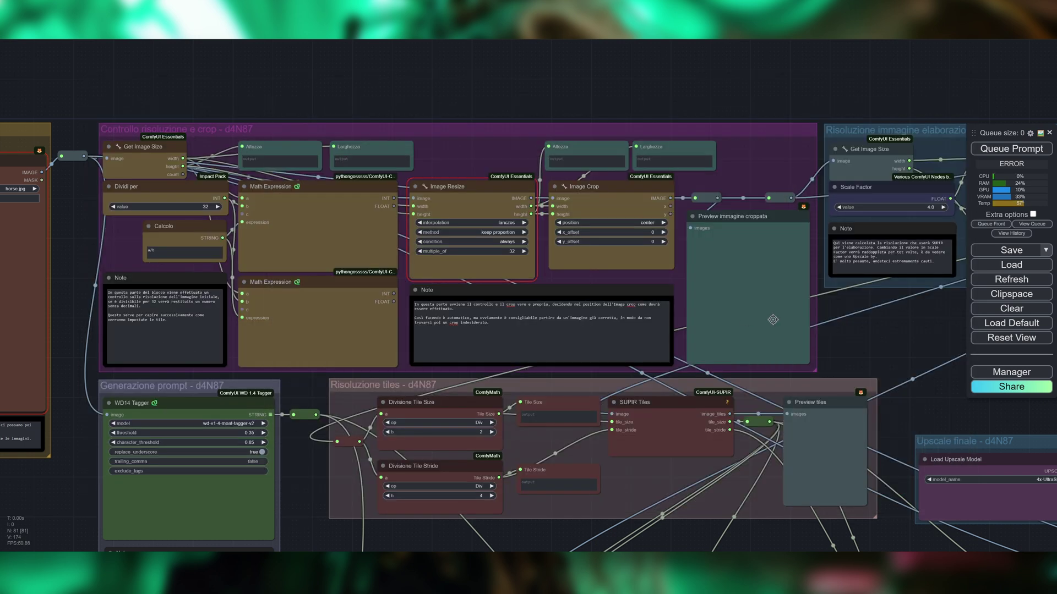
Examine the SUPIR workflow's groups and node source labels, from the resolution and crop section through tiles and SUPIR to the final upscale
drag(896, 329, 578, 279)
drag(587, 355, 533, 332)
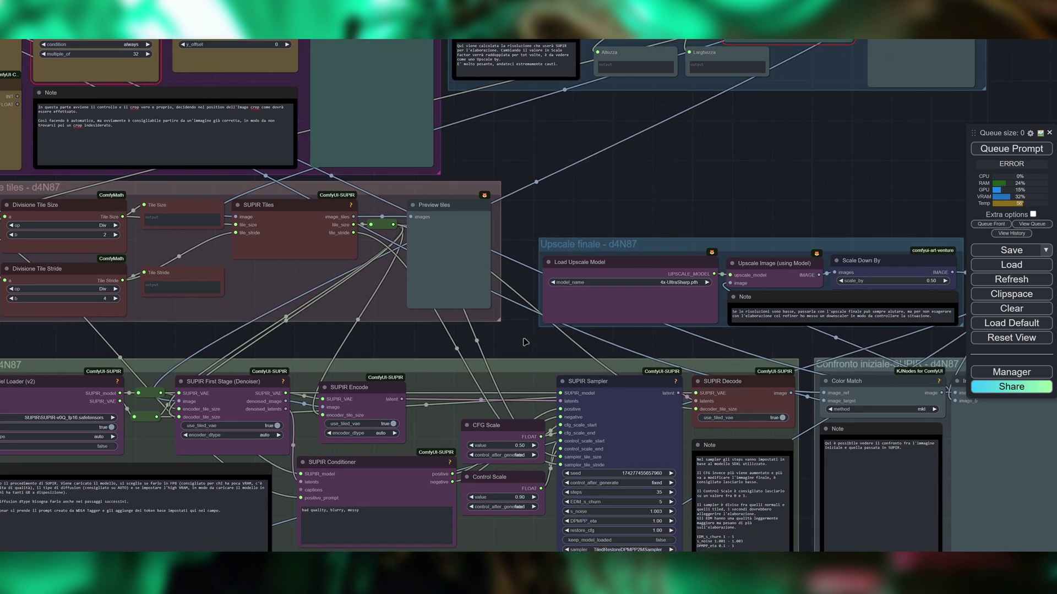
drag(525, 342, 553, 321)
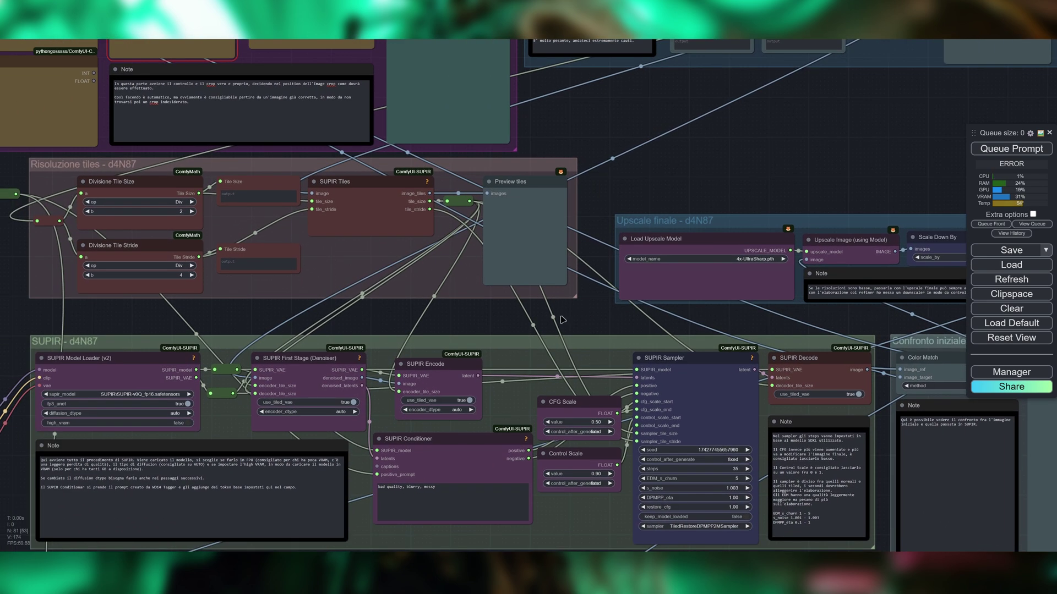
drag(487, 323, 641, 397)
drag(153, 168, 244, 212)
drag(573, 74, 309, 67)
drag(792, 210, 532, 297)
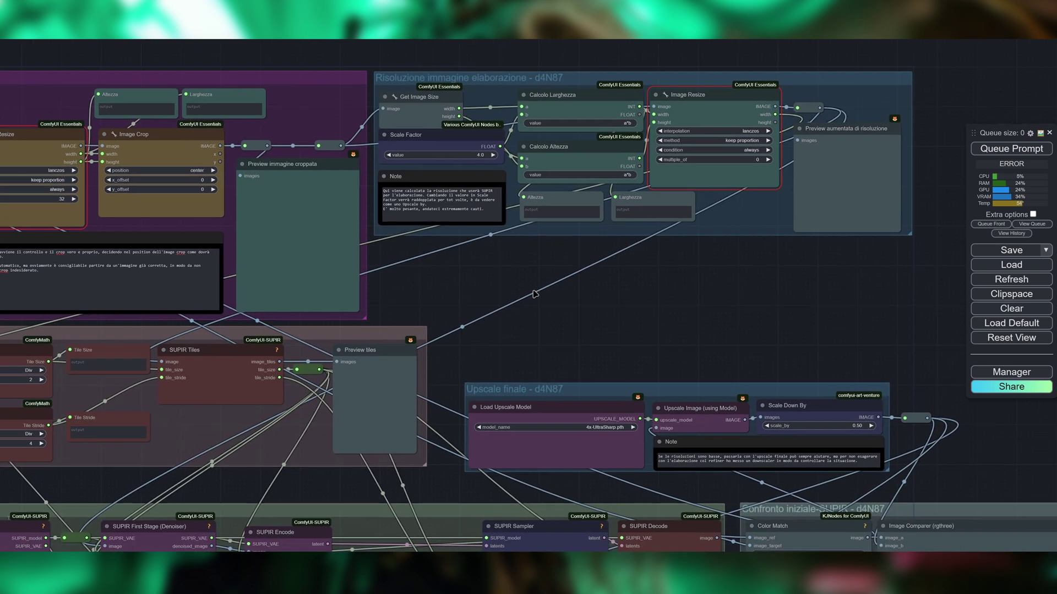
drag(589, 324, 999, 230)
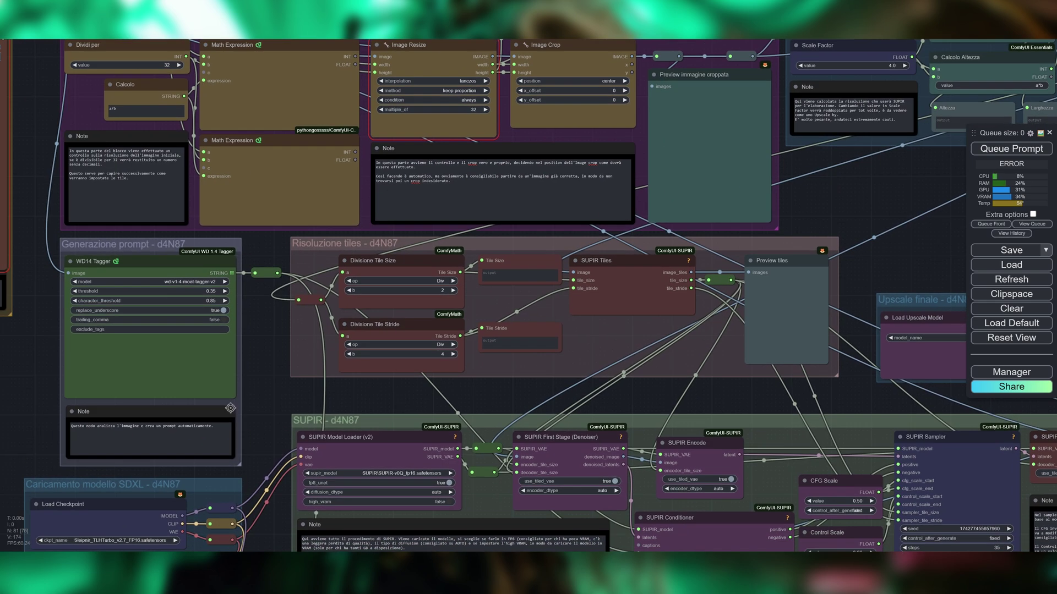
drag(317, 377, 421, 319)
scroll(341, 285, down, 7)
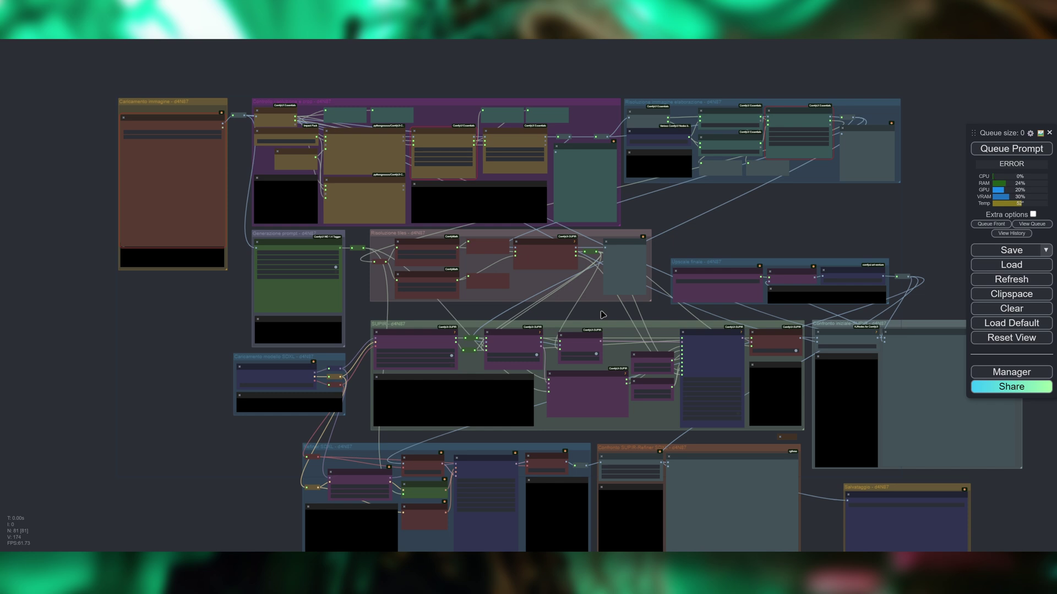
scroll(549, 283, up, 10)
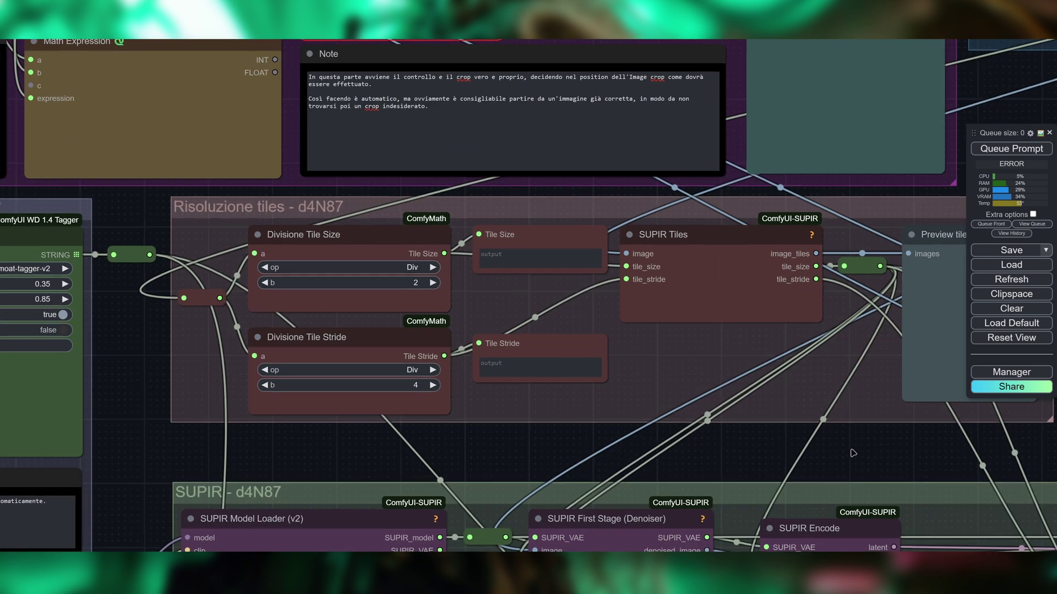
drag(891, 455, 507, 437)
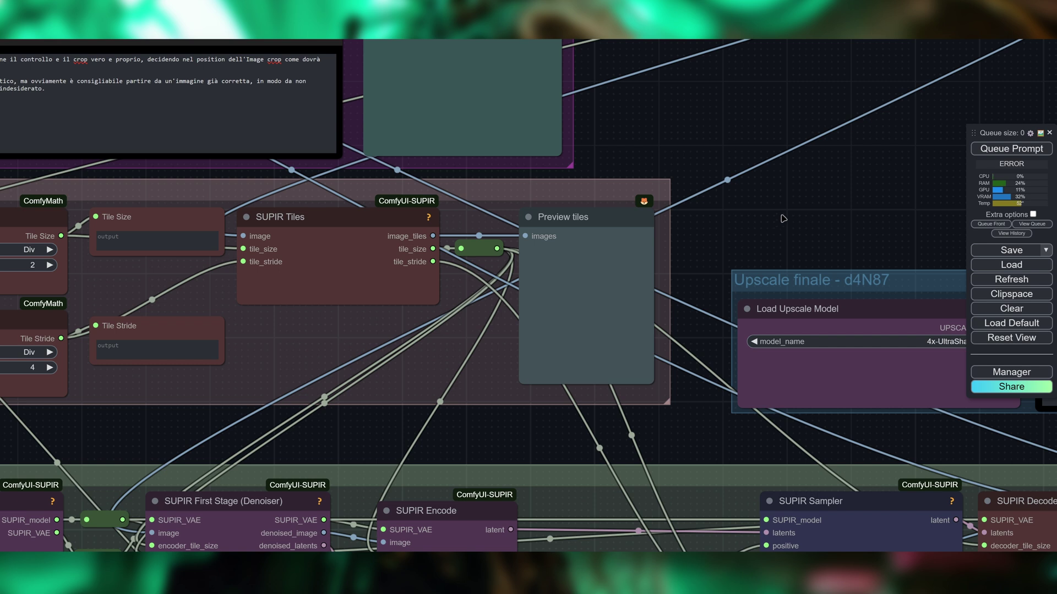
scroll(783, 219, down, 4)
drag(622, 374, 701, 197)
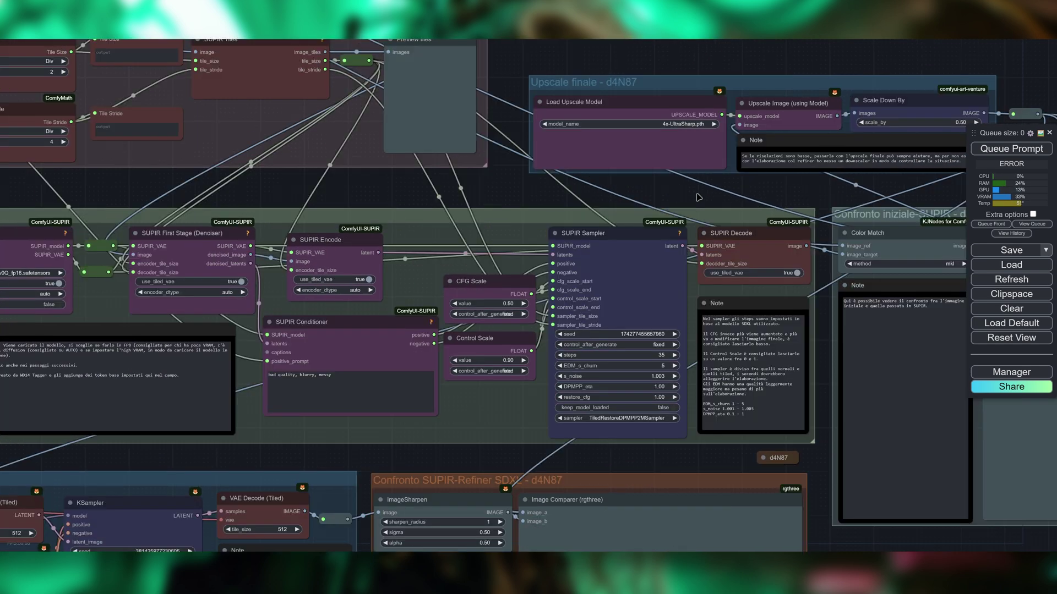
drag(838, 56, 703, 153)
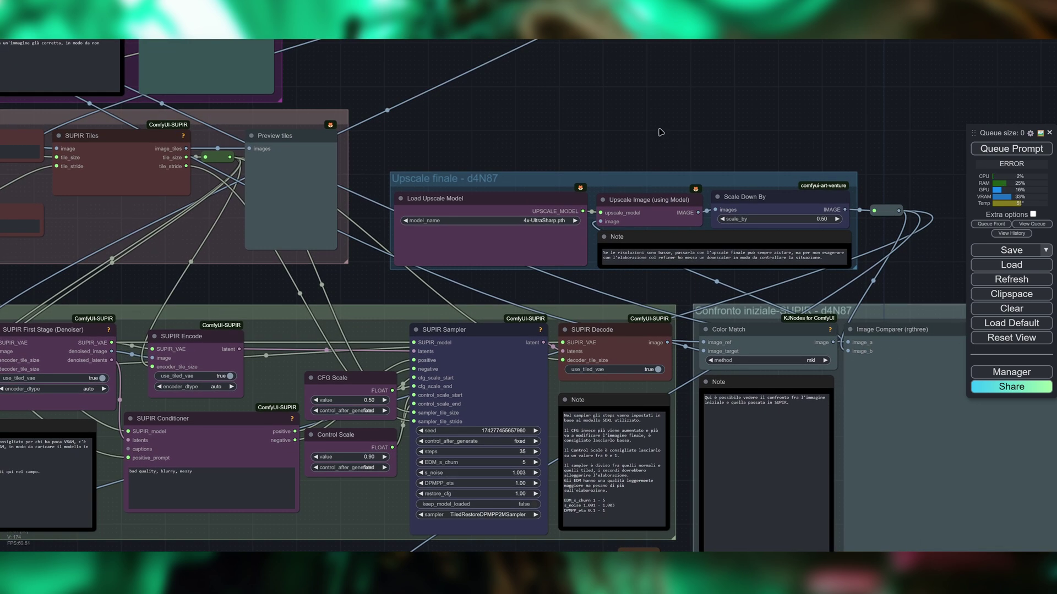